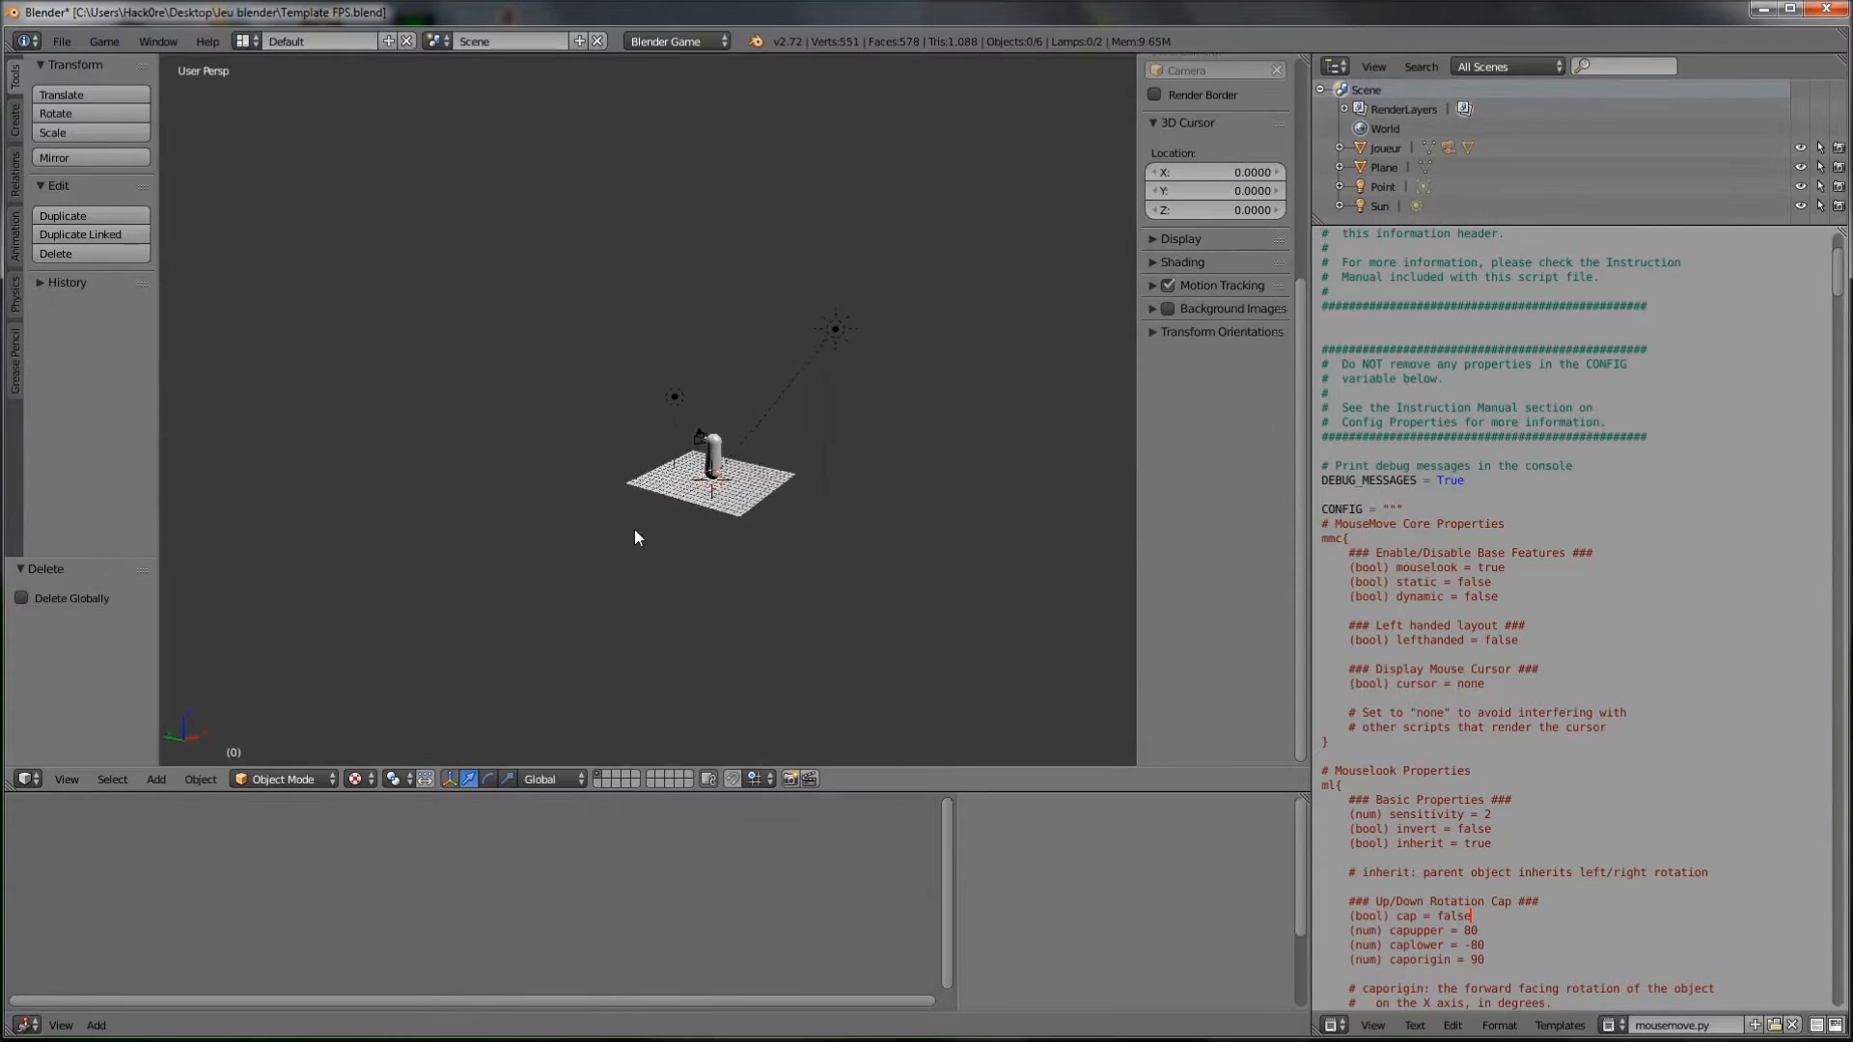
Step: Add a UV sphere mesh at the centre of the scene
scroll(628, 521, "up", 4)
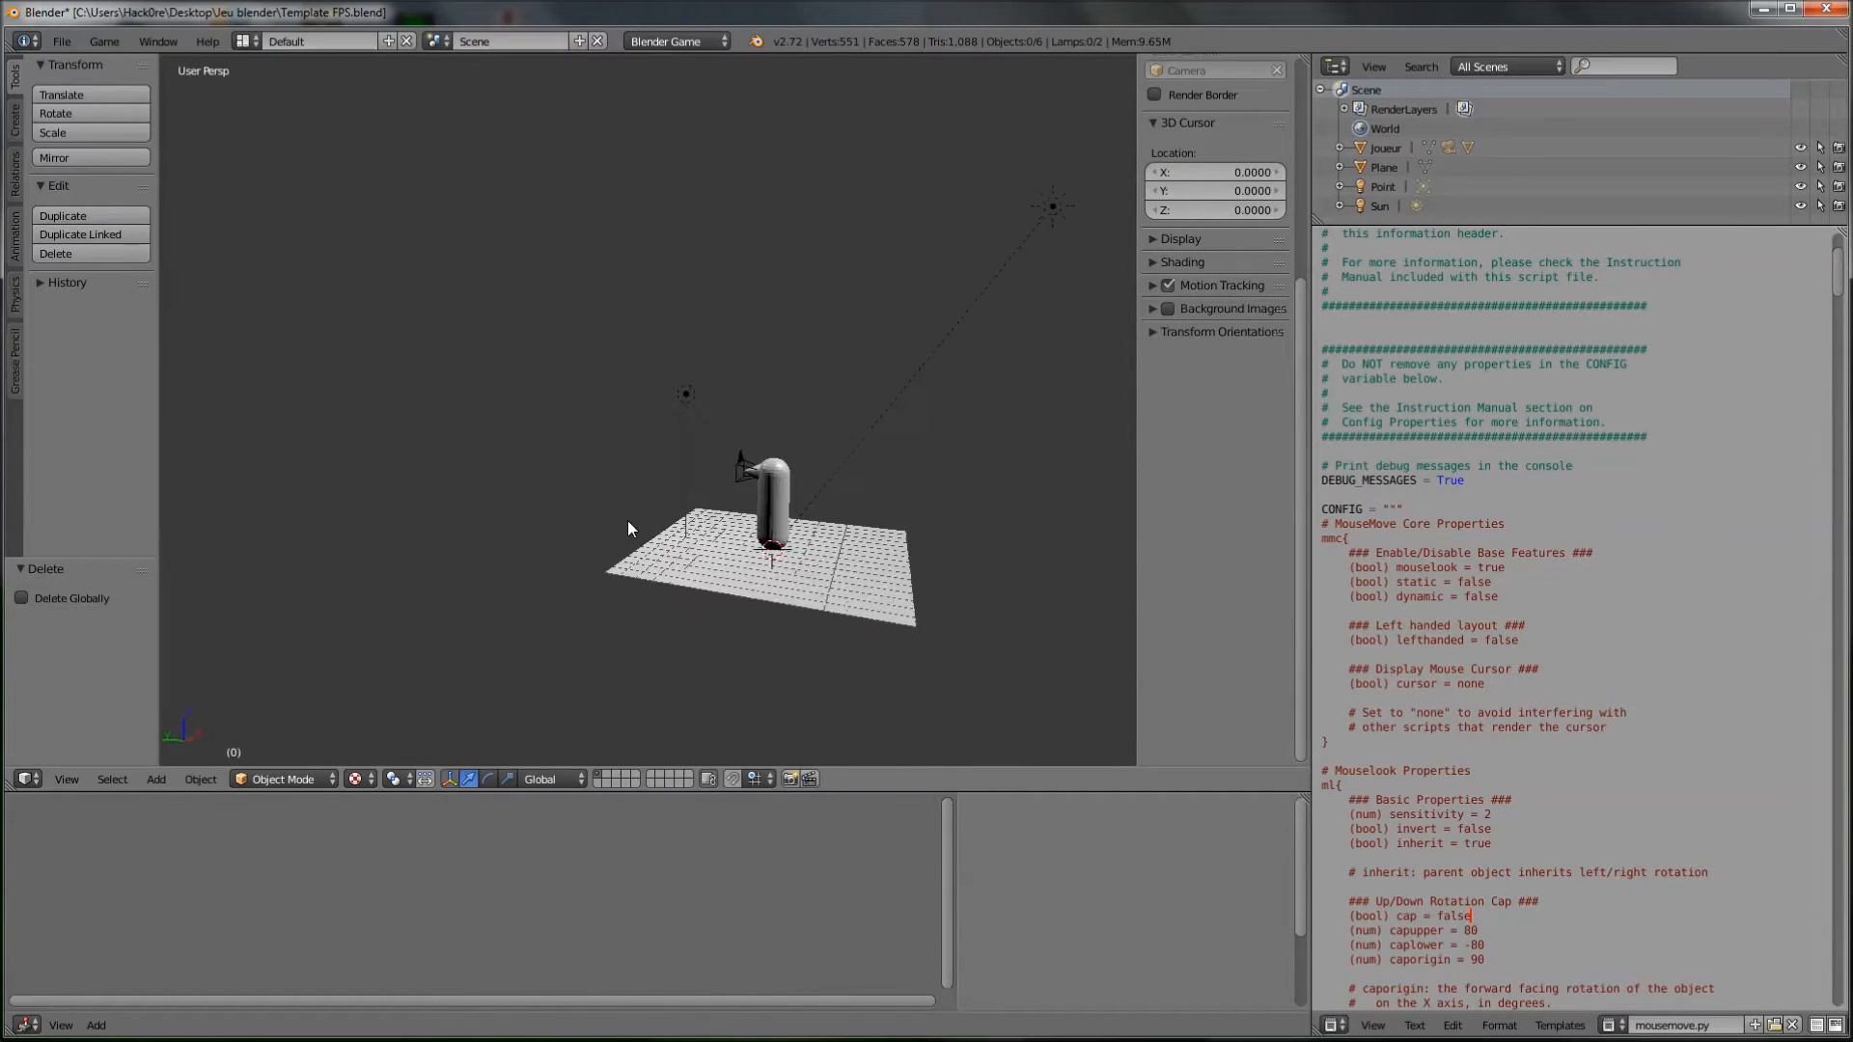
key("KP_5")
key("KP_5")
middle_click_drag(629, 520, 781, 473)
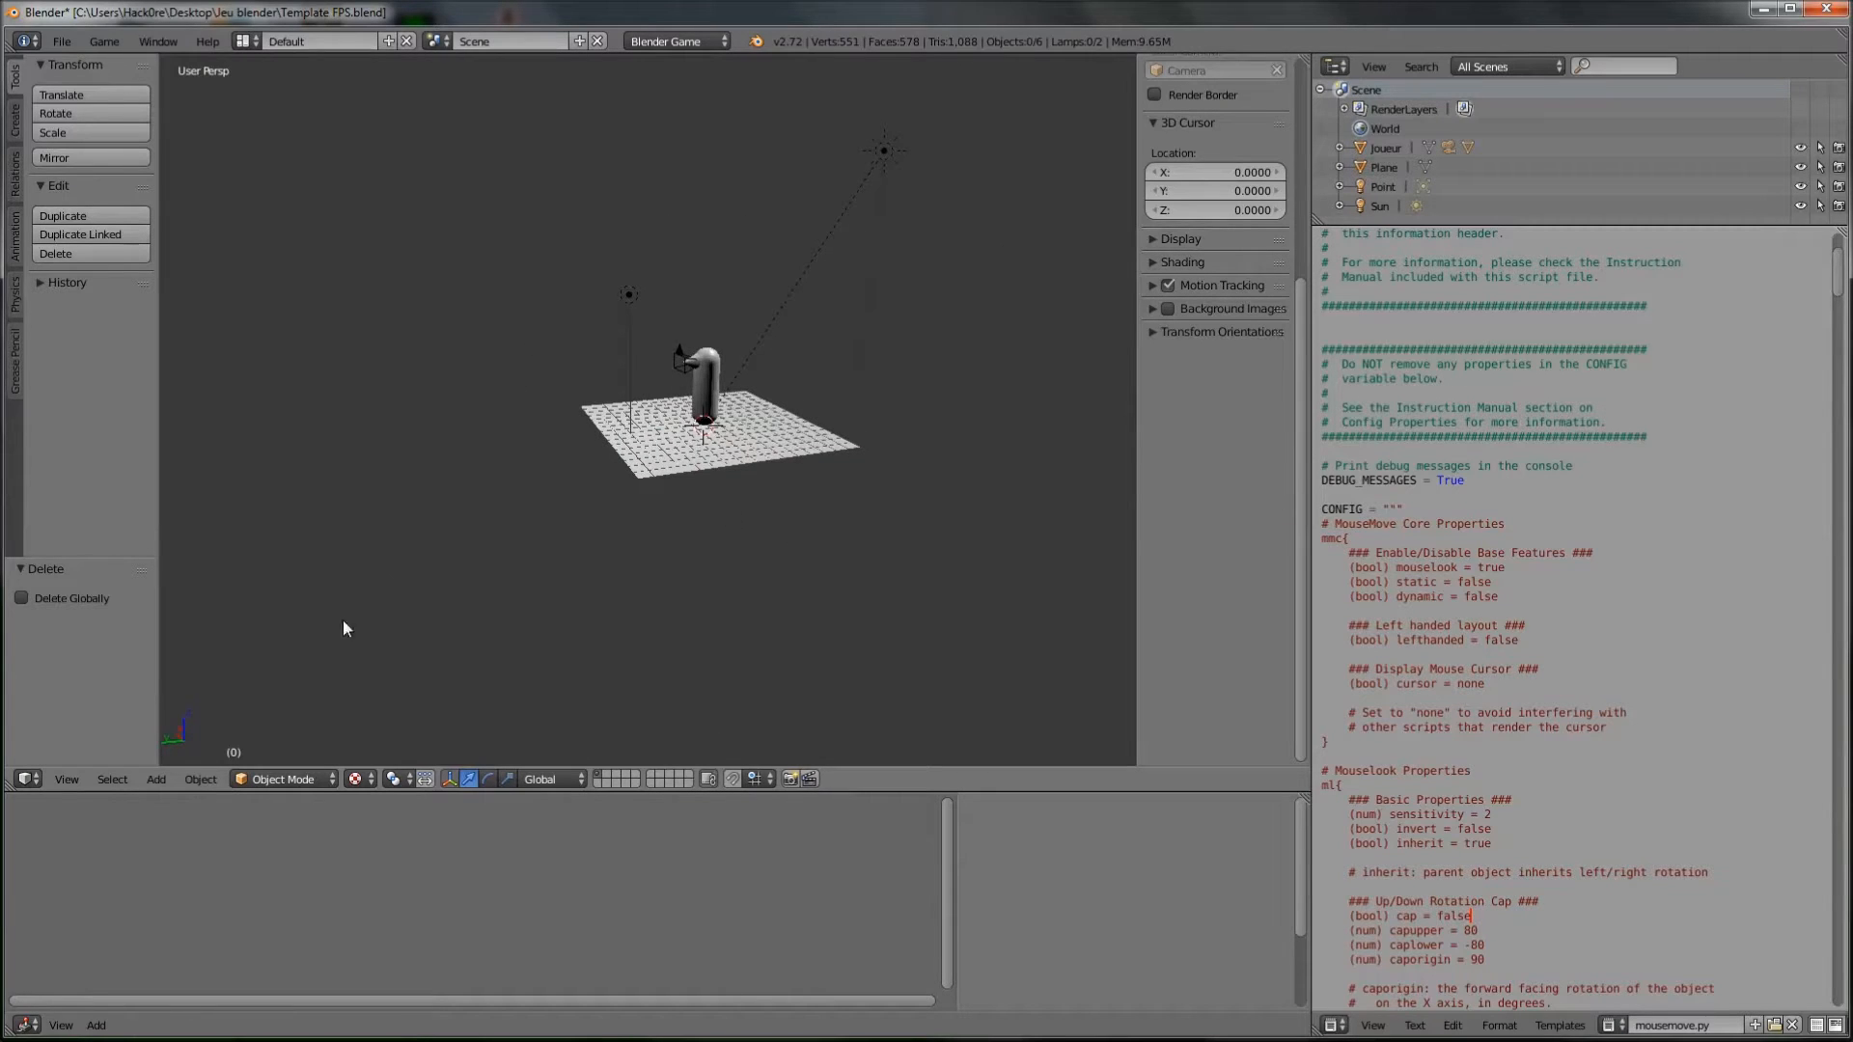
left_click(155, 779)
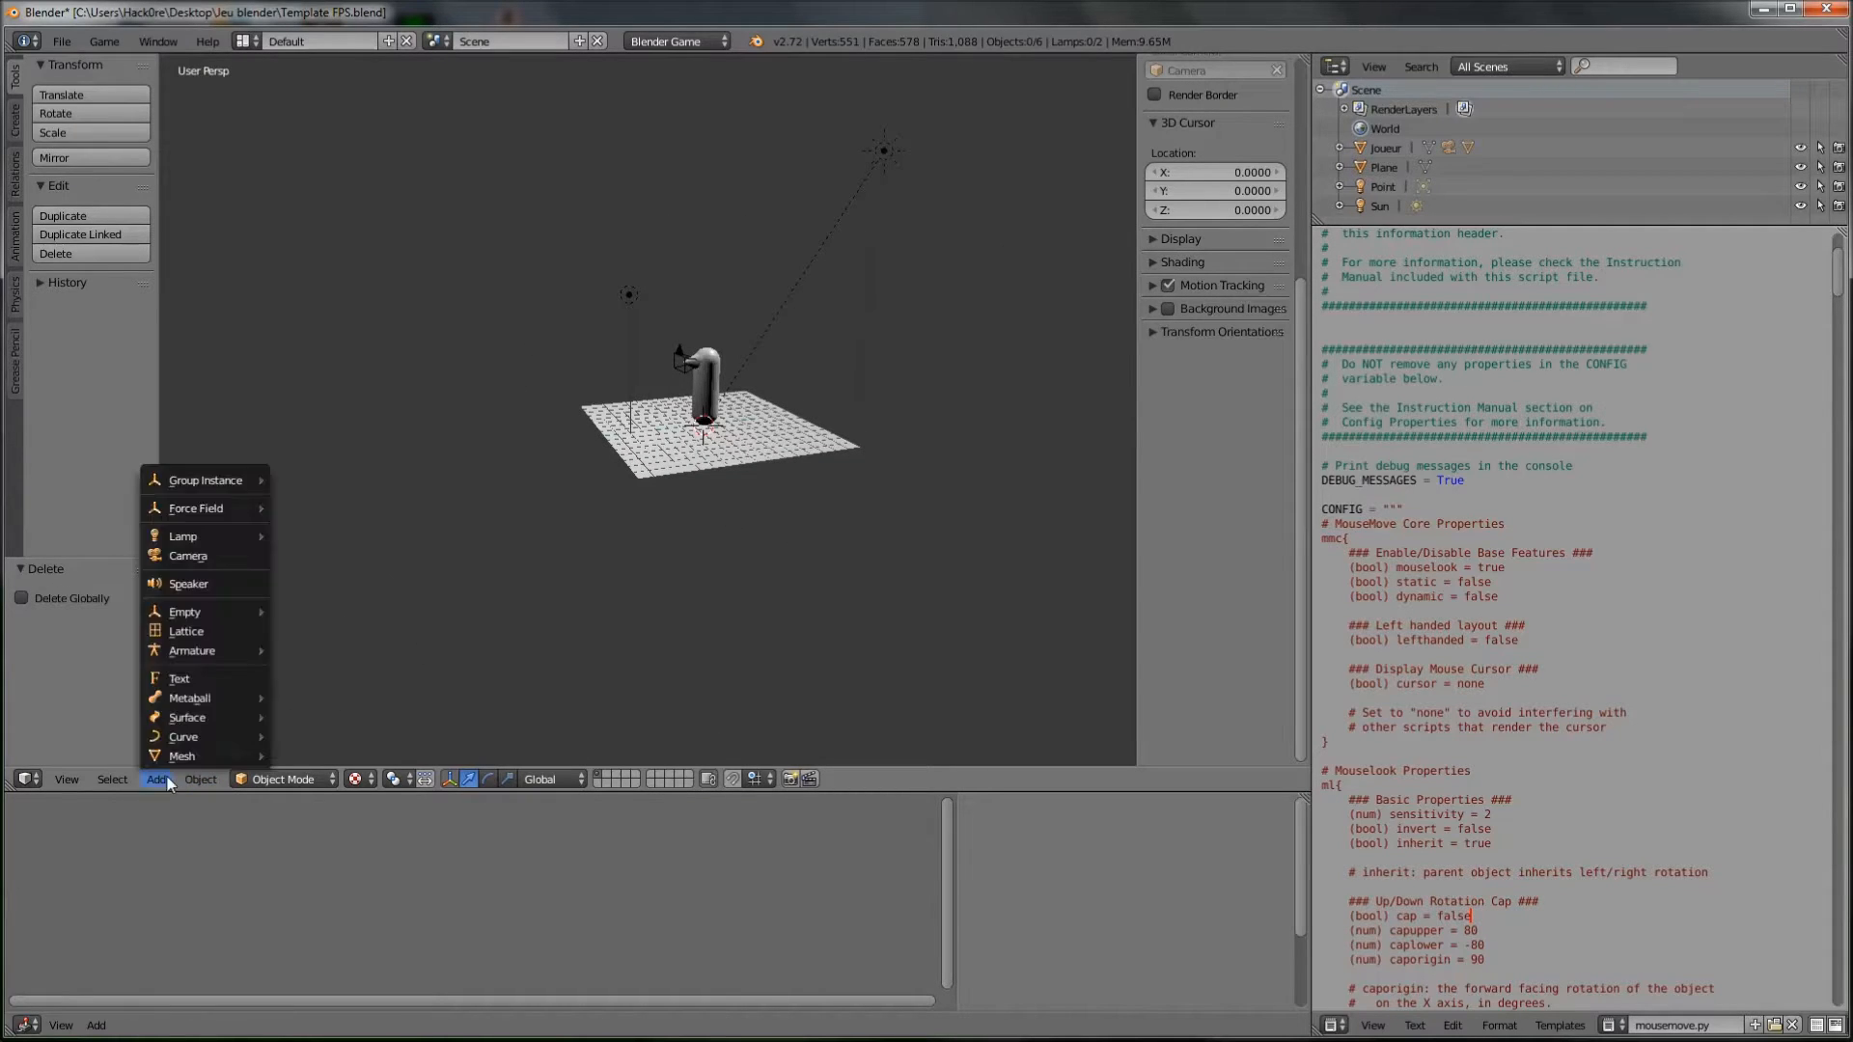
mouse_move(194, 757)
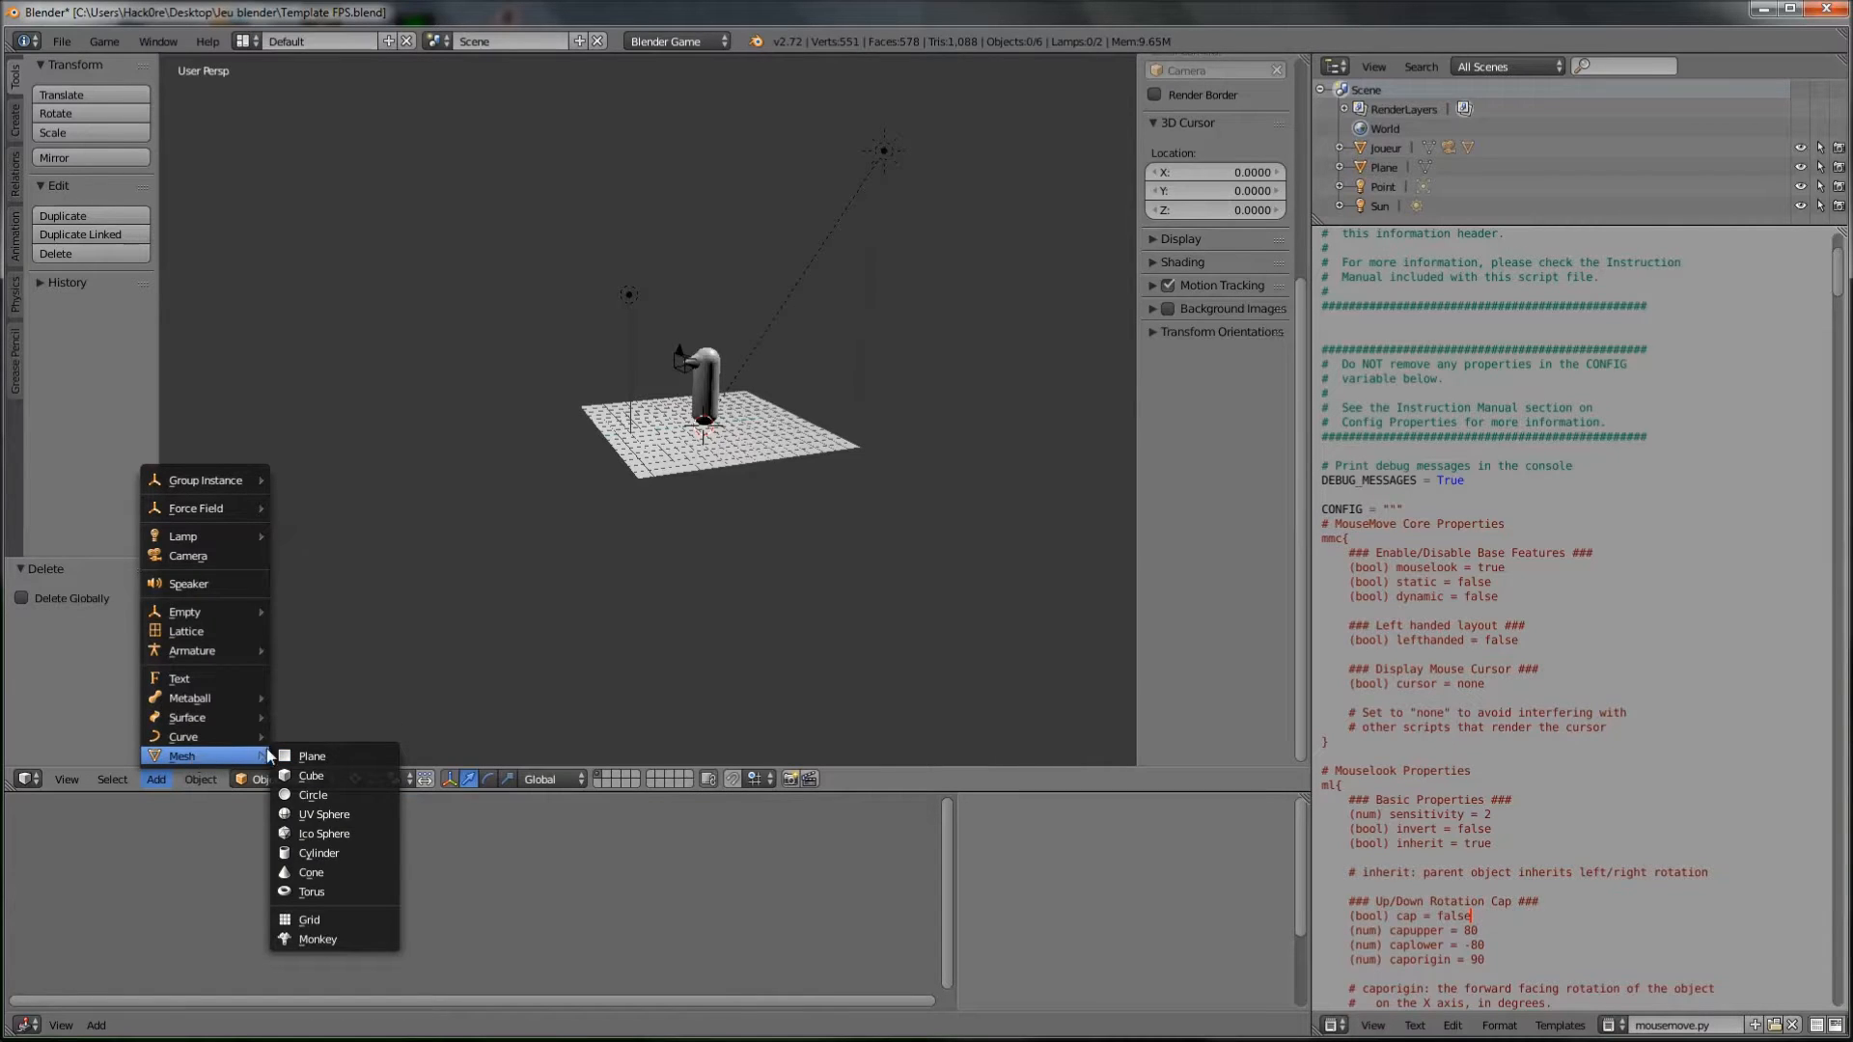
left_click(328, 812)
Step: Scale the sphere up in stages to about 192 units across so it encloses the player, plane and lamps
middle_click_drag(849, 611, 347, 546)
scroll(854, 543, "up", 4)
scroll(648, 526, "down", 6)
middle_click_drag(723, 474, 676, 502)
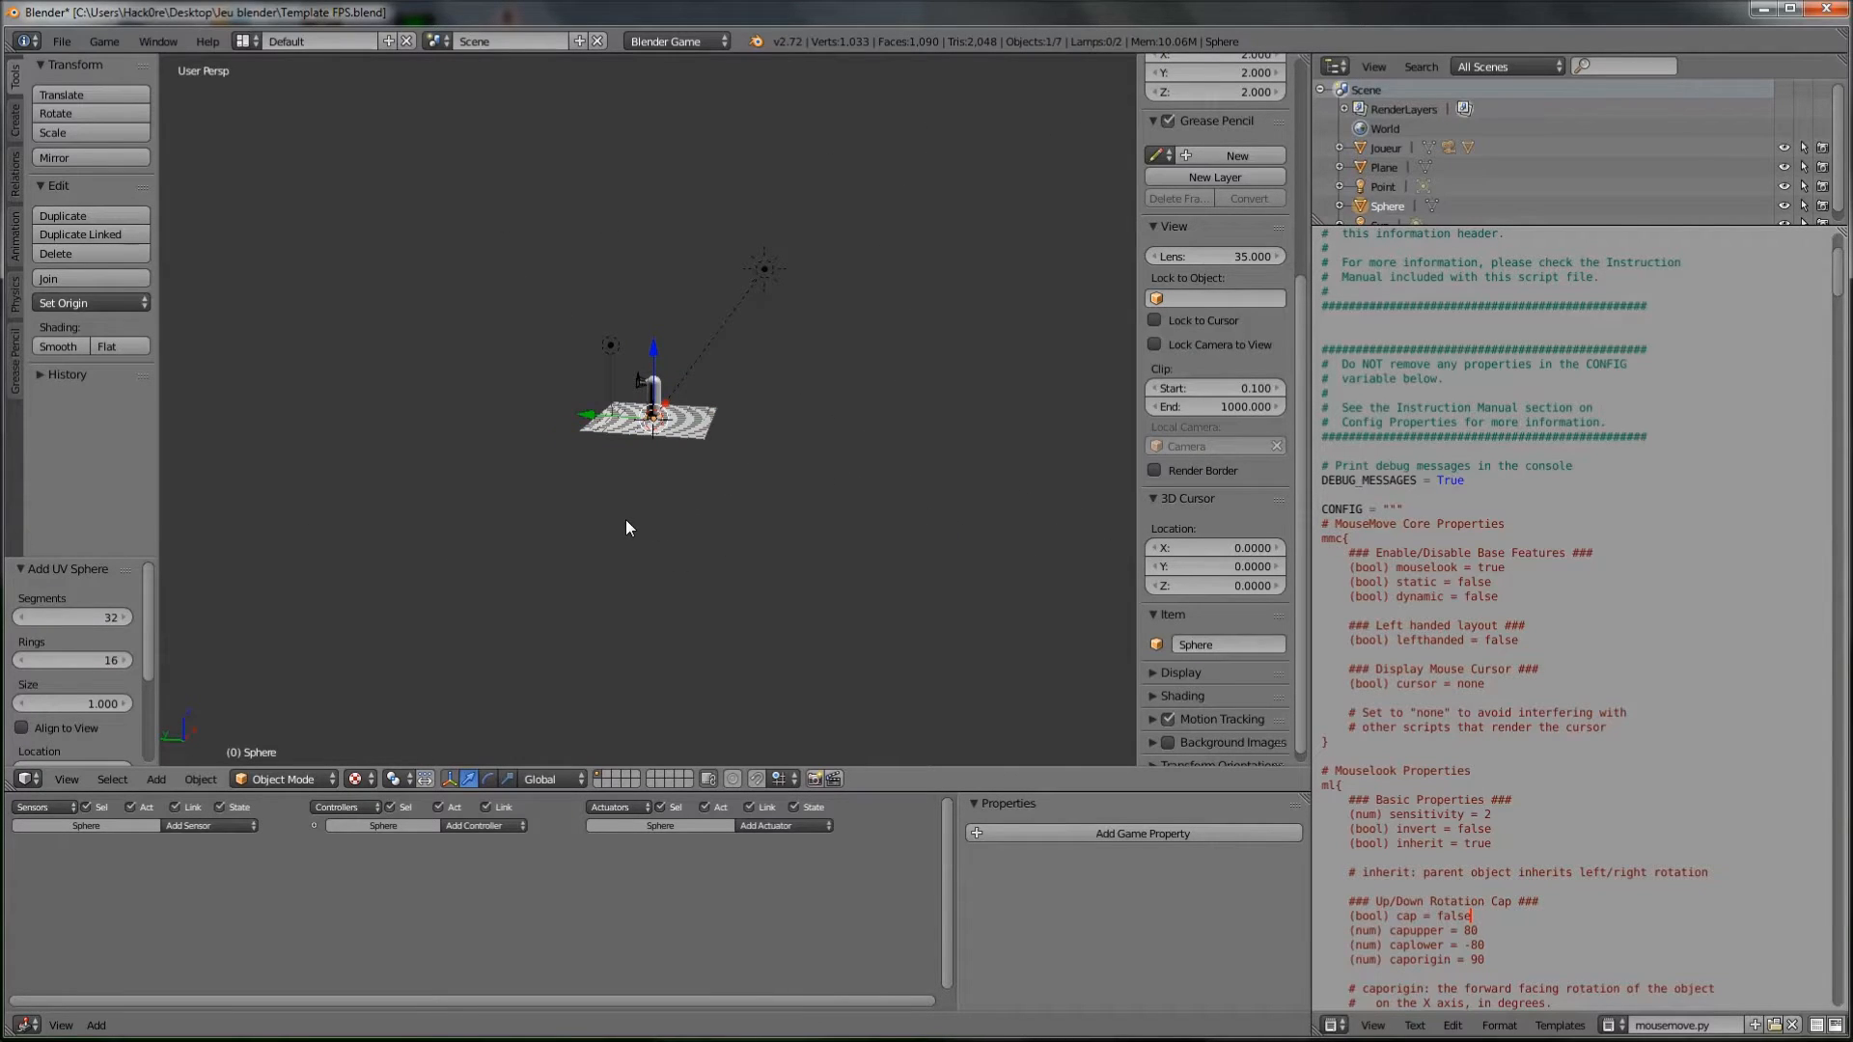
key("s")
left_click(292, 672)
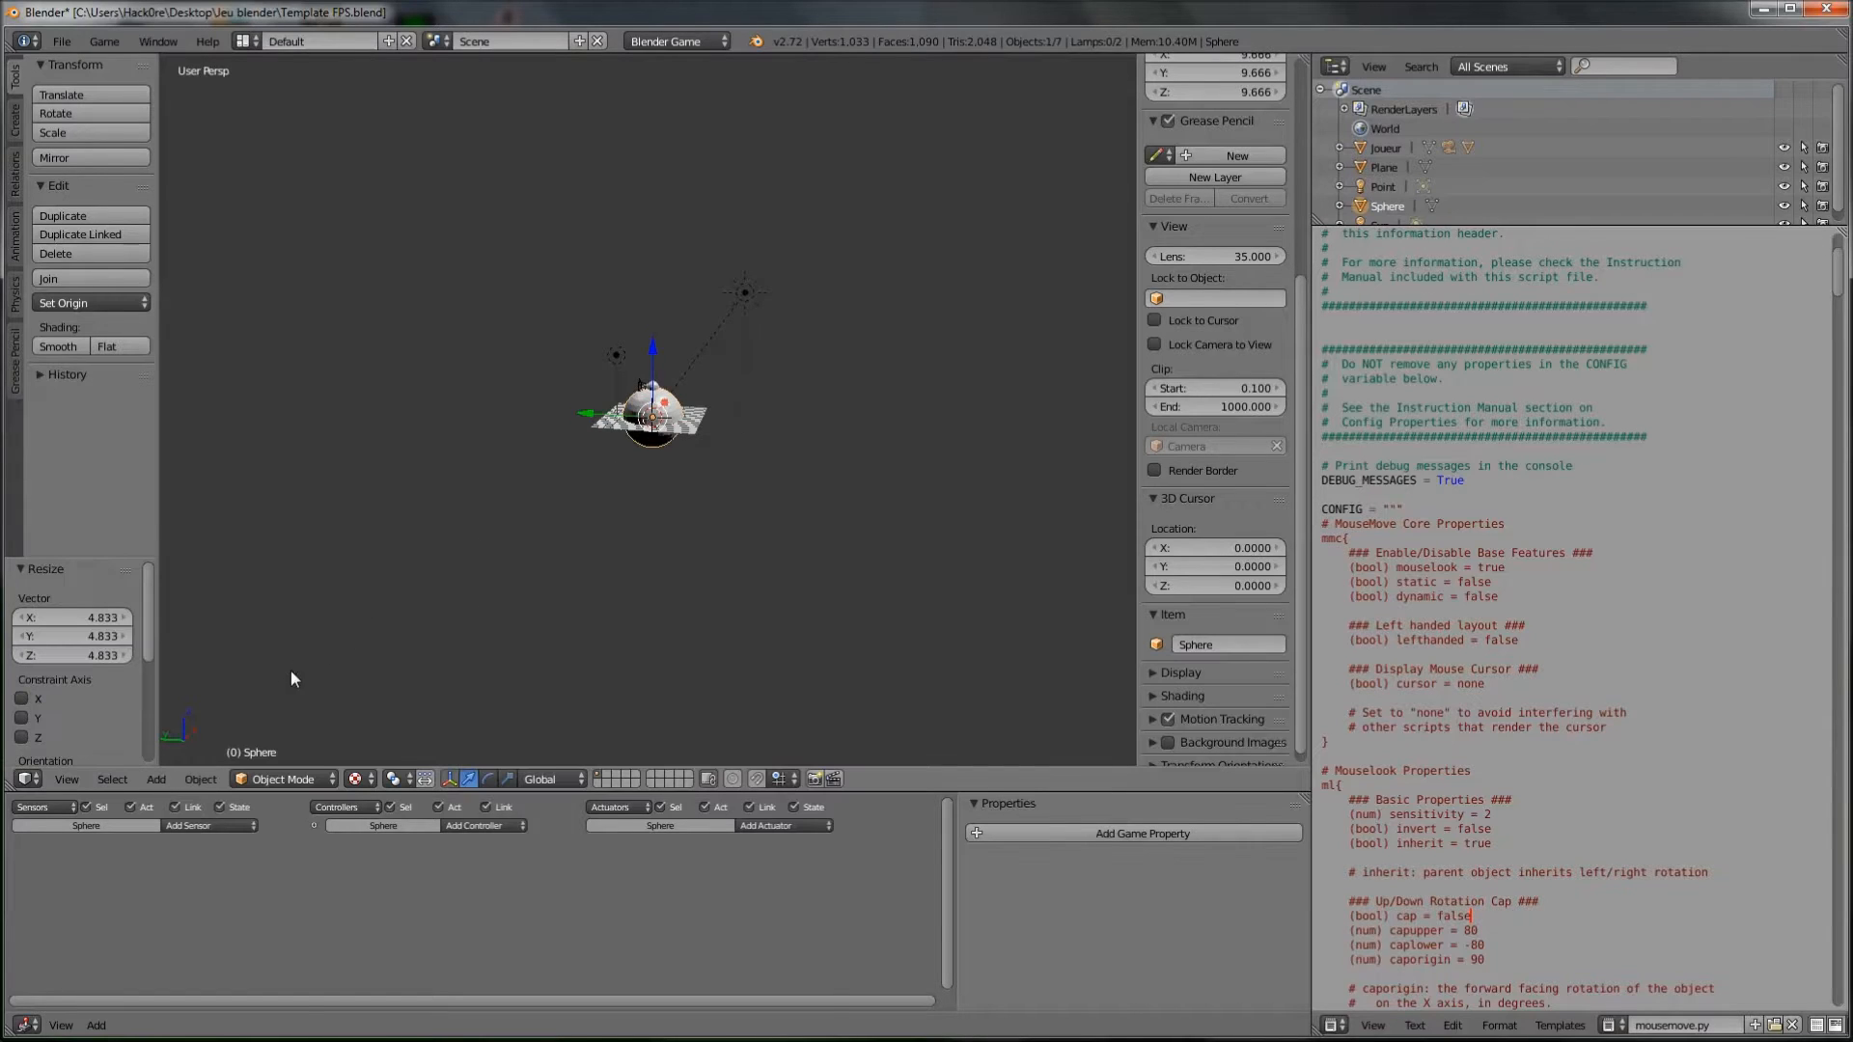
key("s")
left_click(244, 618)
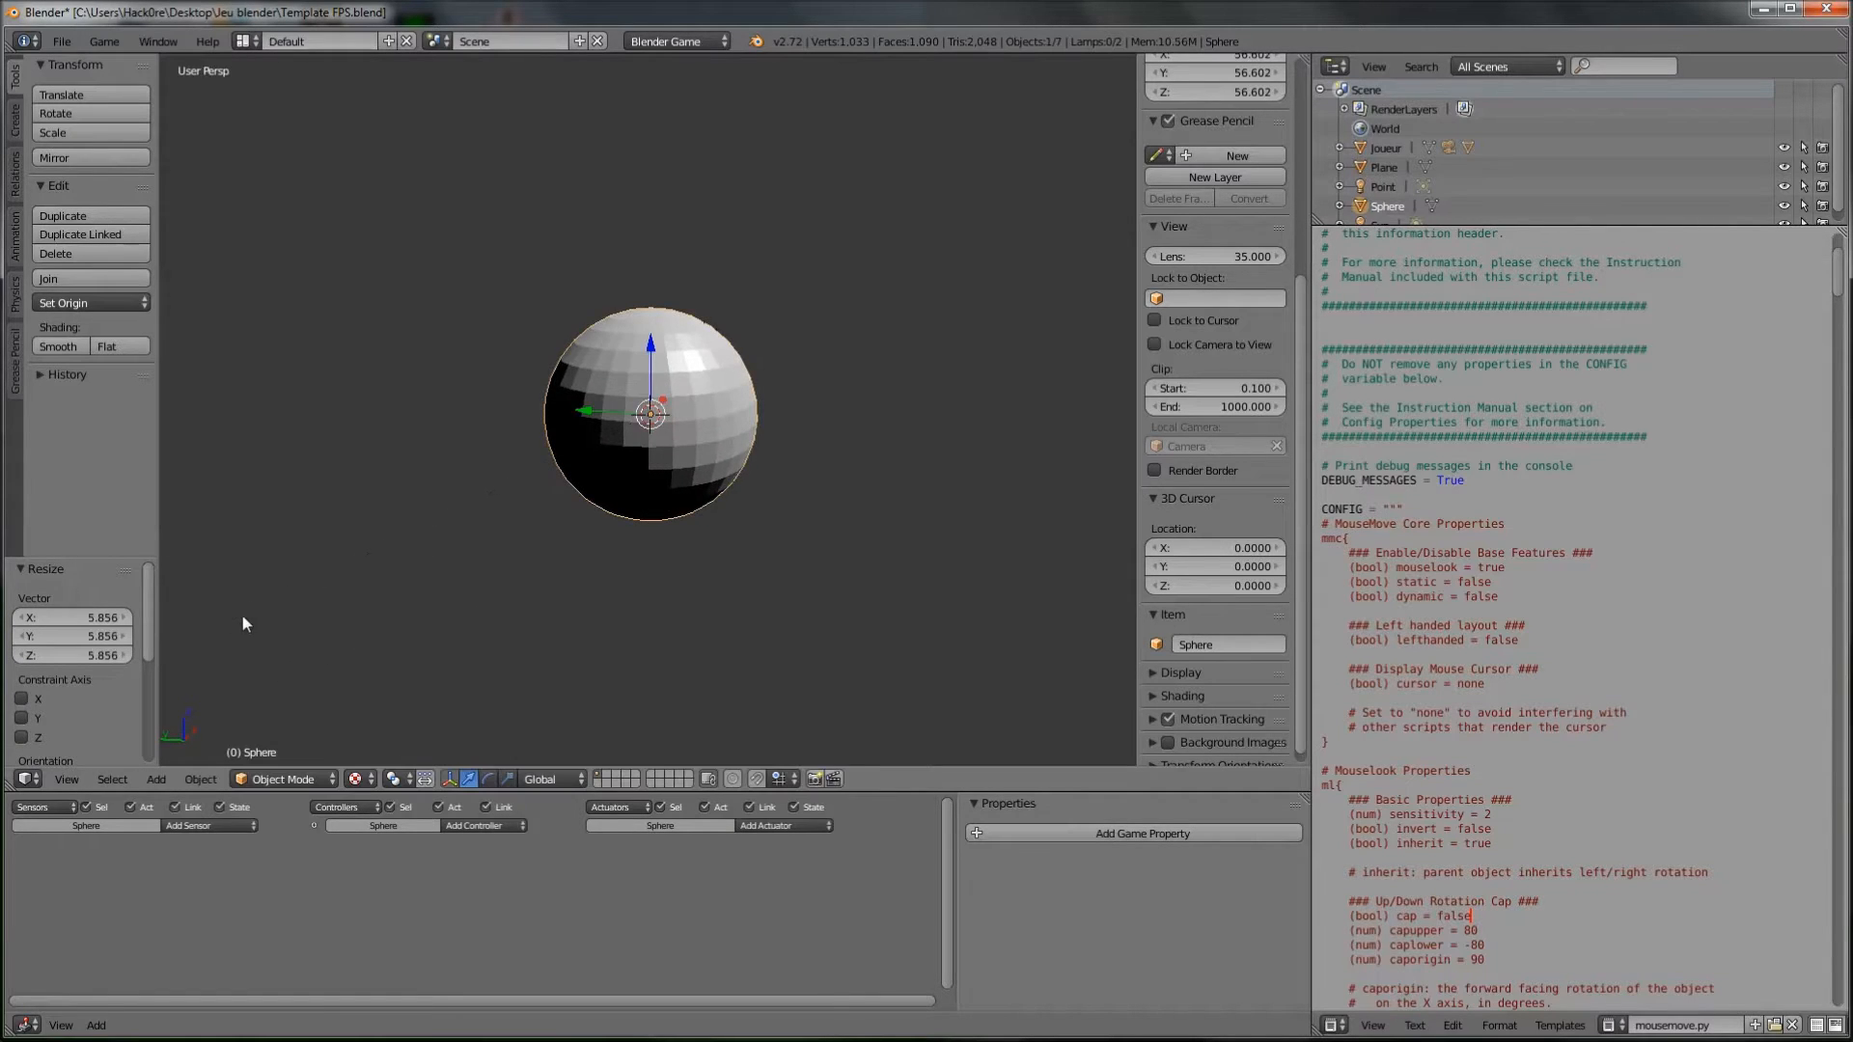
key("s")
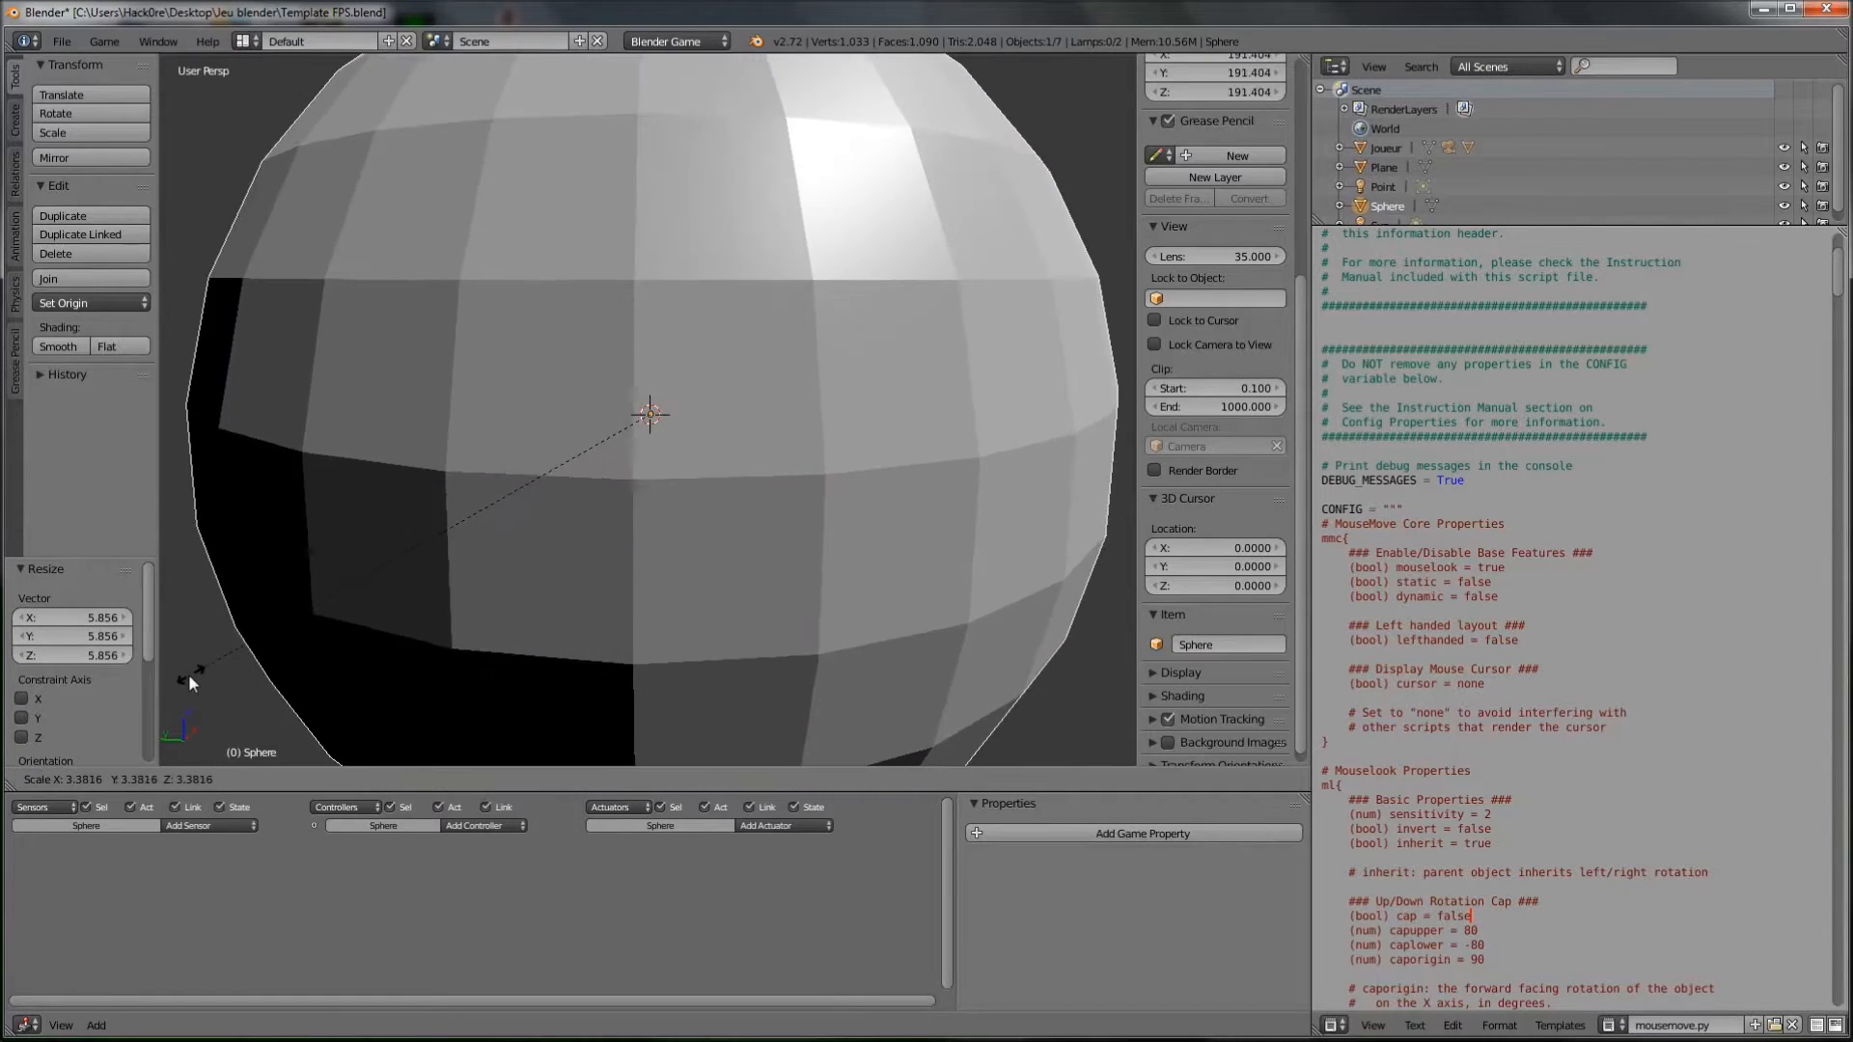
left_click(188, 674)
scroll(514, 557, "up", 5)
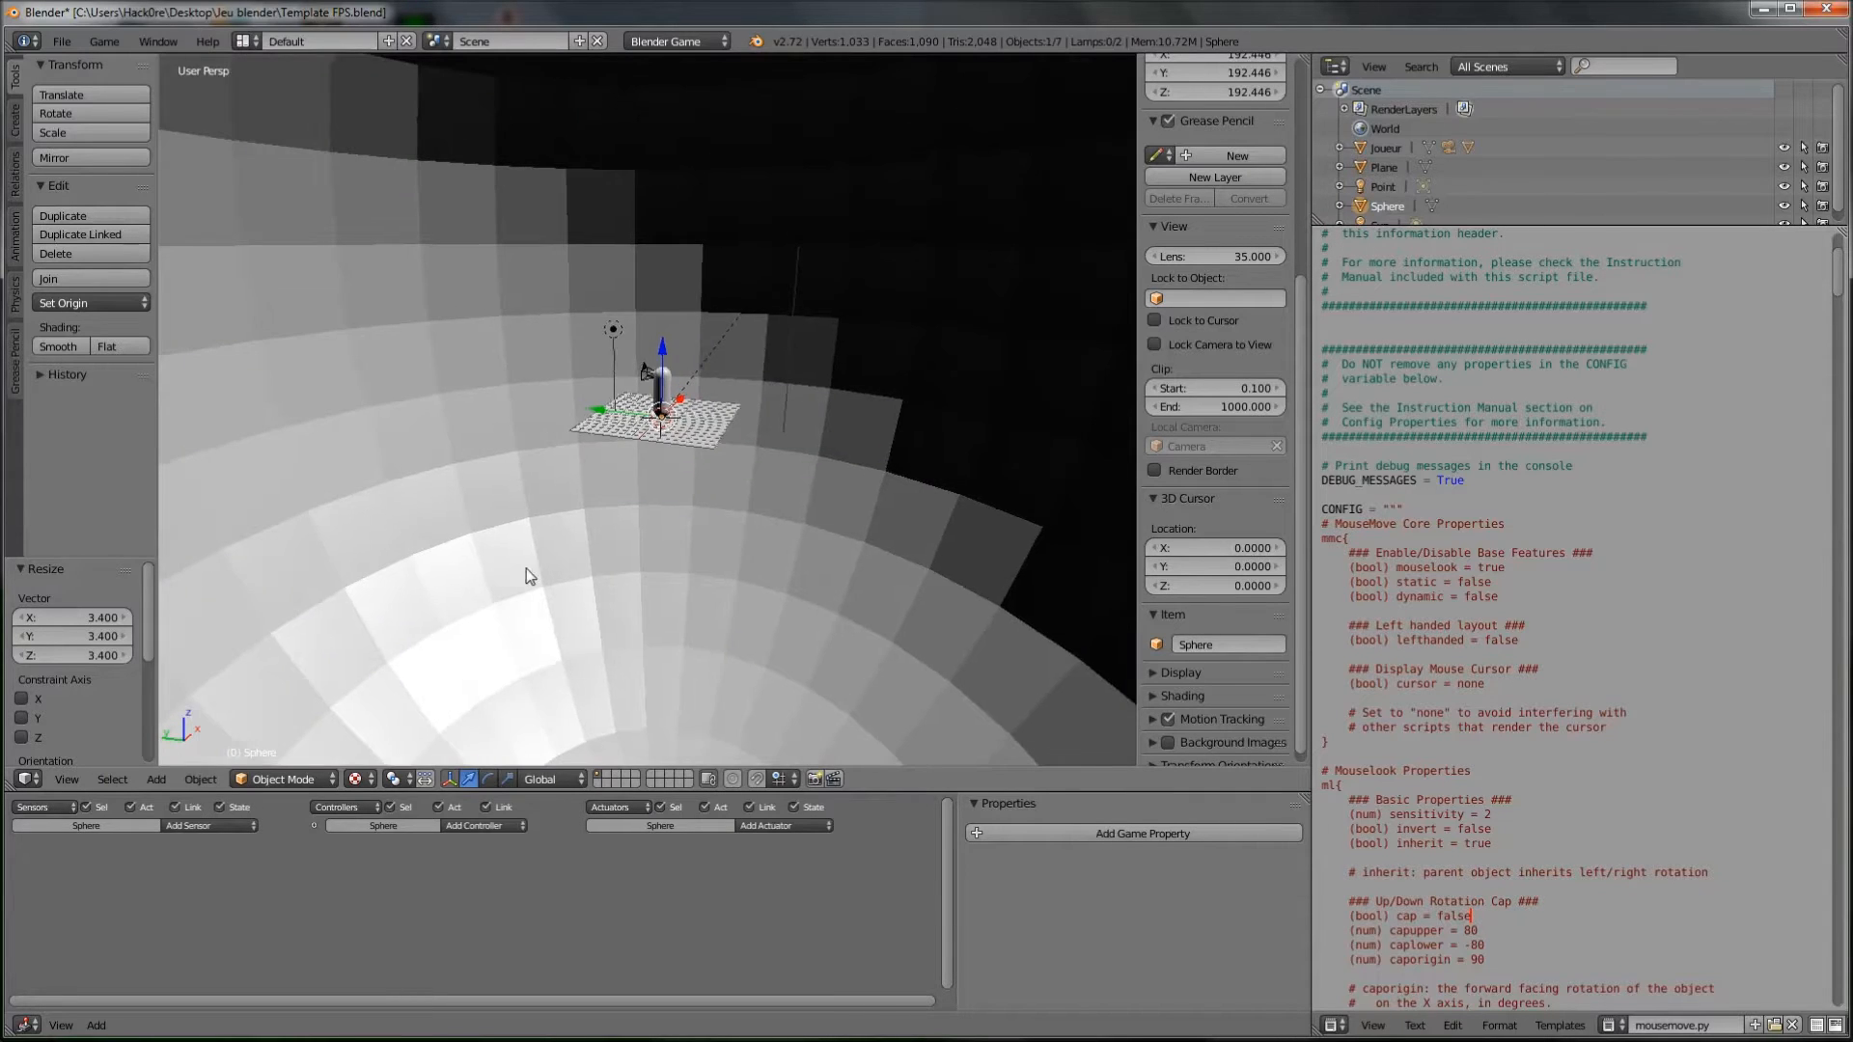
mouse_move(571, 541)
middle_mouse_down()
mouse_move(505, 538)
mouse_move(544, 530)
middle_mouse_up()
scroll(542, 523, "down", 5)
scroll(579, 502, "up", 1)
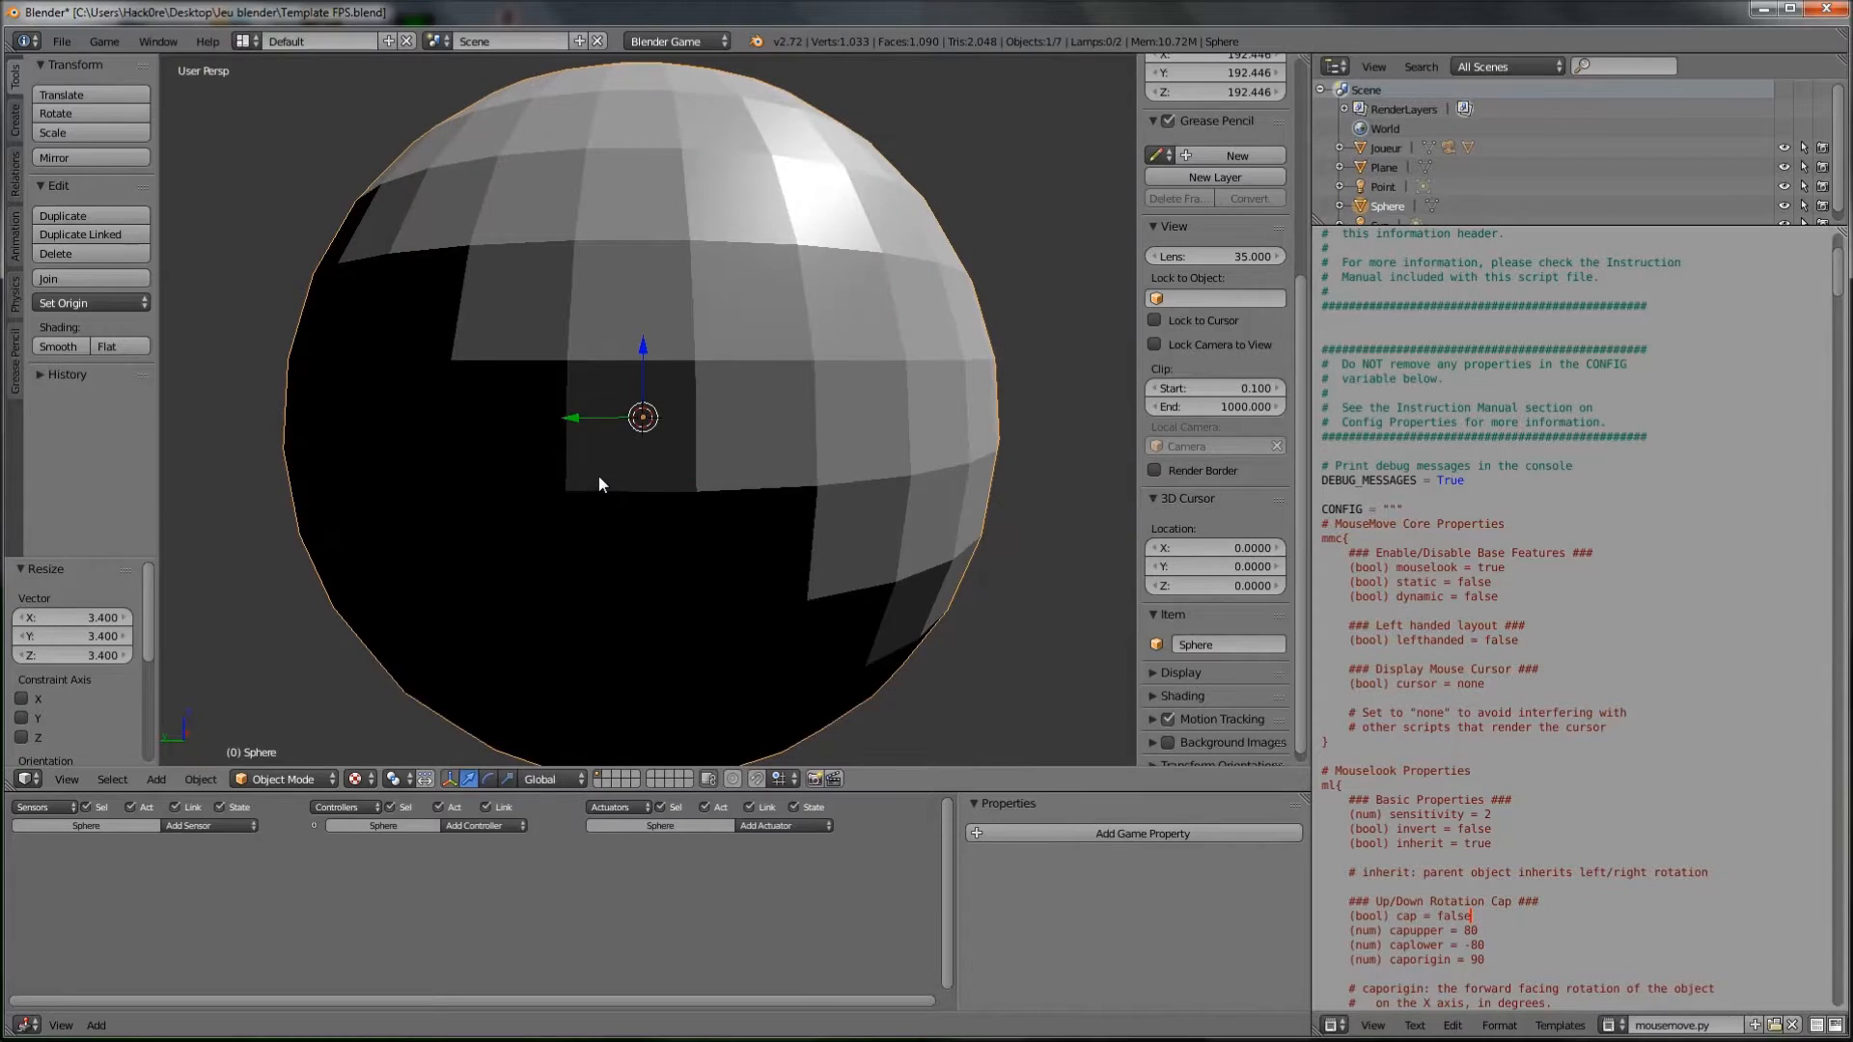
Step: Delete the faces of the sphere's lower half from the right orthographic view in Edit Mode, and return to Object Mode
key("KP_3")
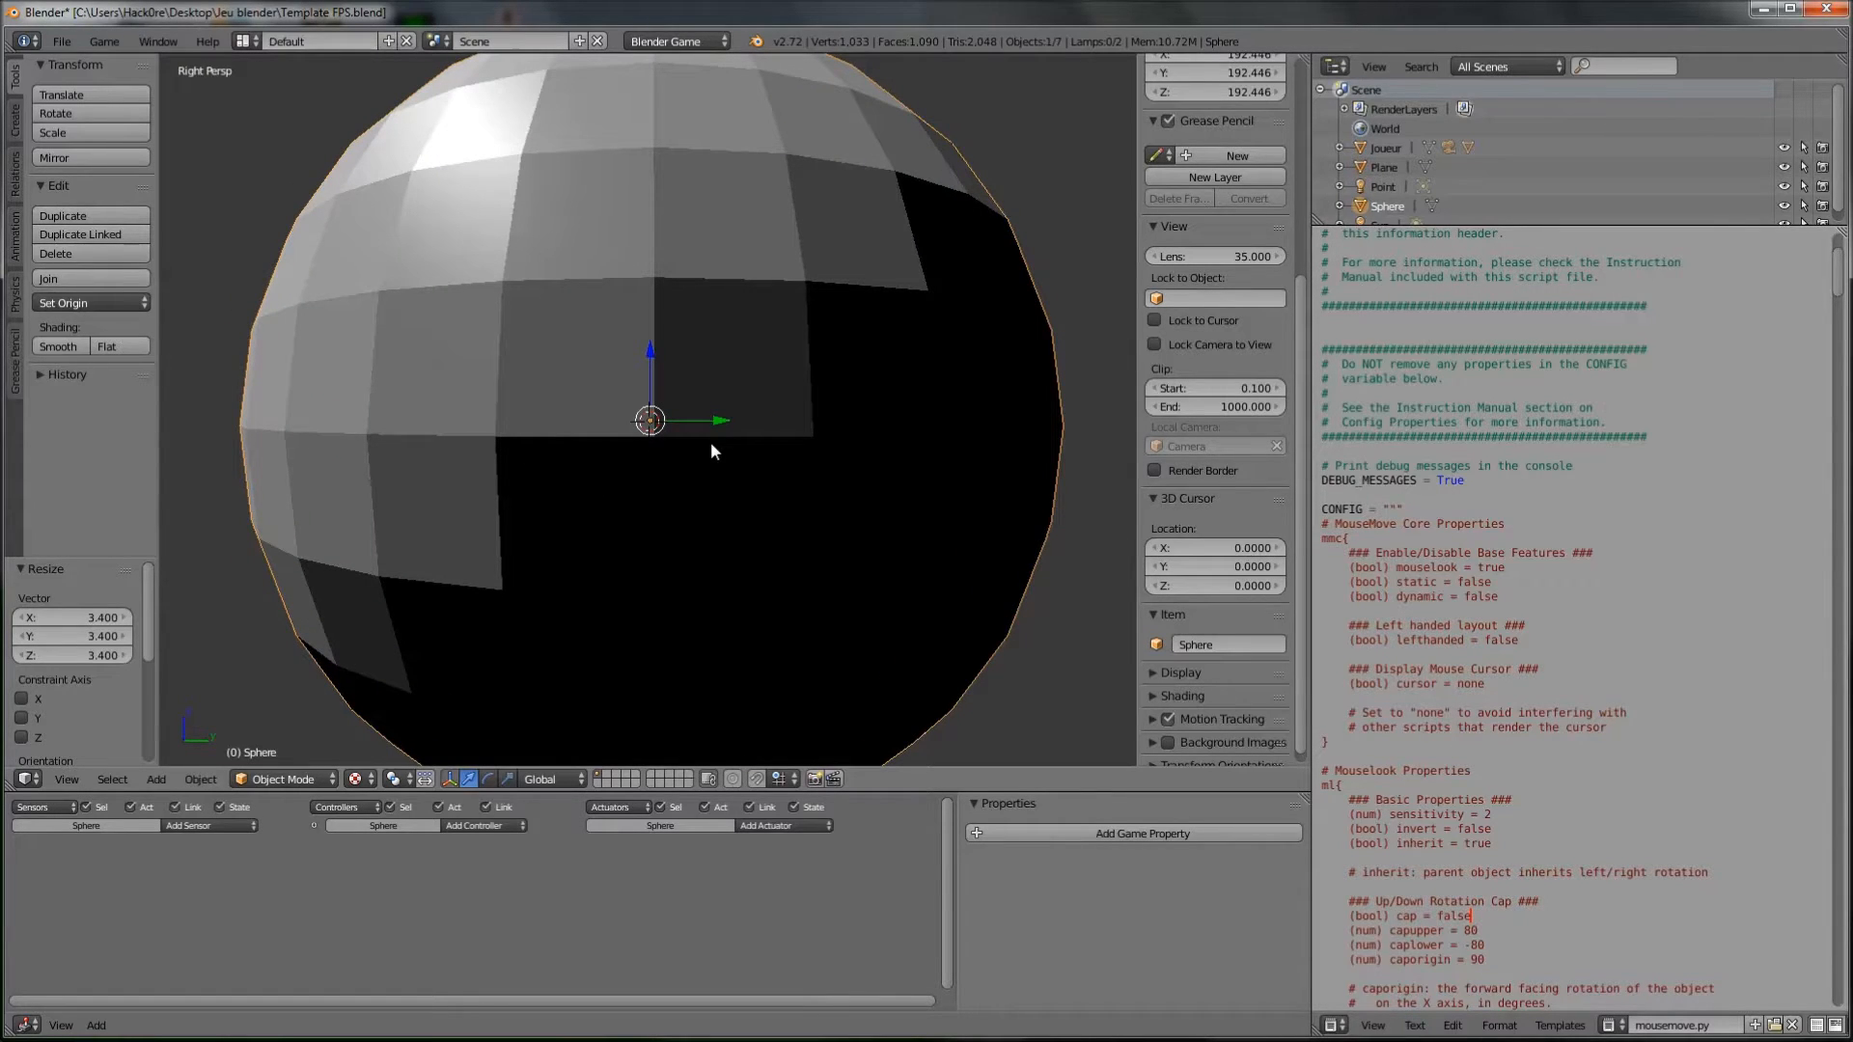
key("KP_5")
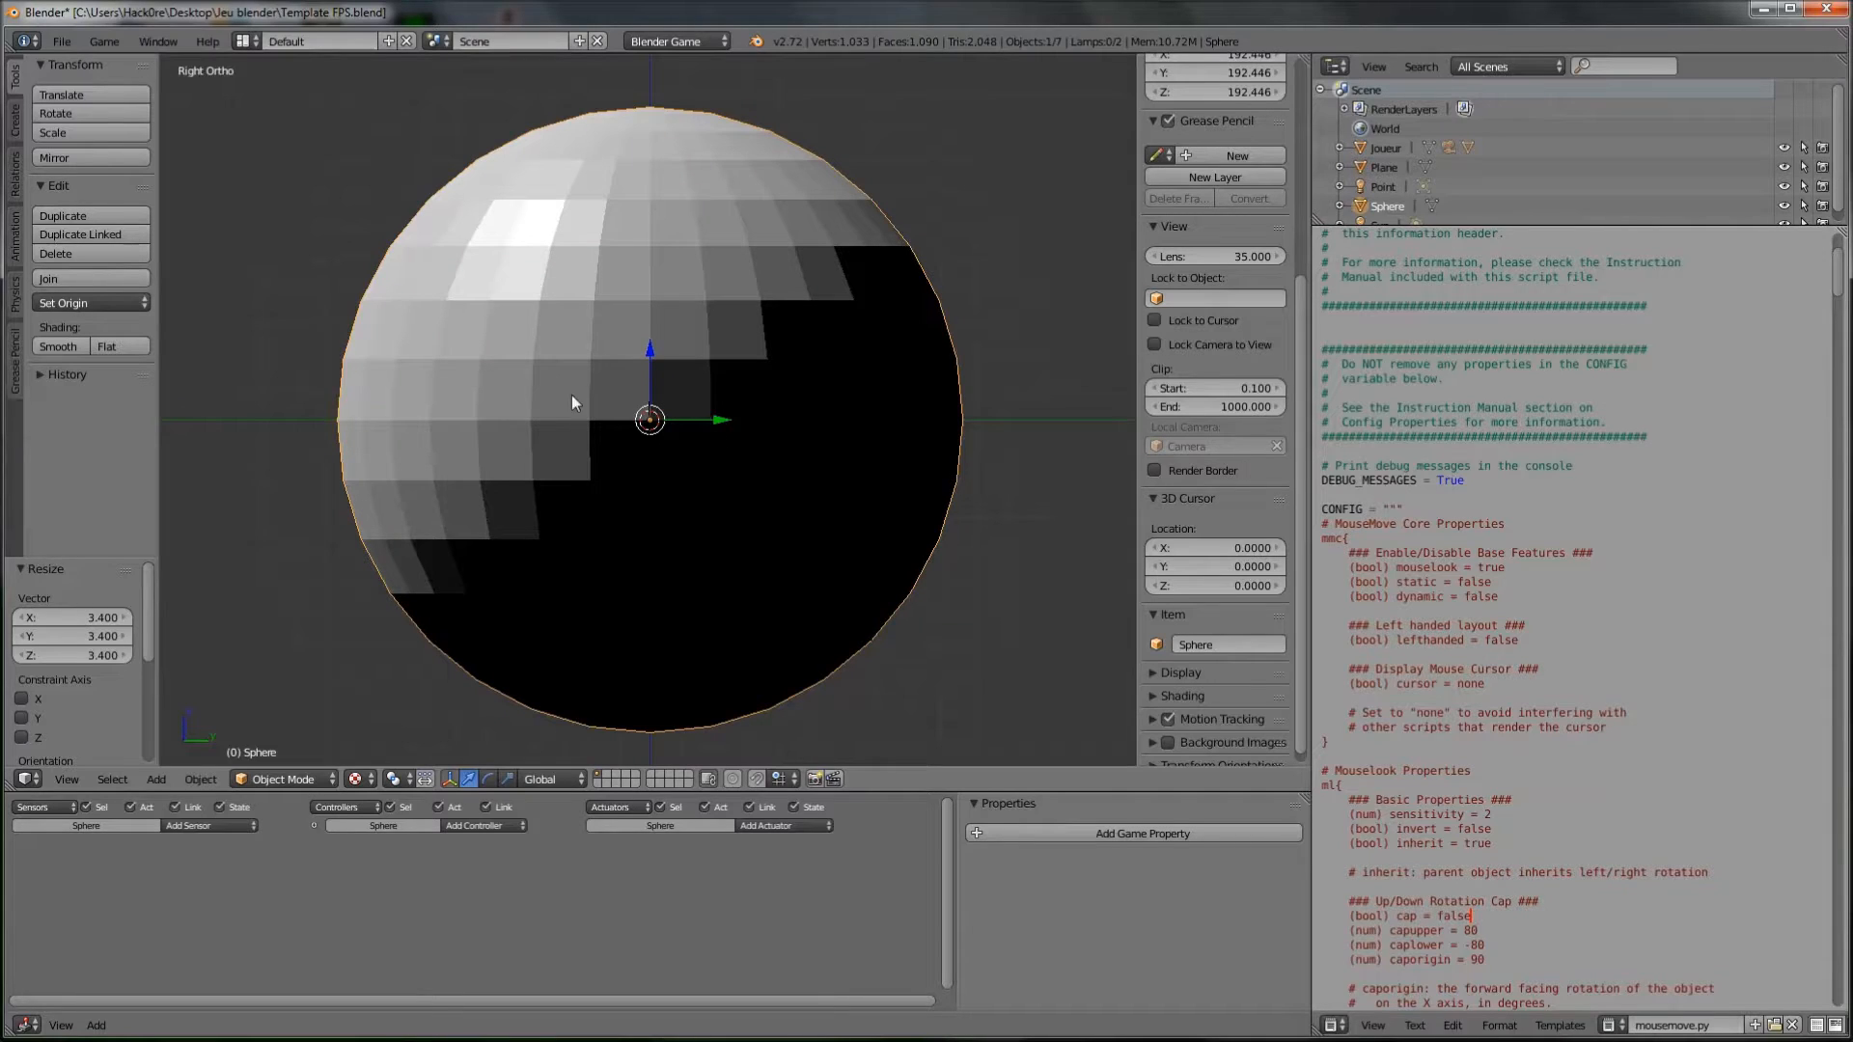
left_click(249, 779)
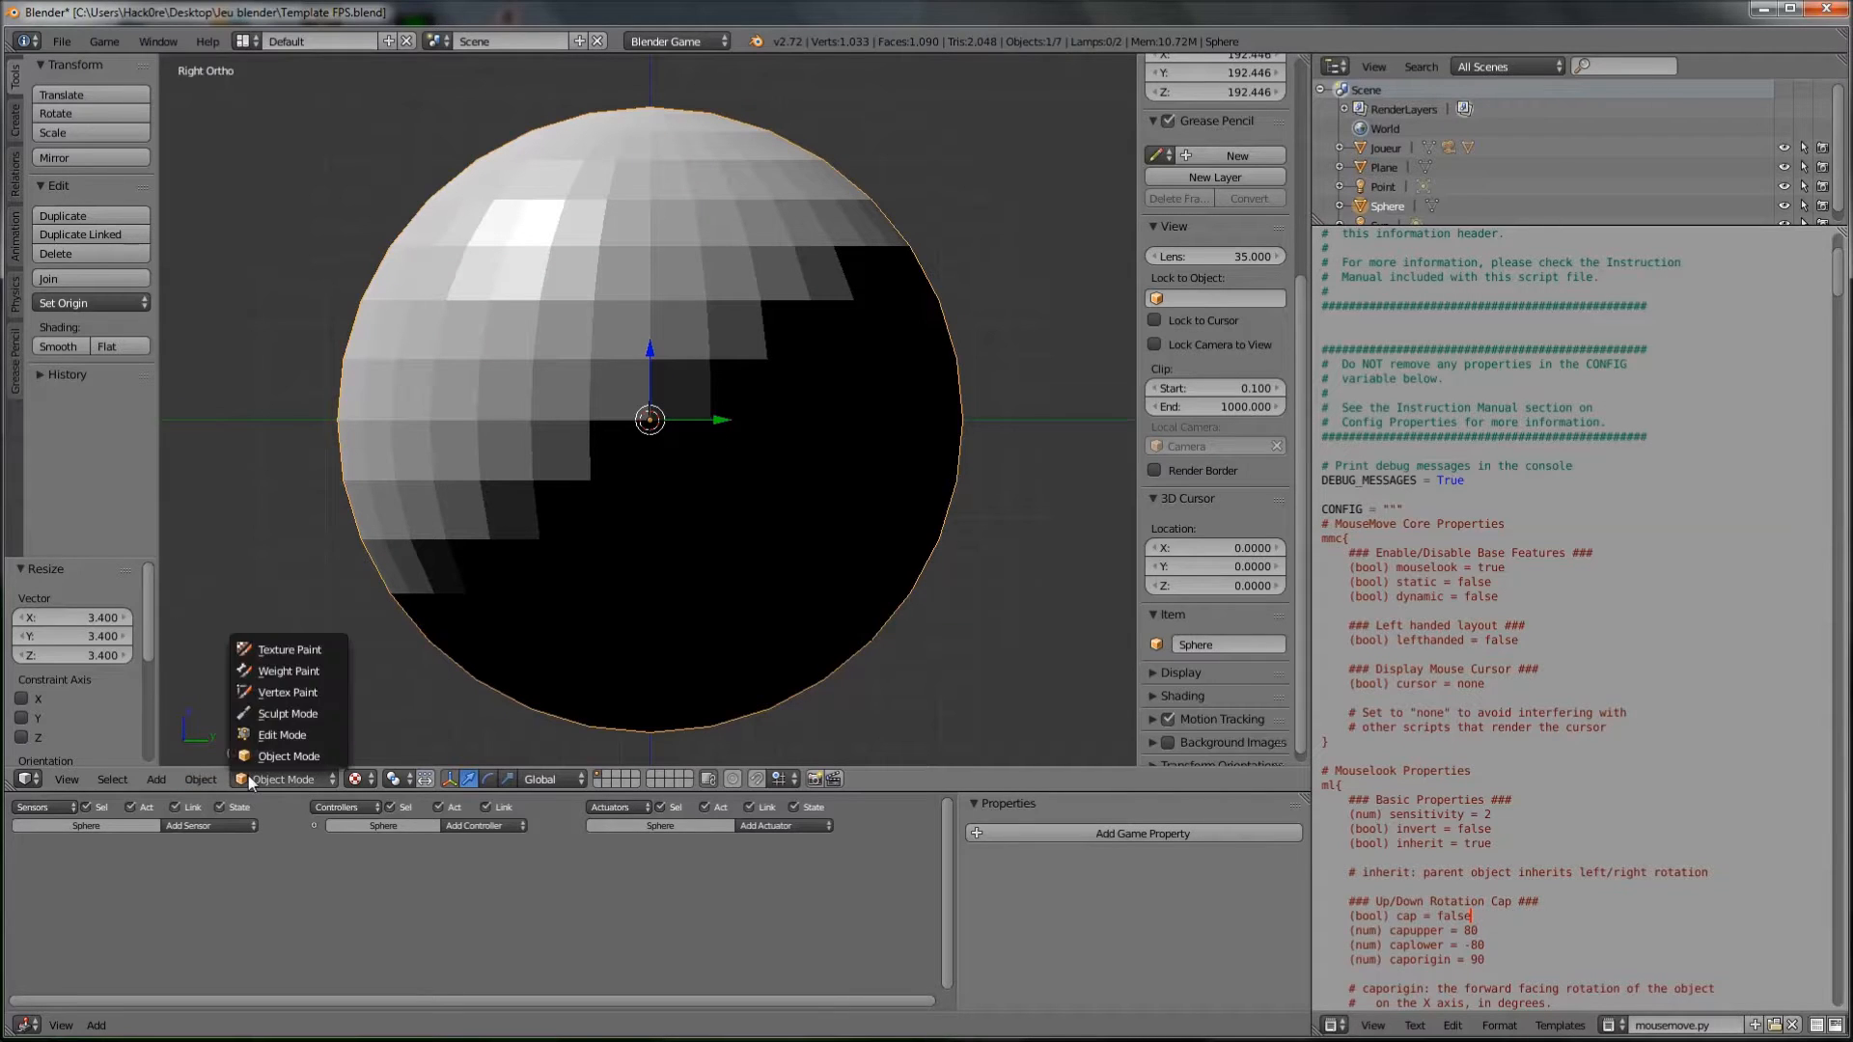
left_click(282, 735)
key("a")
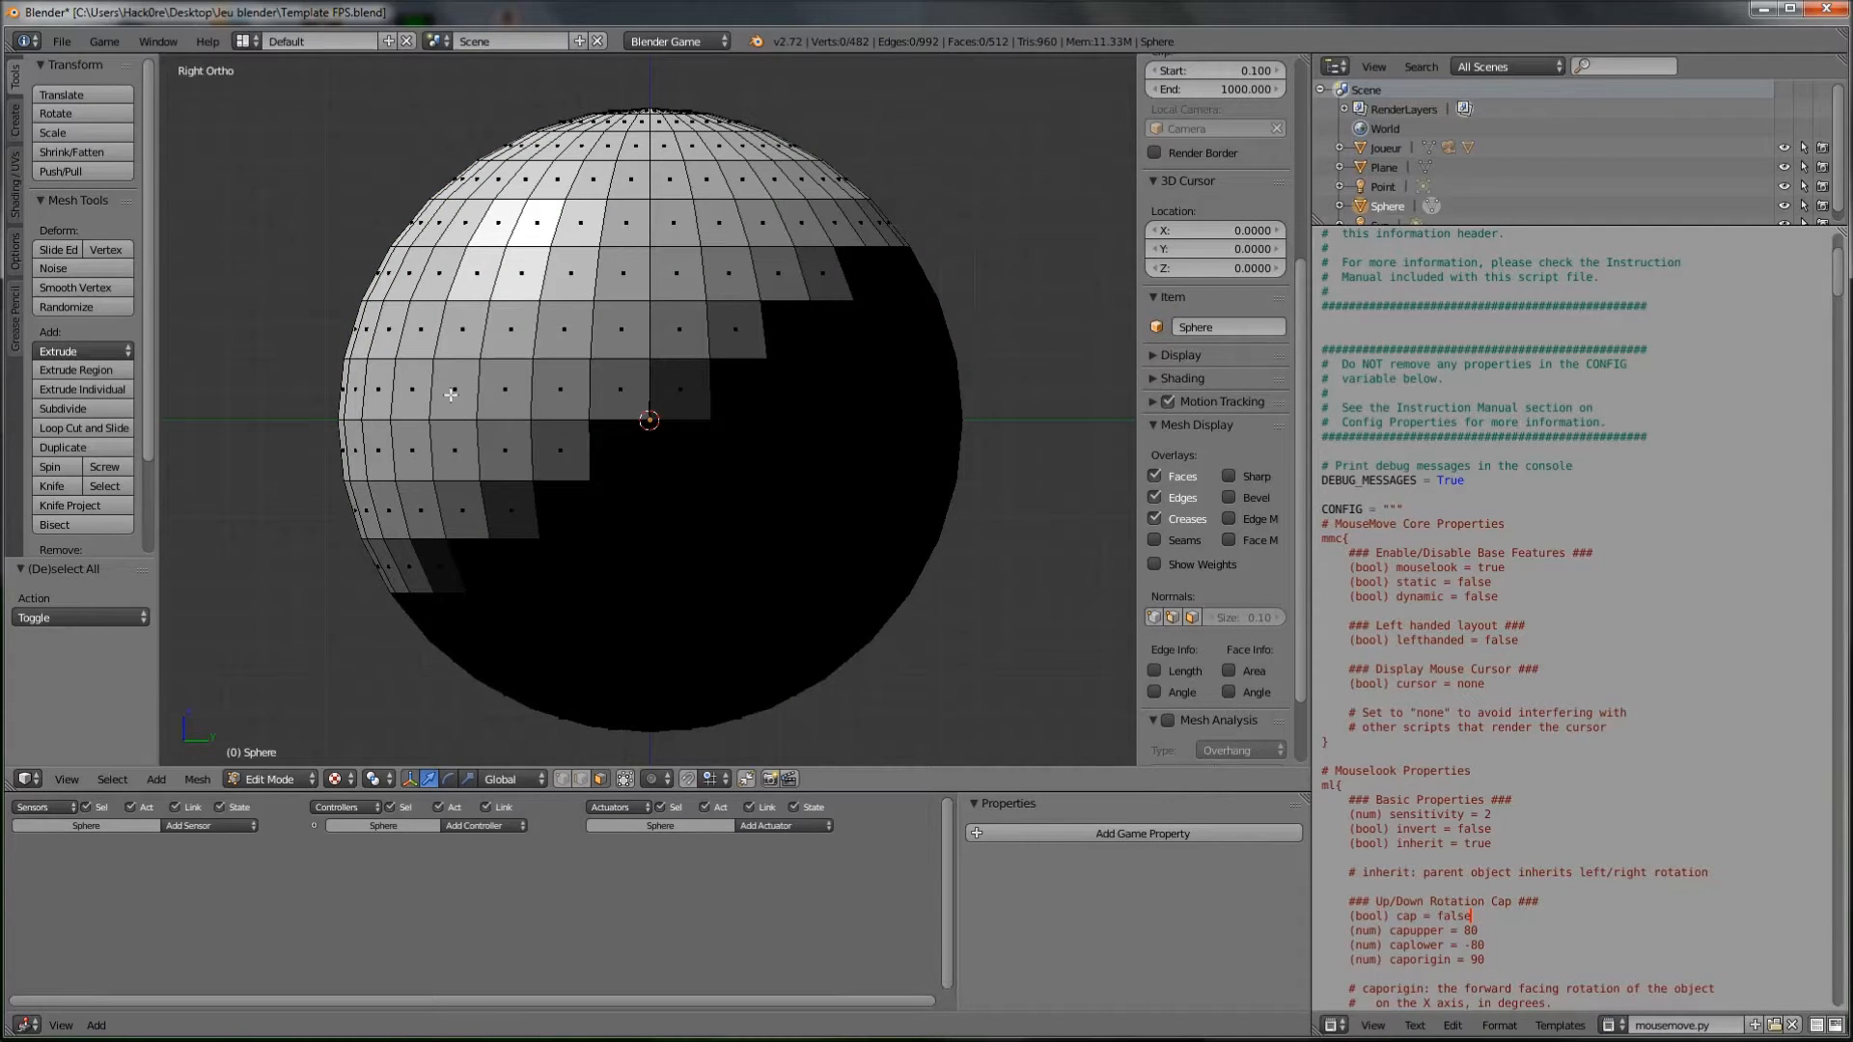
key("b")
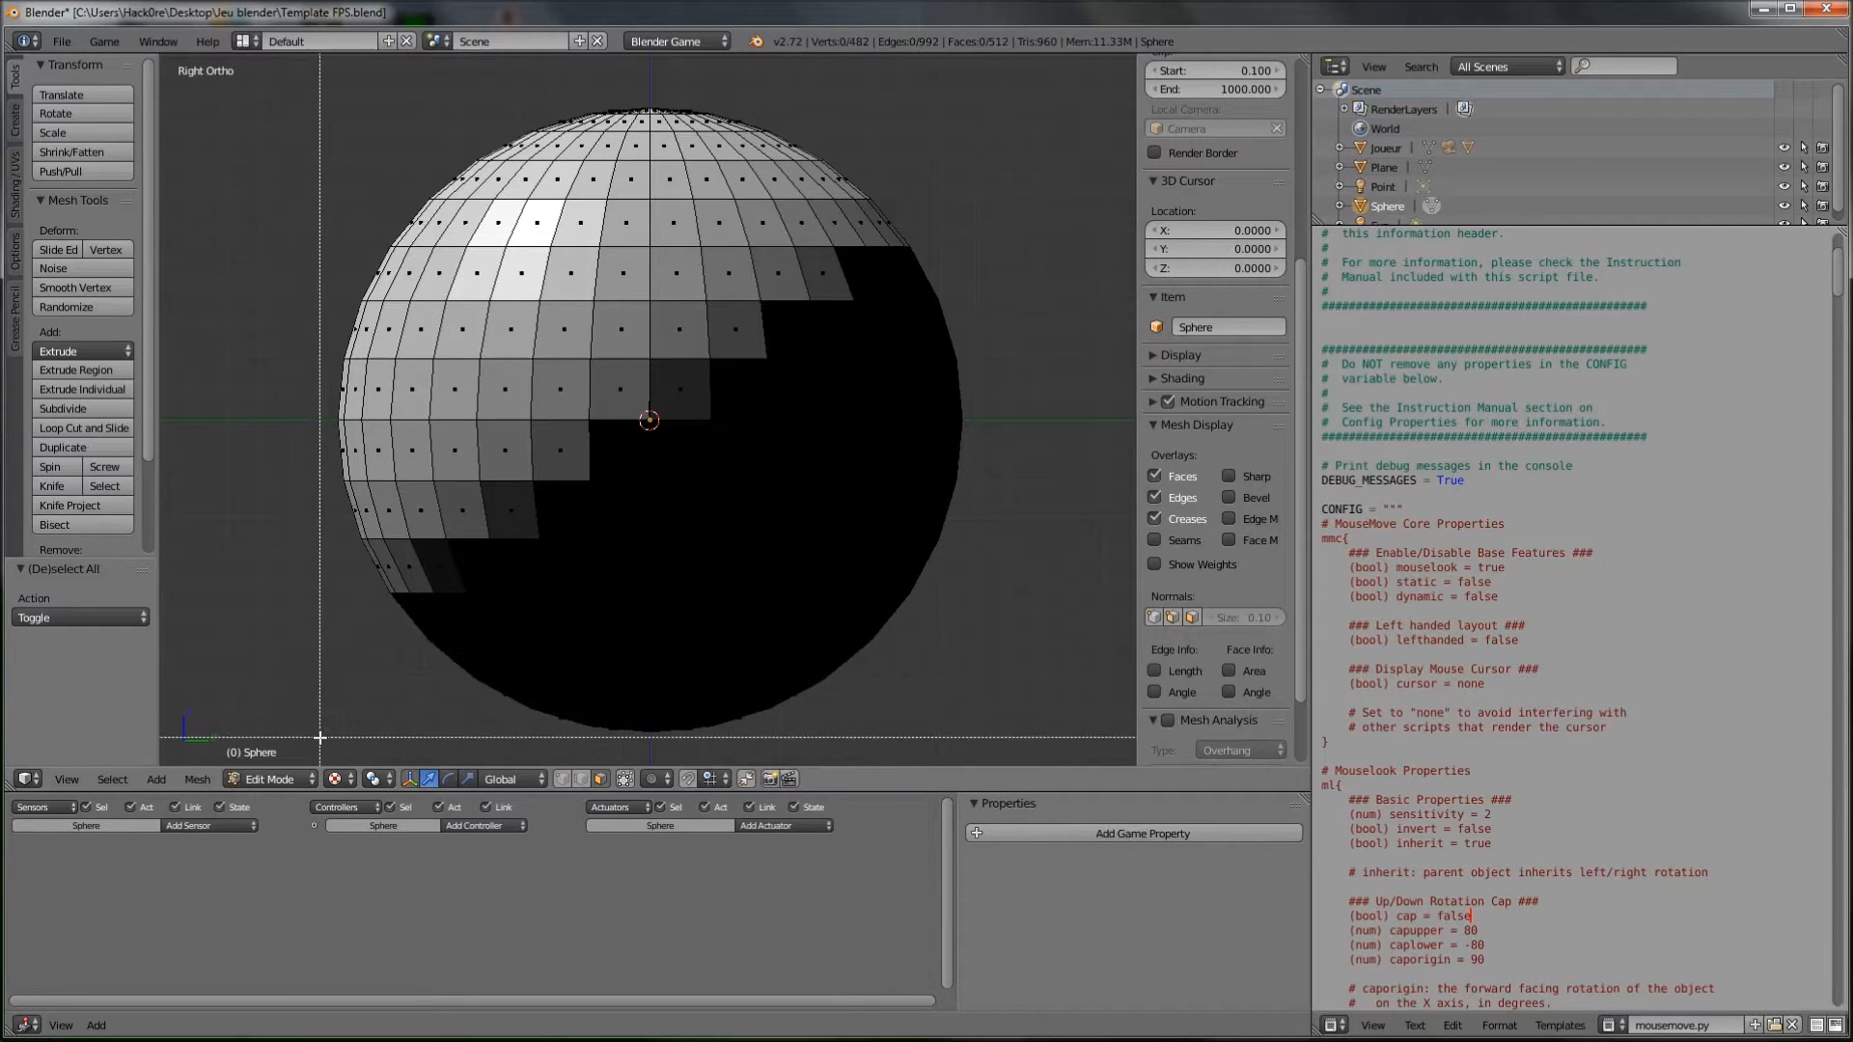
left_click_drag(322, 737, 996, 417)
key("x")
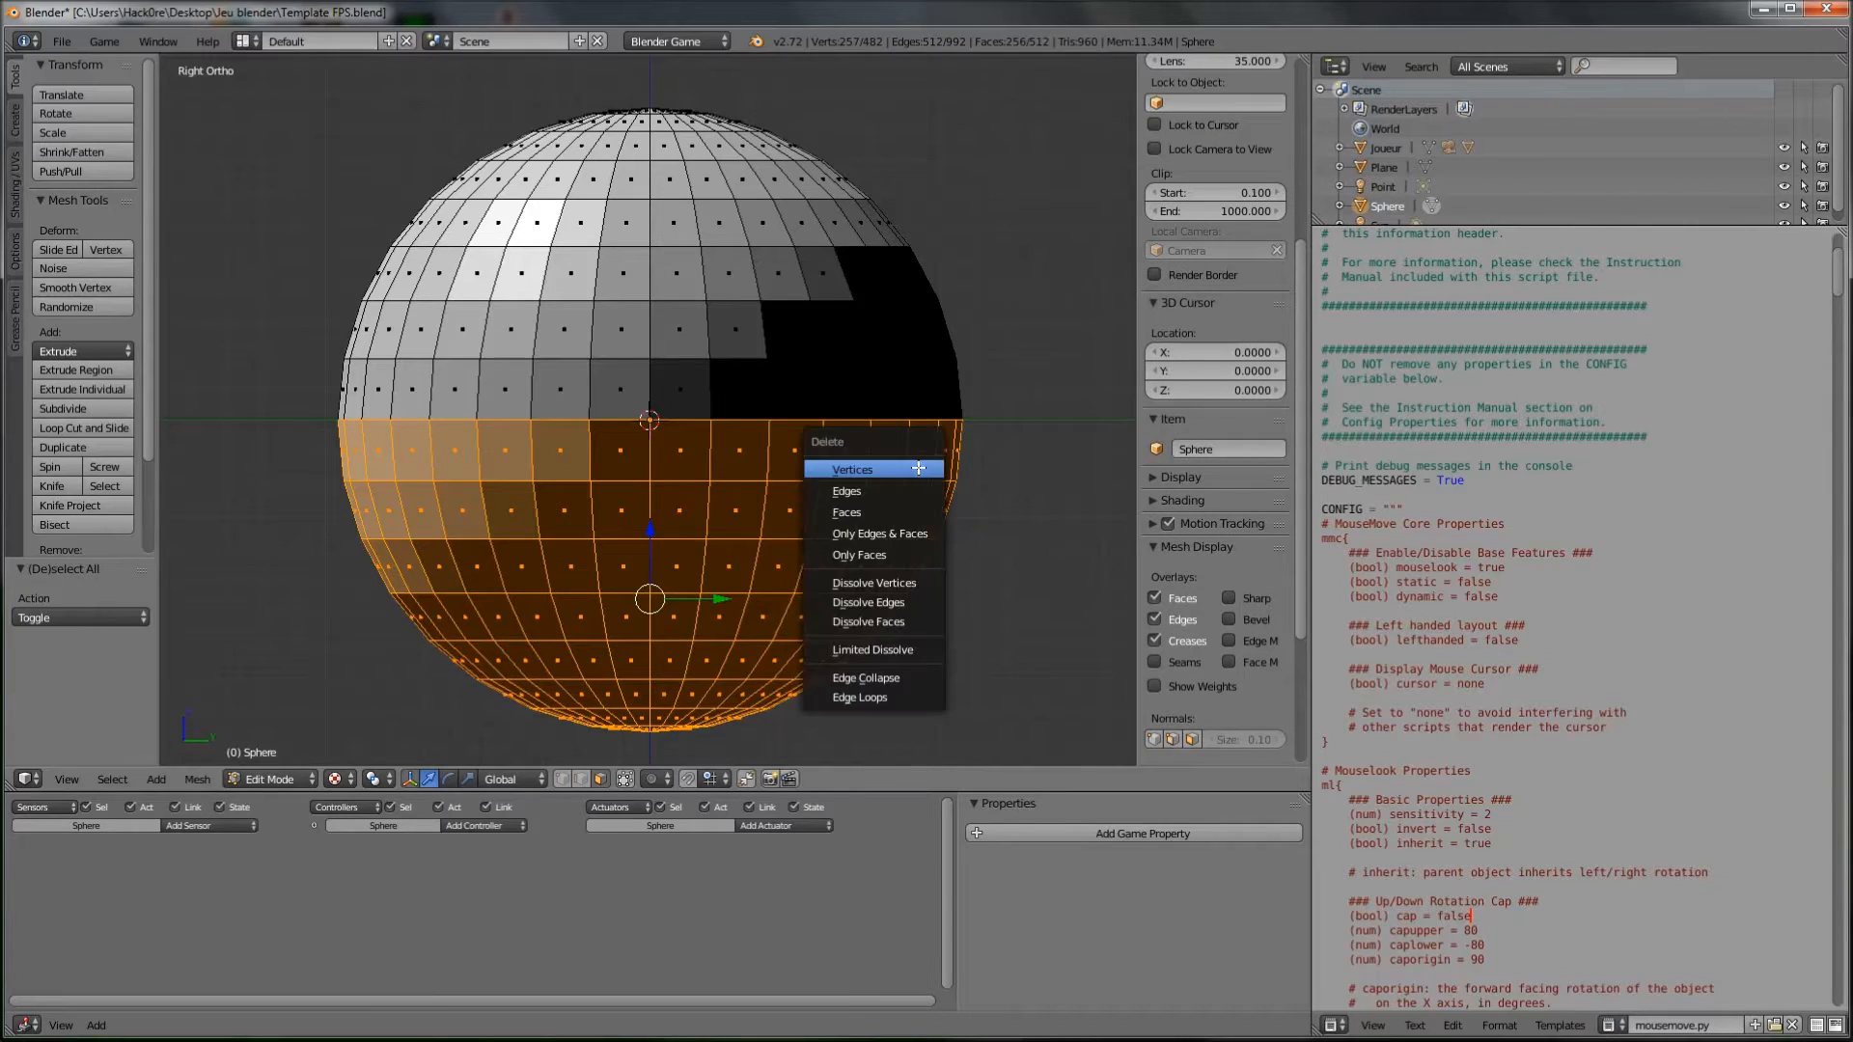
left_click(852, 513)
mouse_move(852, 513)
middle_mouse_down()
mouse_move(836, 476)
mouse_move(832, 521)
middle_mouse_up()
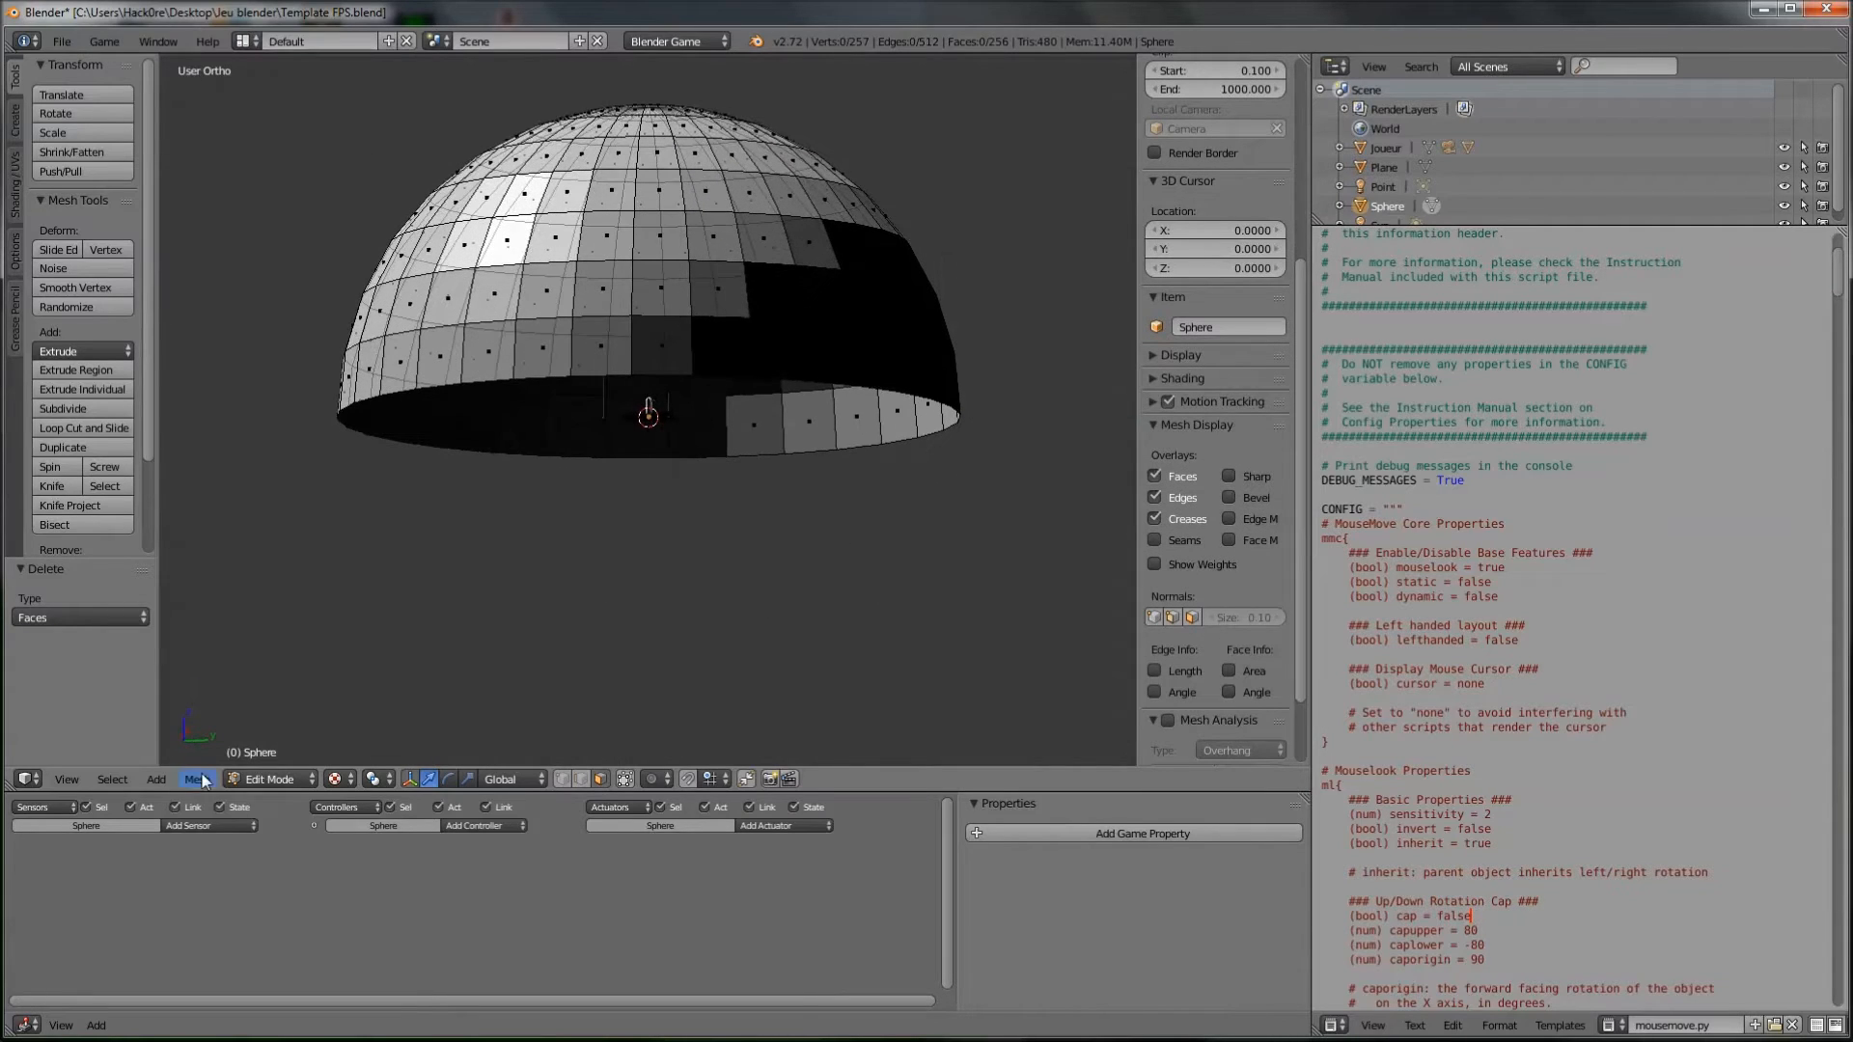
left_click(251, 780)
left_click(263, 762)
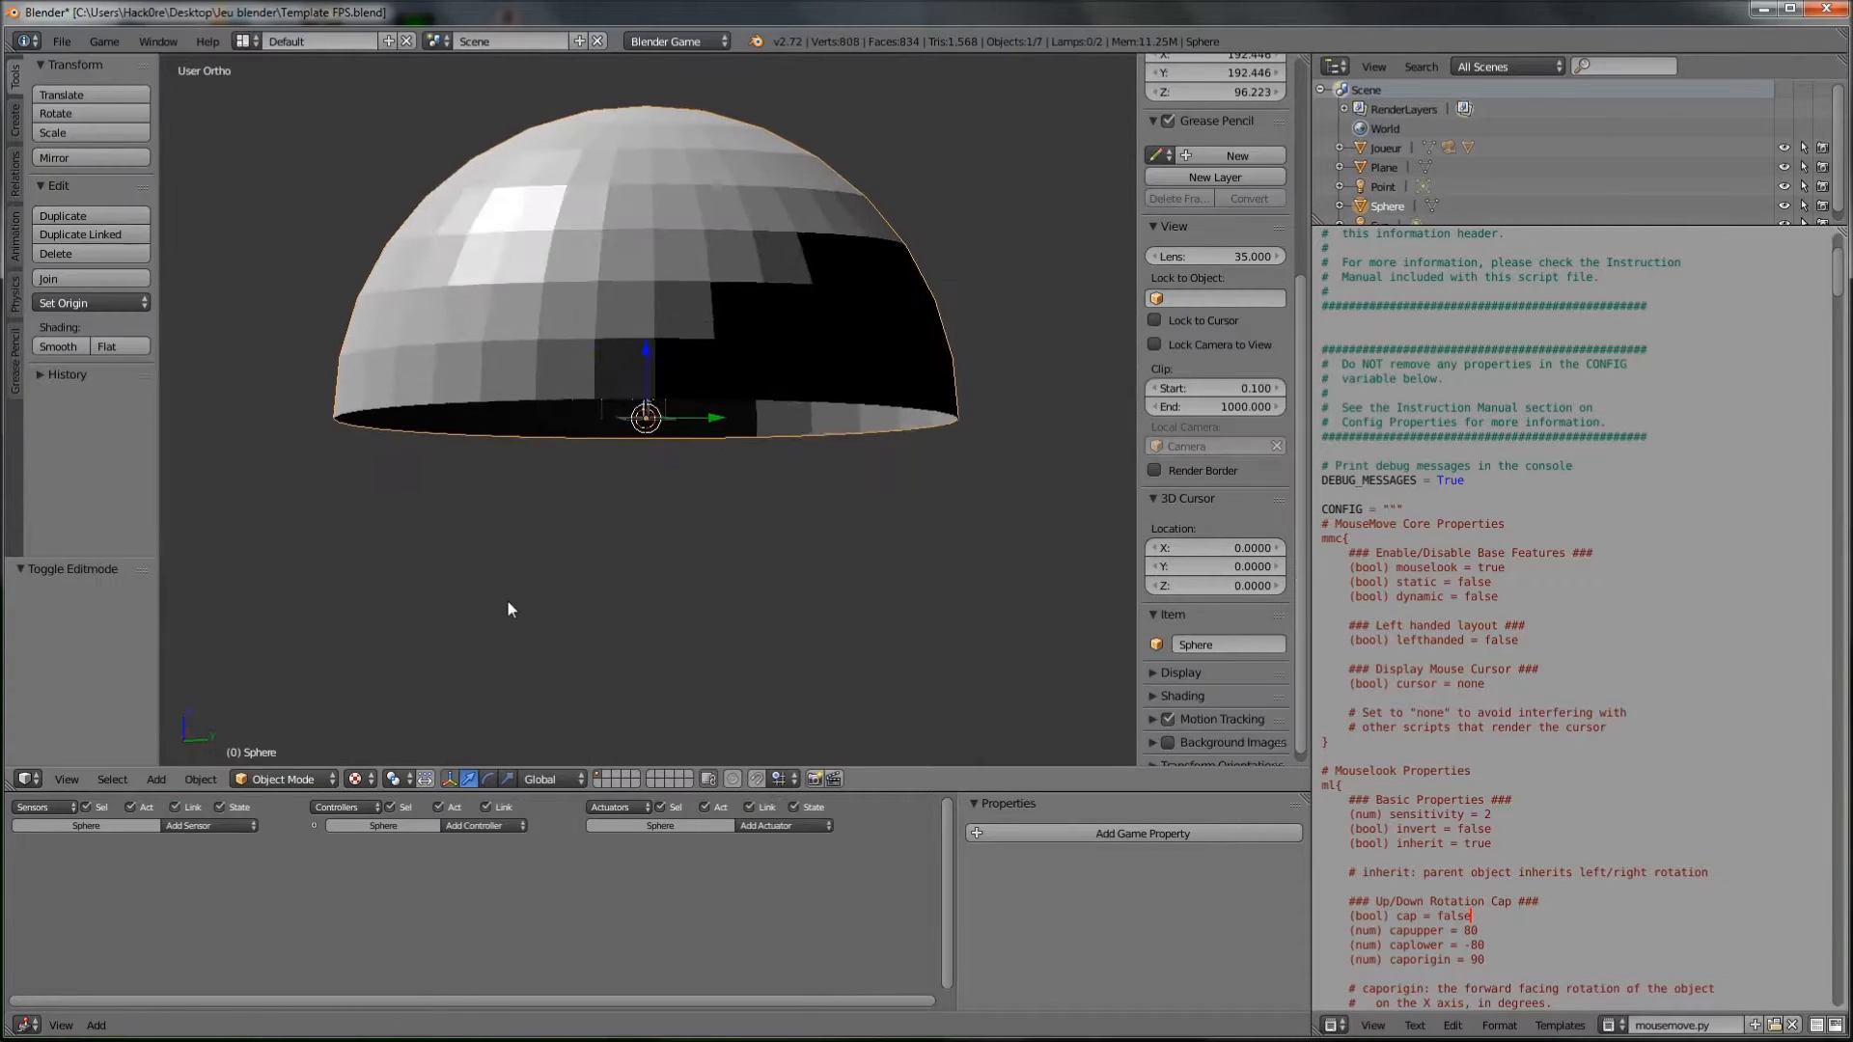
Step: Scale the half-sphere dome uniformly by a factor of 2
scroll(480, 592, "up", 9)
middle_click_drag(558, 530, 423, 557)
key("KP_5")
scroll(557, 517, "up", 2)
key("s")
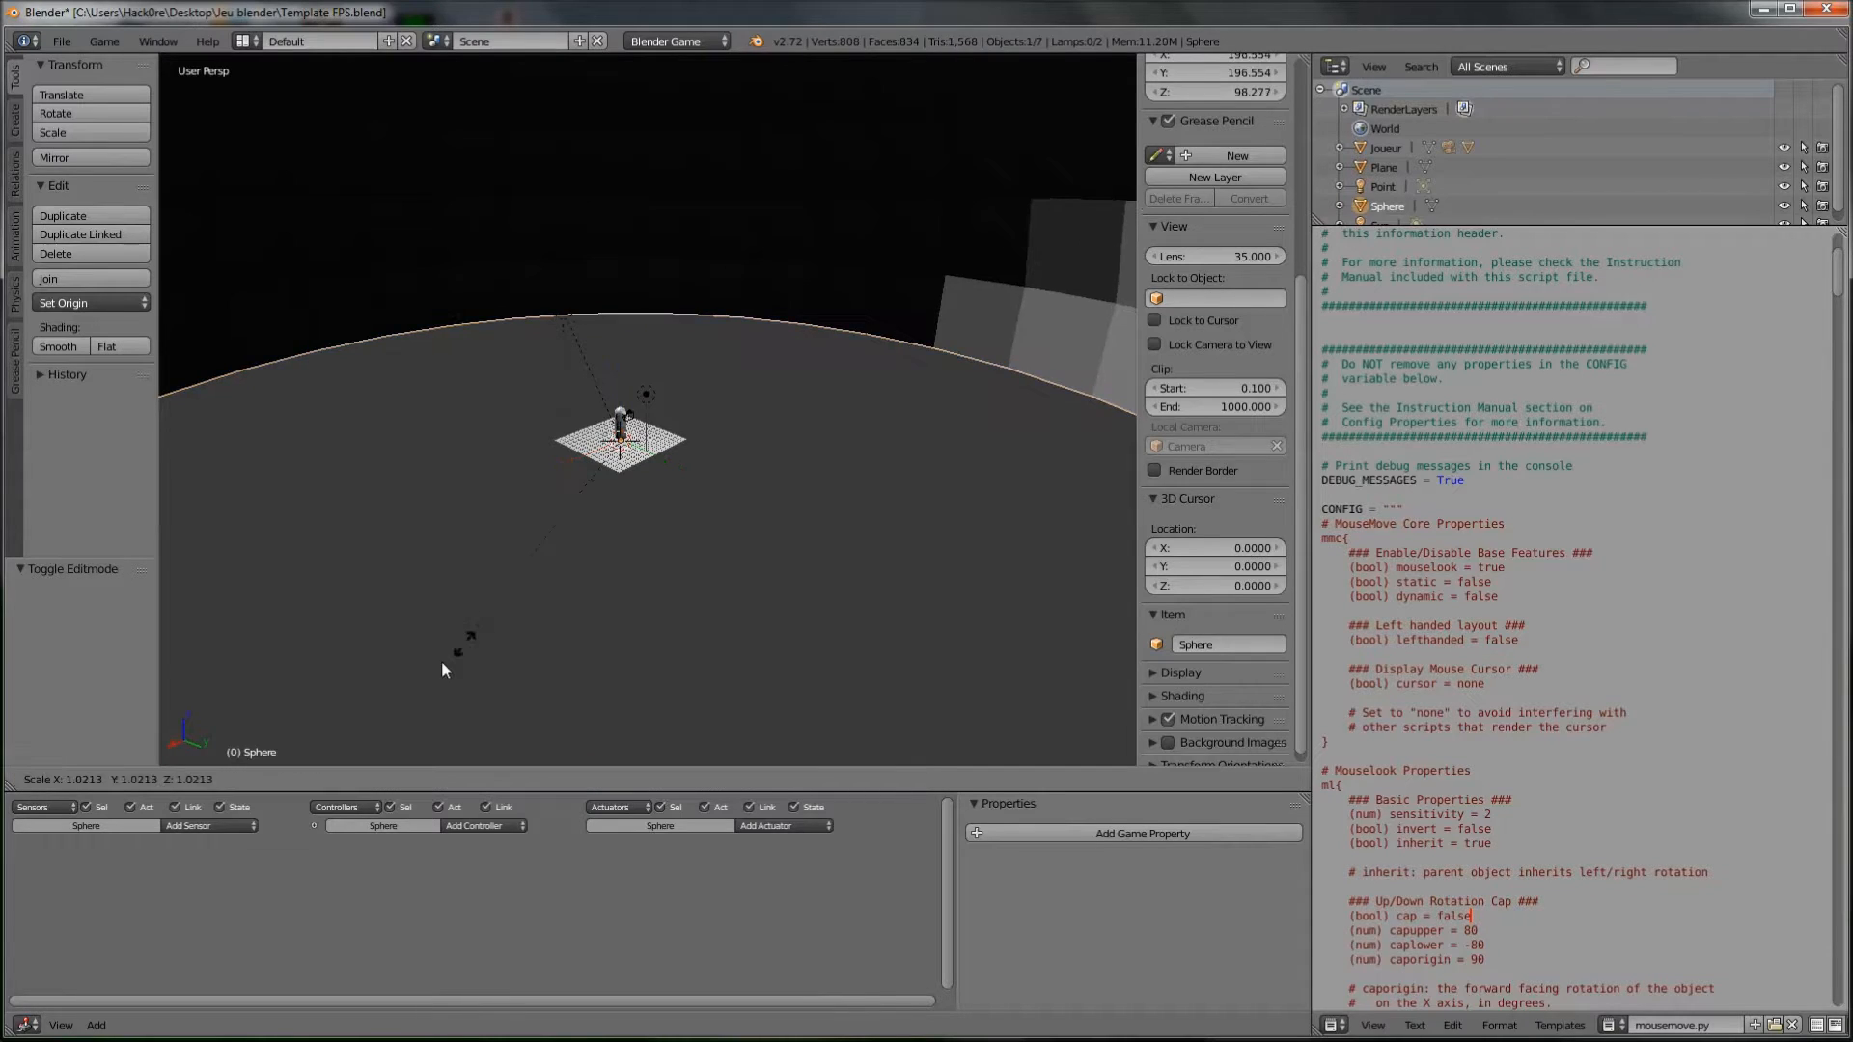
type("2")
key("Return")
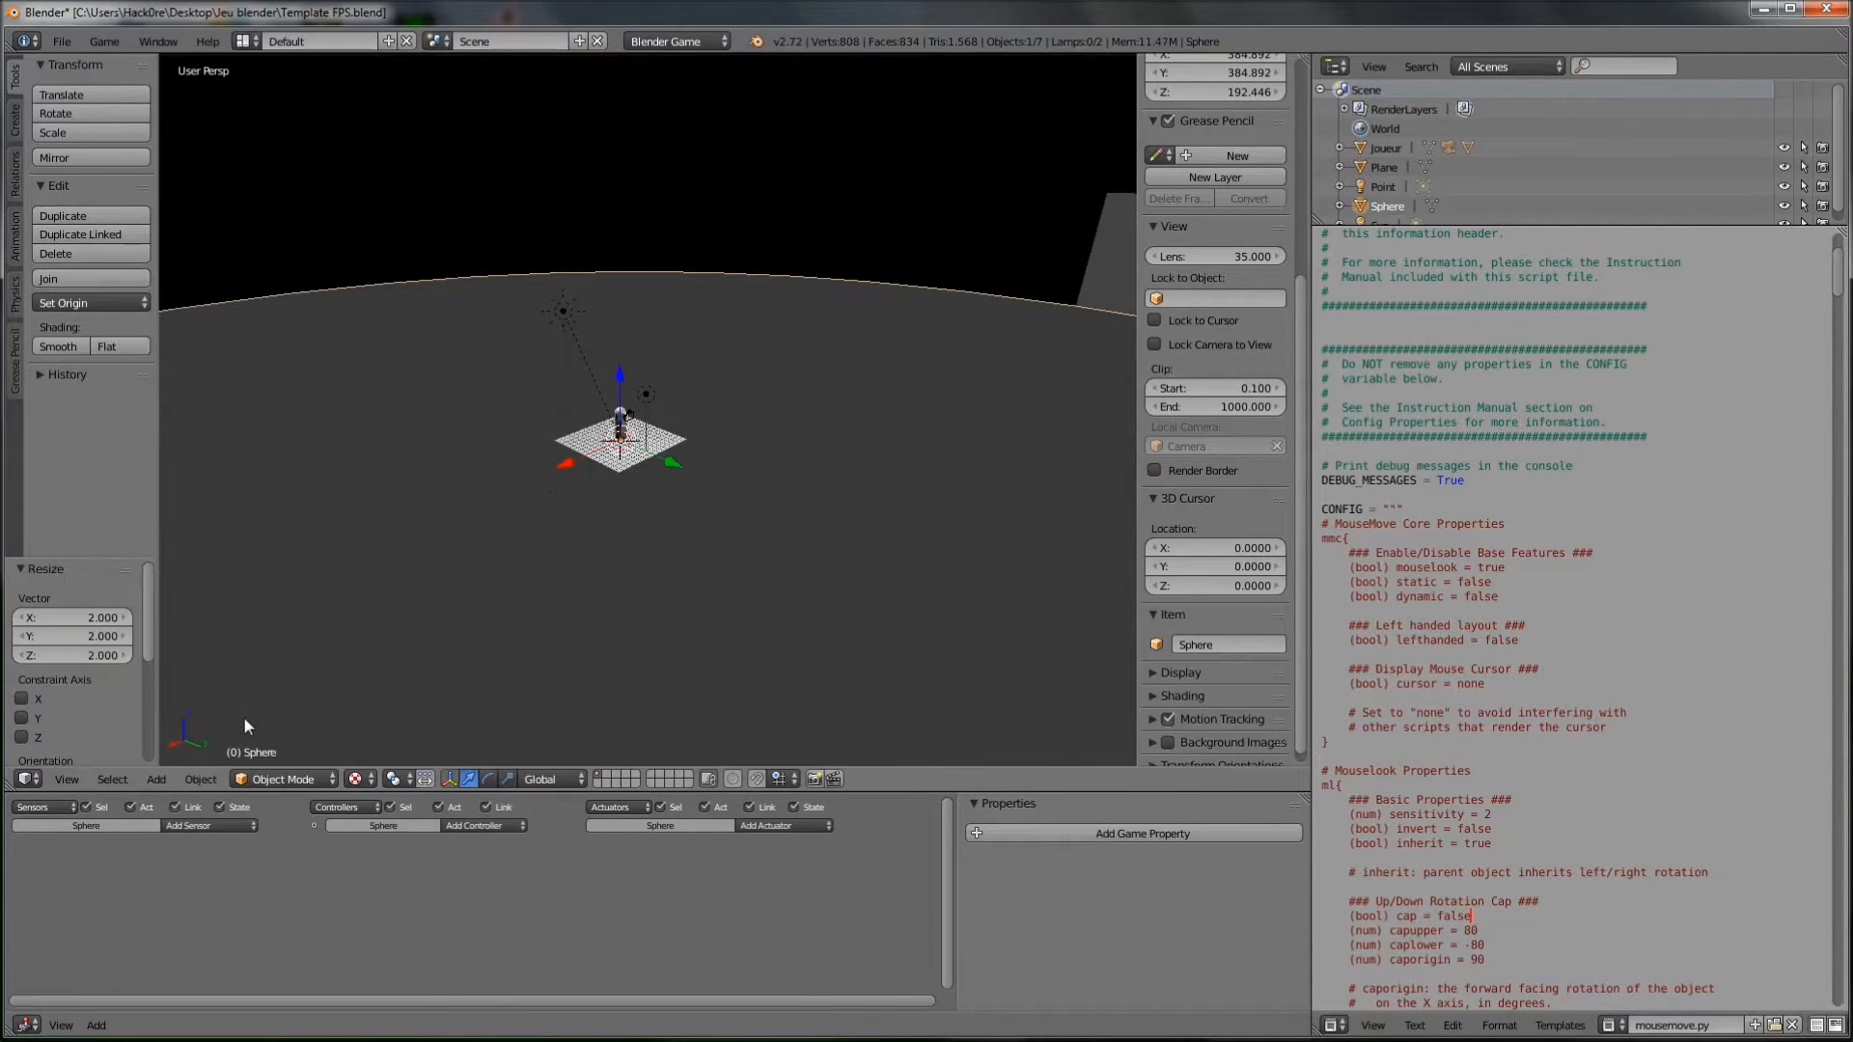
Step: Enlarge the dome again with a uniform scale factor of 3.2
middle_click_drag(426, 650, 635, 617)
key("s")
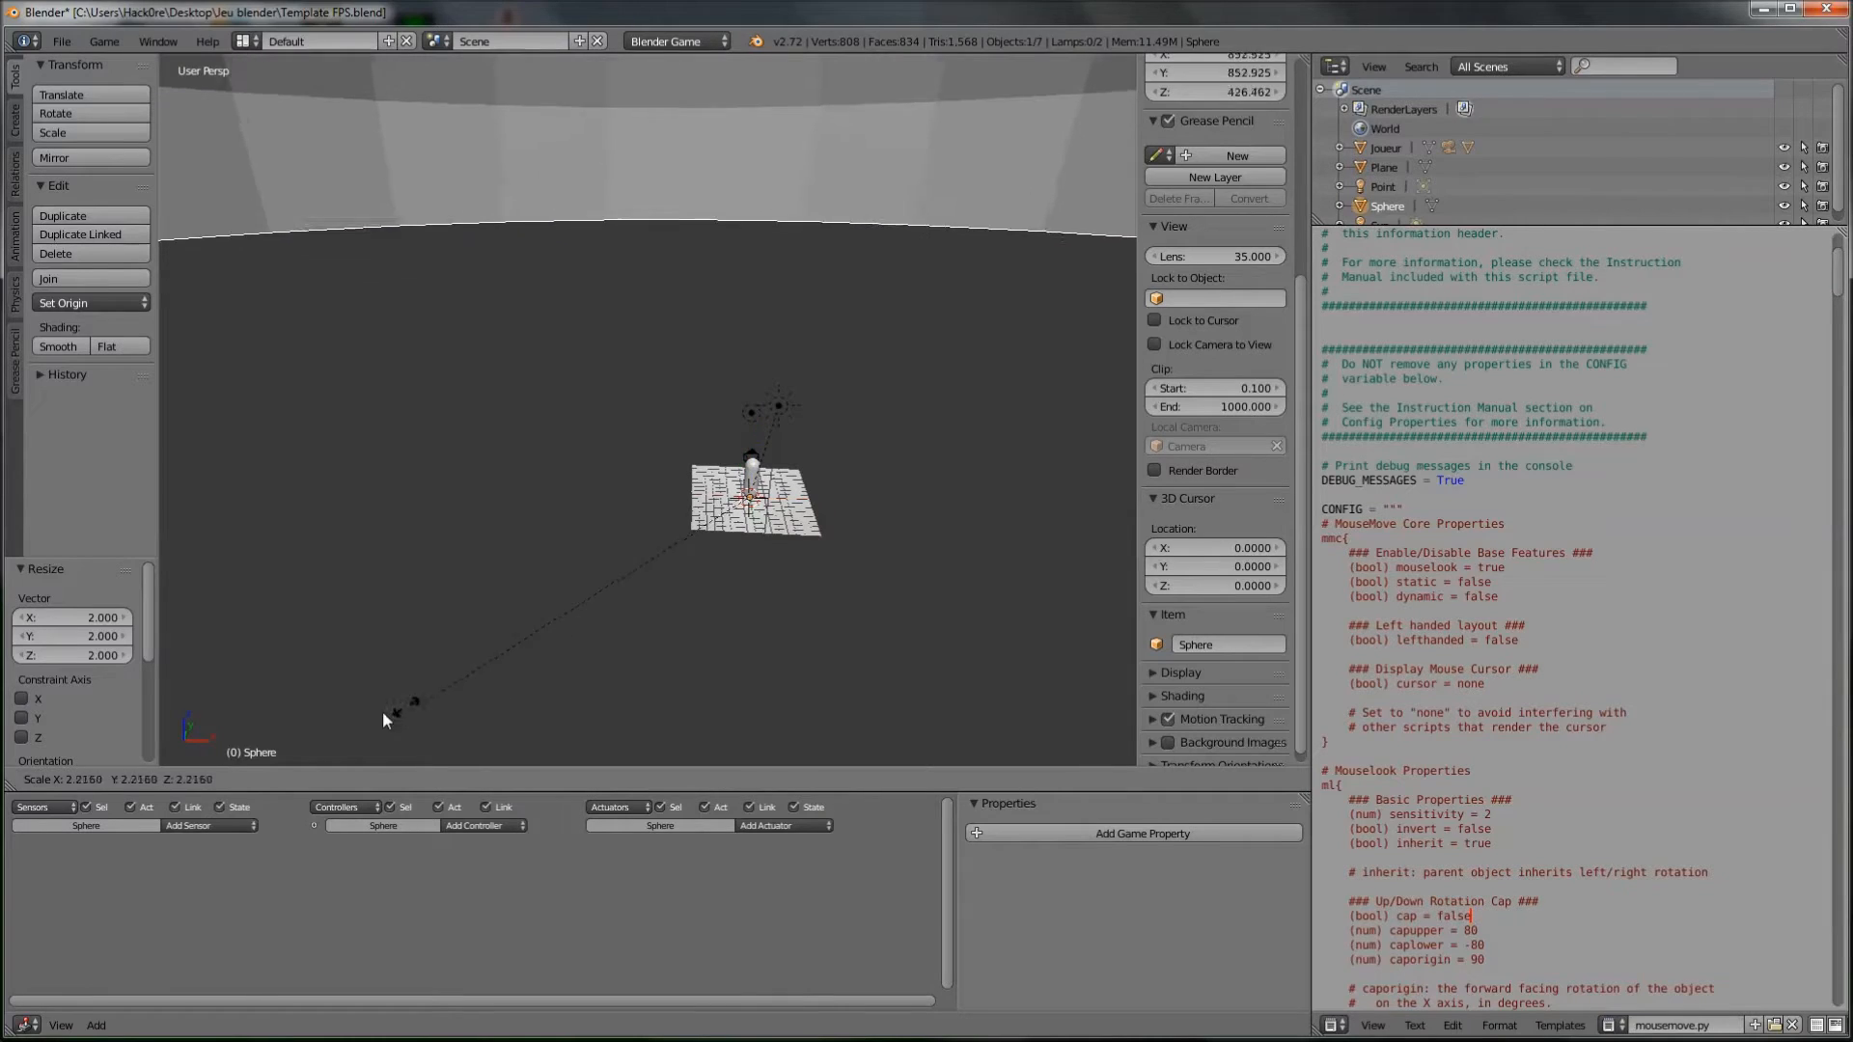
type("3.2")
key("Return")
Step: Select the point lamp and show its lamp settings in the Properties editor in place of the script editor
middle_click_drag(389, 668, 470, 546)
right_click(521, 505)
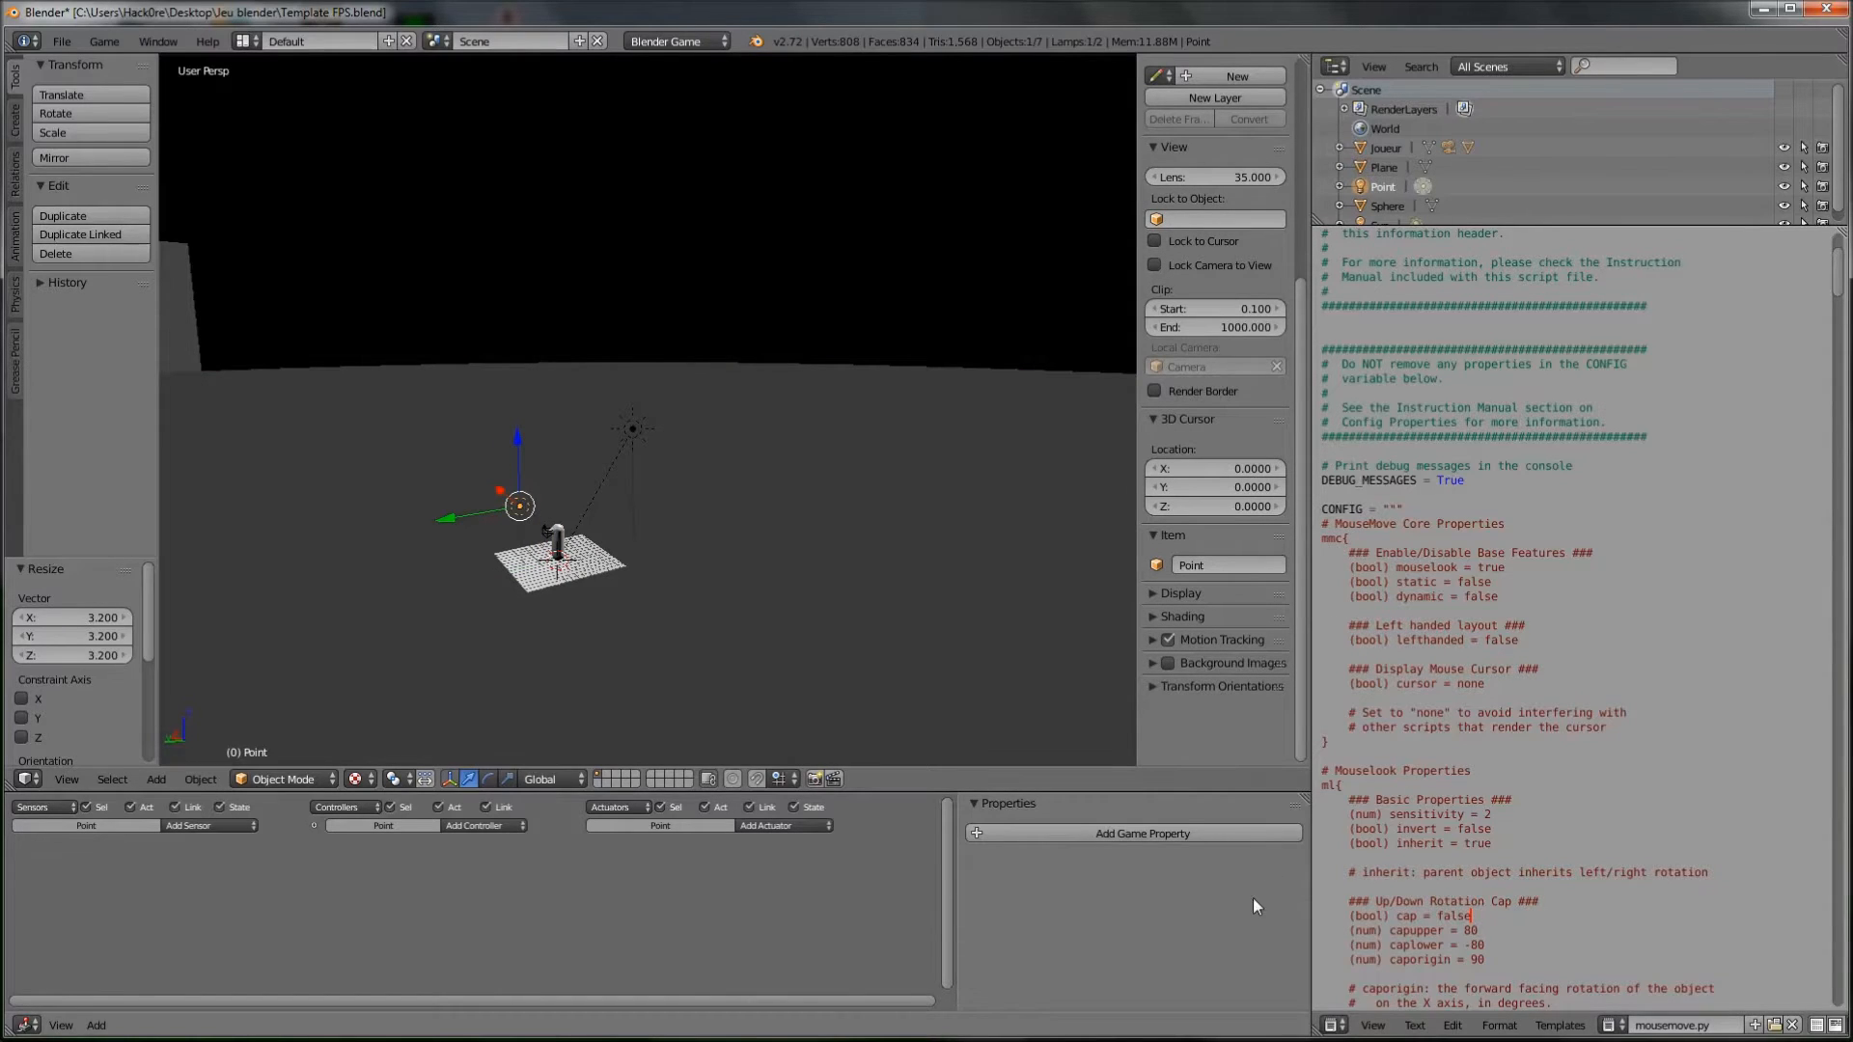
left_click(1334, 1025)
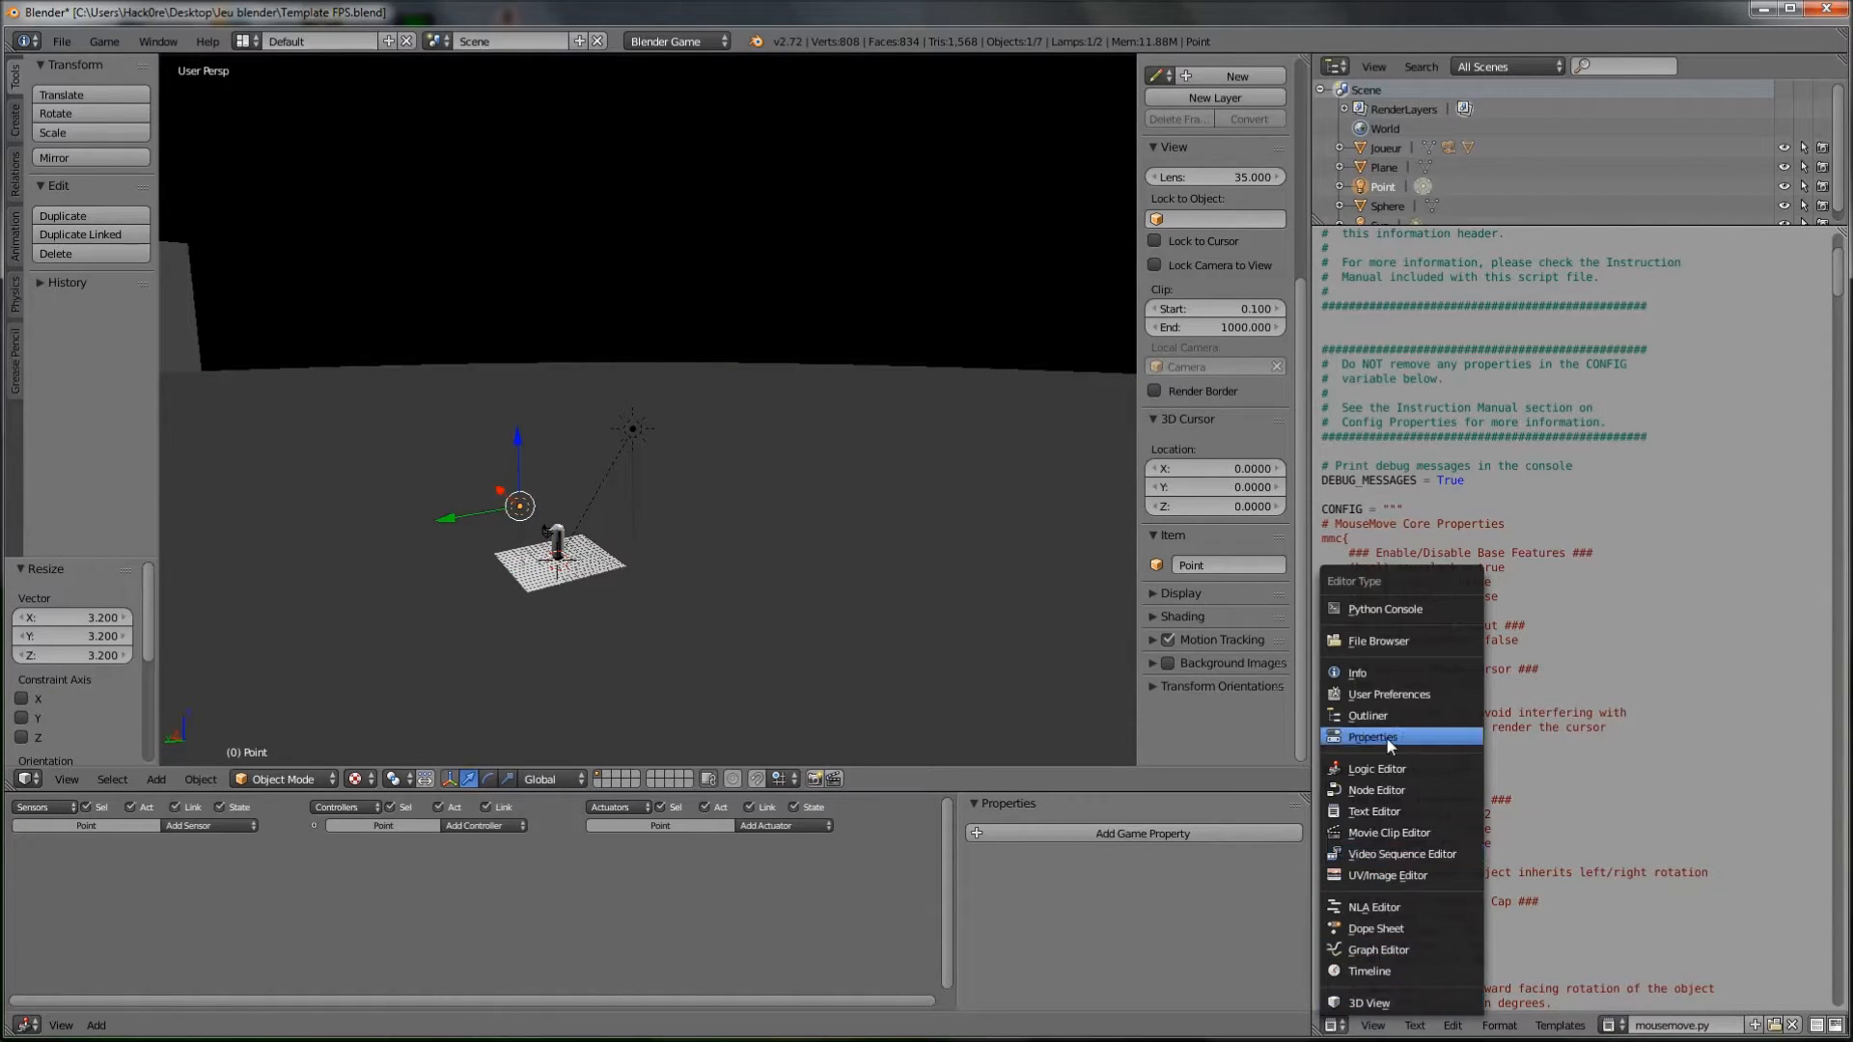
left_click(1374, 737)
left_click(1483, 238)
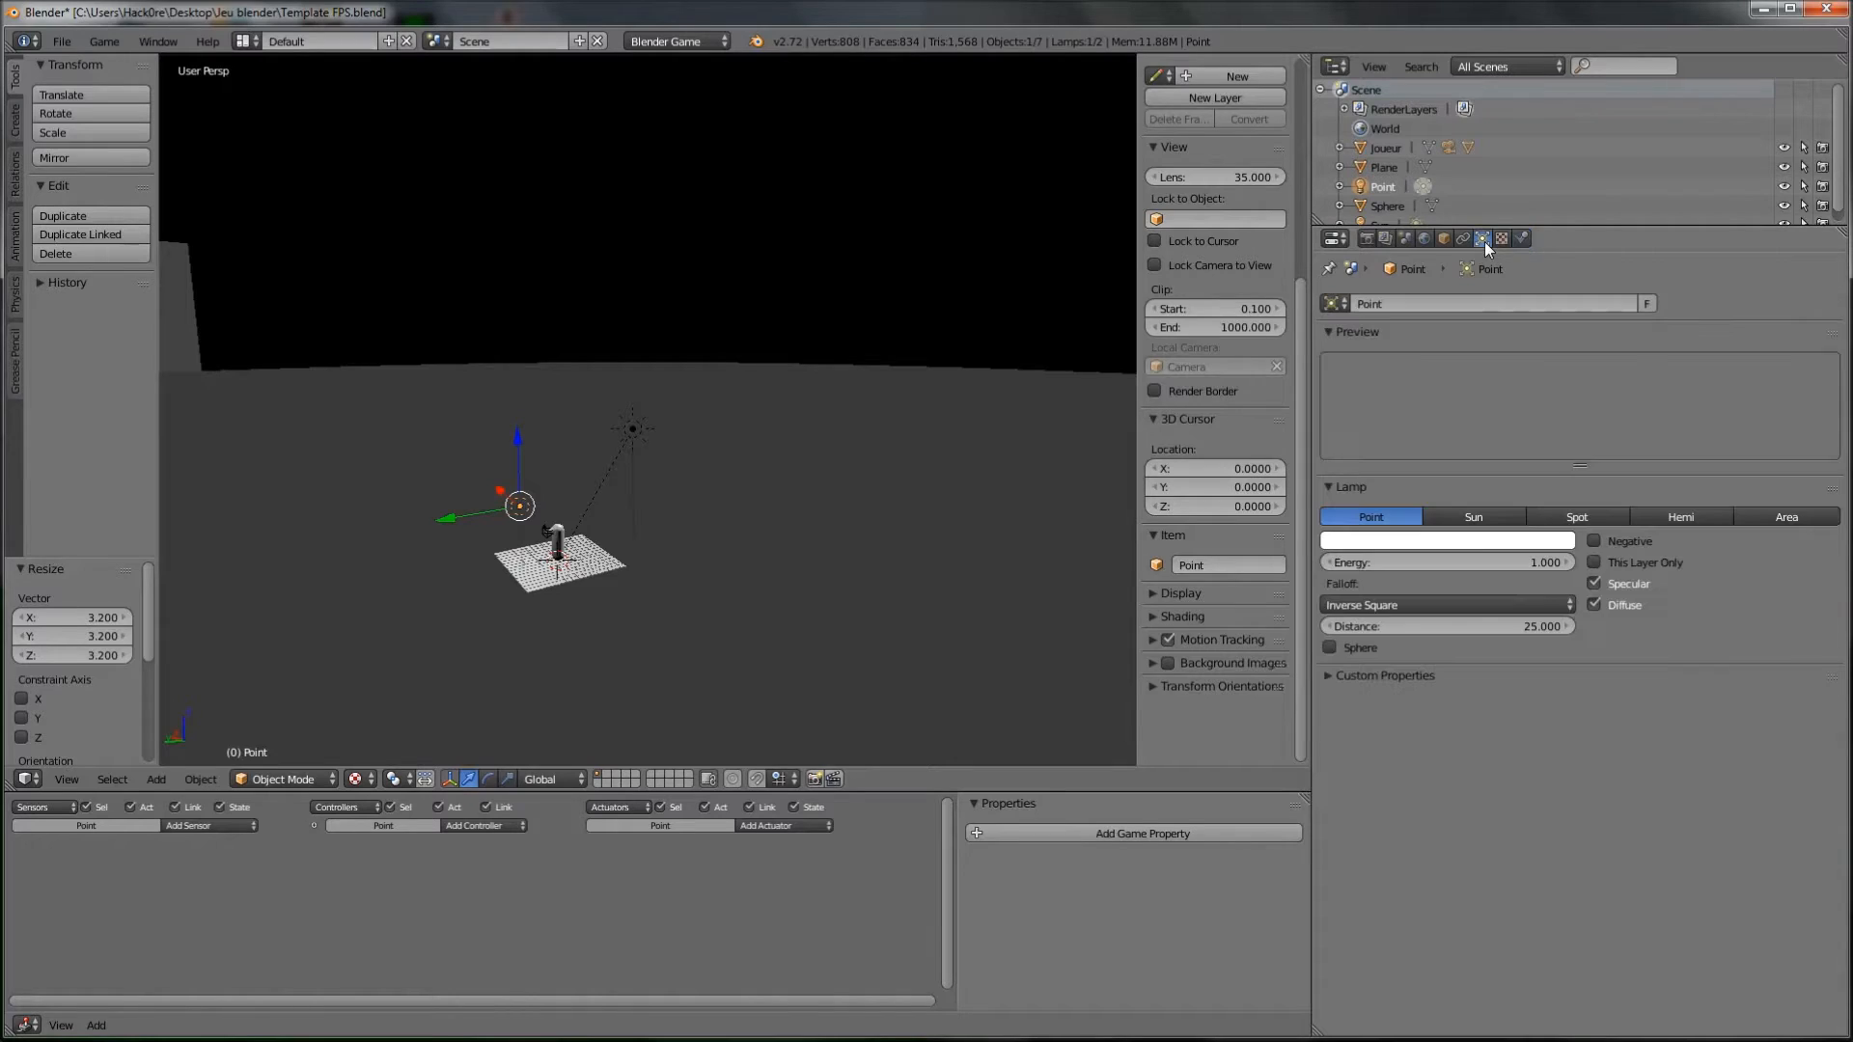
Step: Set the point lamp's distance to 9999
left_click(1431, 630)
type("9999")
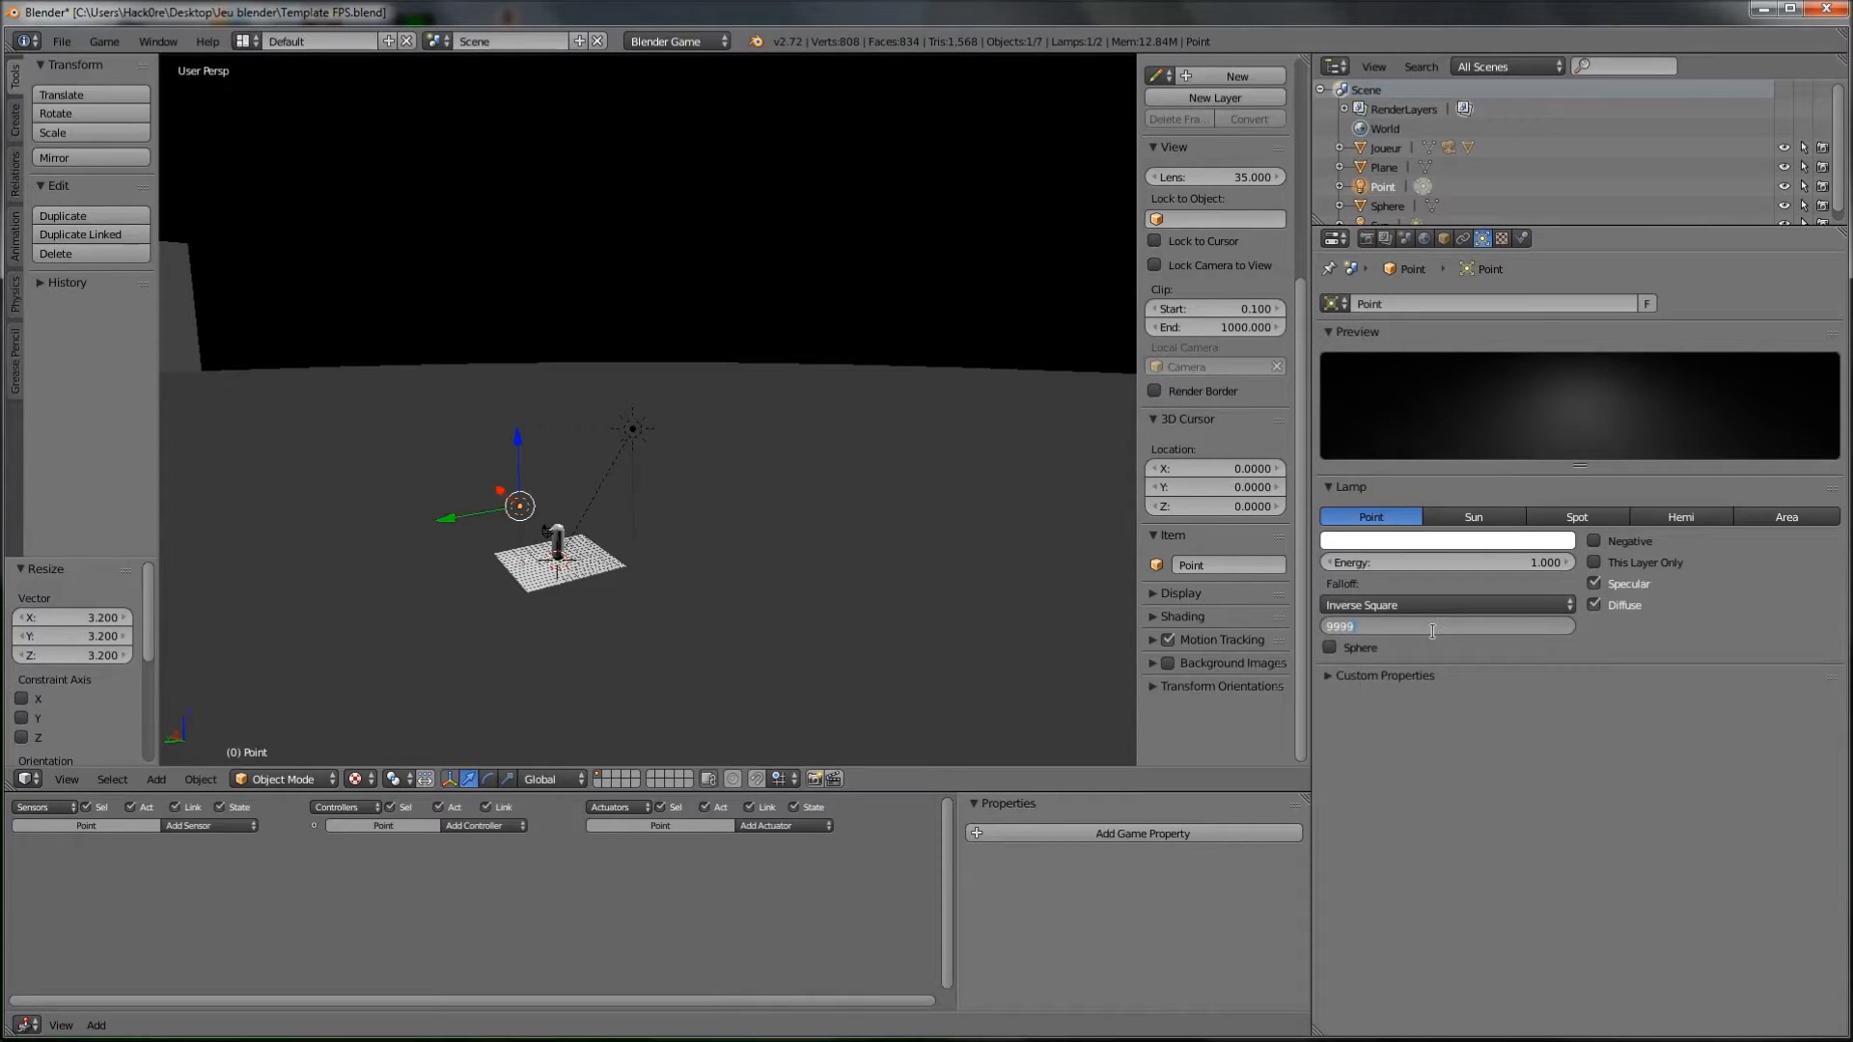
key("Return")
Step: Set the point lamp's distance to 99999 and deselect all objects
middle_click_drag(706, 516, 1008, 482)
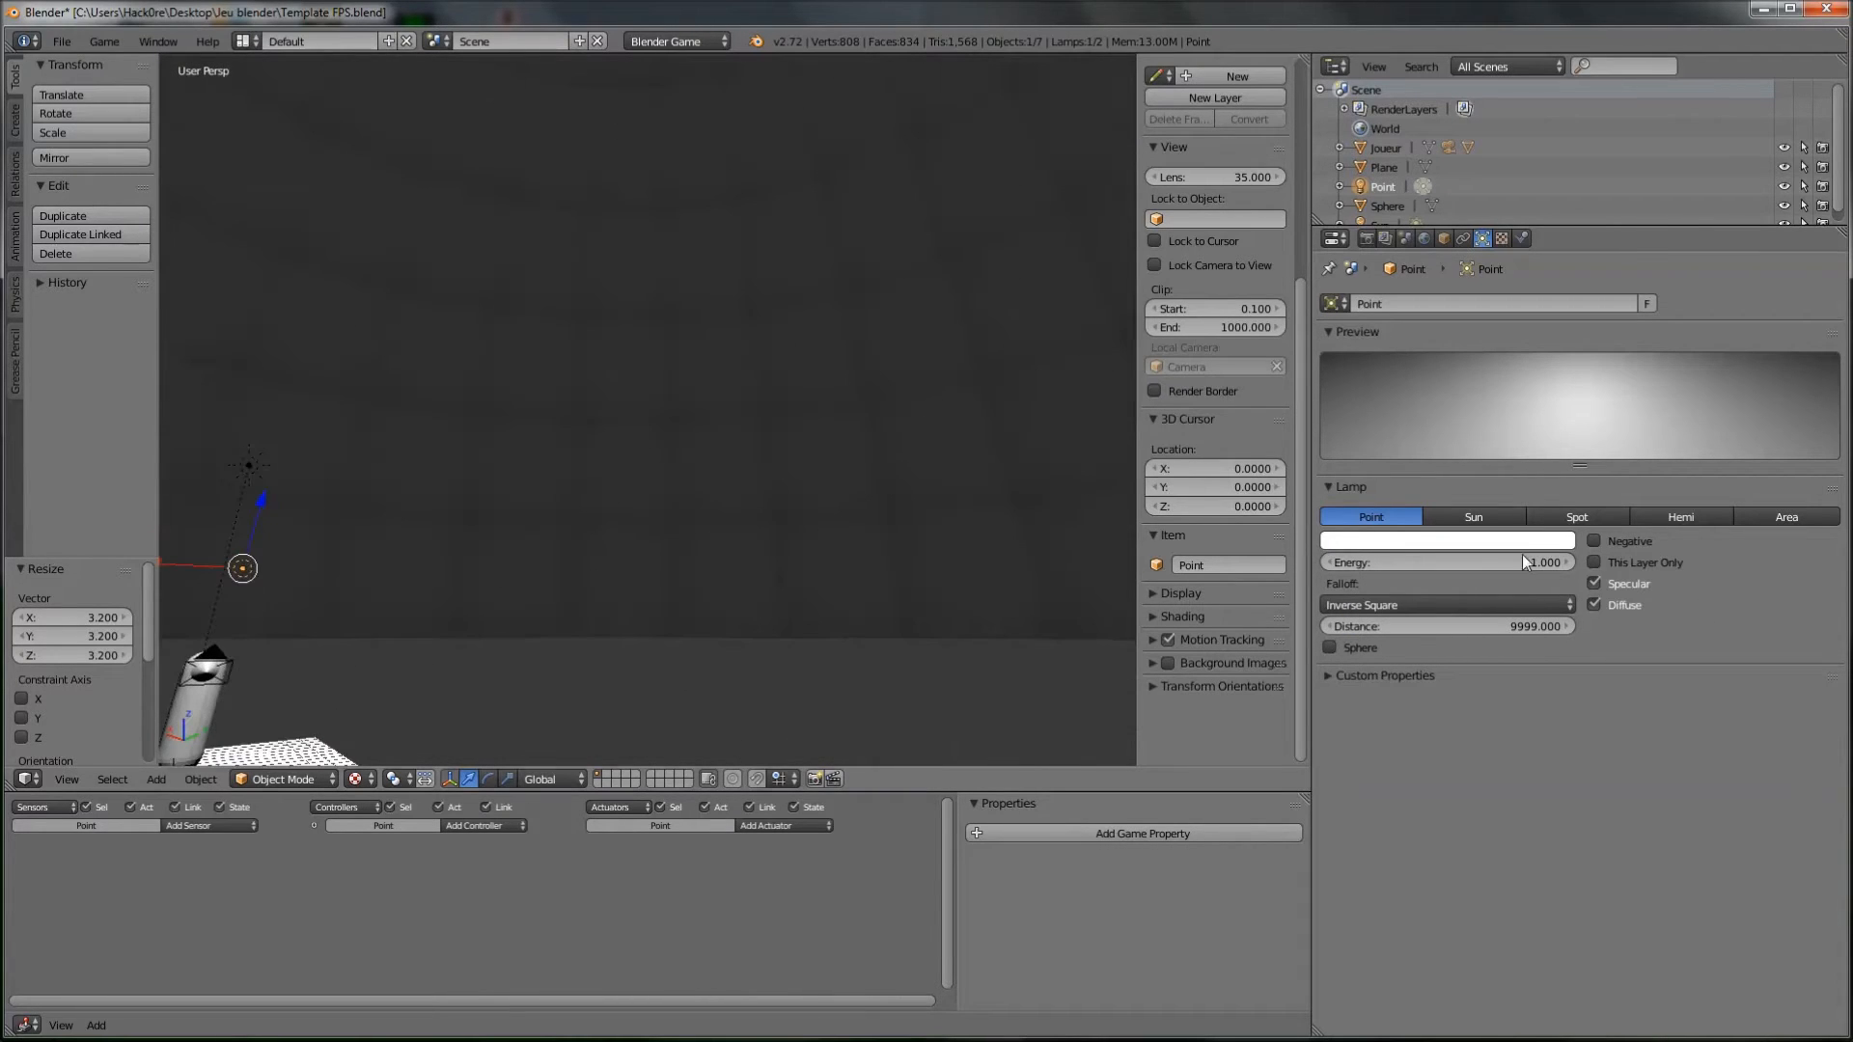
left_click(1408, 623)
left_click(1354, 625)
type("99999.0")
key("Return")
middle_click_drag(868, 579, 772, 574)
key("a")
Step: Examine how the lit dome looks around the player and through the camera view
middle_click_drag(691, 633, 570, 413)
scroll(575, 409, "up", 10)
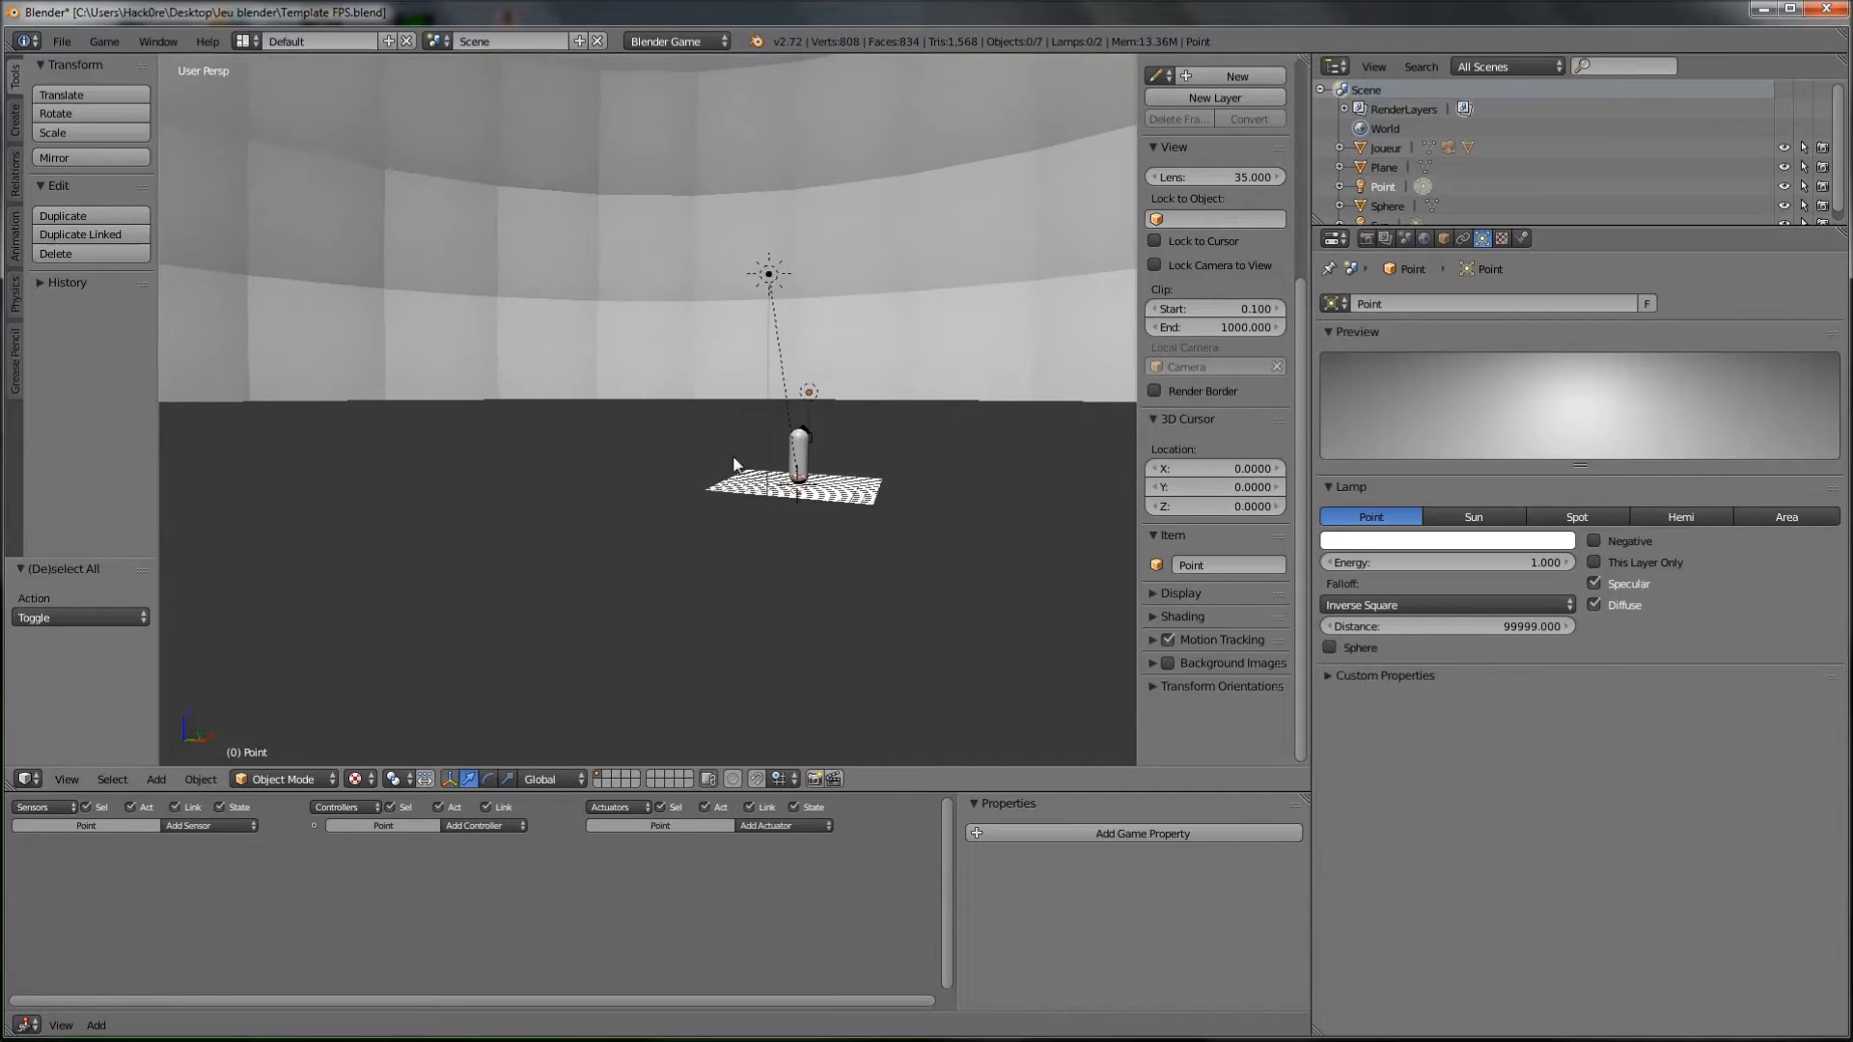
middle_click_drag(712, 554, 633, 559, "shift")
key("KP_0")
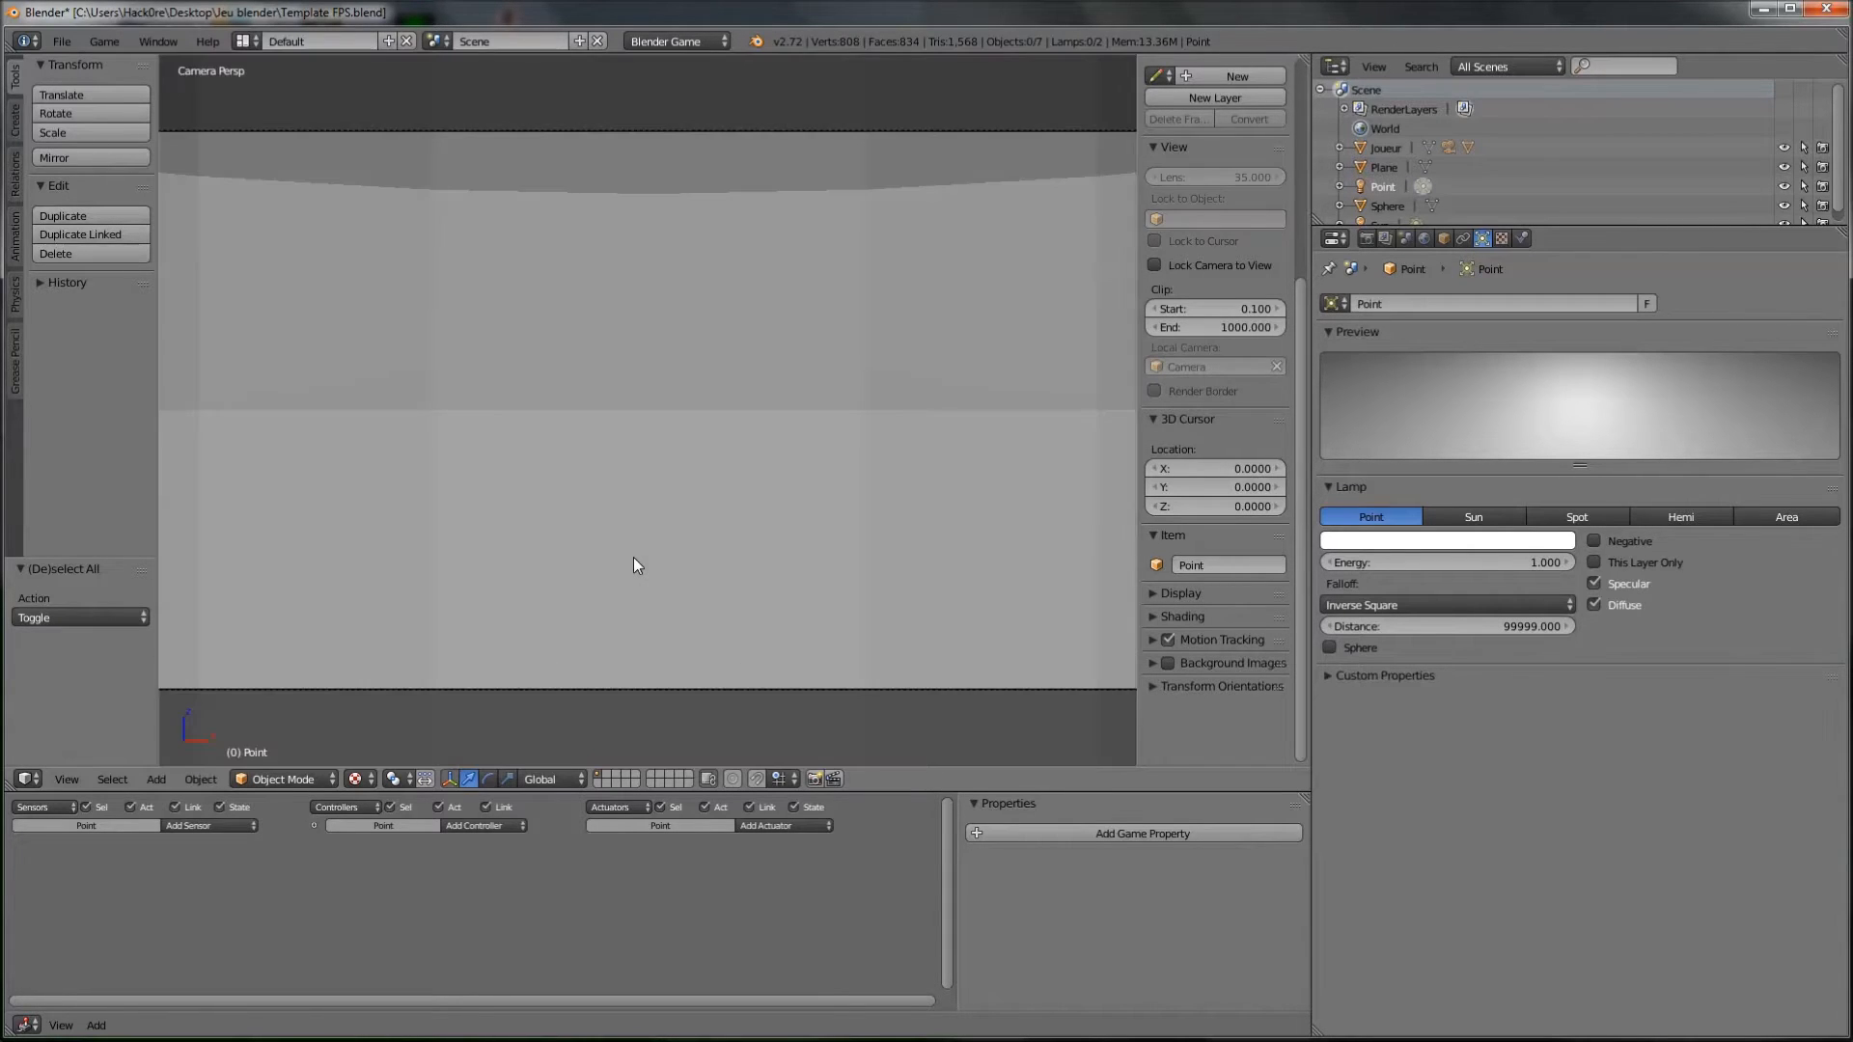
middle_click_drag(668, 458, 697, 516)
scroll(698, 515, "down", 14)
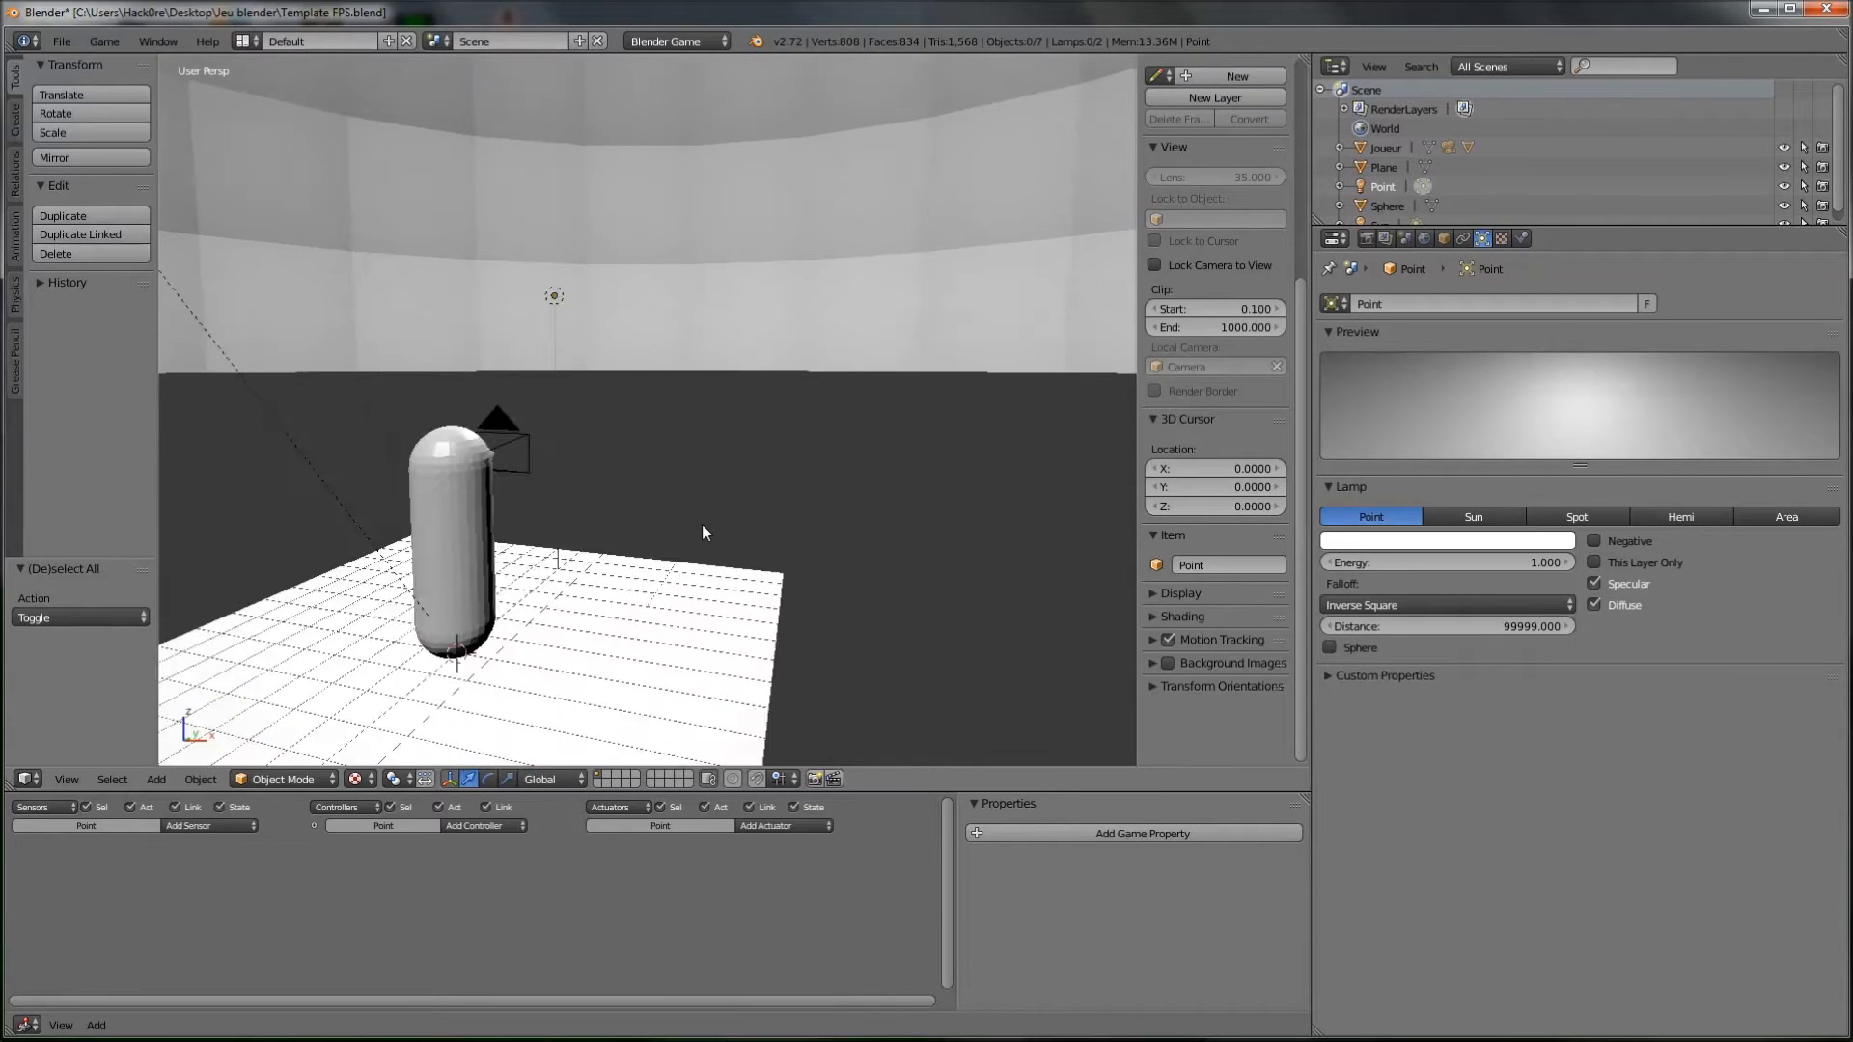
Step: Select the player's camera and set its clipping end distance to 1000
scroll(704, 527, "up", 7)
scroll(490, 504, "up", 2)
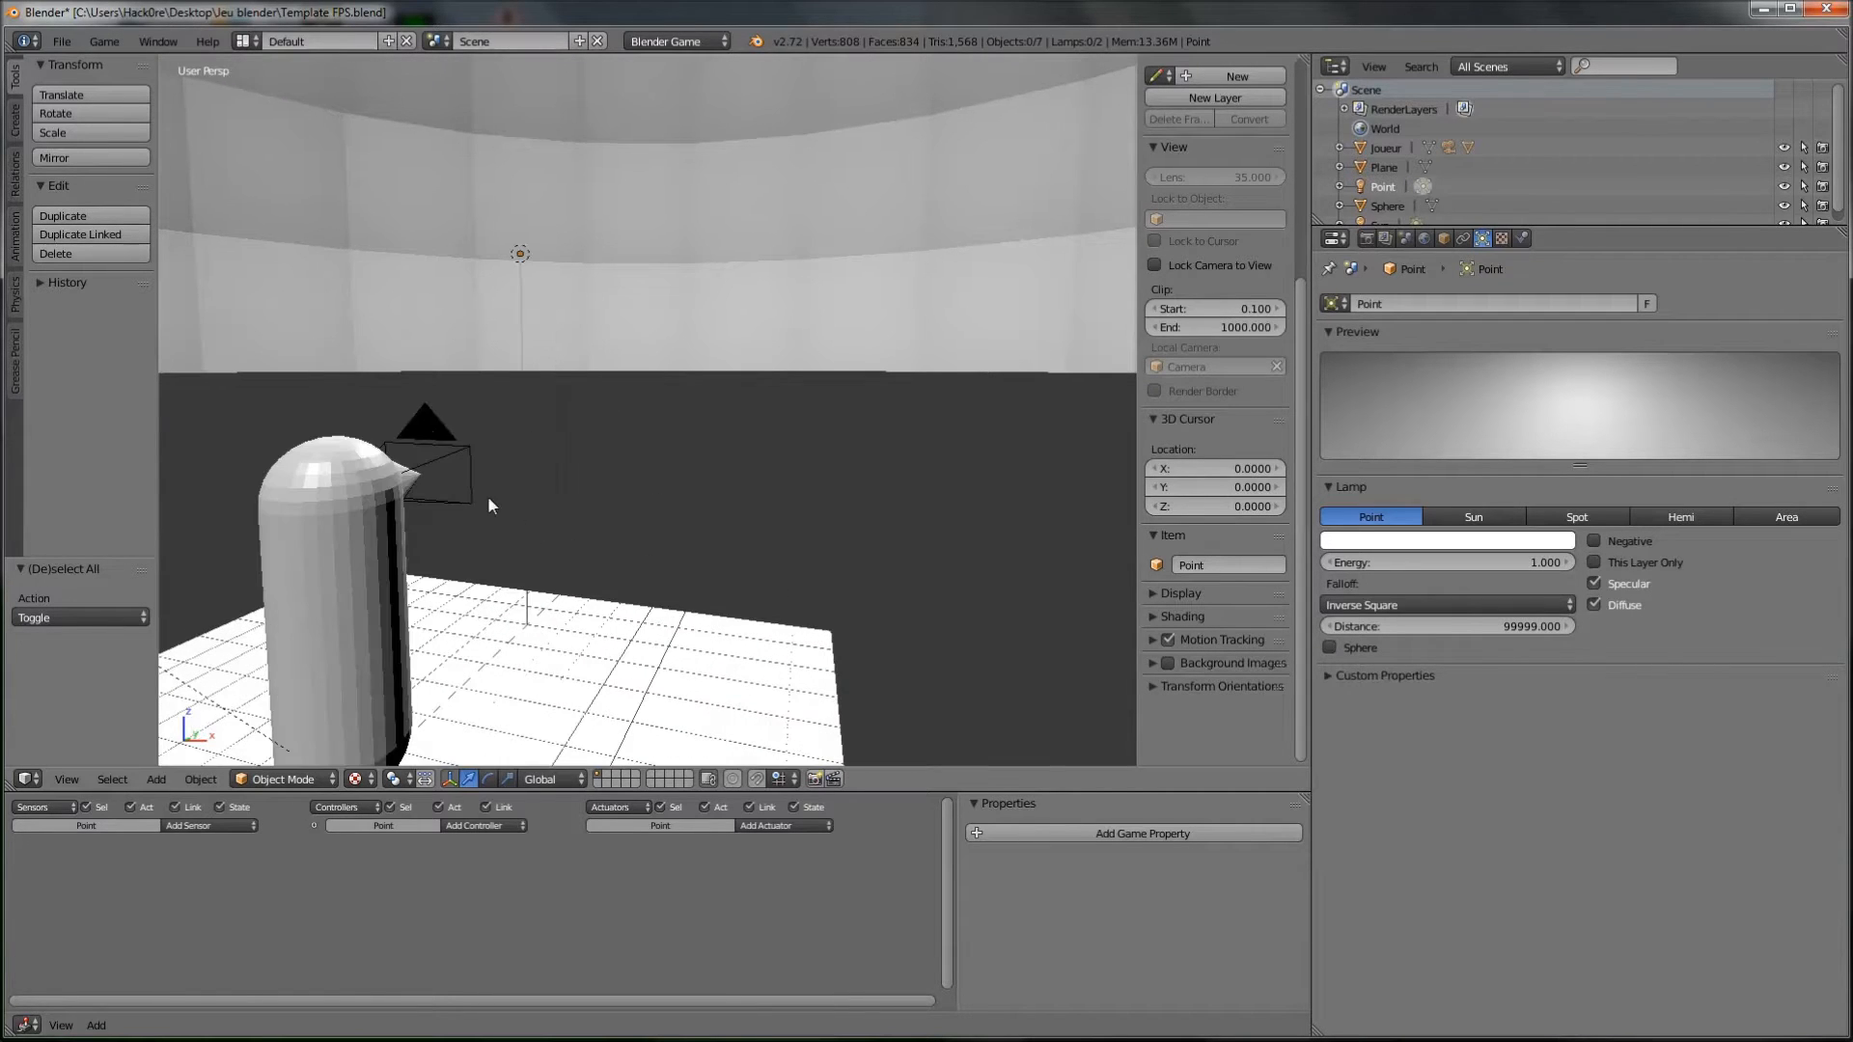
right_click(417, 428)
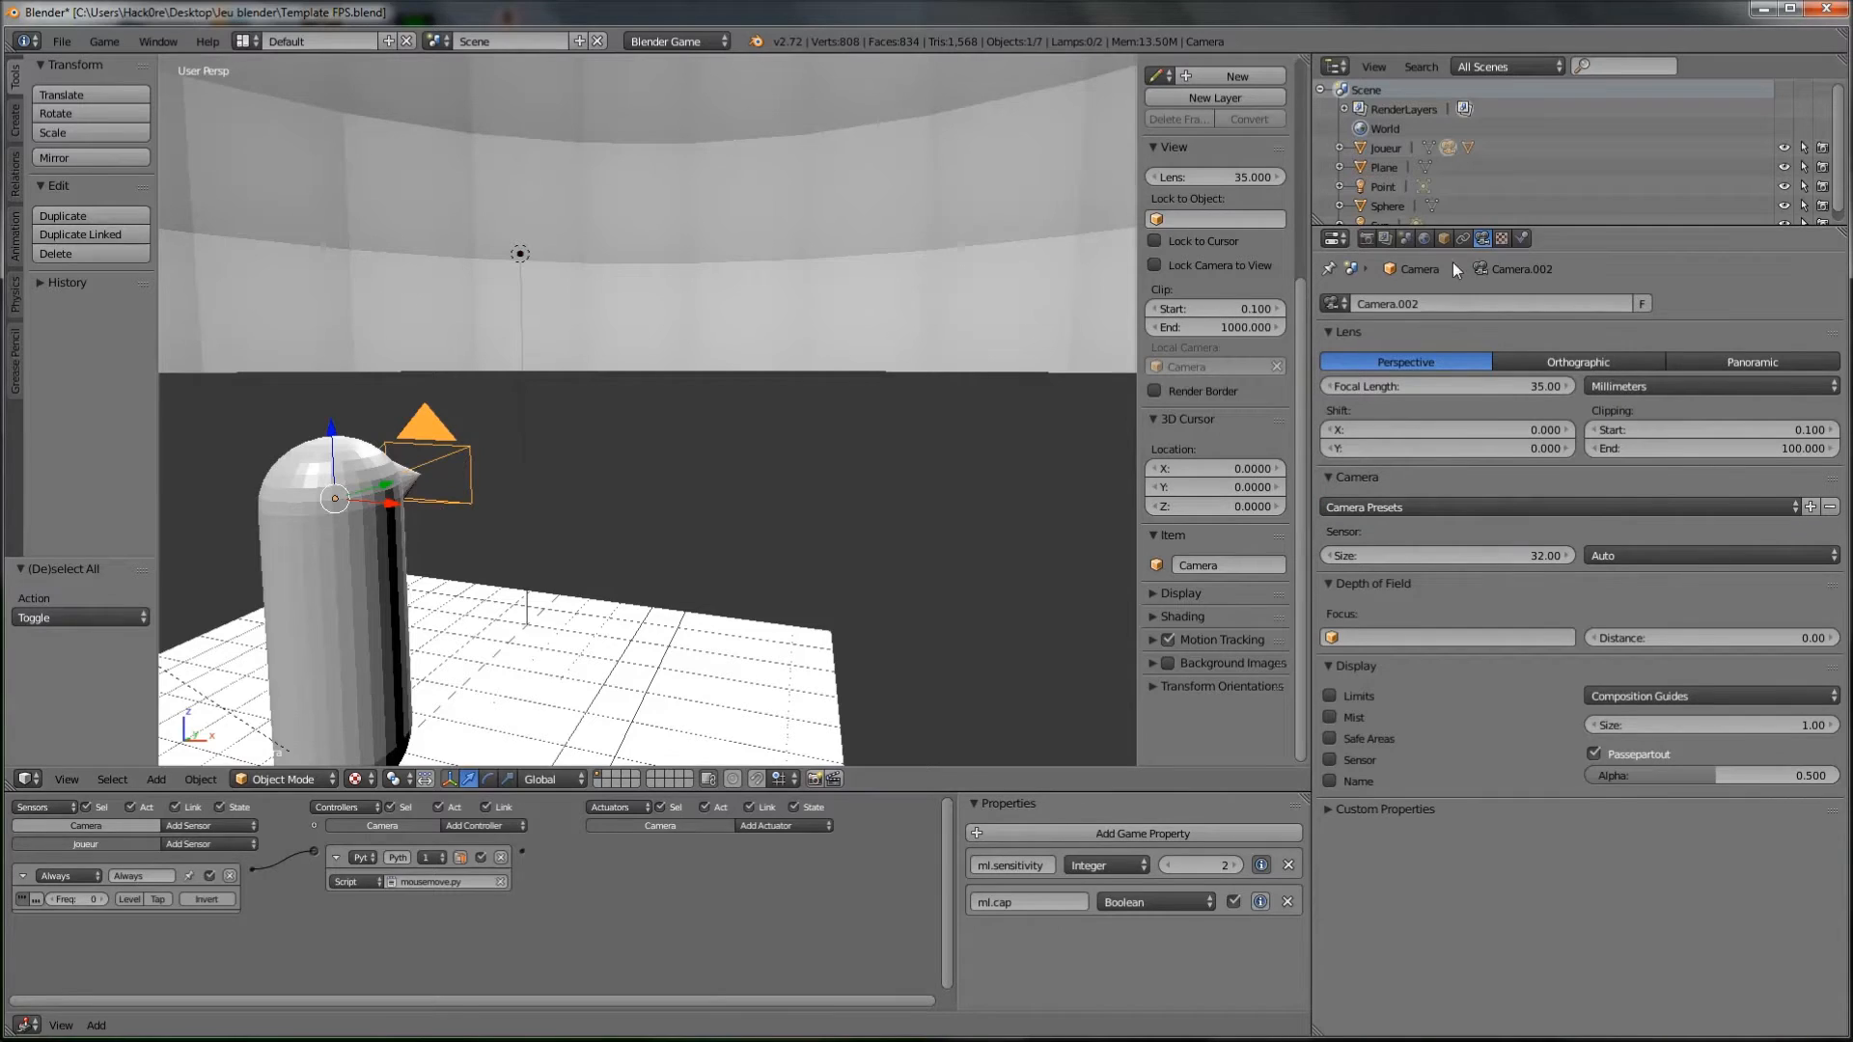
scroll(530, 506, "down", 4)
scroll(546, 508, "up", 3)
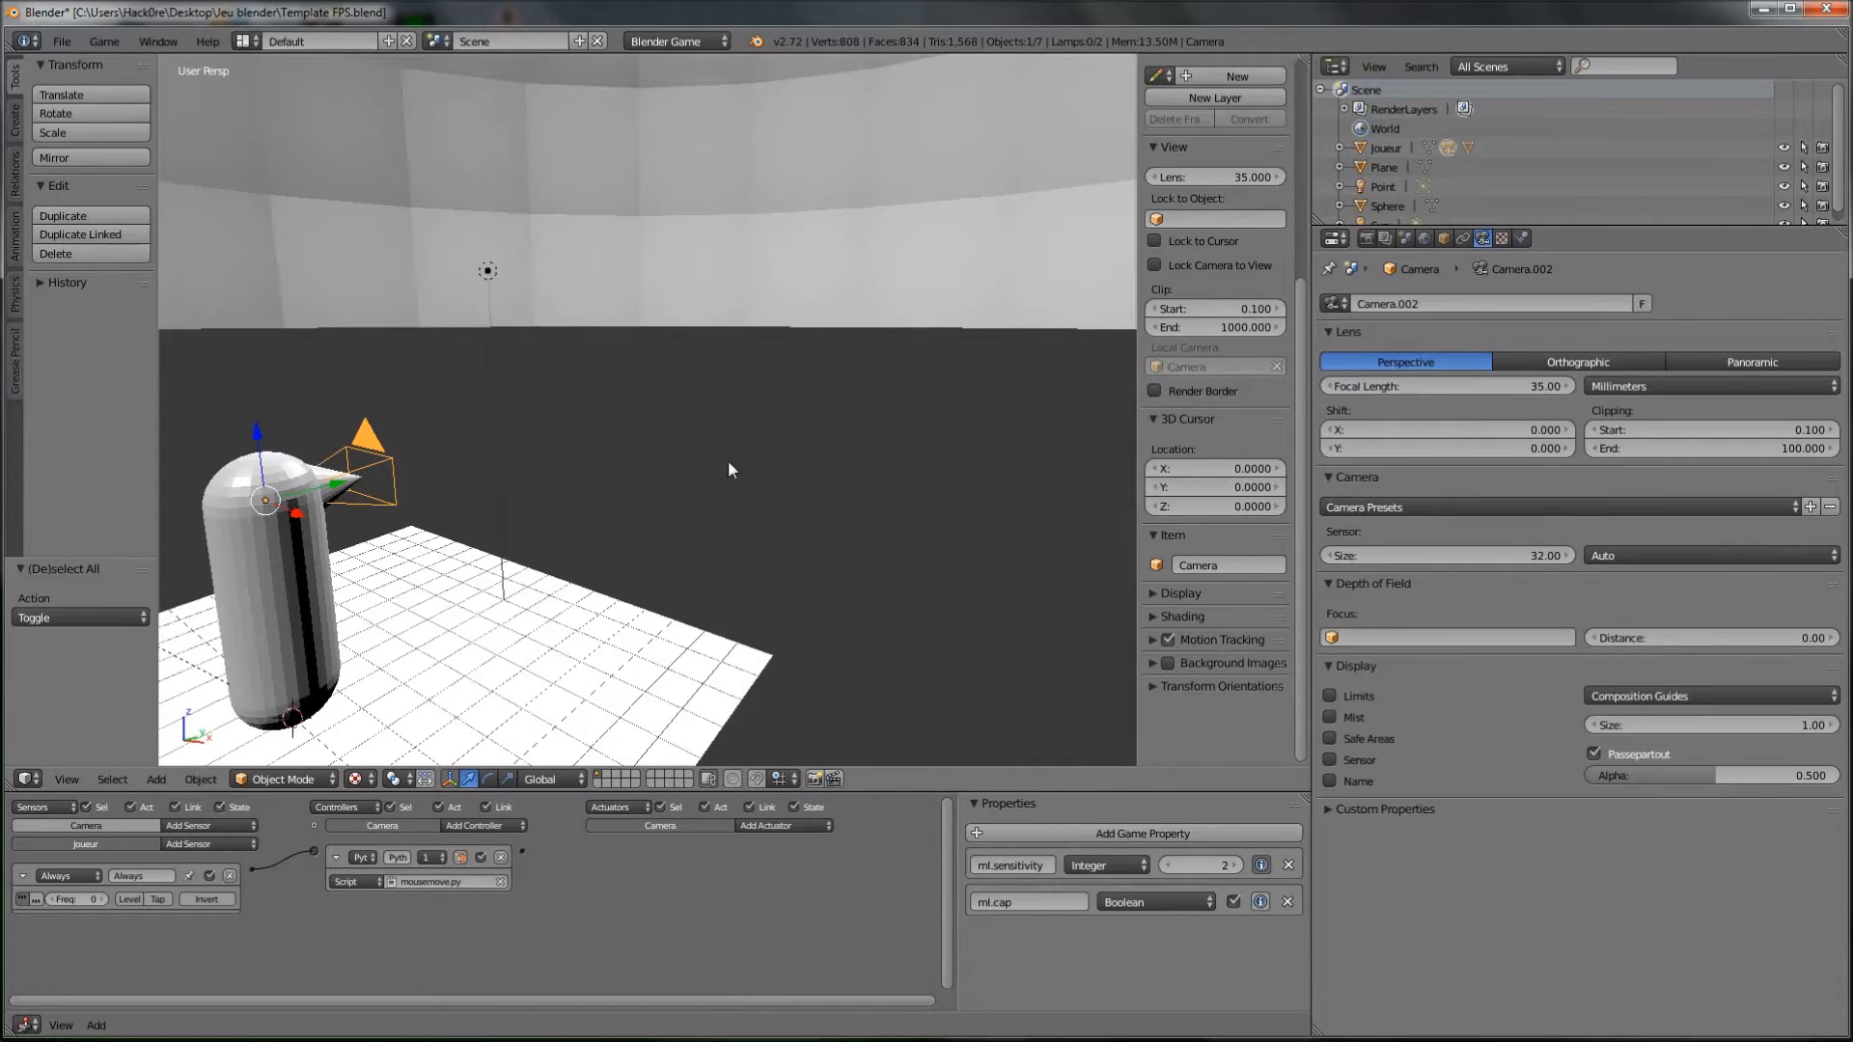
left_click(1778, 449)
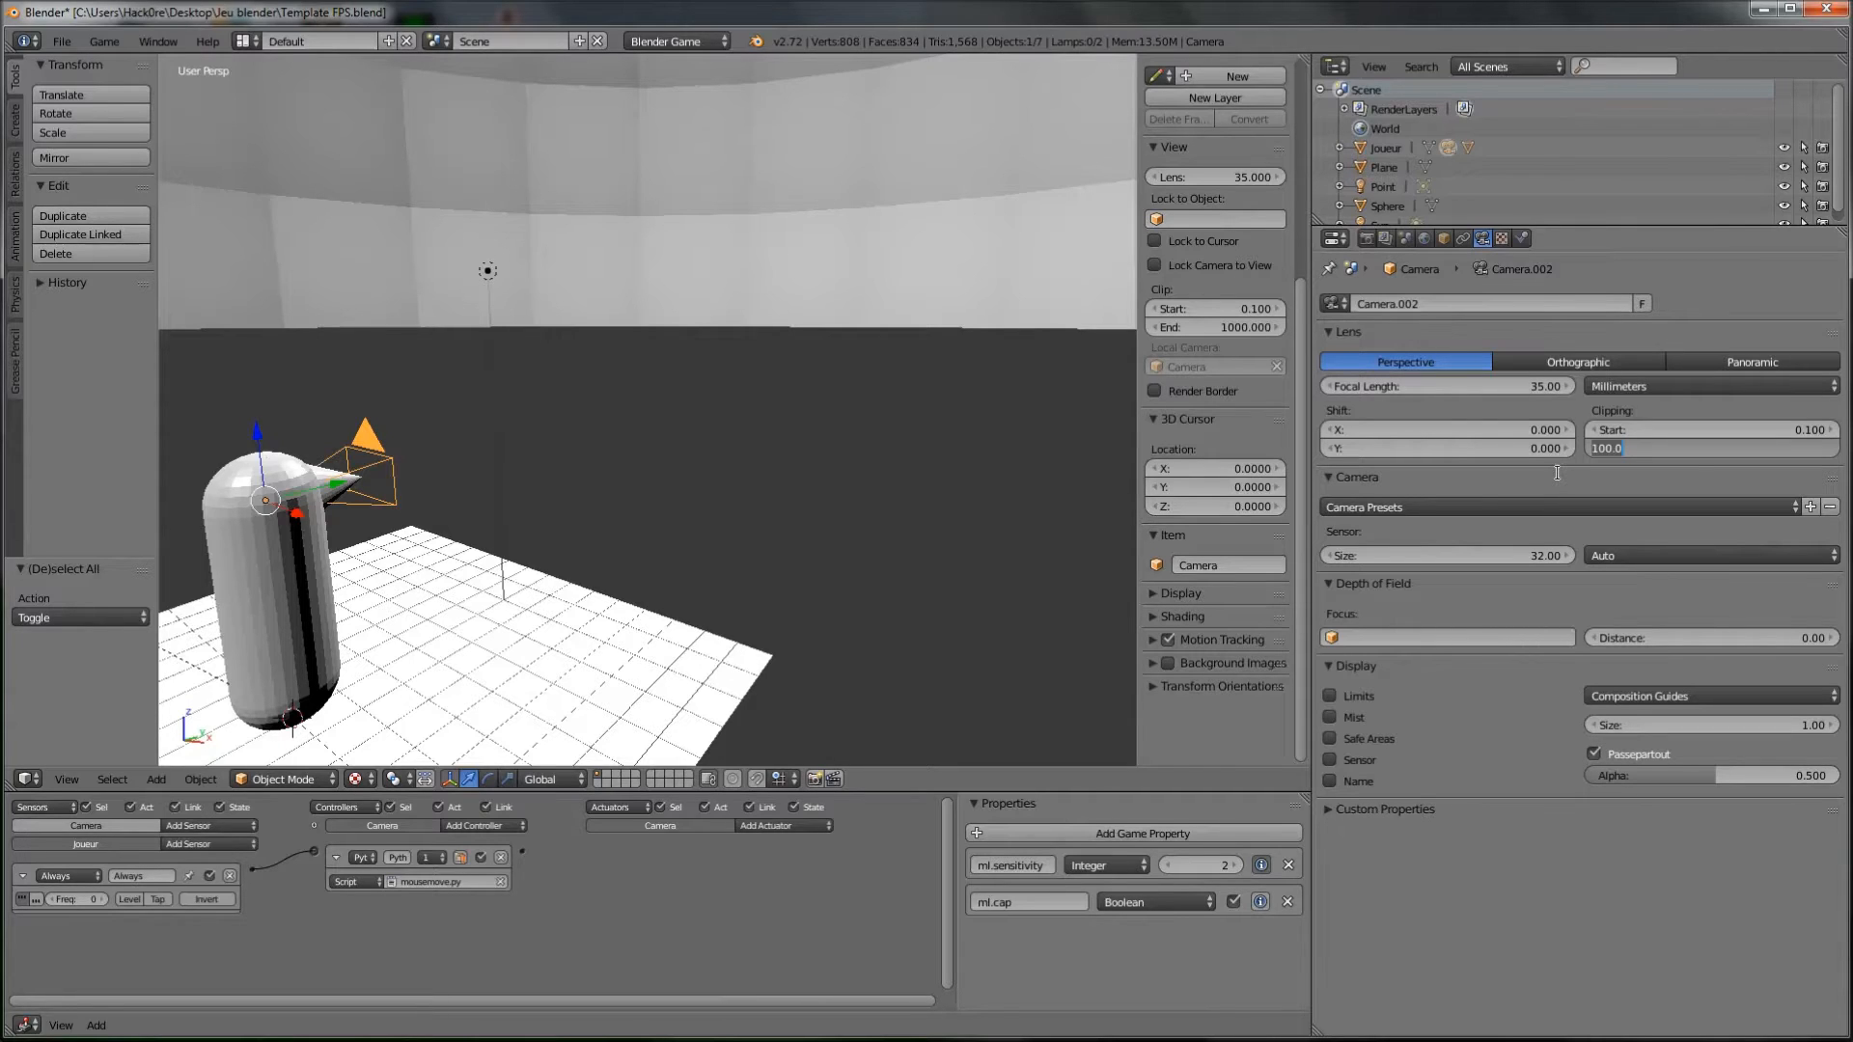
key("BackSpace")
key("BackSpace")
type("1000")
key("Return")
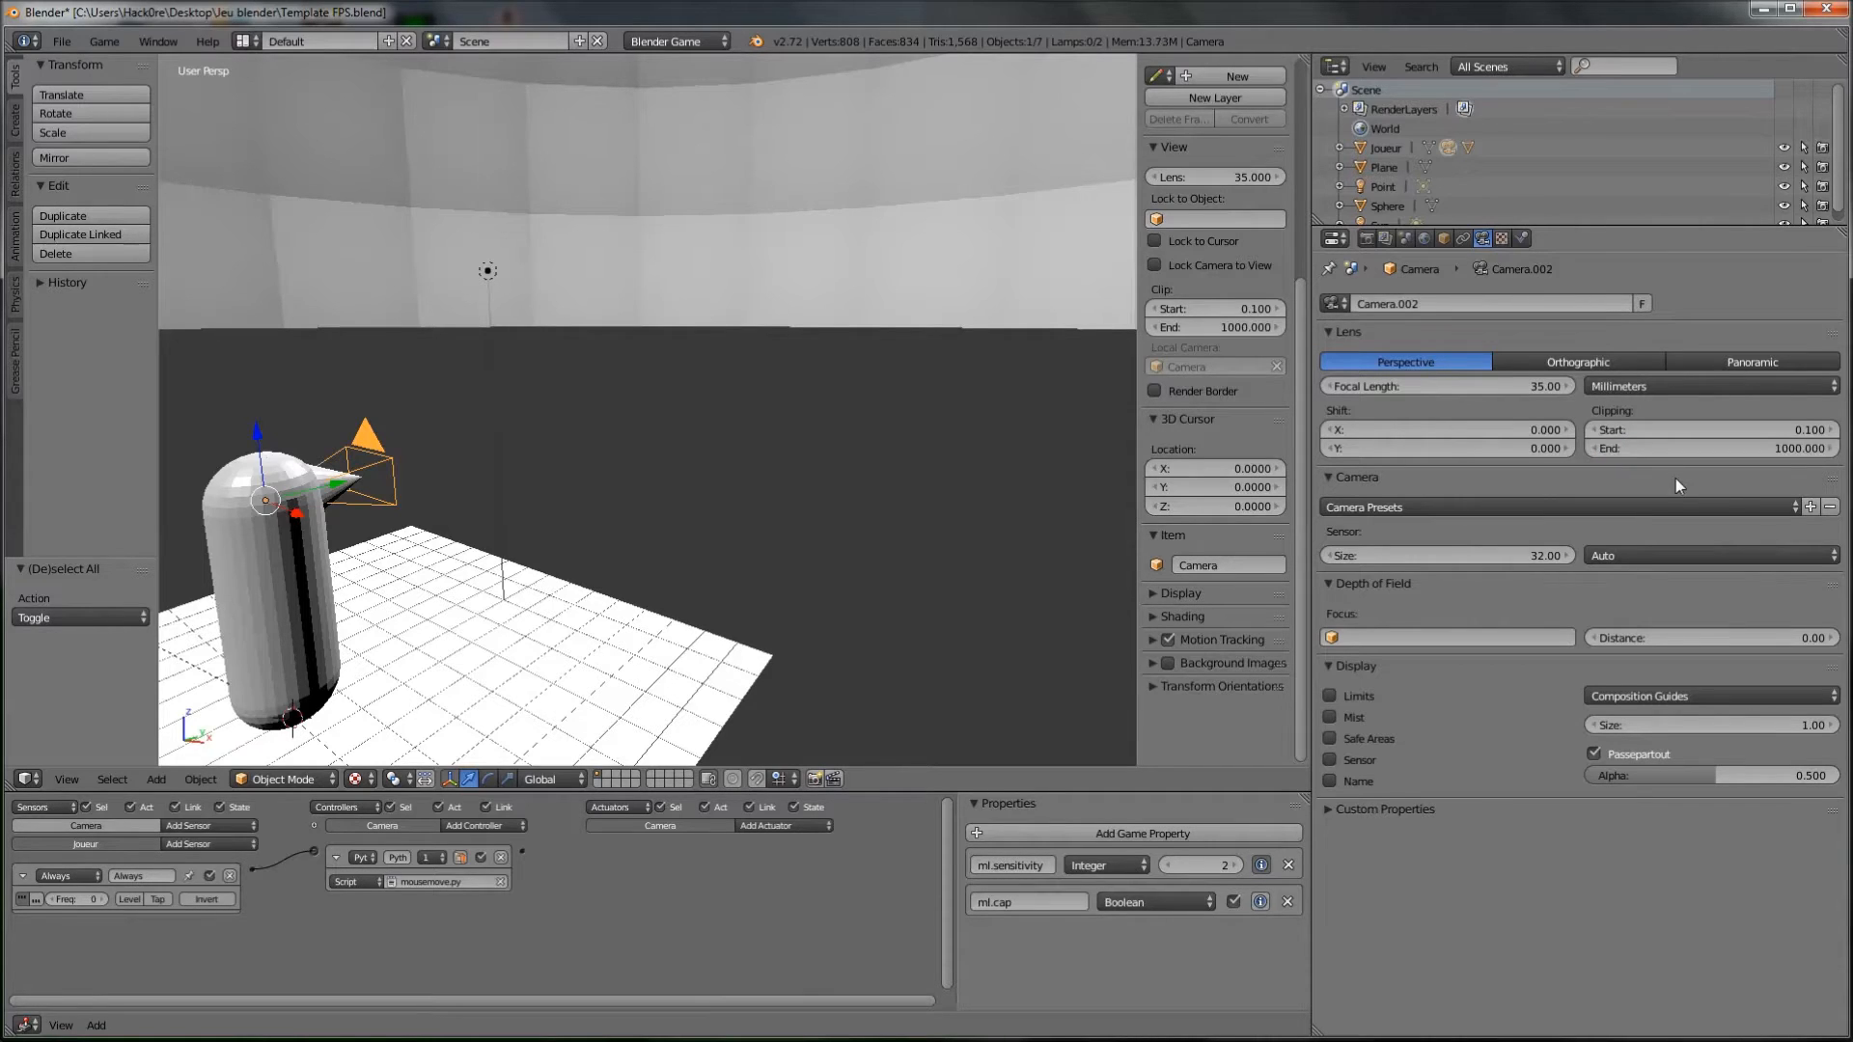
scroll(878, 534, "down", 6)
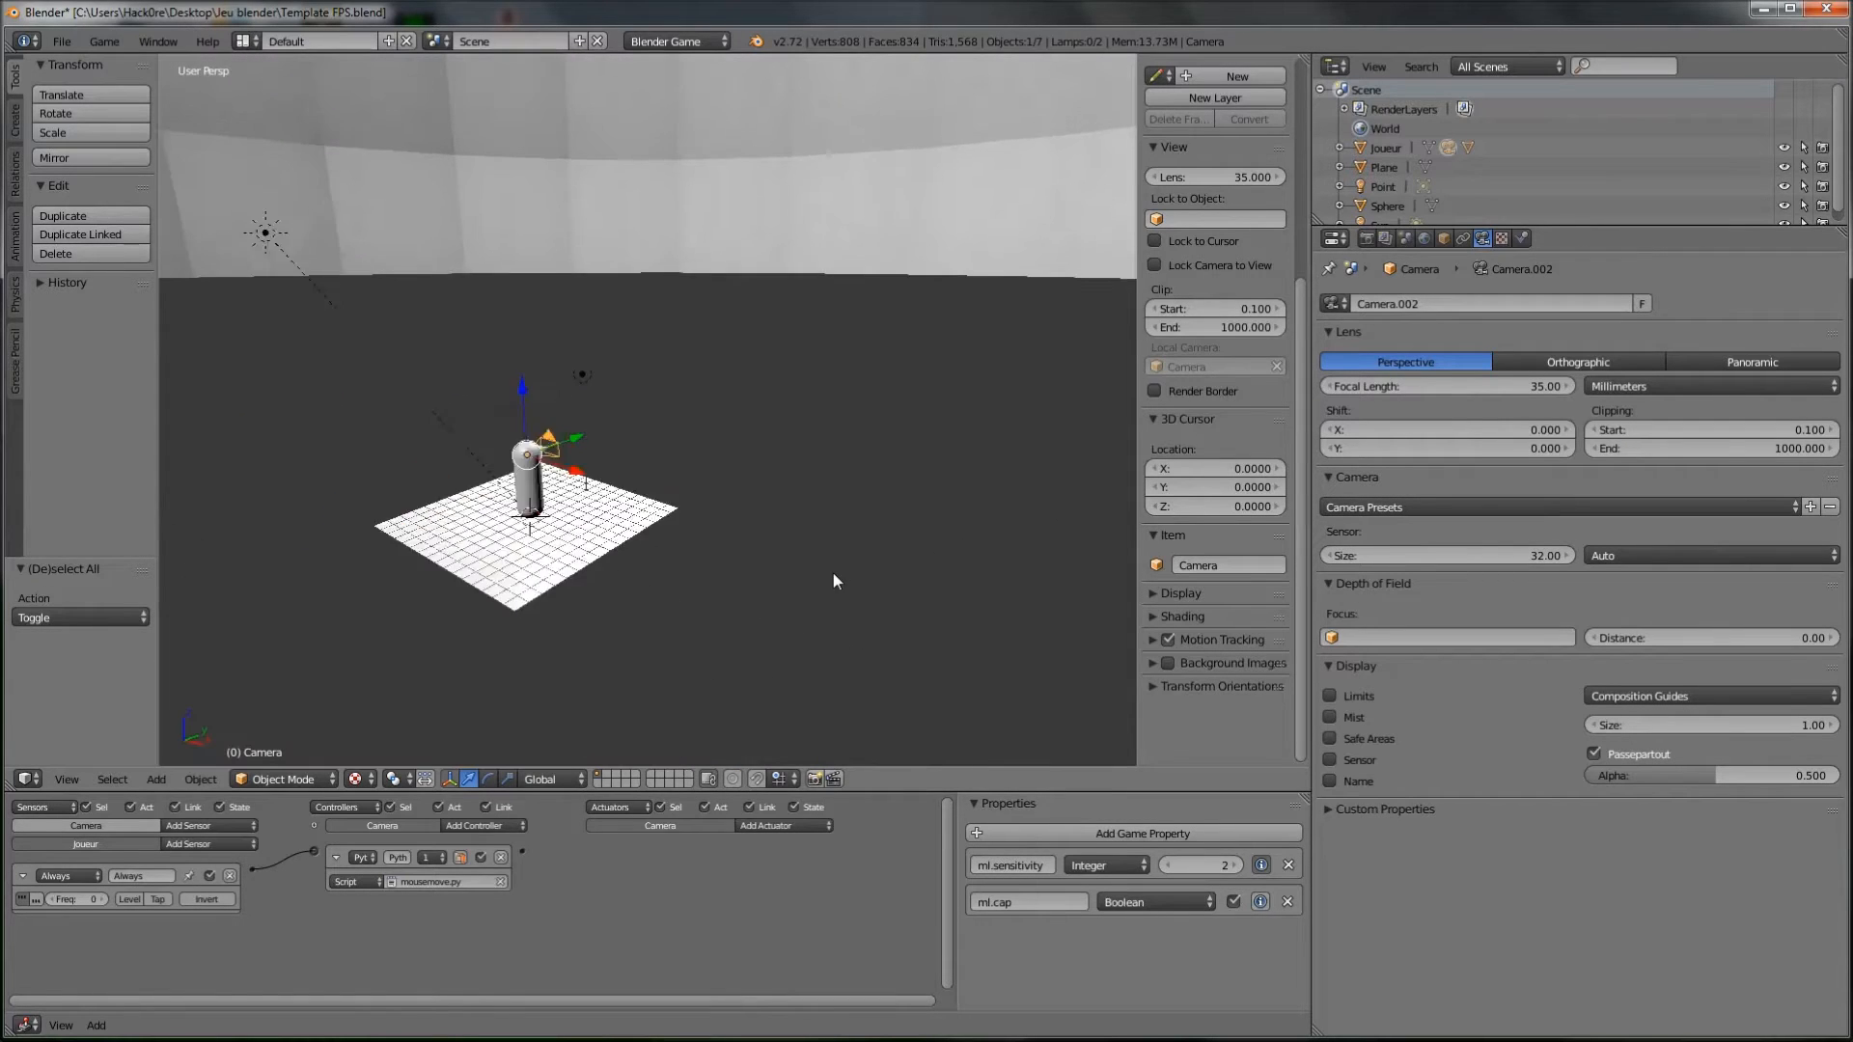
Step: Scale the ground plane up to about 1278 units wide so it reaches past the dome's edge, and deselect everything
scroll(726, 523, "up", 2)
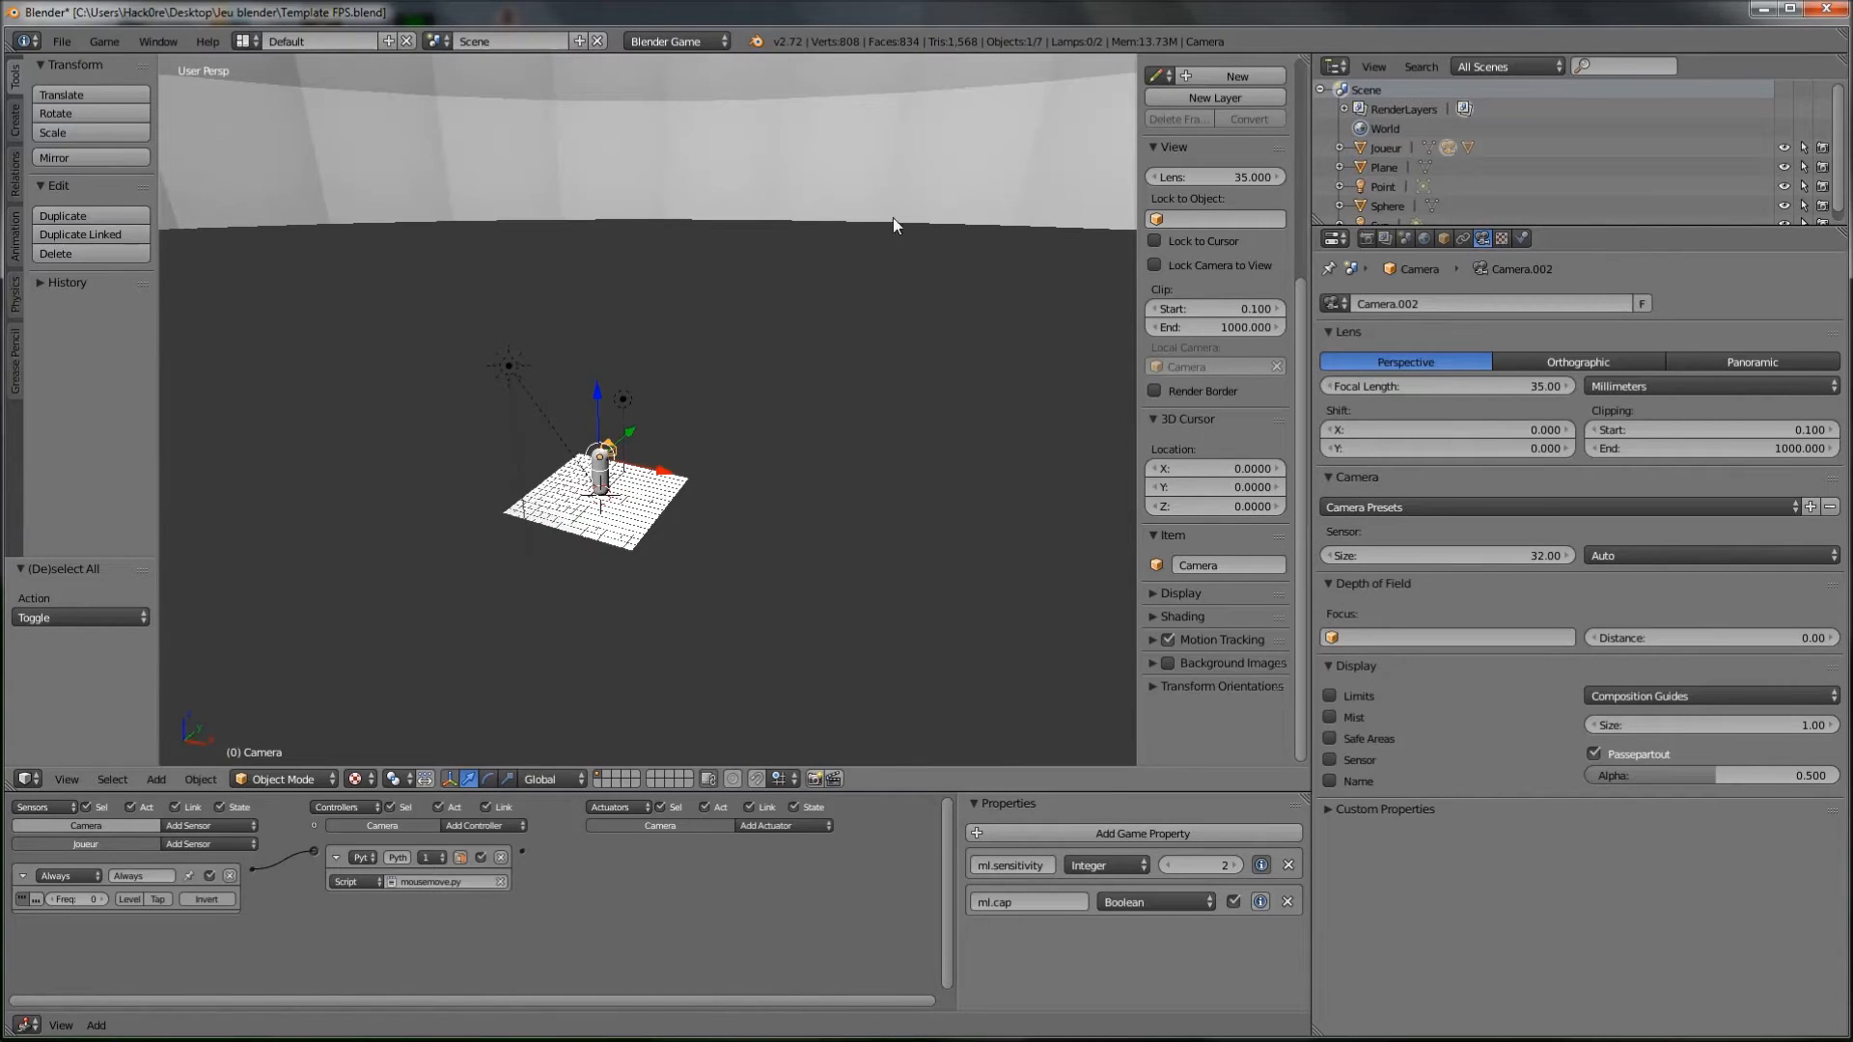
middle_click_drag(679, 529, 712, 433)
right_click(645, 490)
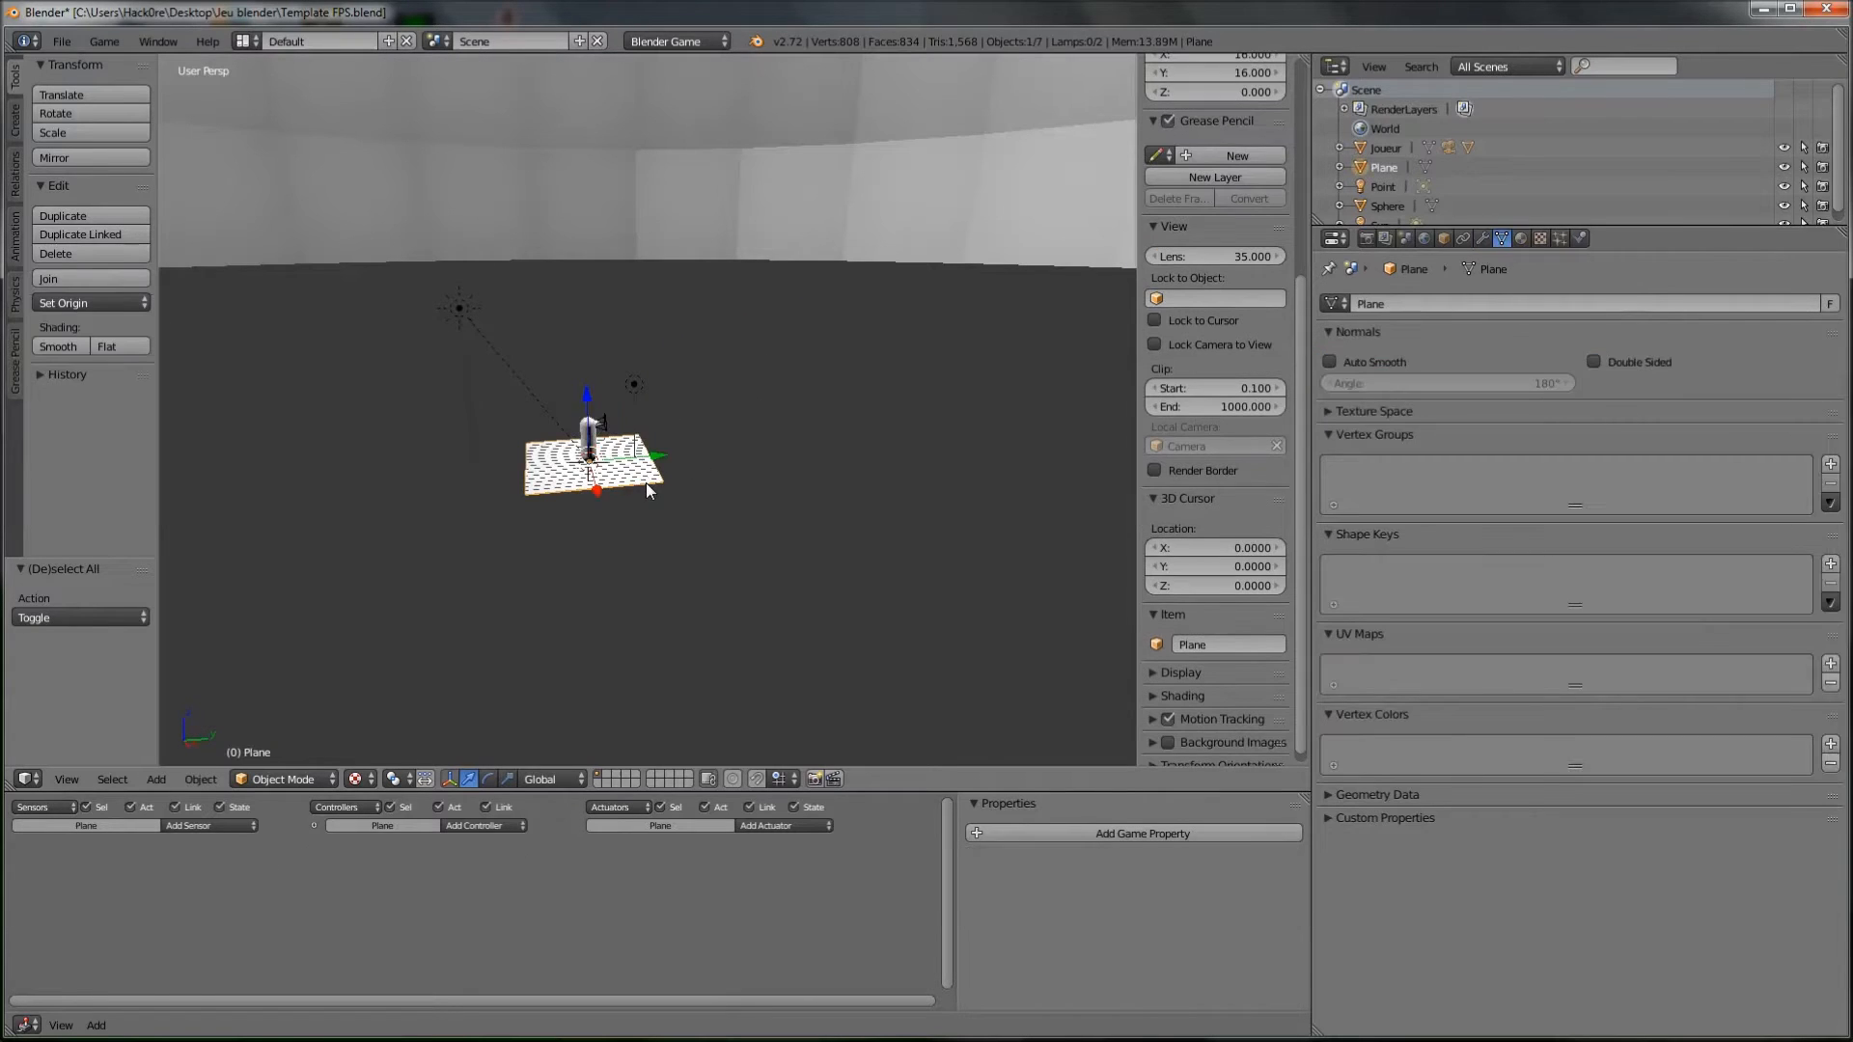
scroll(651, 497, "down", 4)
key("s")
left_click(942, 744)
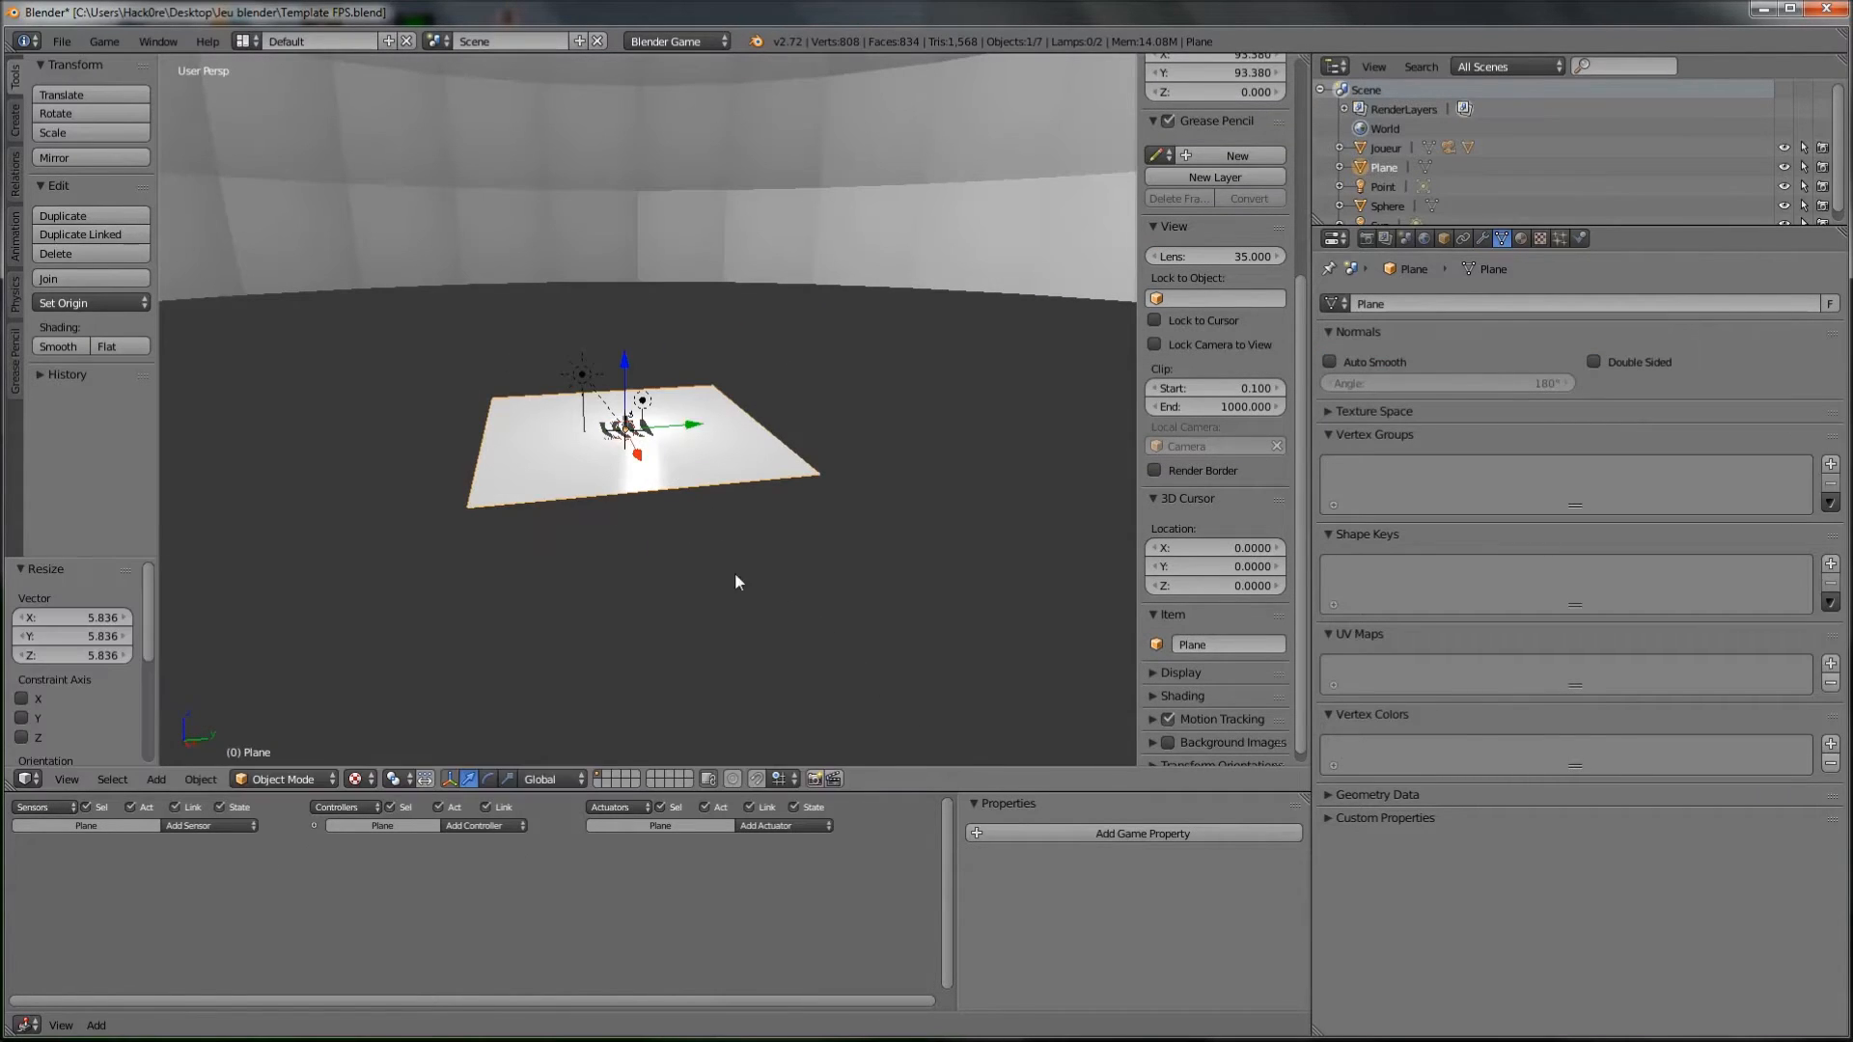
key("s")
left_click(1120, 762)
key("s")
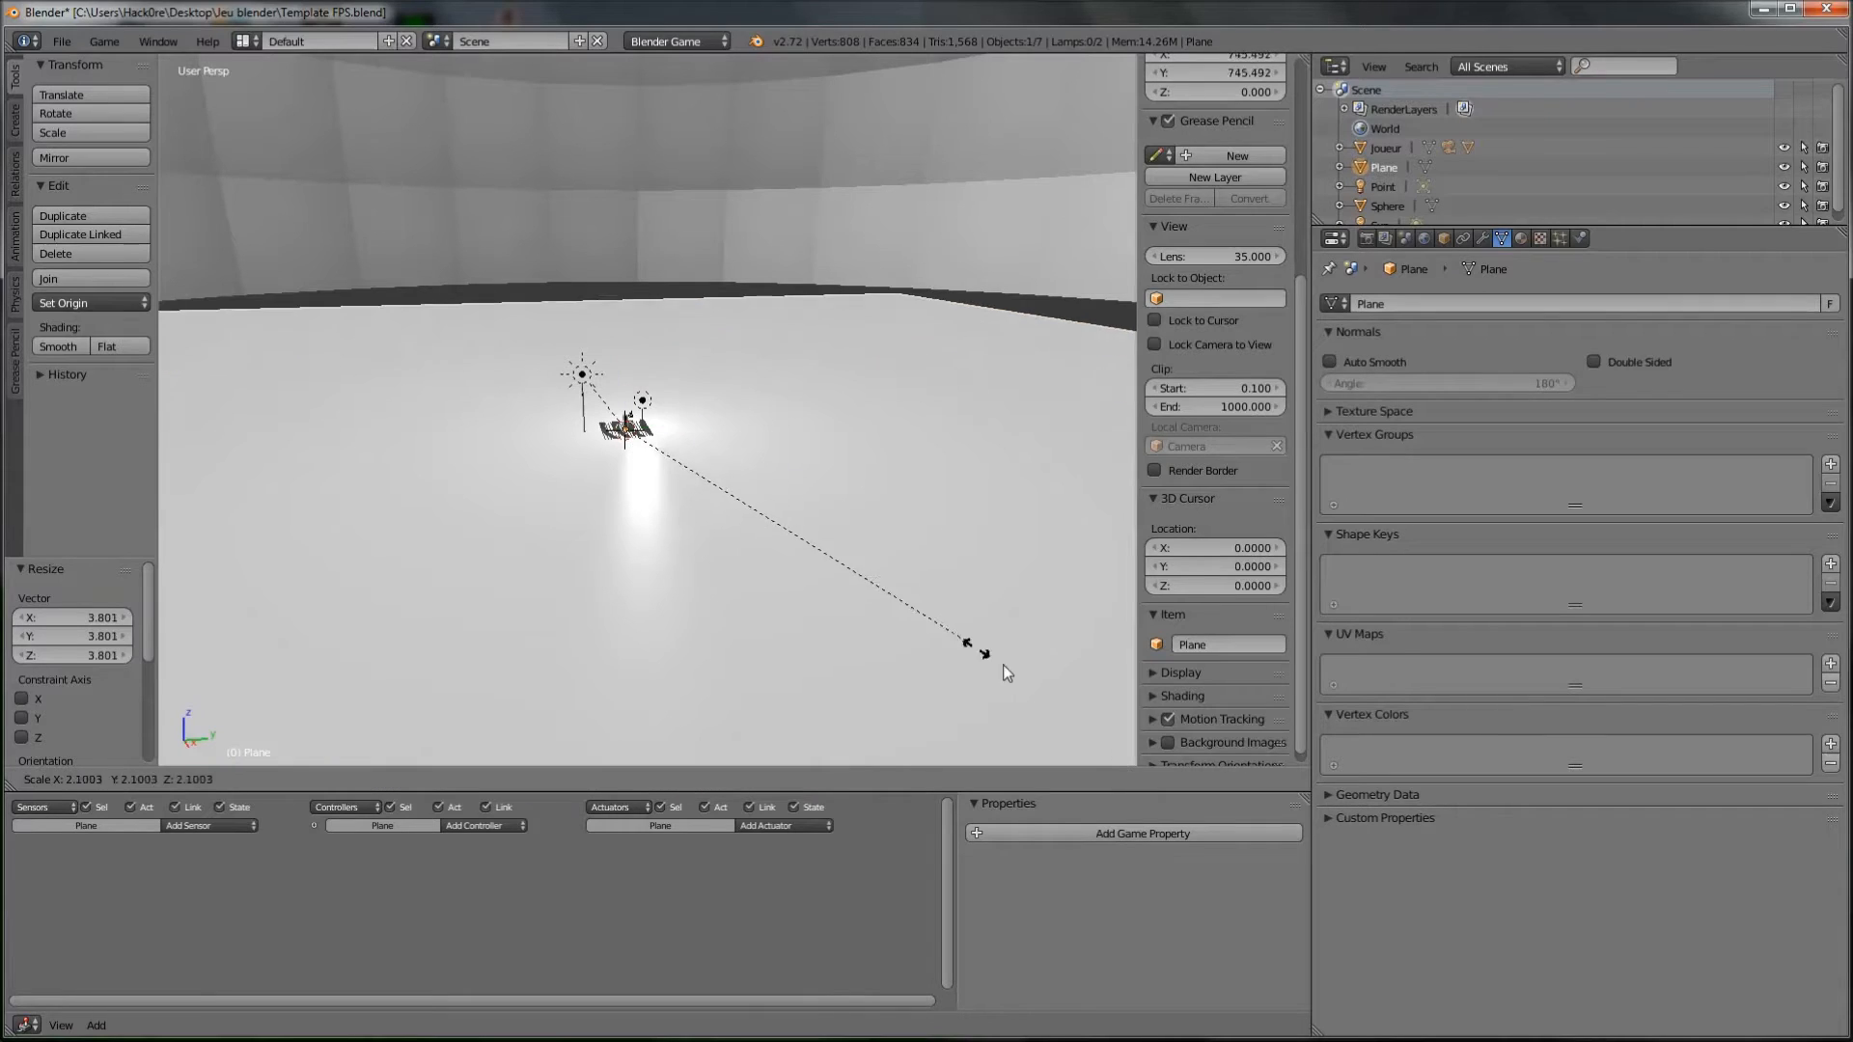
left_click(241, 71)
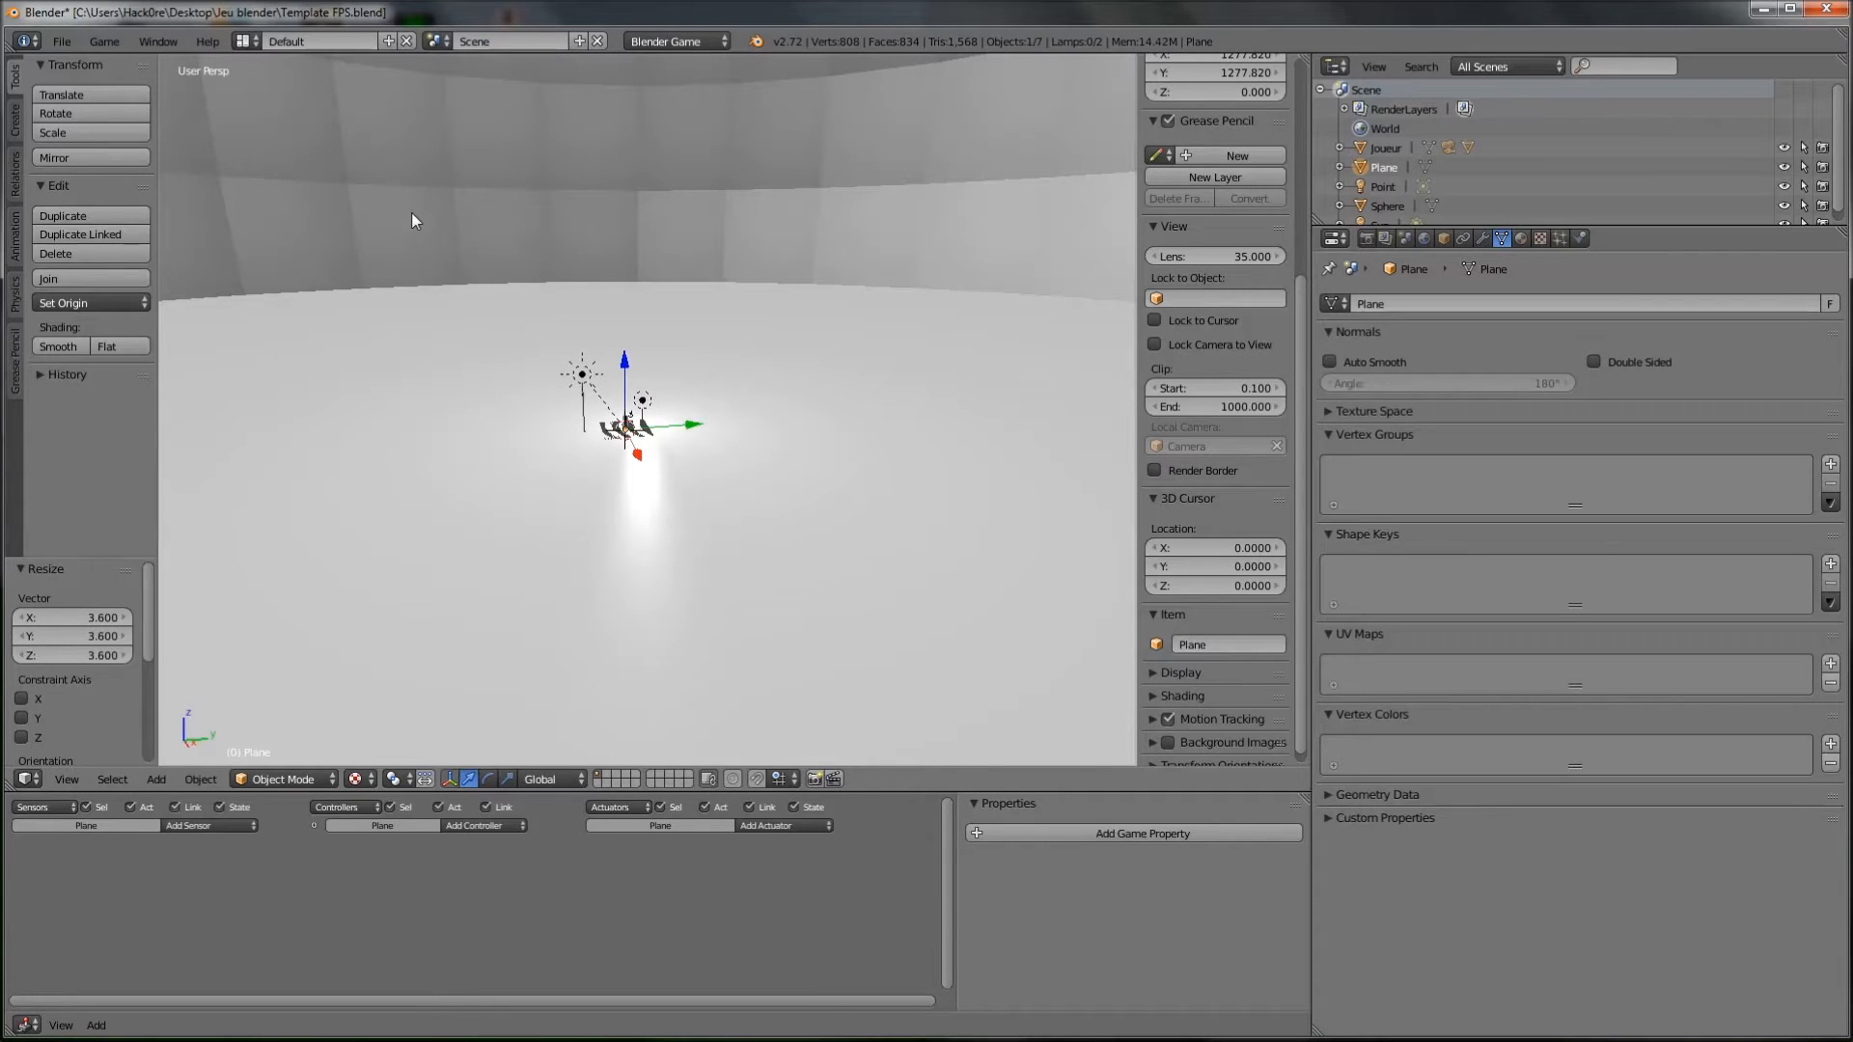
key("a")
Step: Select the dome sphere, enter Edit Mode and unwrap its entire mesh with the standard Unwrap method
scroll(546, 327, "down", 6)
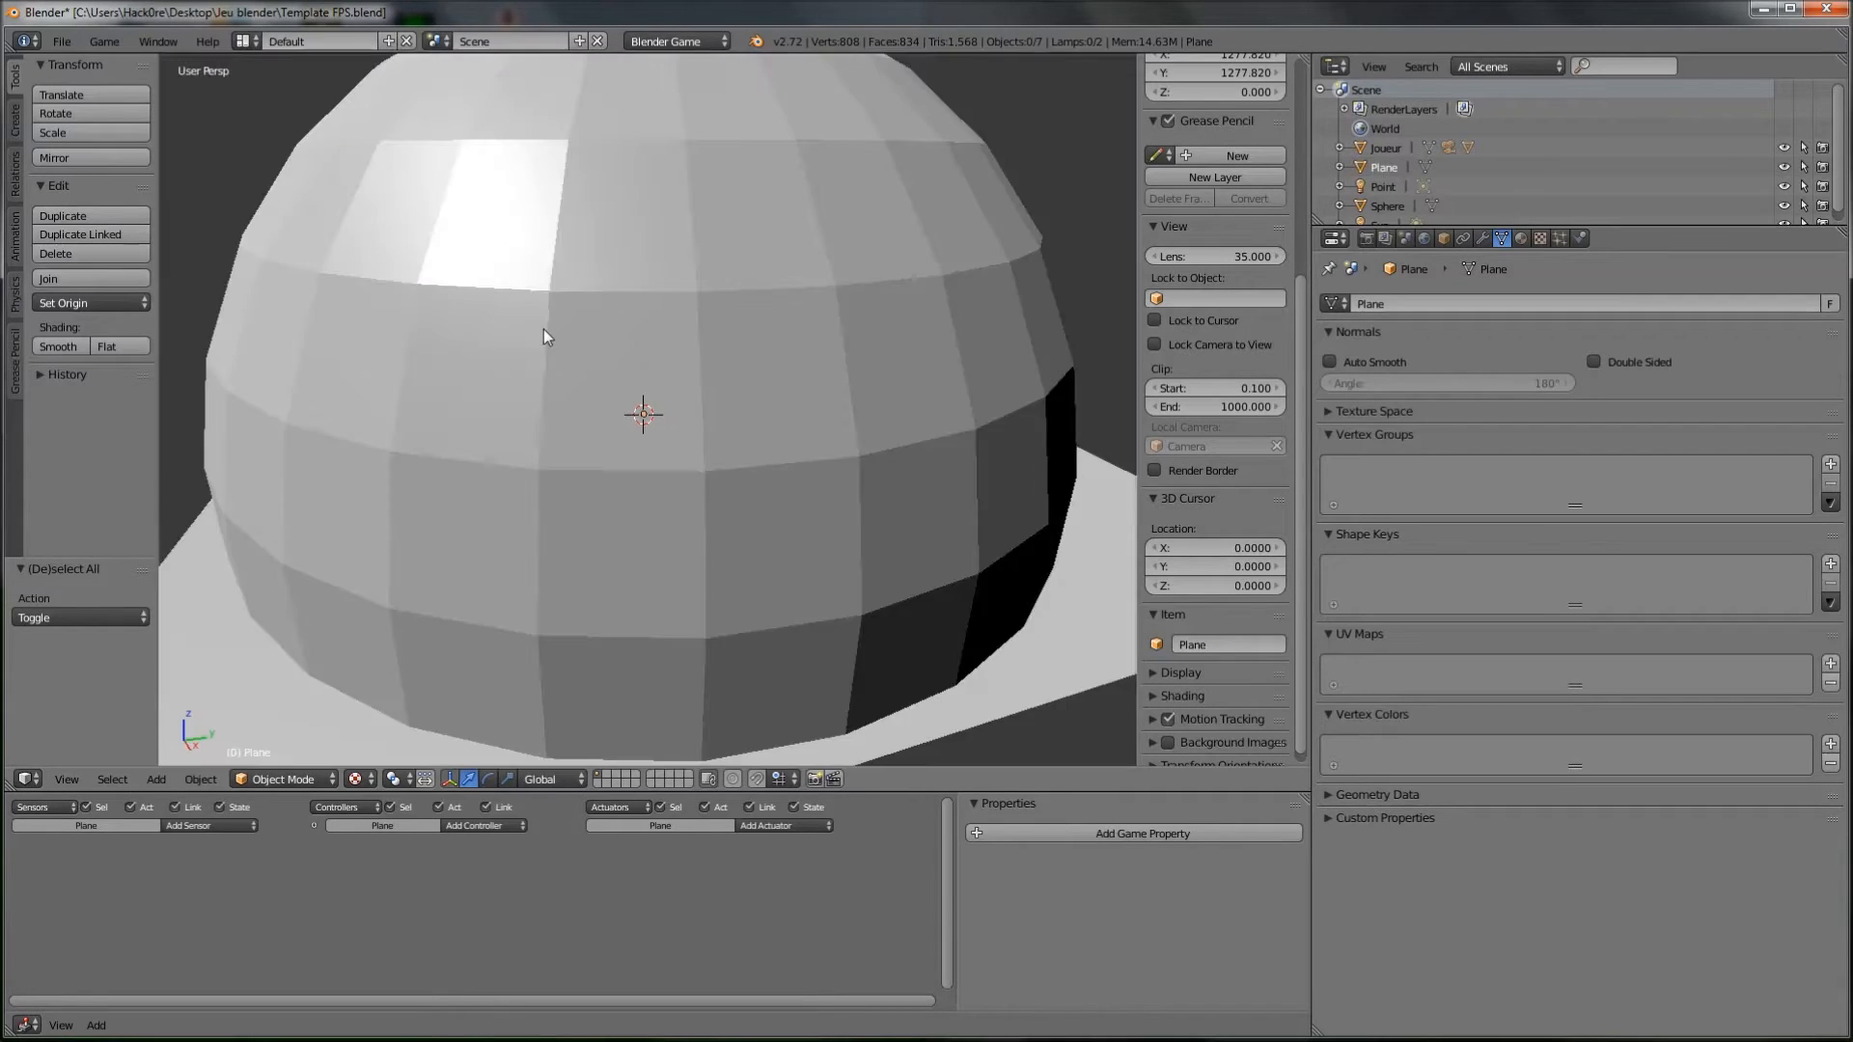
scroll(545, 328, "down", 3)
scroll(476, 263, "up", 3)
right_click(481, 270)
middle_click_drag(482, 270, 353, 411)
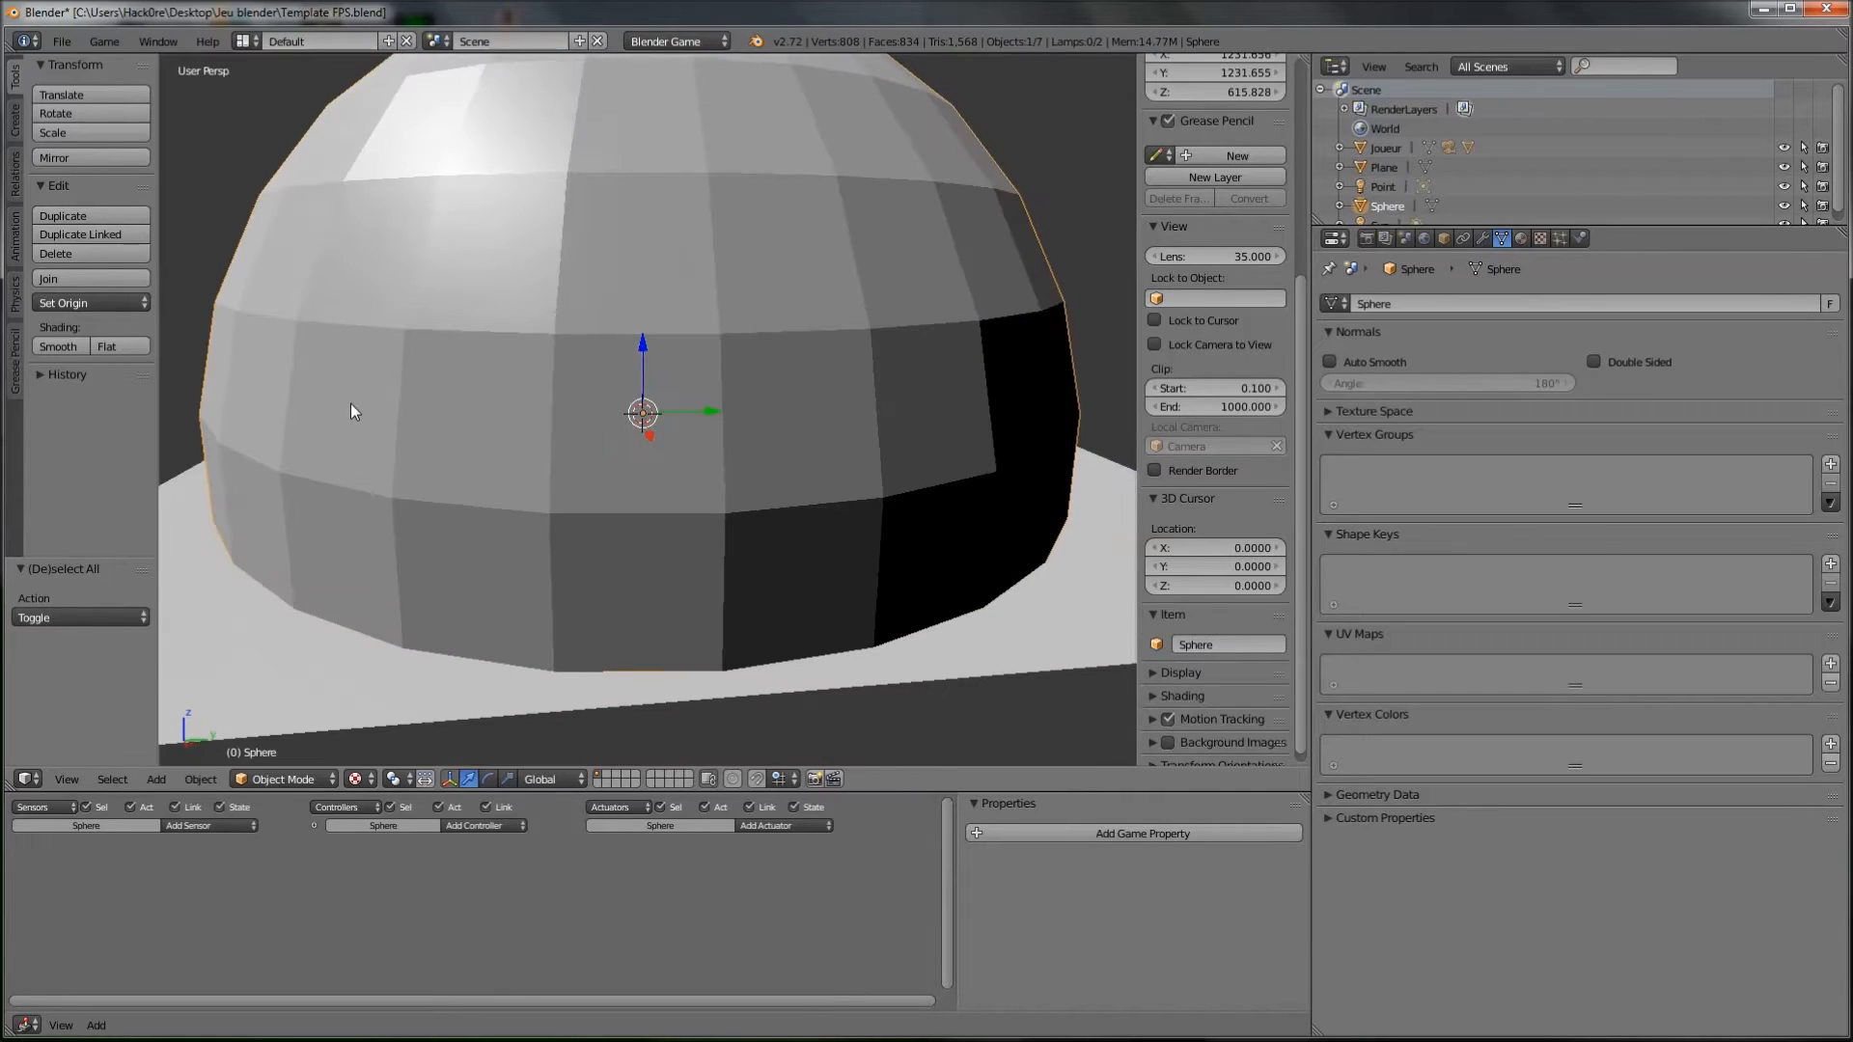
left_click(289, 780)
left_click(280, 743)
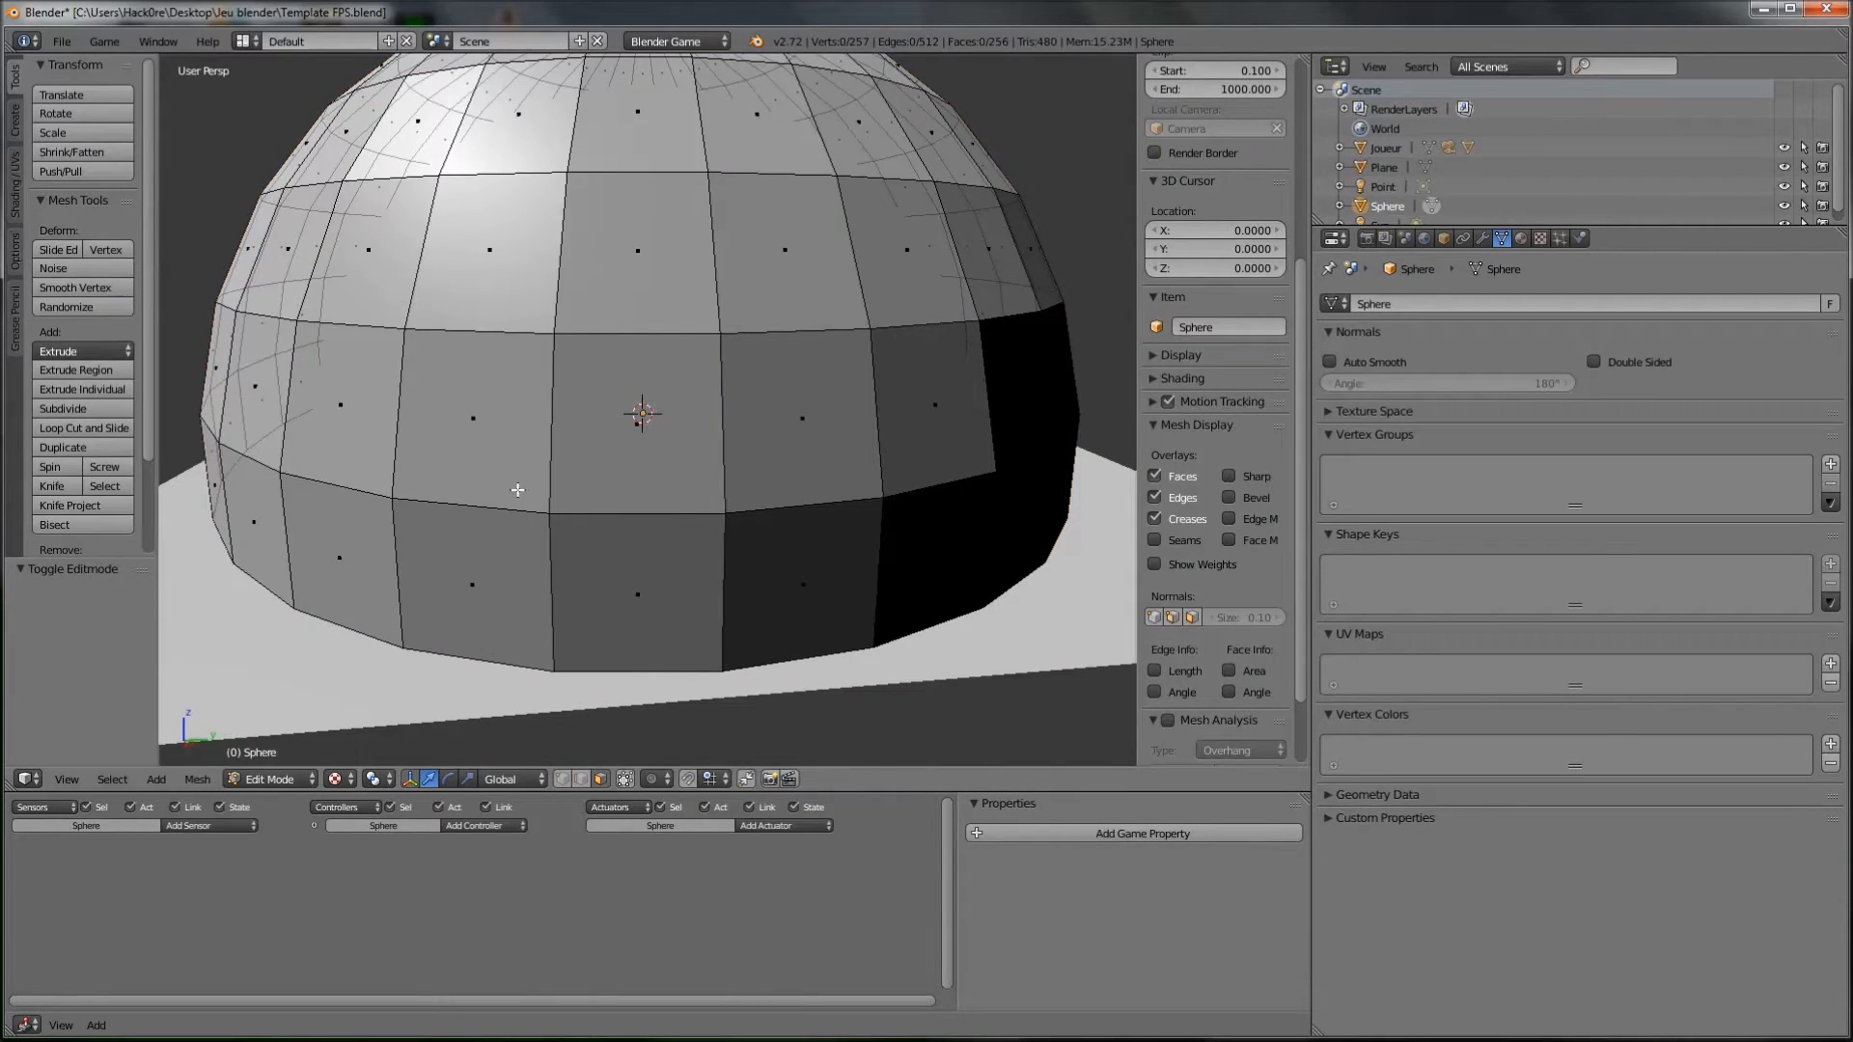
middle_click_drag(517, 489, 550, 483)
key("a")
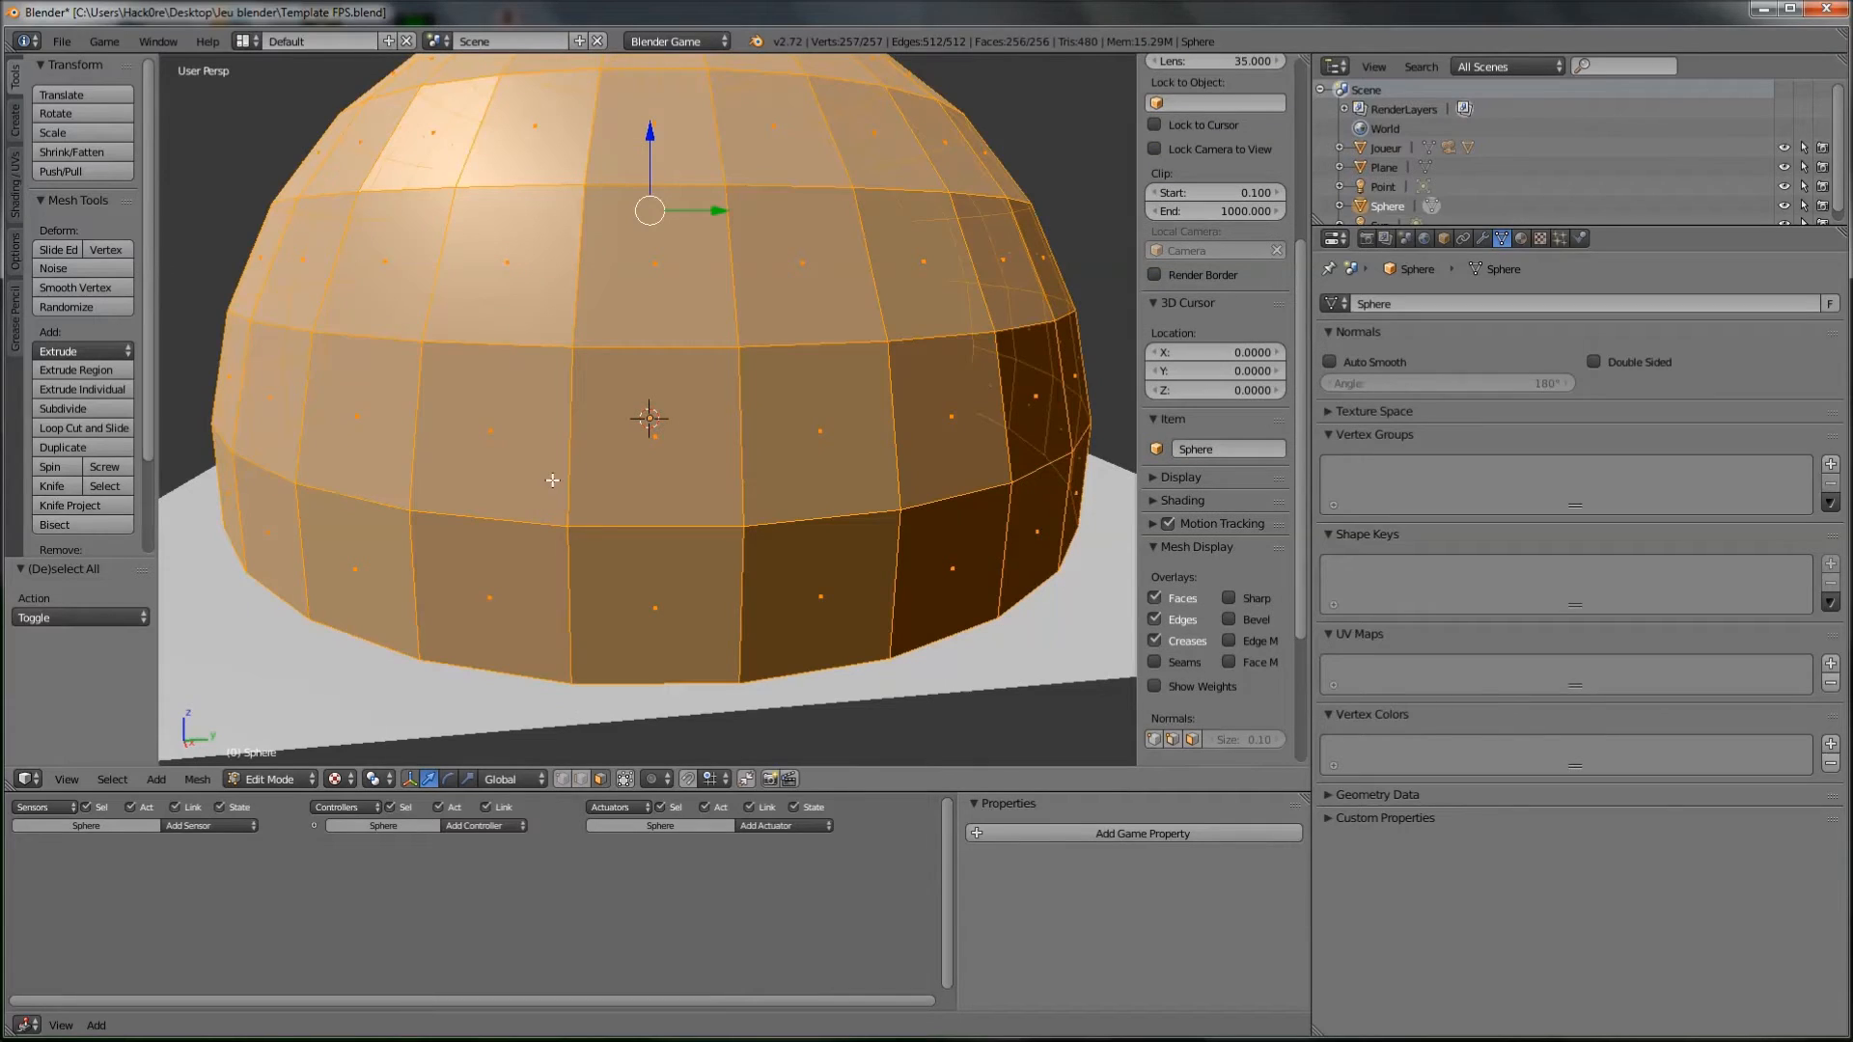
key("u")
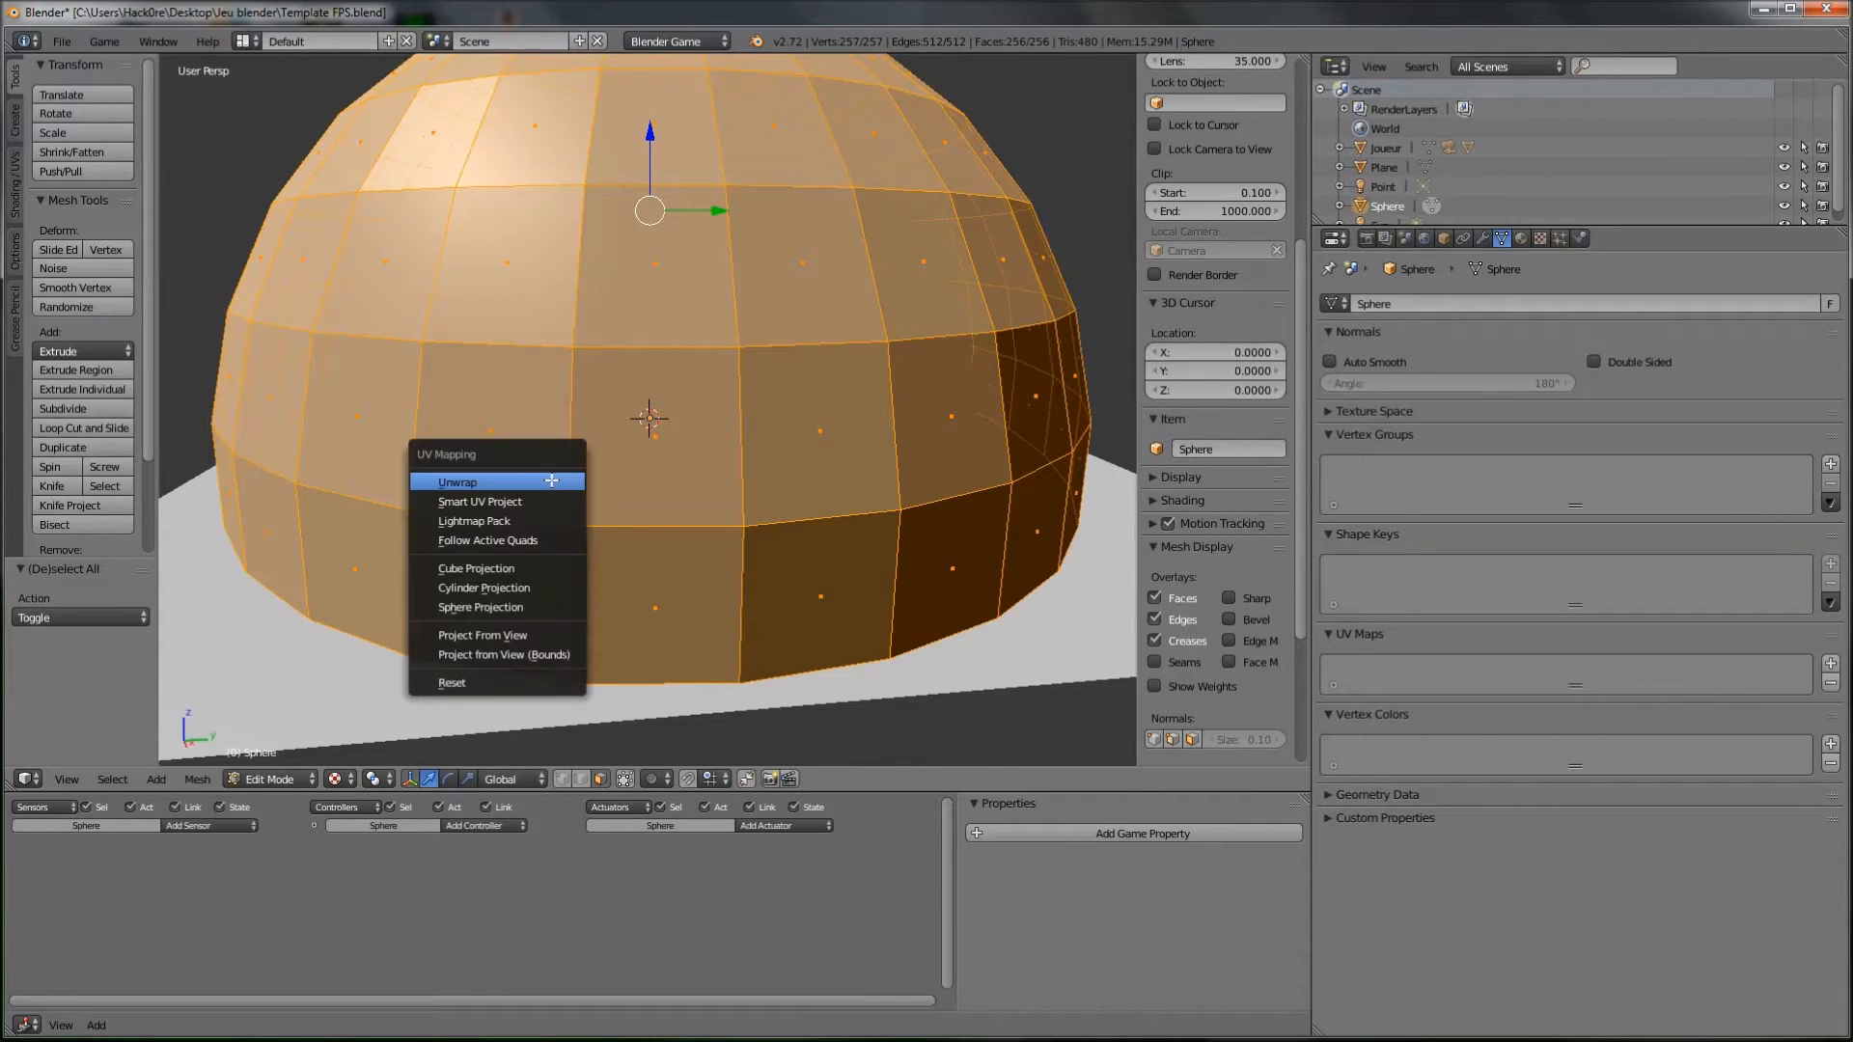
left_click(476, 484)
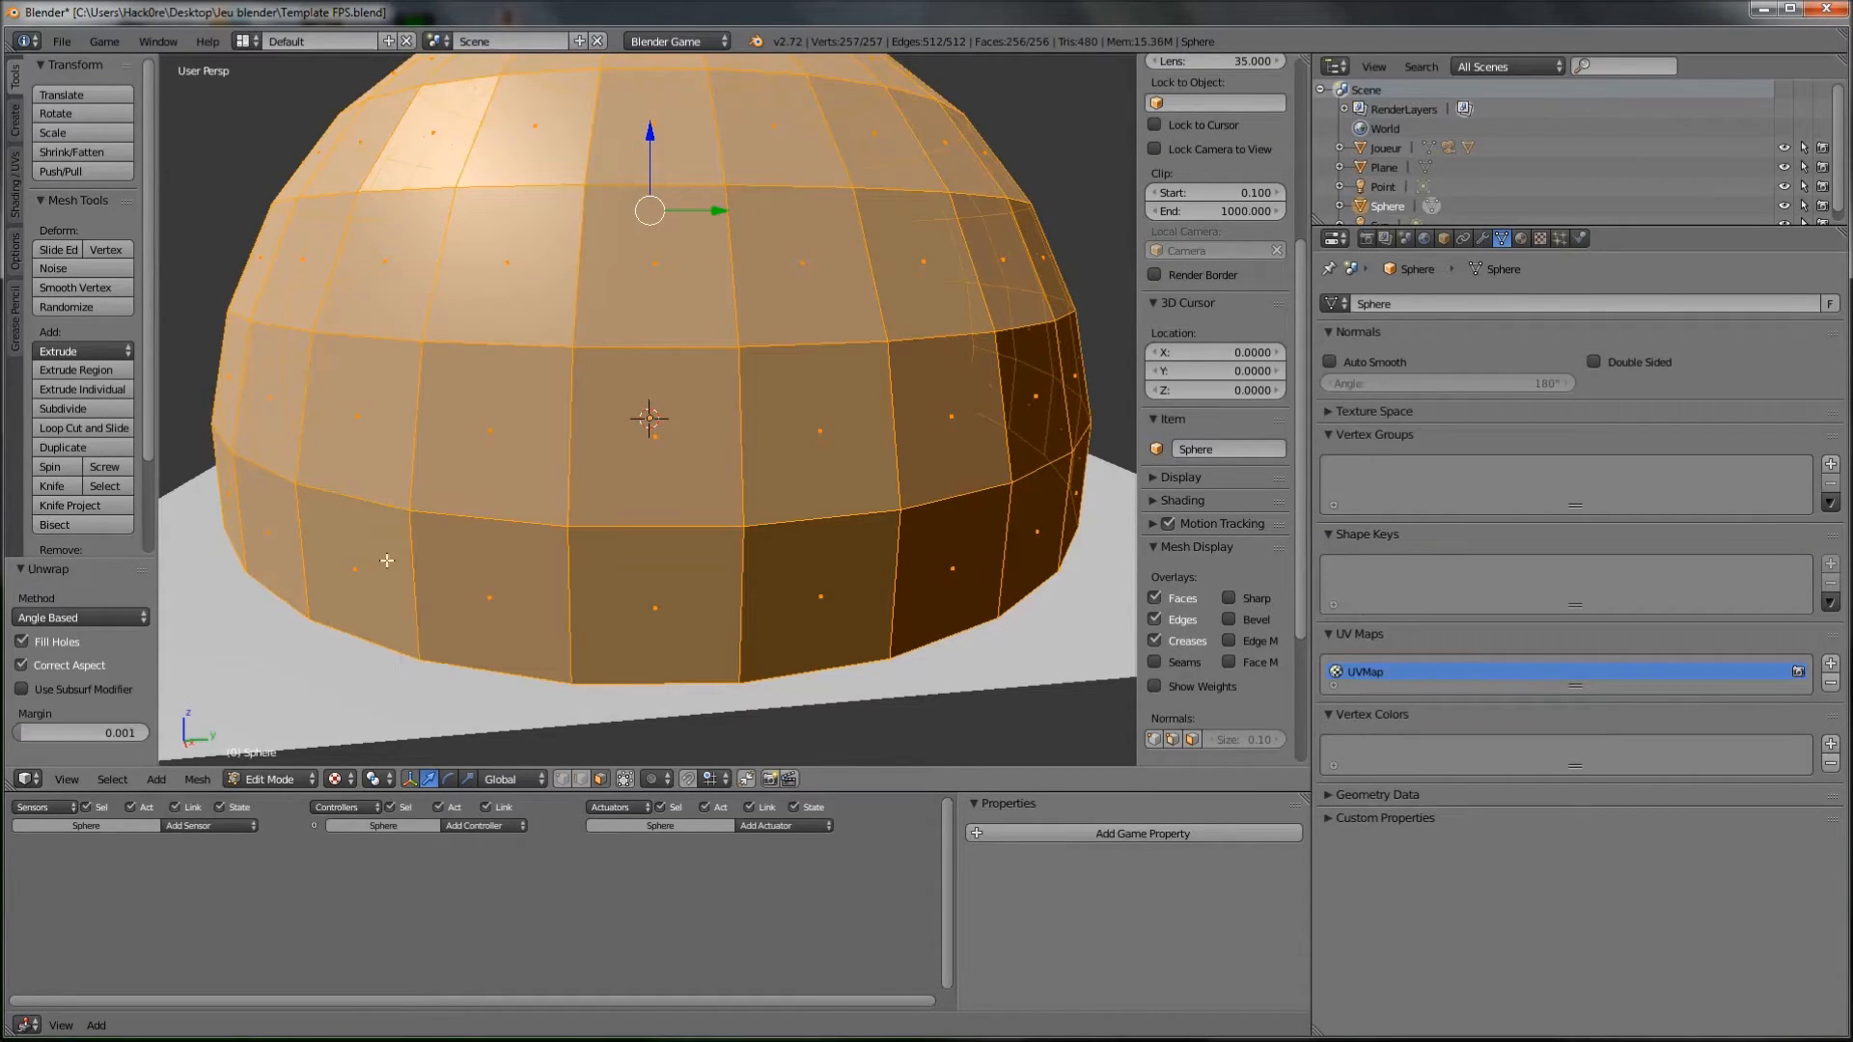
Step: Show the UV/Image Editor in place of the 3D view and examine the dome's unwrapped layout
left_click(28, 779)
left_click(67, 628)
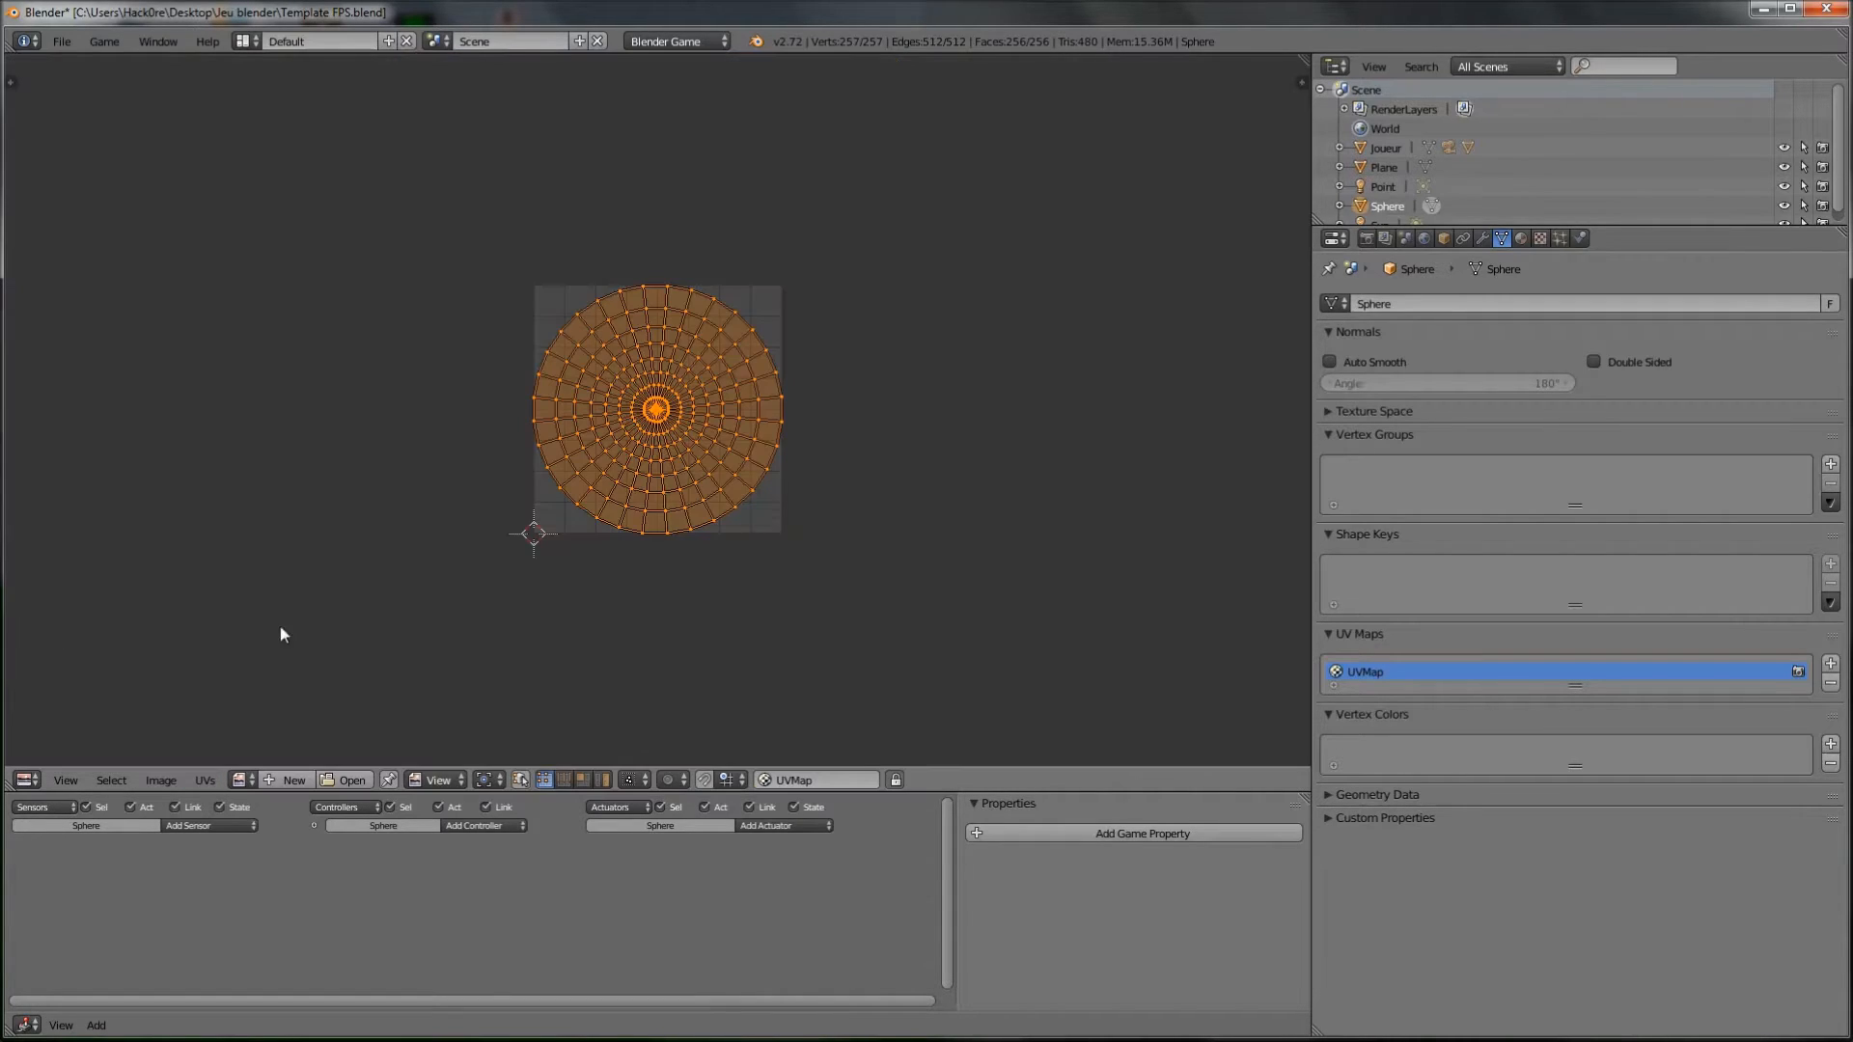
scroll(538, 539, "up", 3)
middle_click_drag(448, 405, 486, 418)
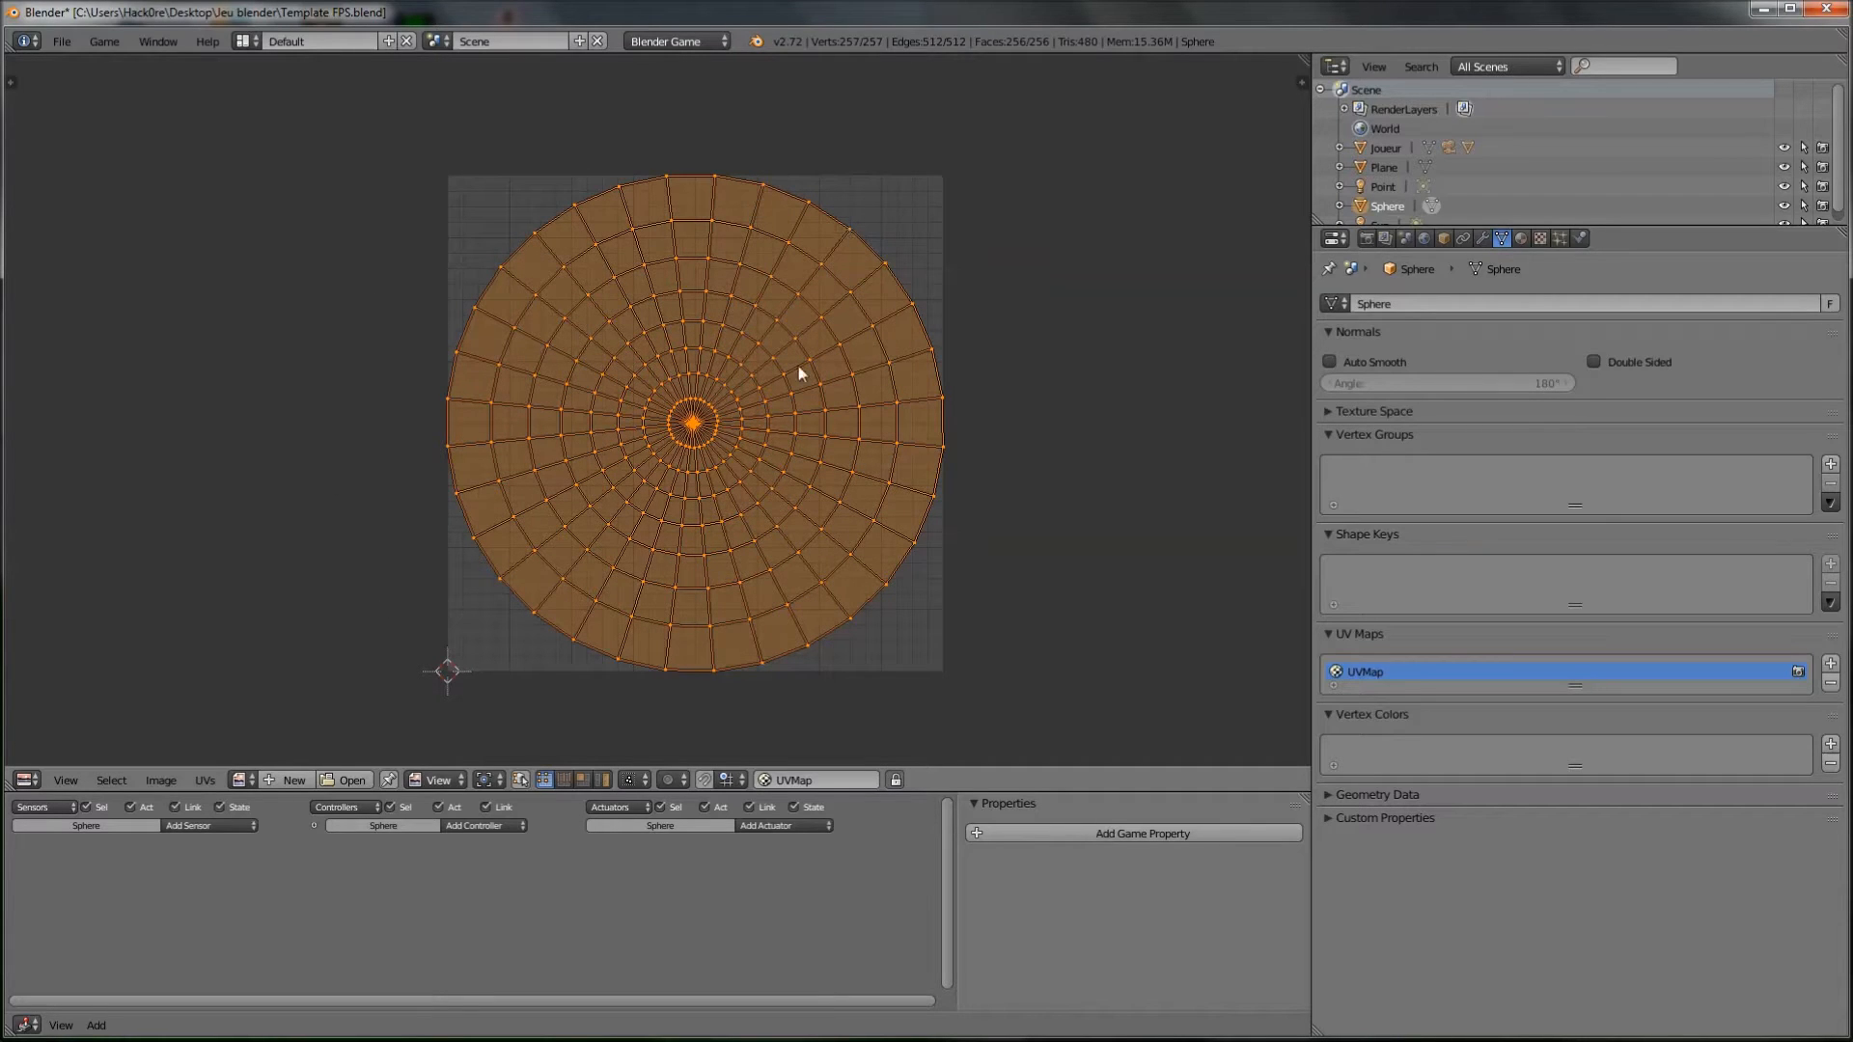
scroll(658, 440, "up", 3)
scroll(658, 440, "down", 2)
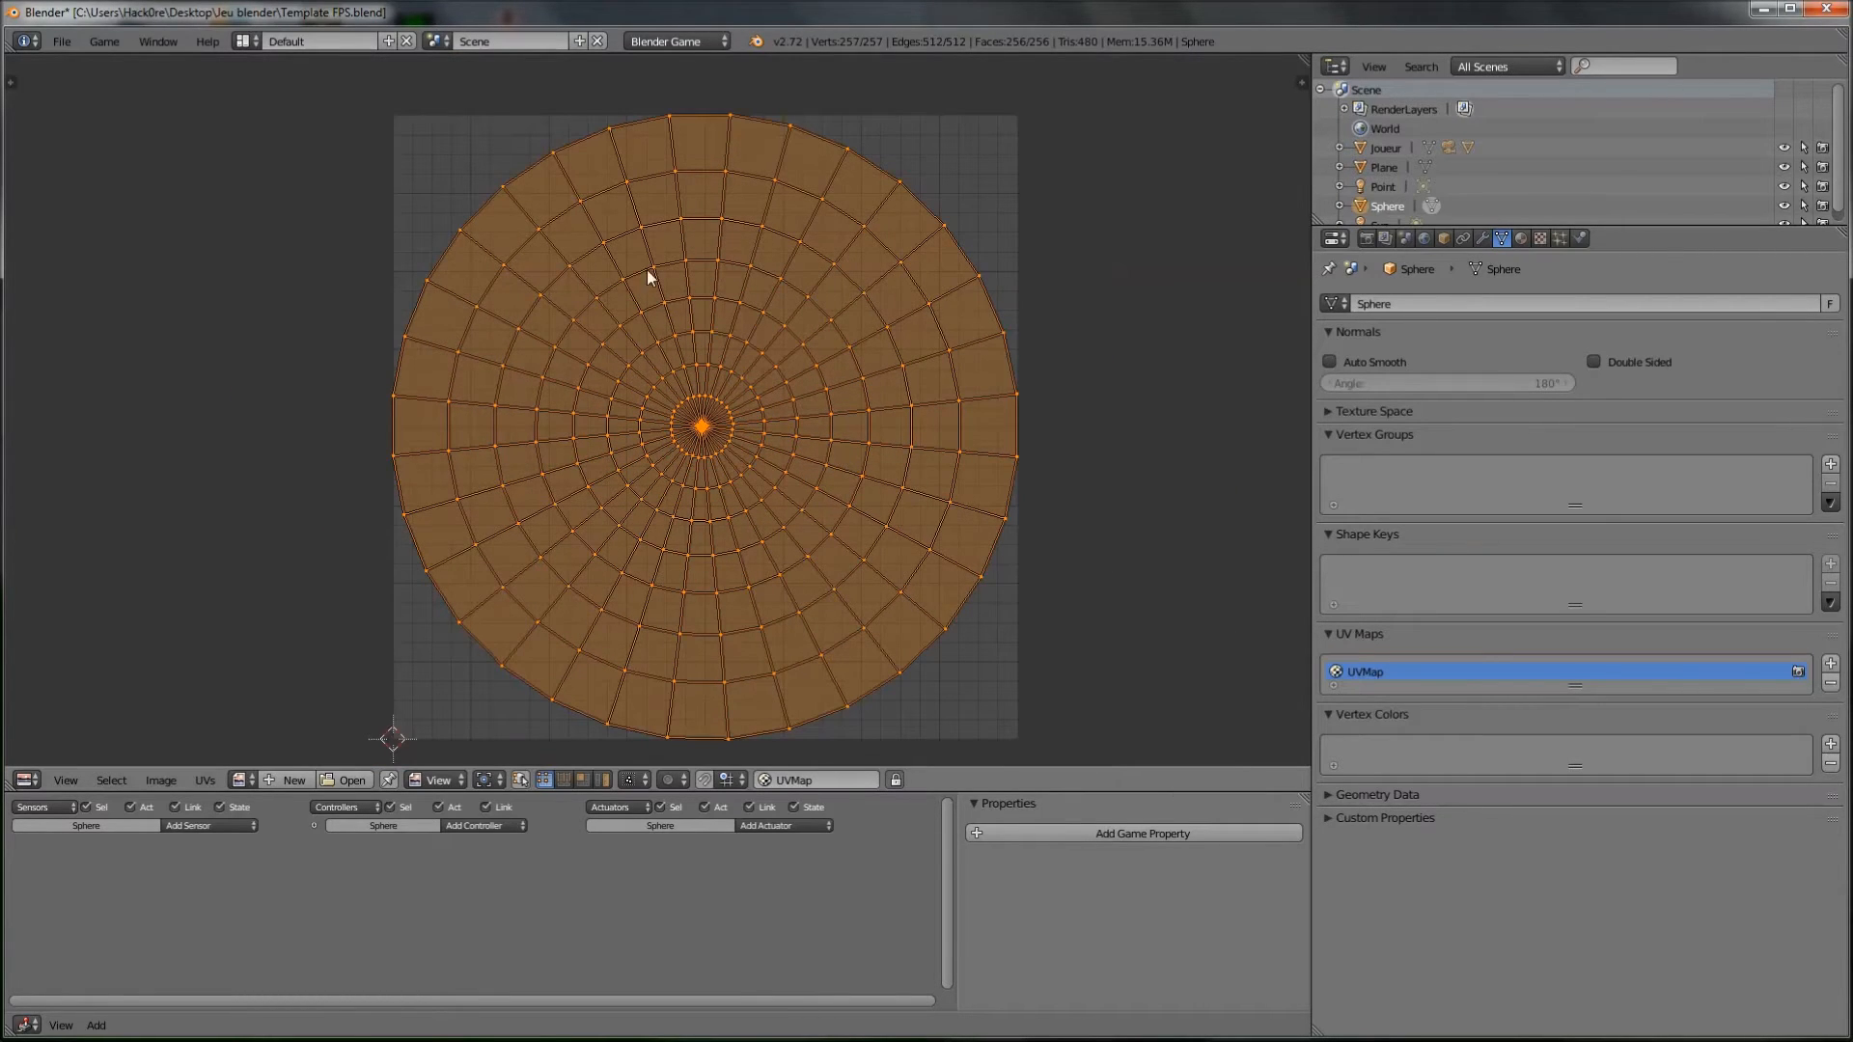
scroll(705, 413, "down", 1)
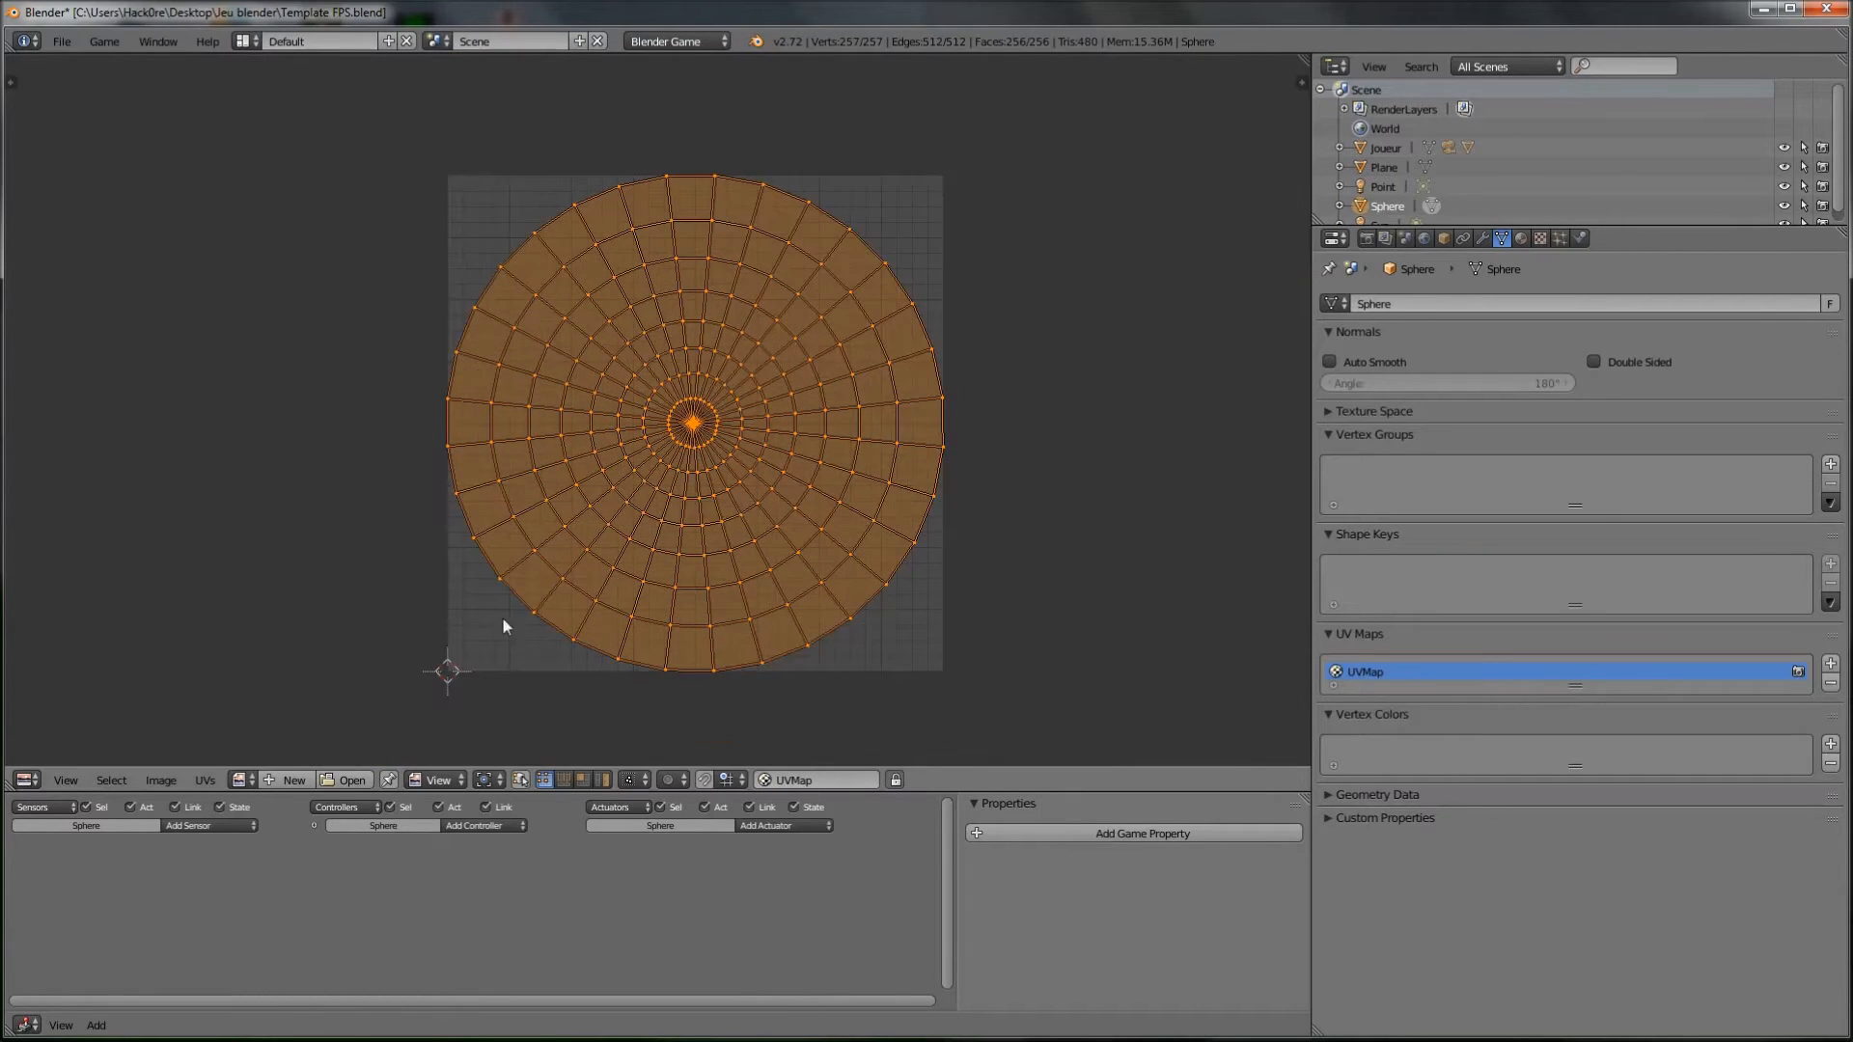
Step: Return to the 3D view and switch the dome back to Object Mode
left_click(29, 780)
middle_click_drag(610, 549, 631, 563)
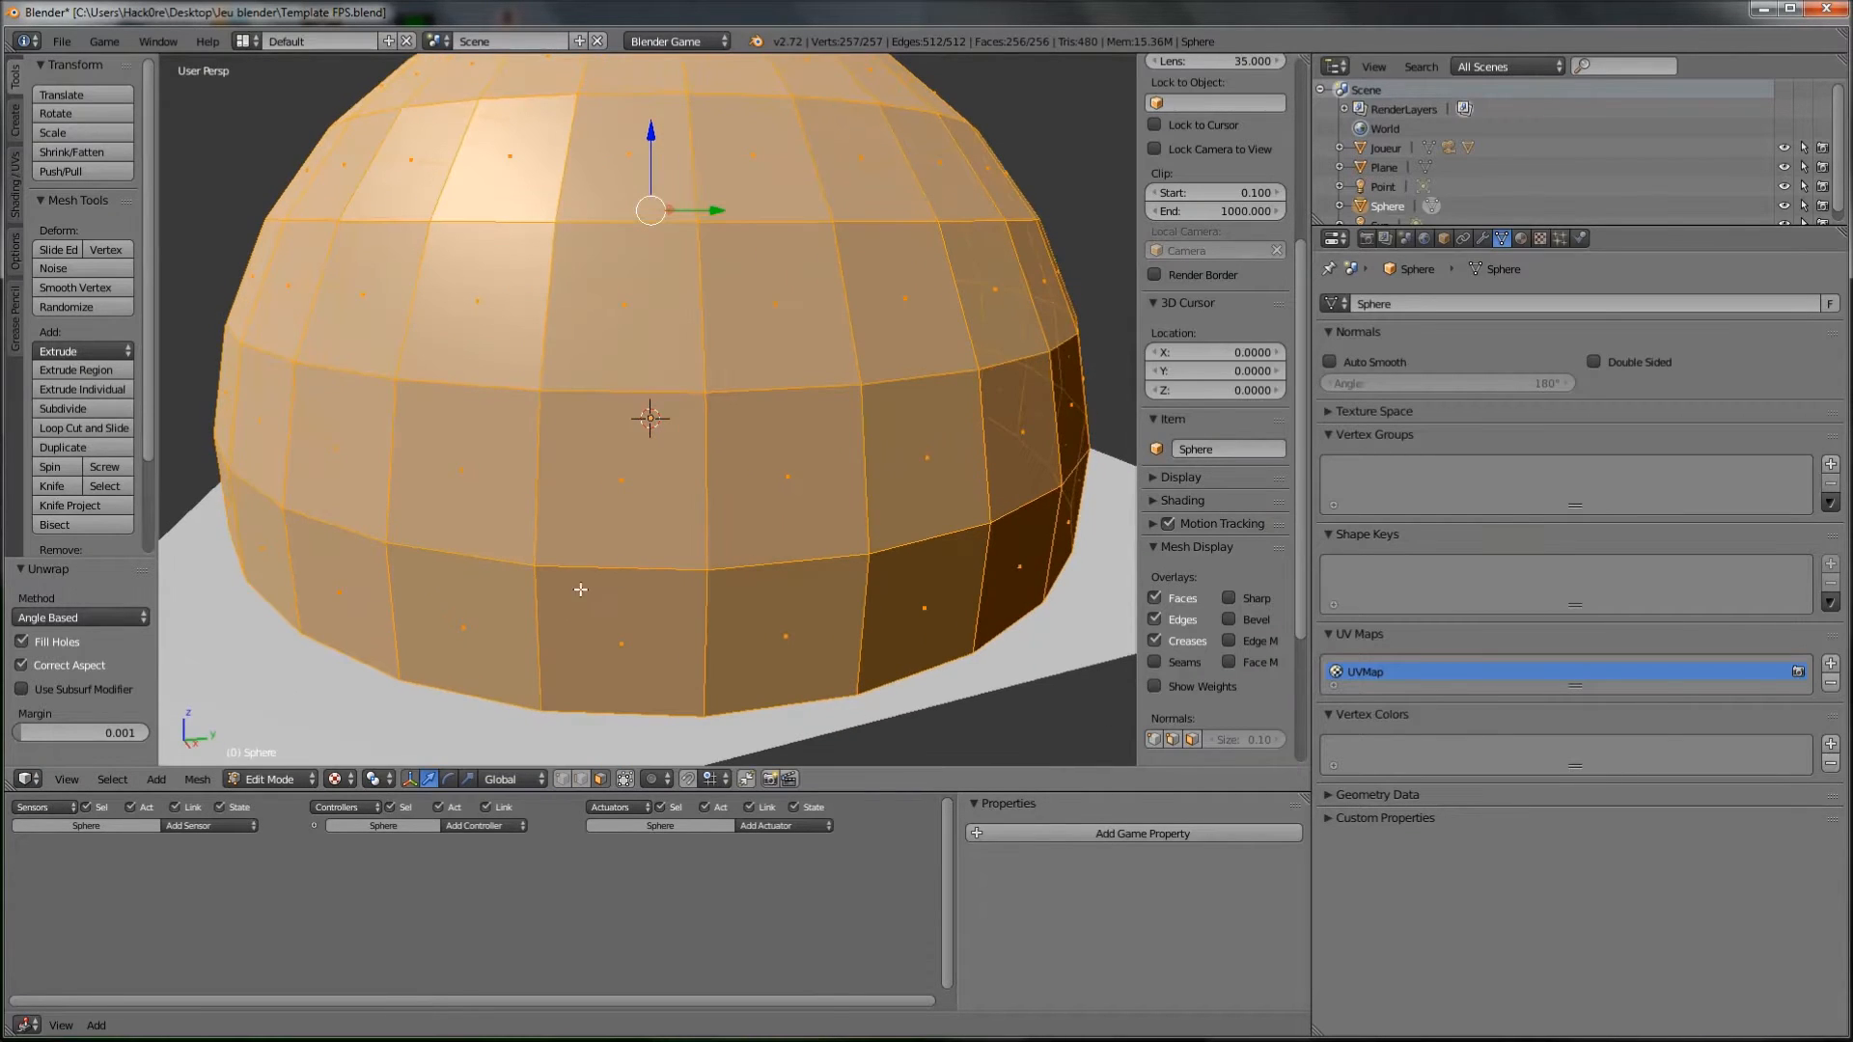
left_click(272, 779)
left_click(295, 755)
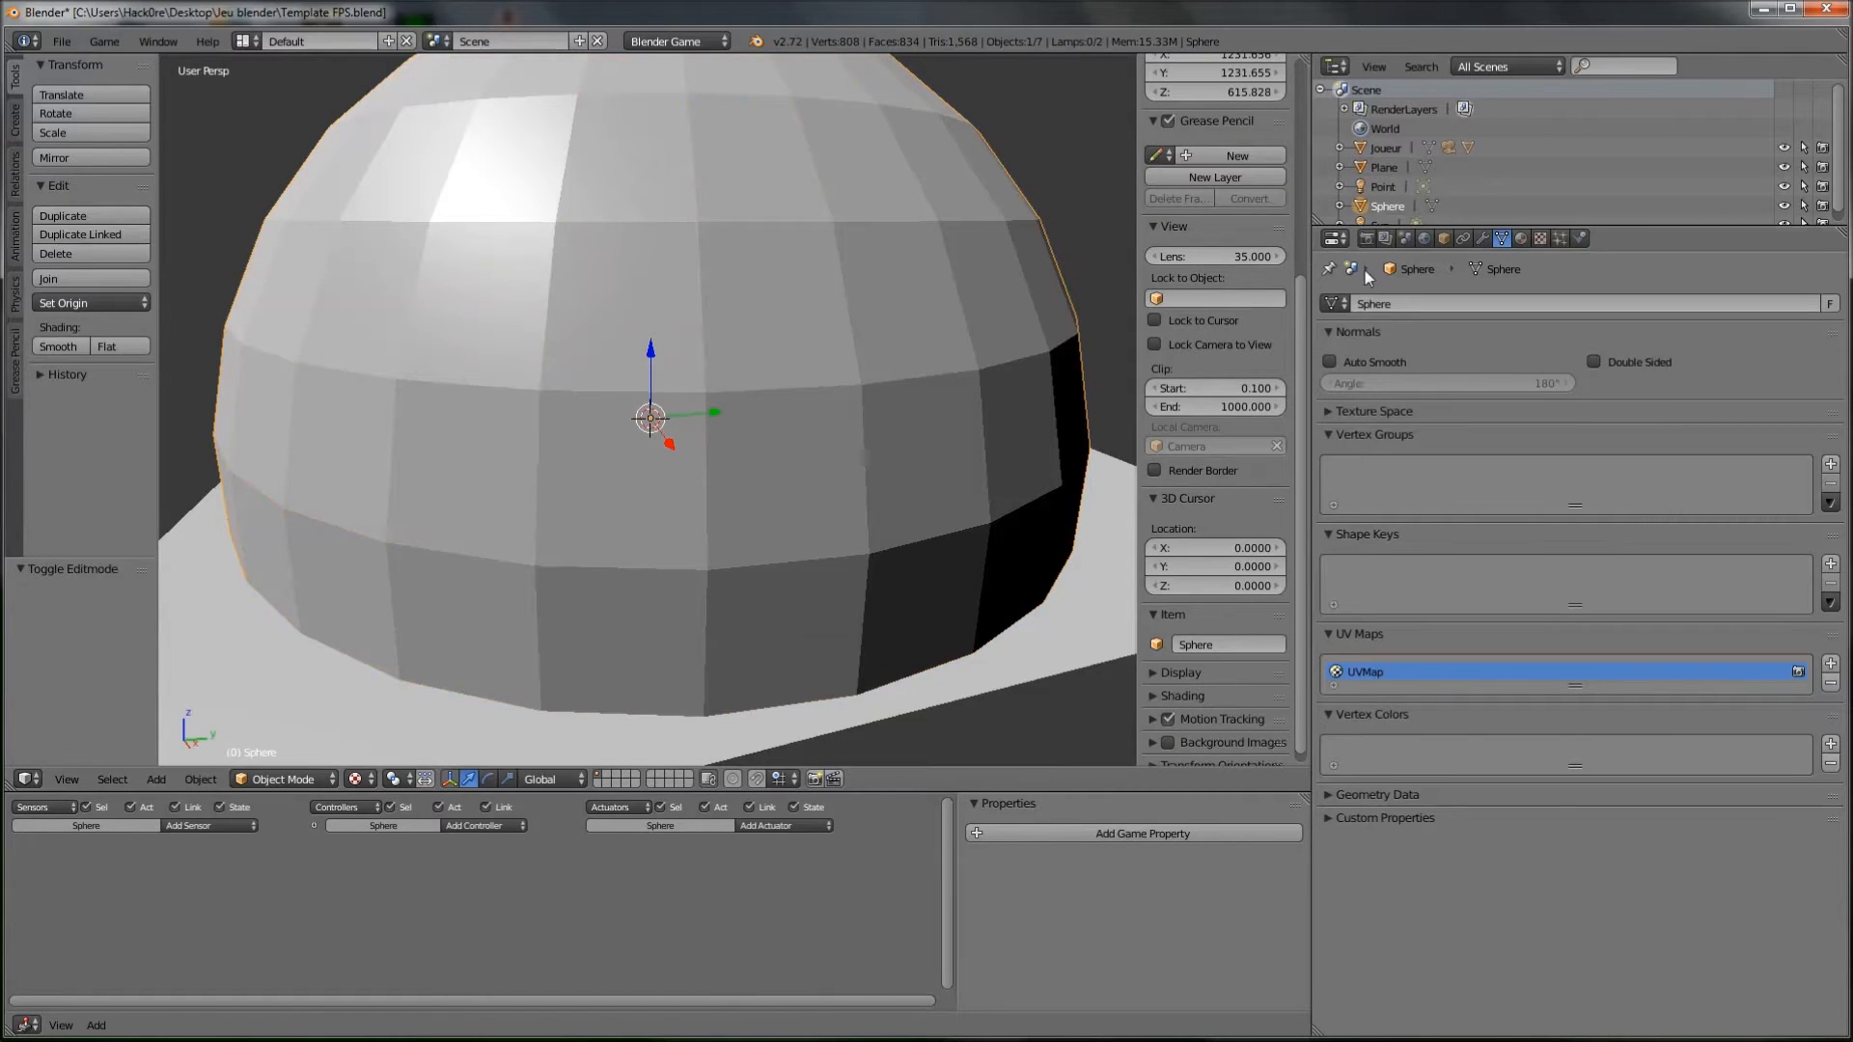
Step: Display the dome's material settings and rename the object as Skydome
left_click(1520, 237)
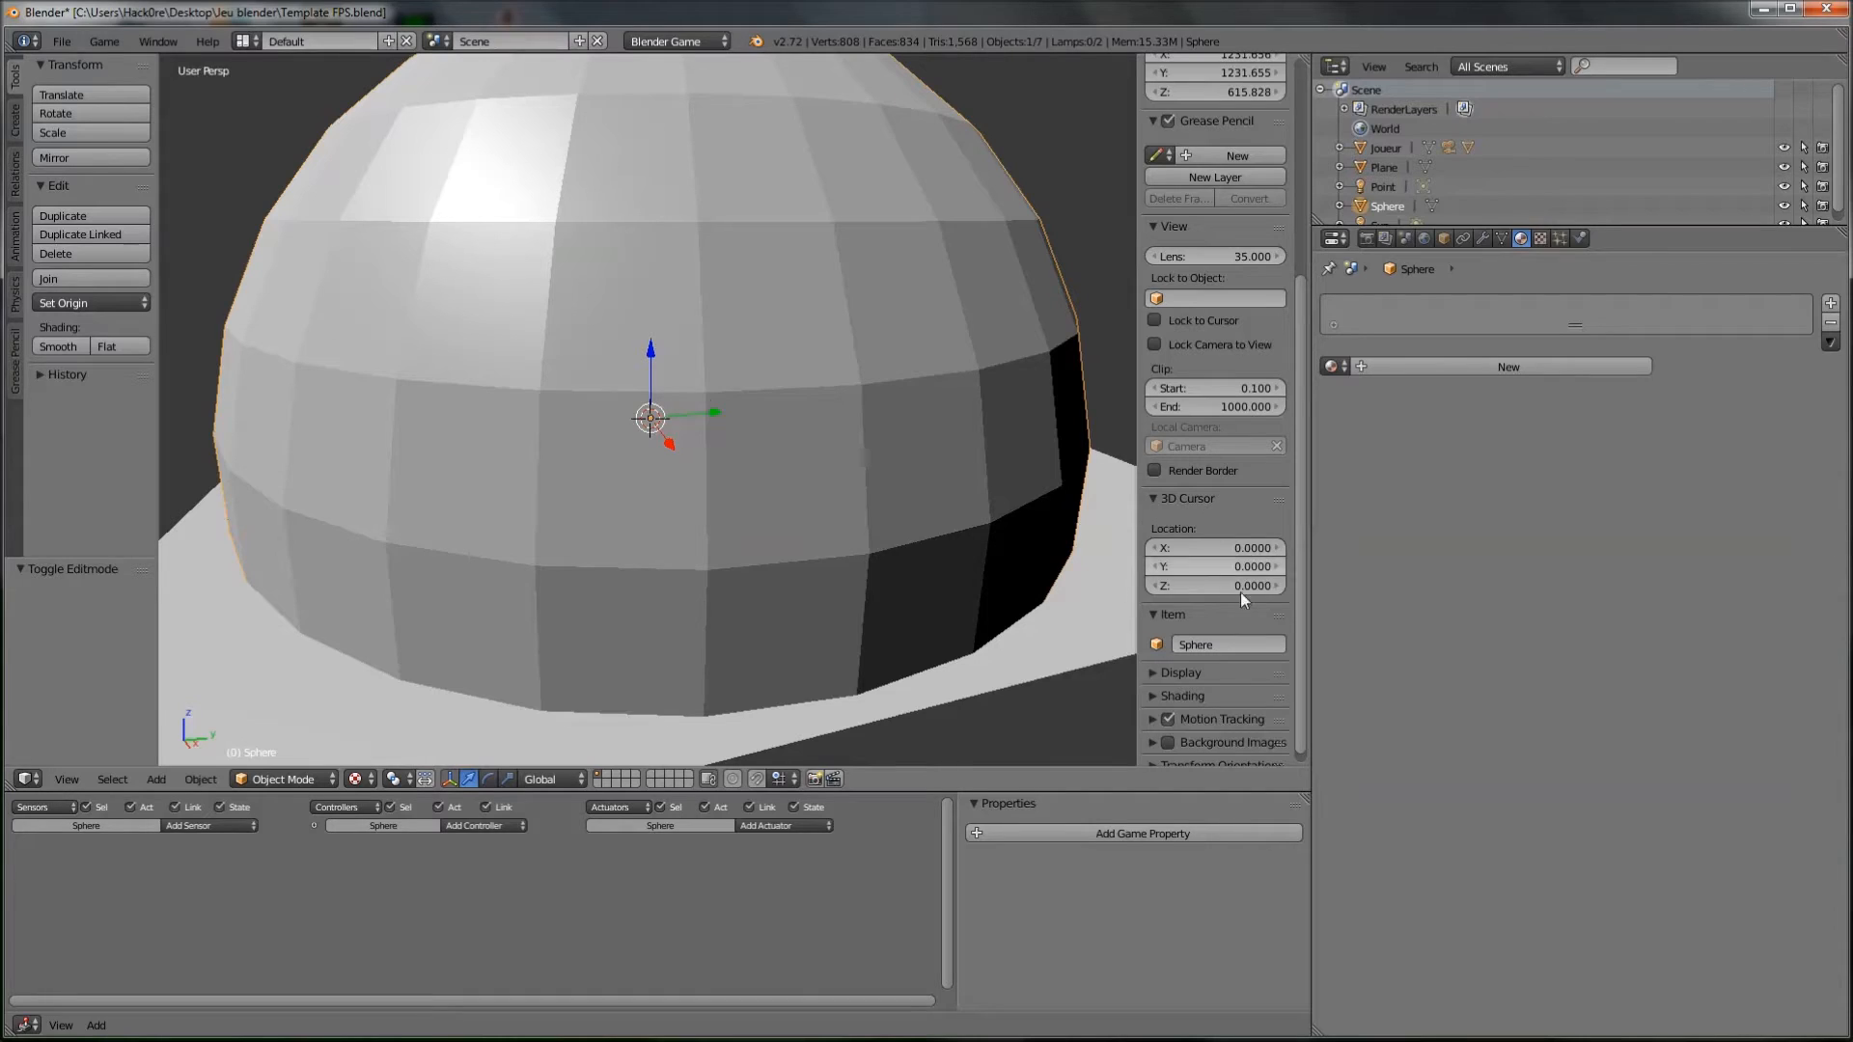
scroll(1235, 599, "down", 1)
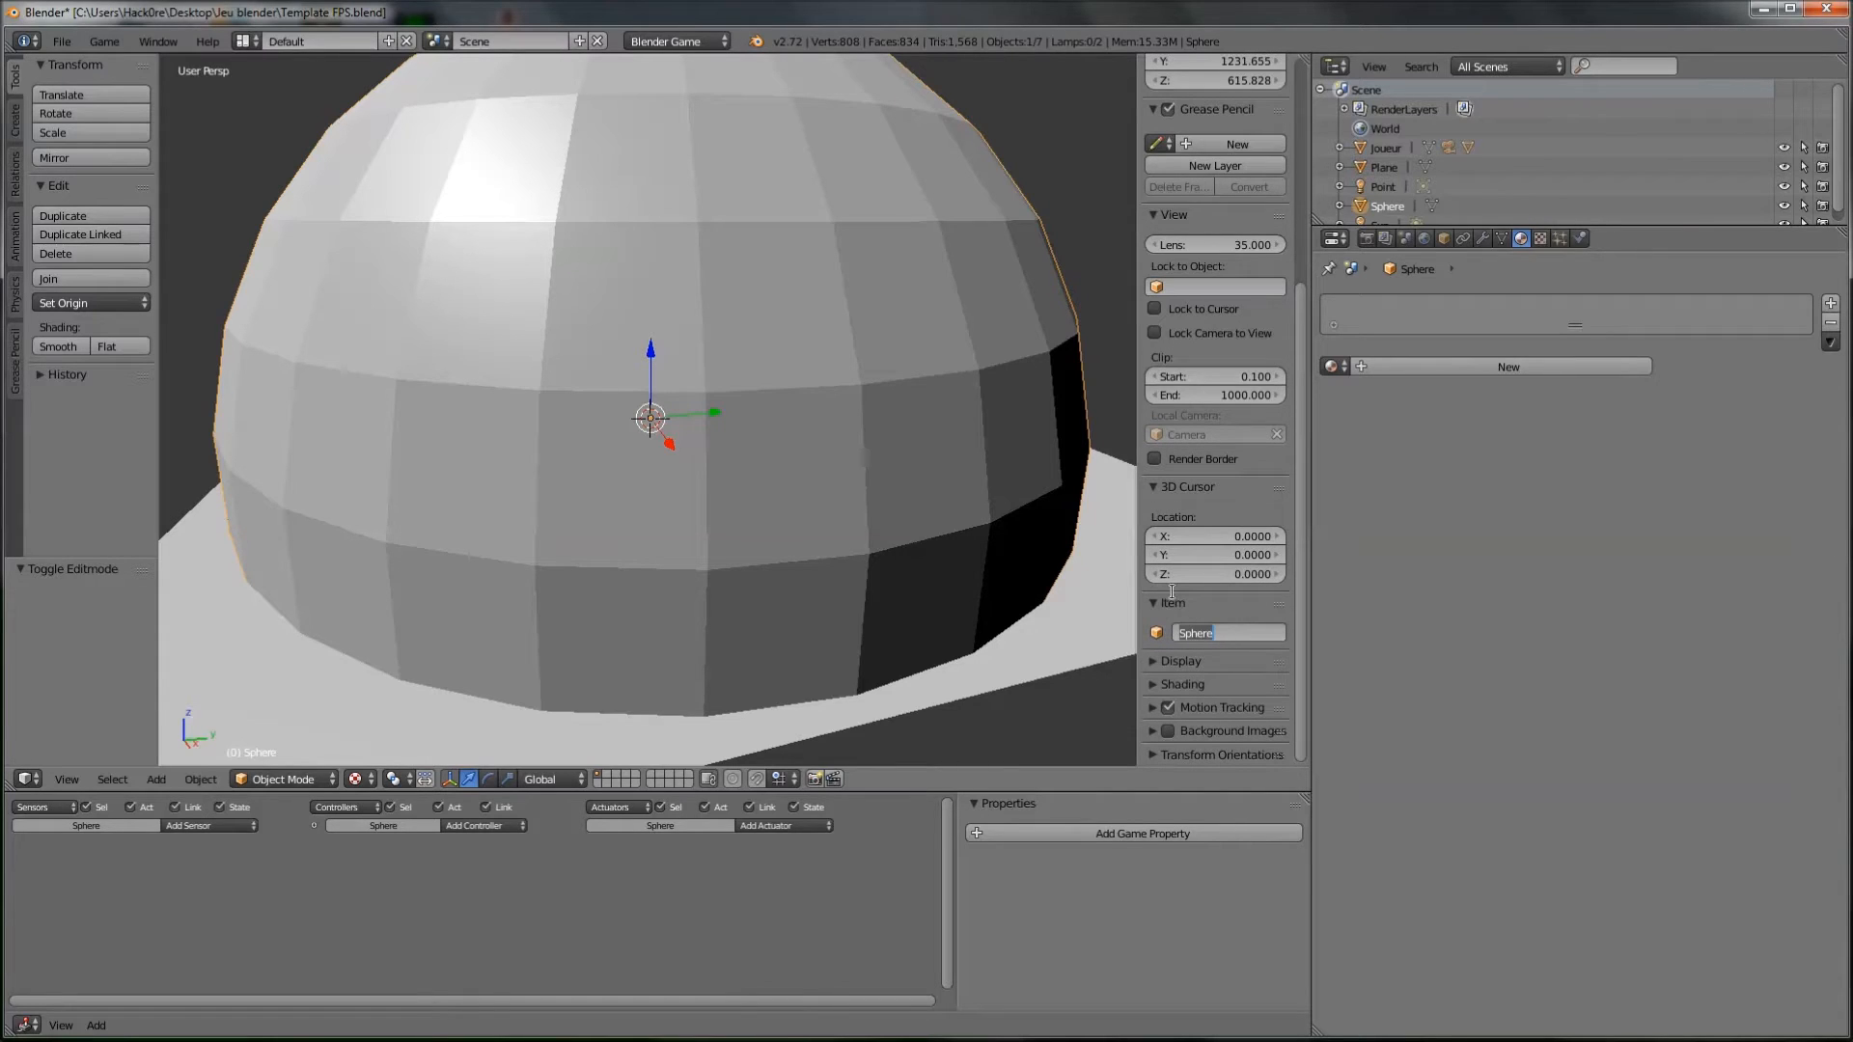
type("Skydome")
key("Return")
Step: Check the player objects inside the dome by selecting them, and reselect Skydome in an outside view
scroll(606, 529, "up", 5)
scroll(617, 511, "down", 6)
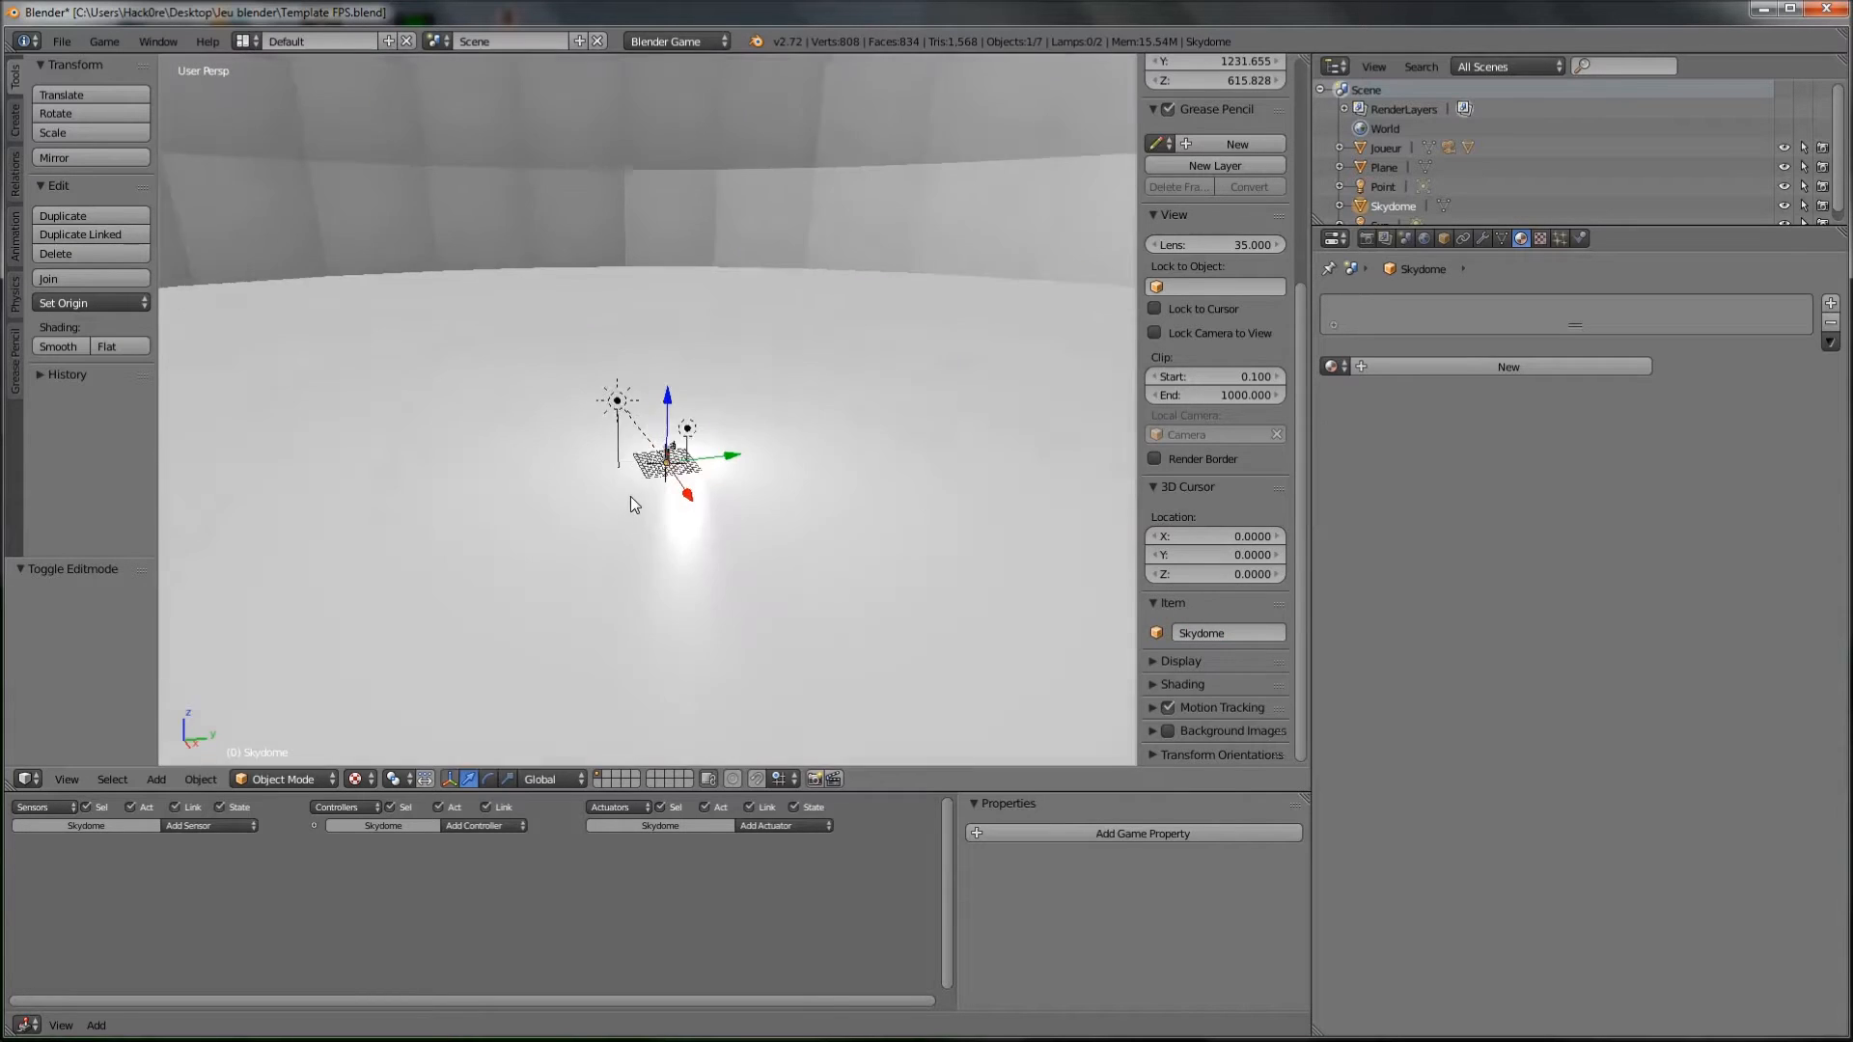
left_click(722, 563)
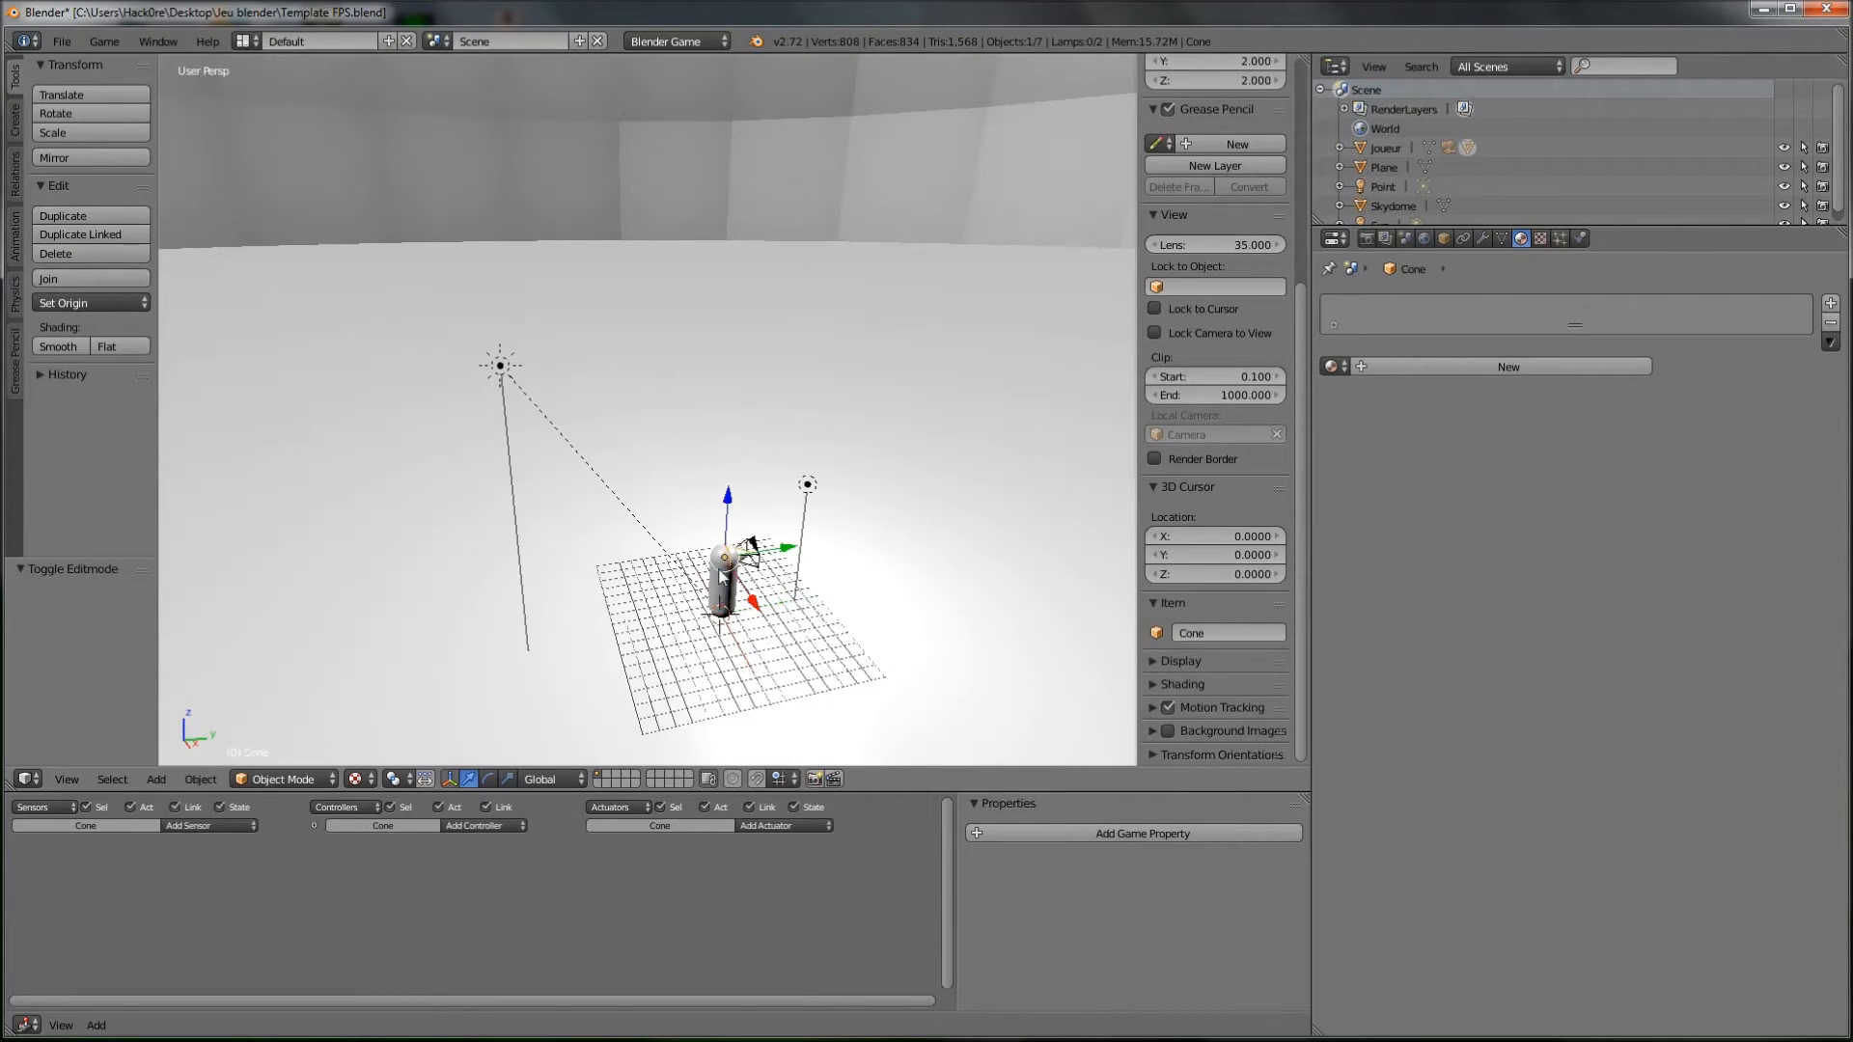
left_click(724, 583)
scroll(723, 585, "down", 16)
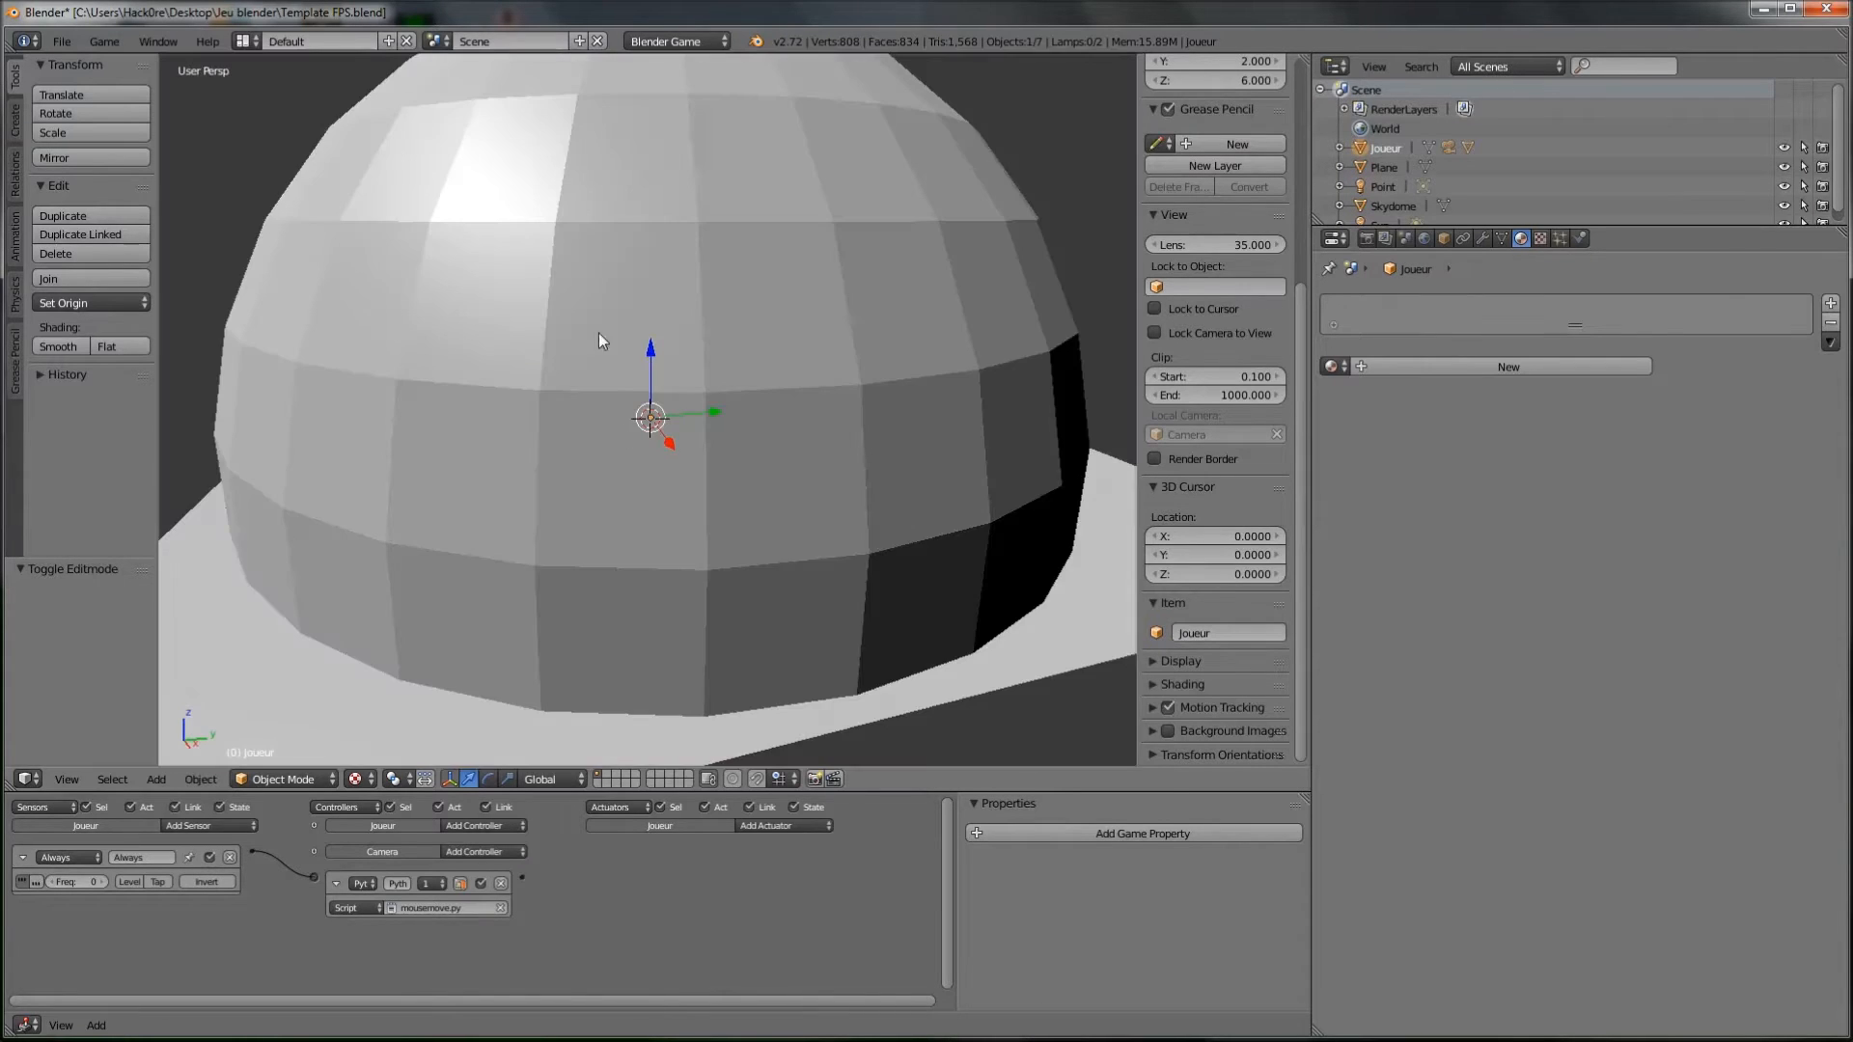
right_click(514, 135)
scroll(513, 135, "down", 3)
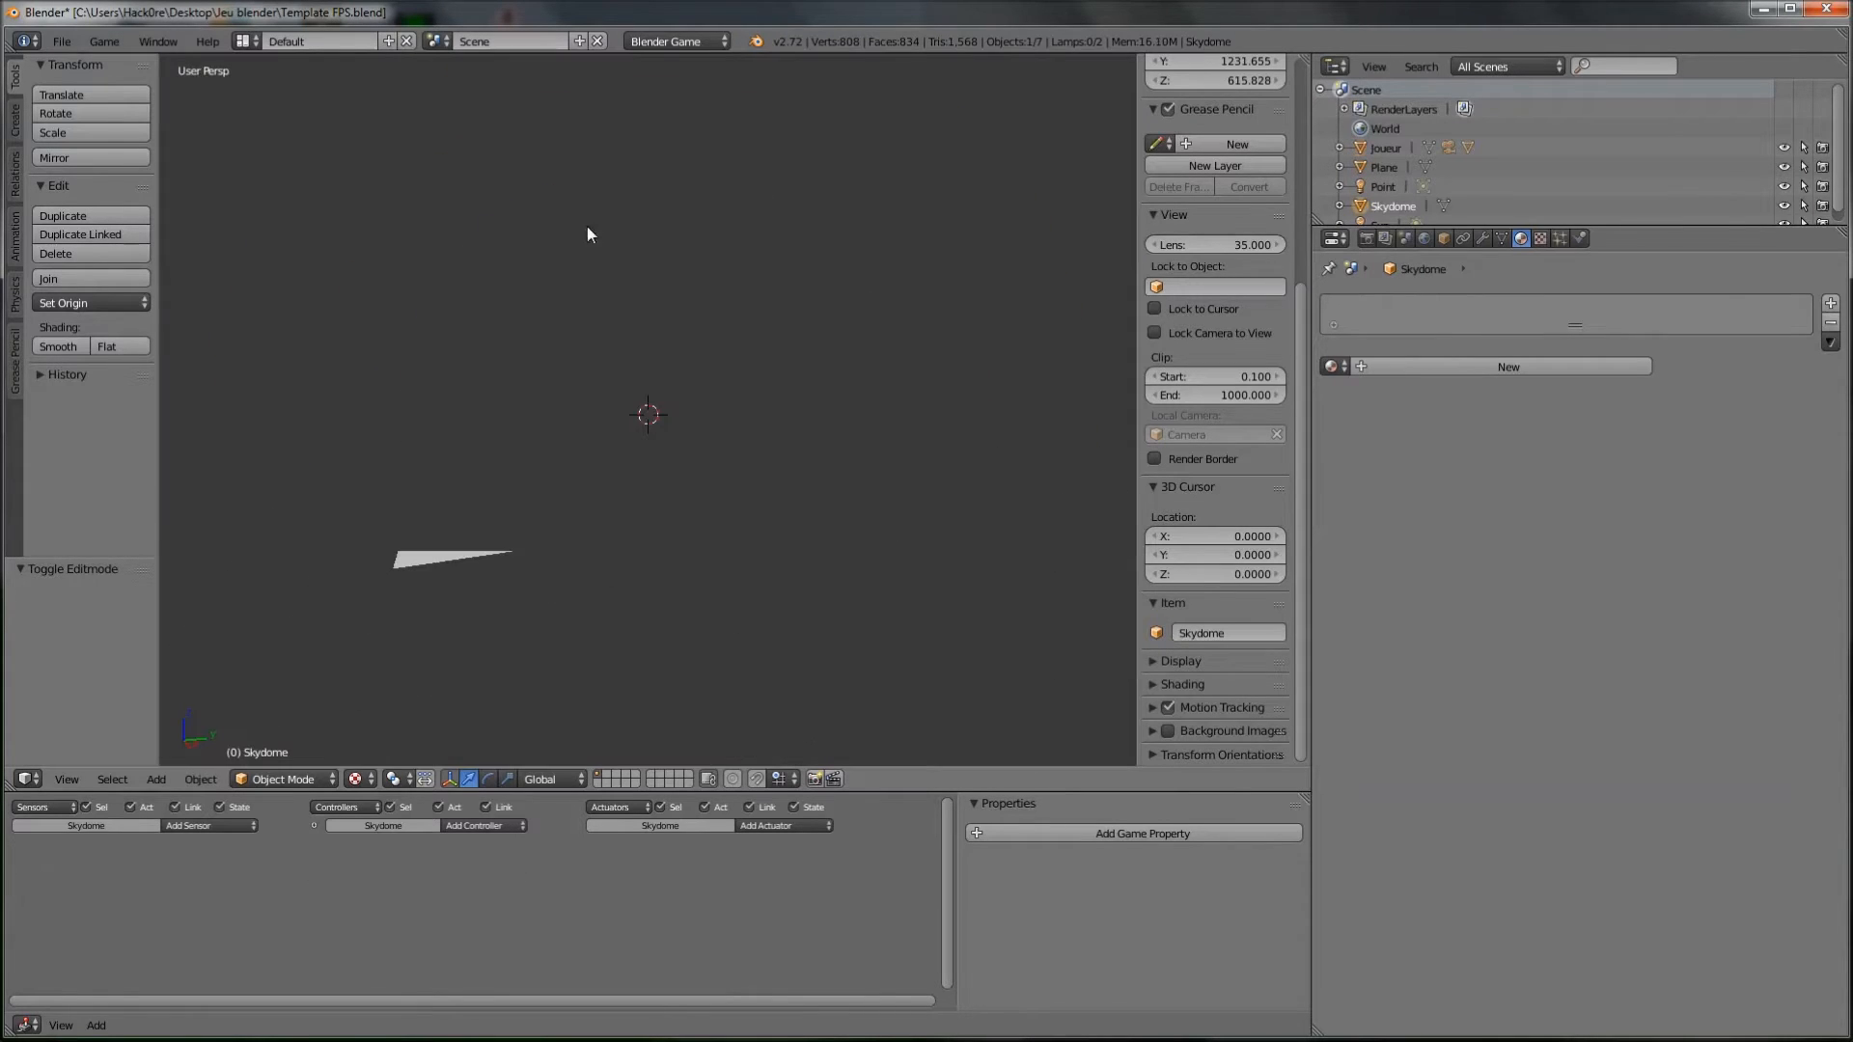
scroll(864, 345, "up", 2)
middle_click_drag(841, 348, 859, 420, "shift")
scroll(859, 420, "up", 3)
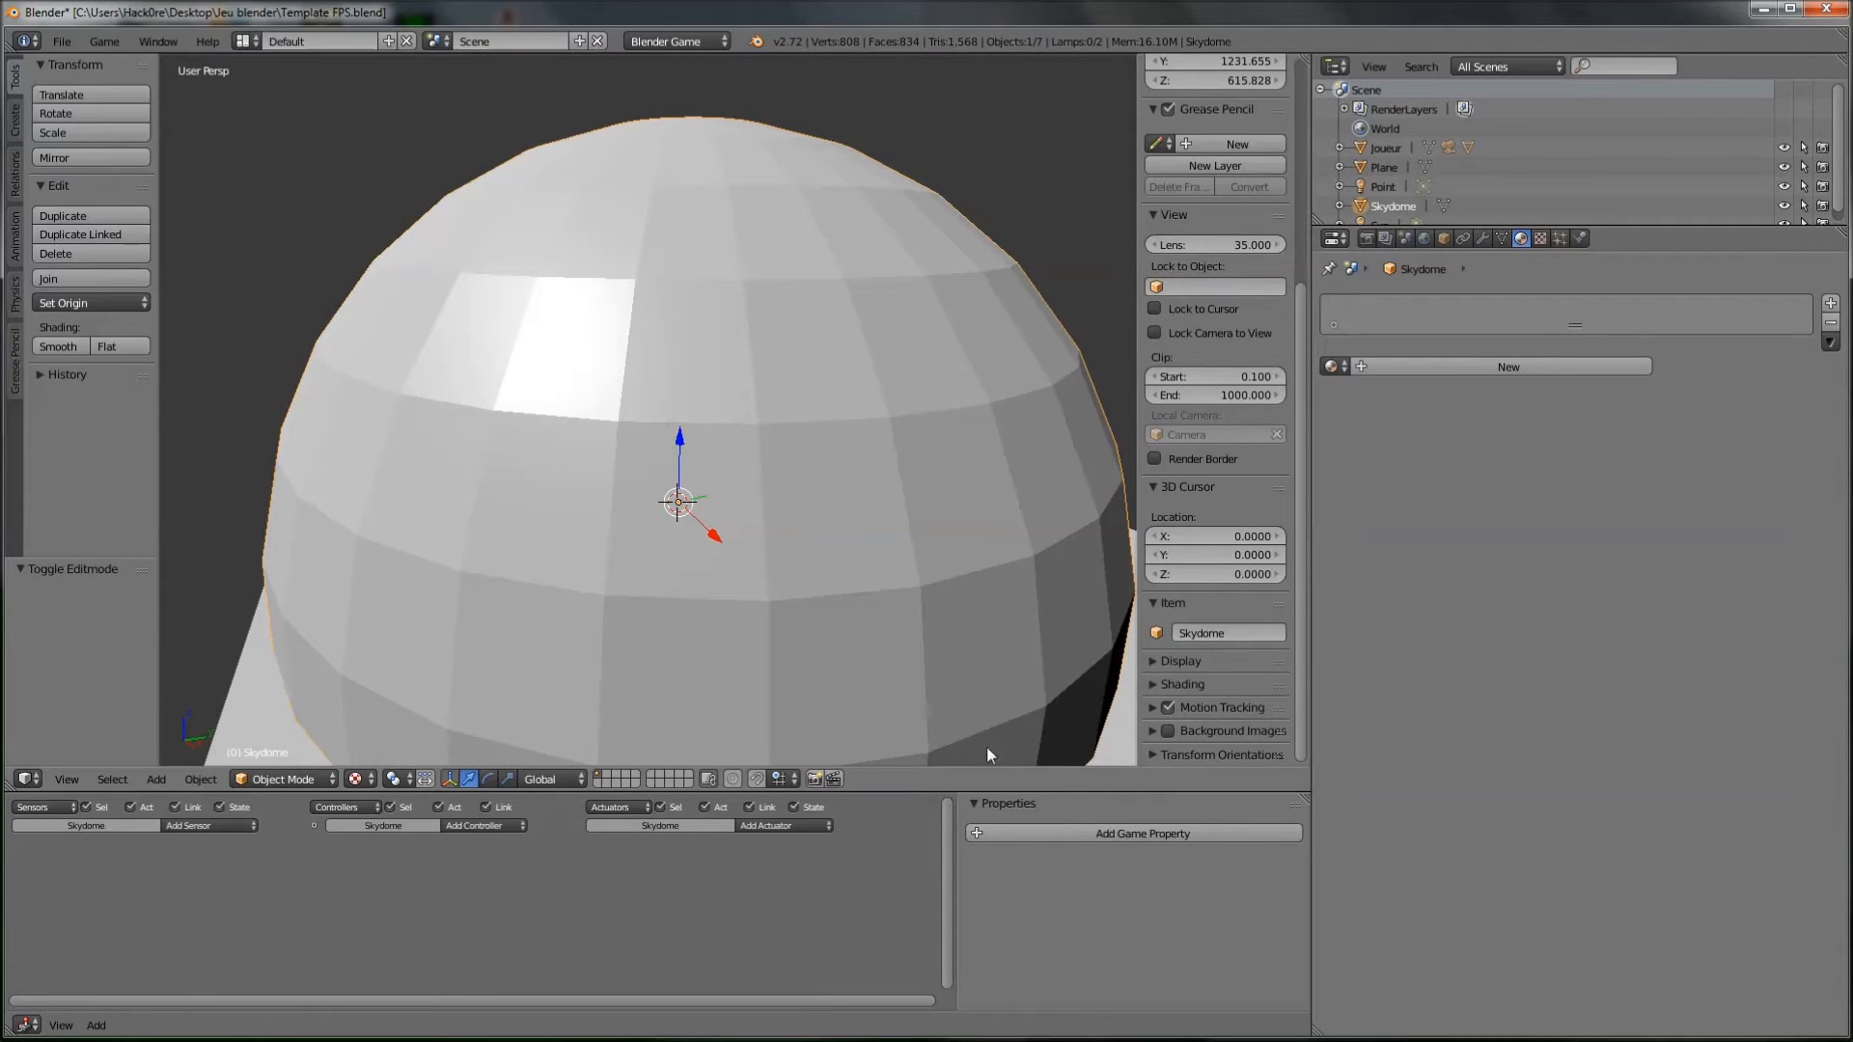
Step: Switch to Chrome and show the SkyDome Textures page of Tutorials for Blender 3D and its web address
mouse_move(114, 1031)
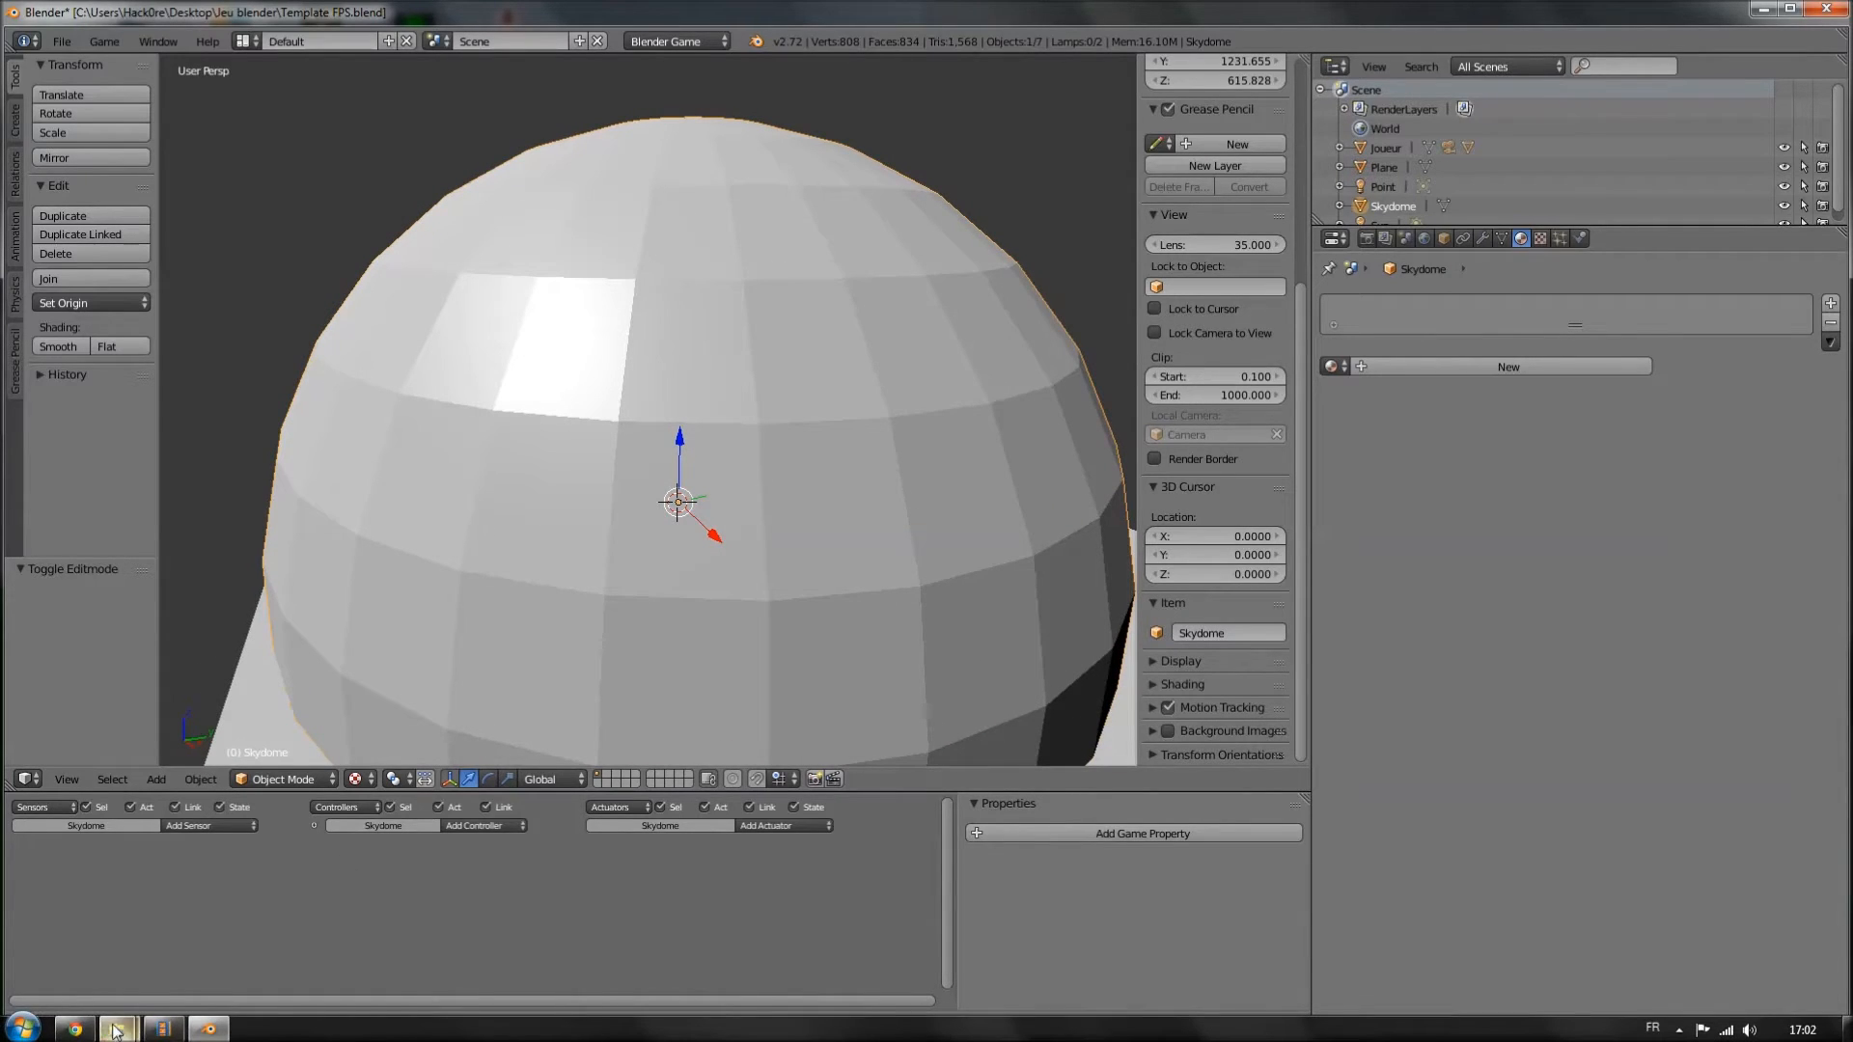
left_click(74, 1028)
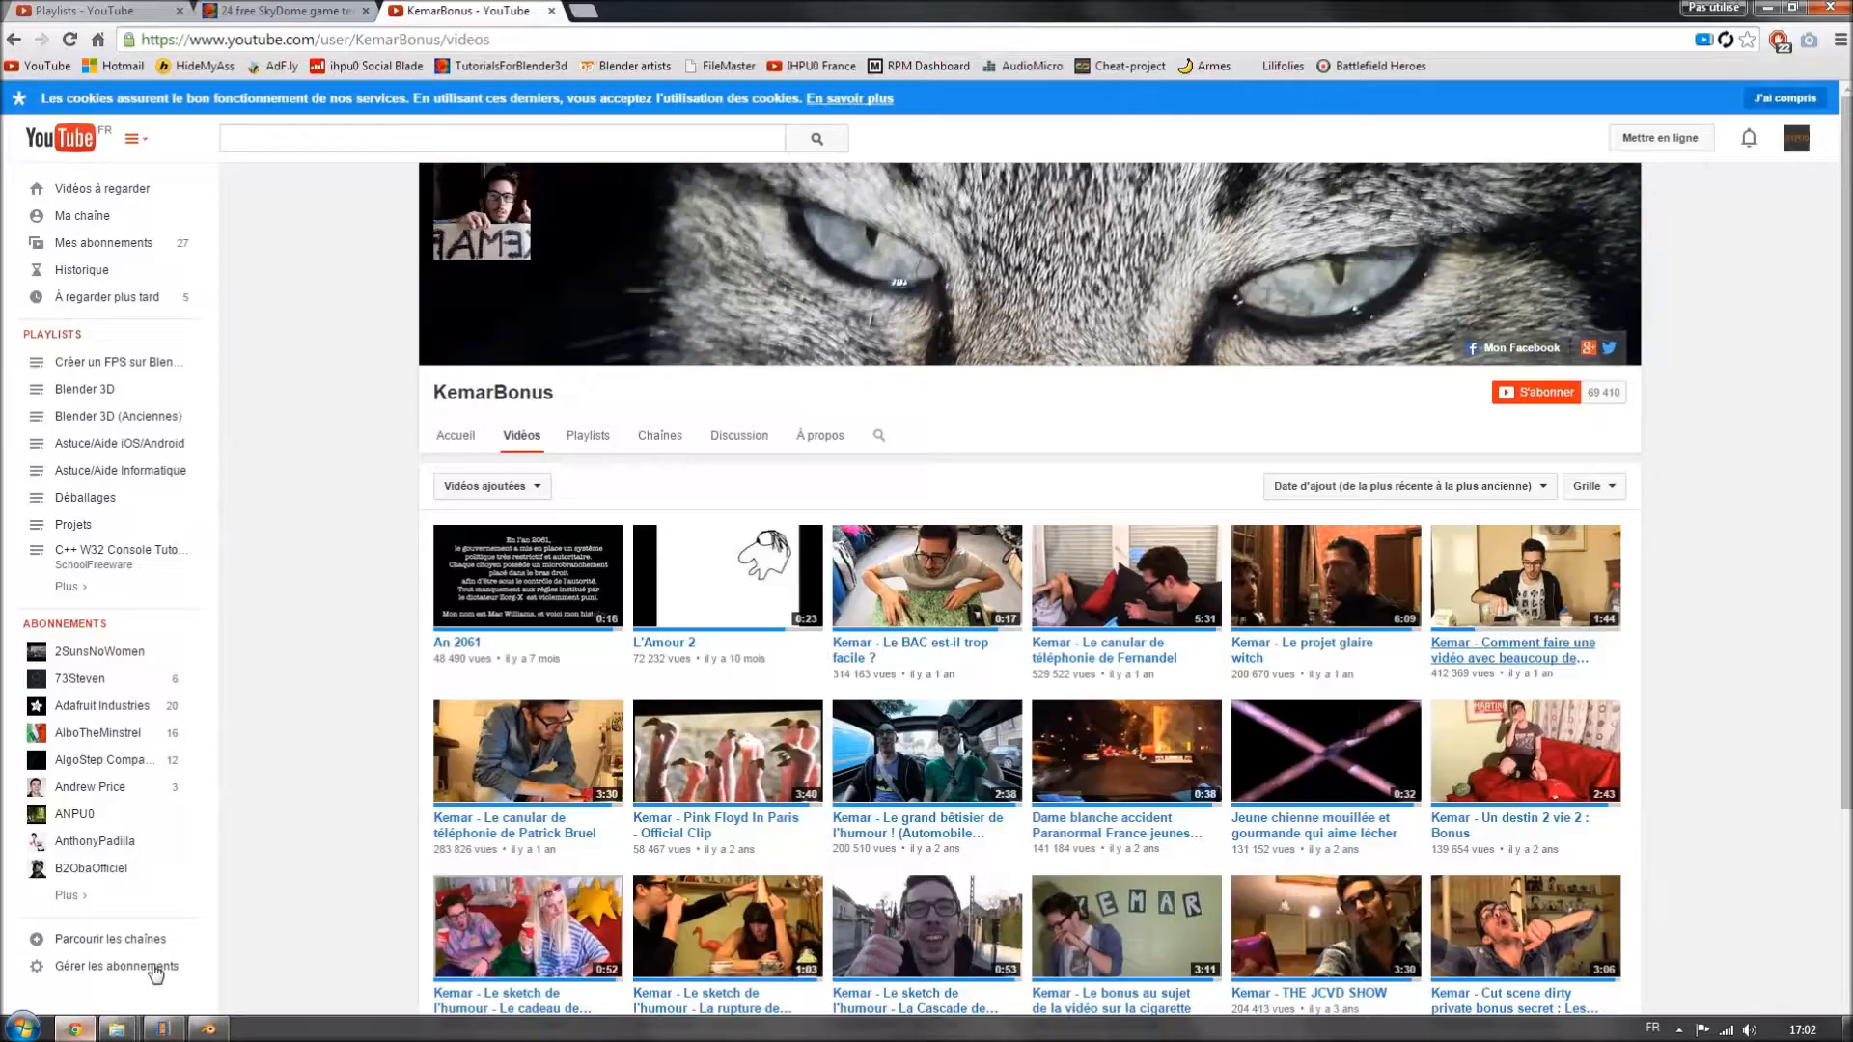
left_click(295, 11)
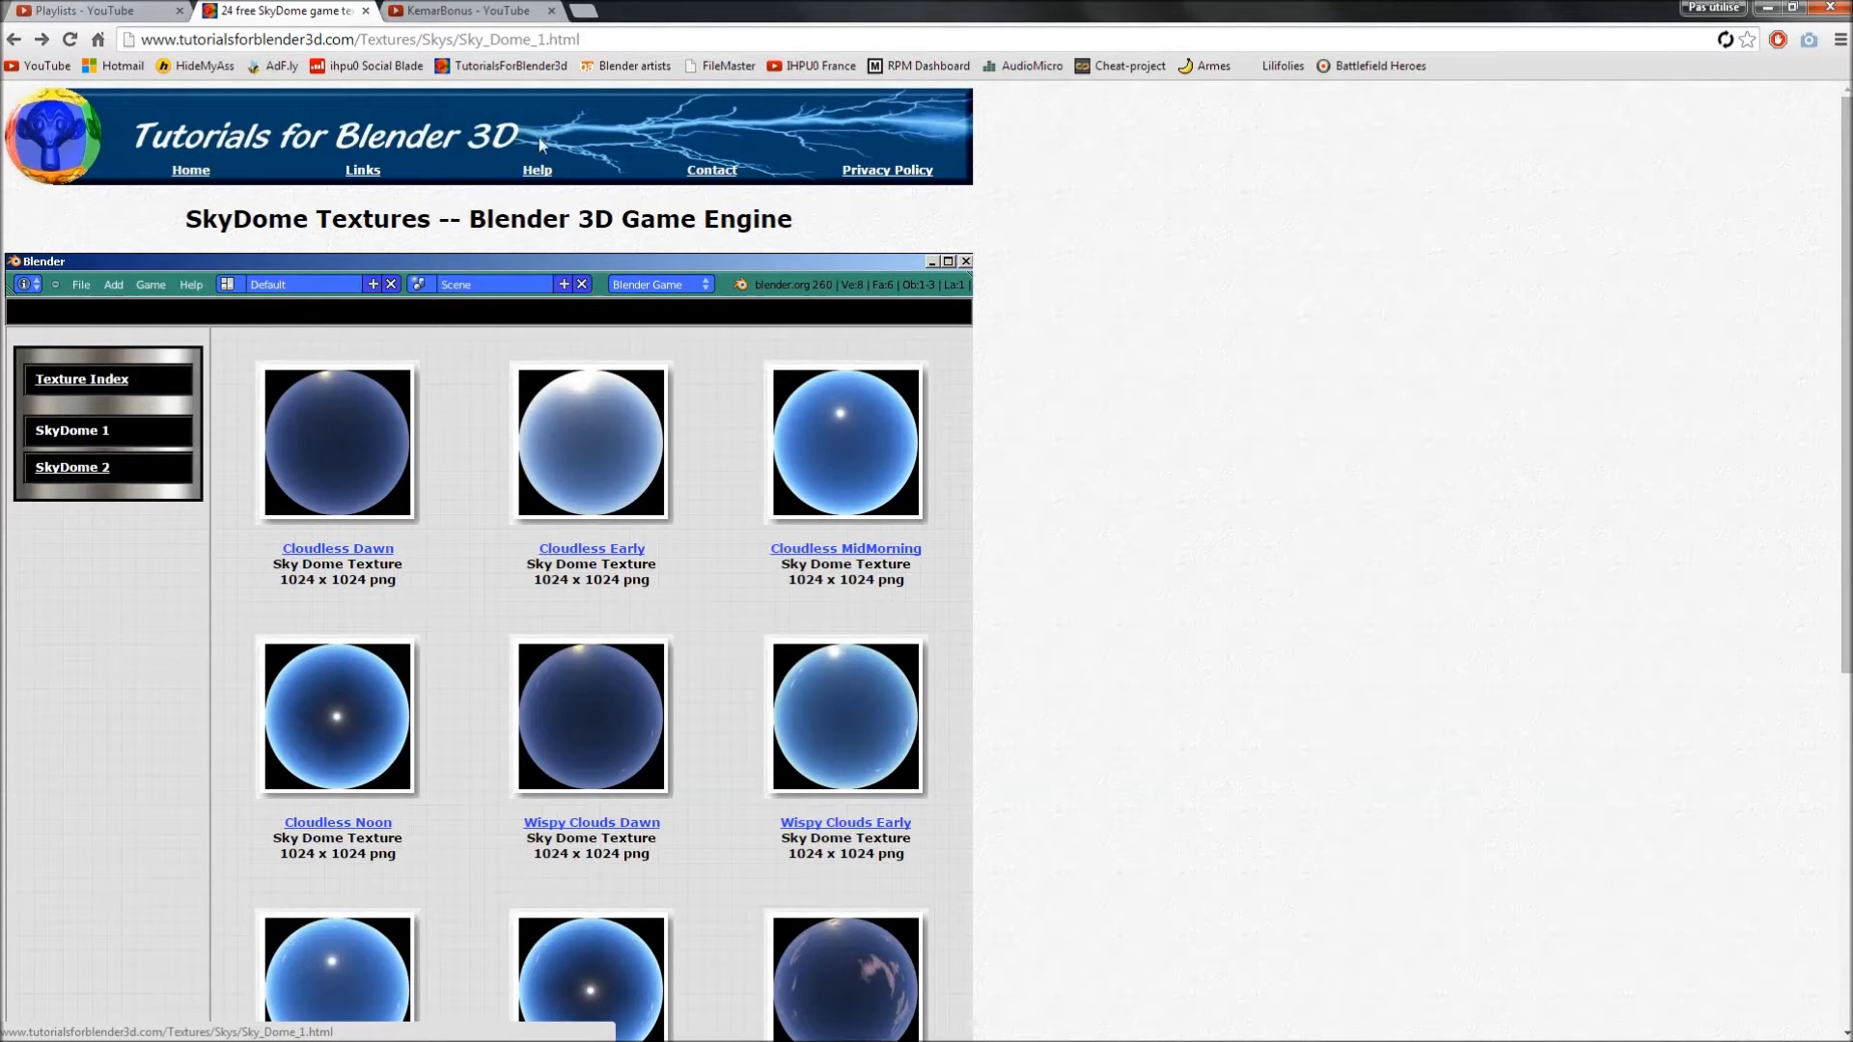
mouse_move(582, 39)
left_mouse_down()
mouse_move(317, 39)
mouse_move(579, 38)
left_mouse_up()
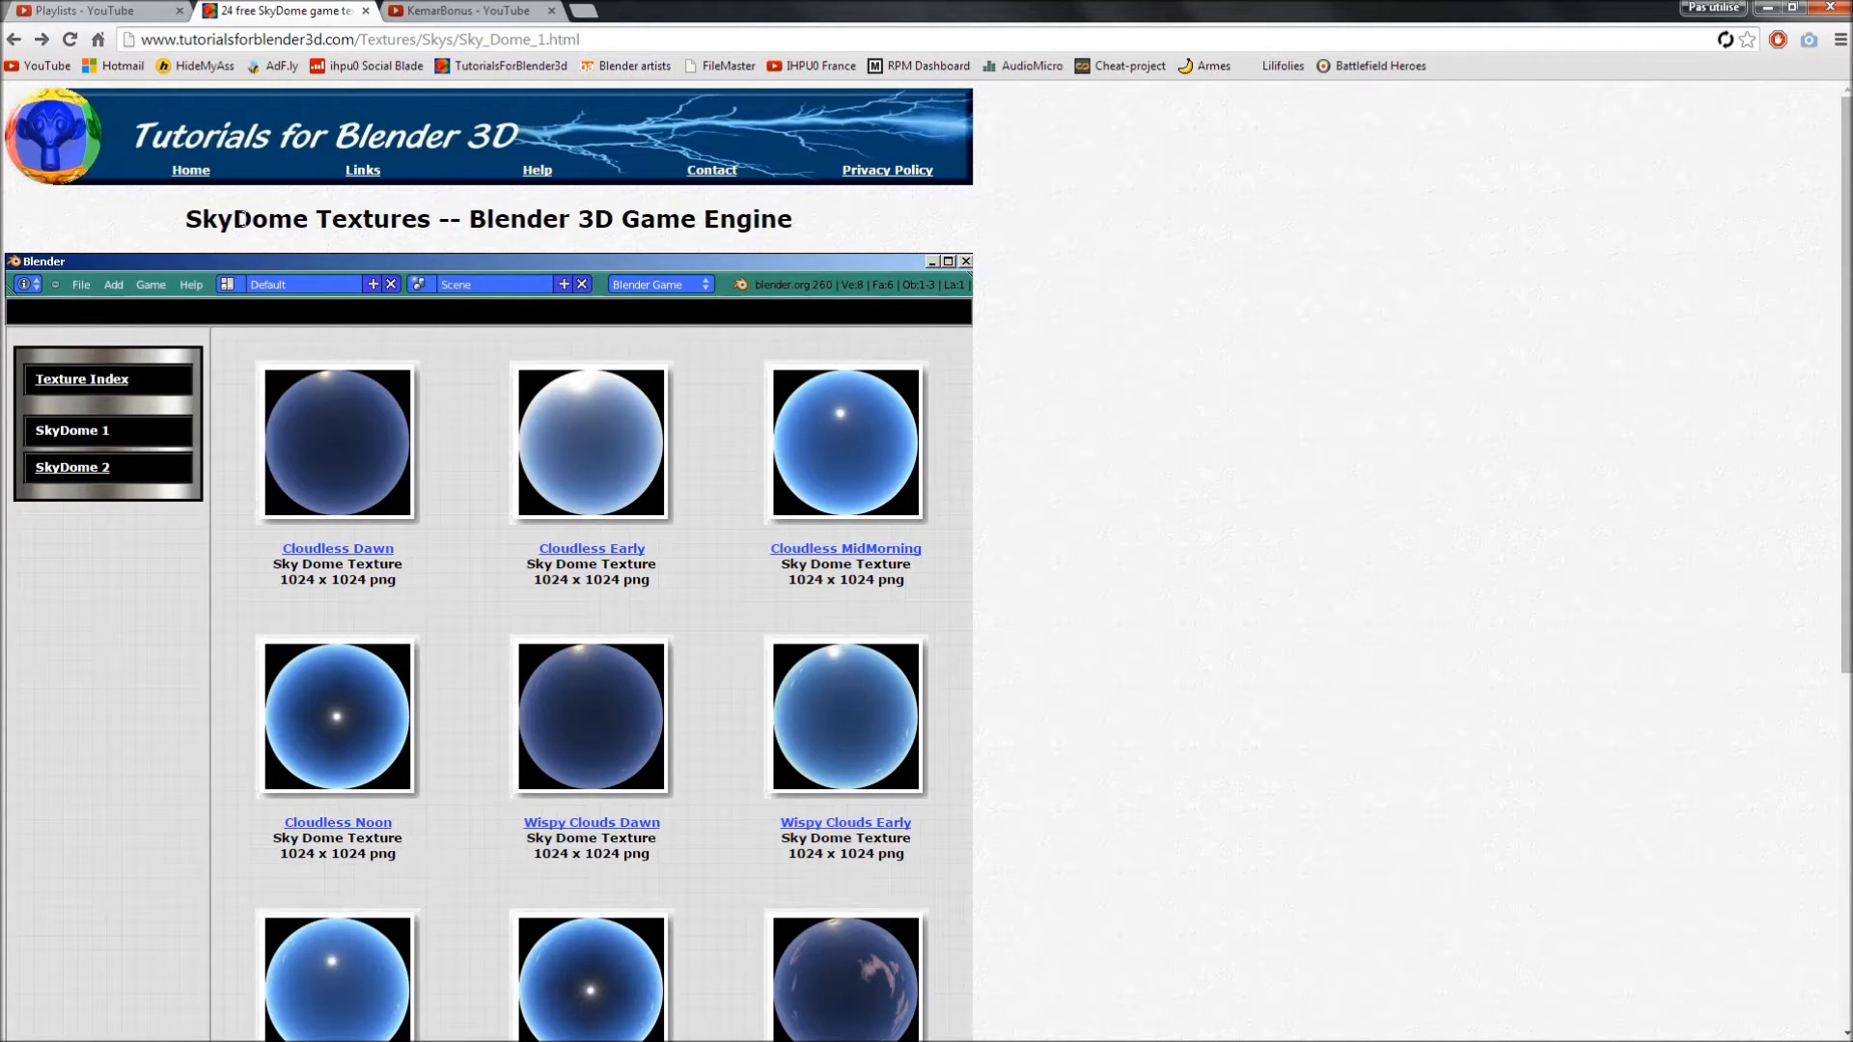
Step: Look through the sky dome textures offered on the page, from the cloudless to the few-clouds versions
scroll(566, 378, "down", 1)
scroll(565, 378, "up", 1)
scroll(467, 256, "down", 6)
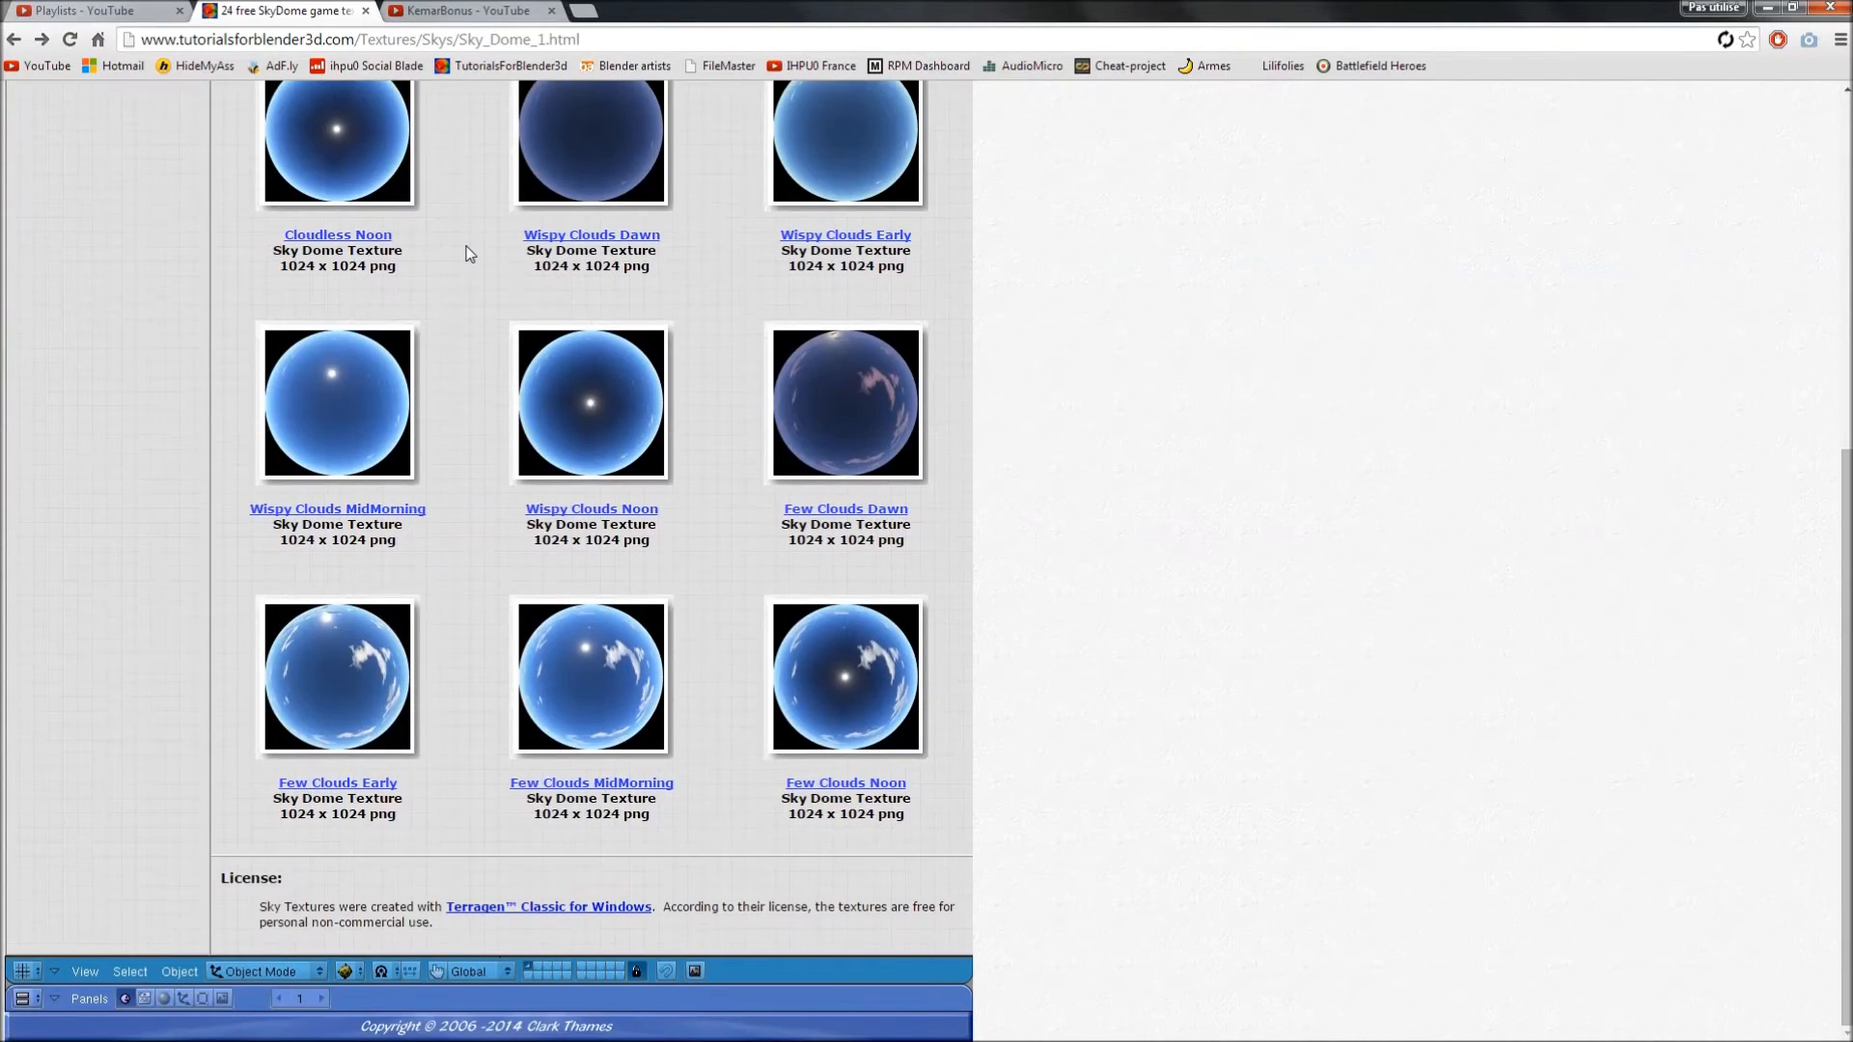
scroll(467, 255, "up", 6)
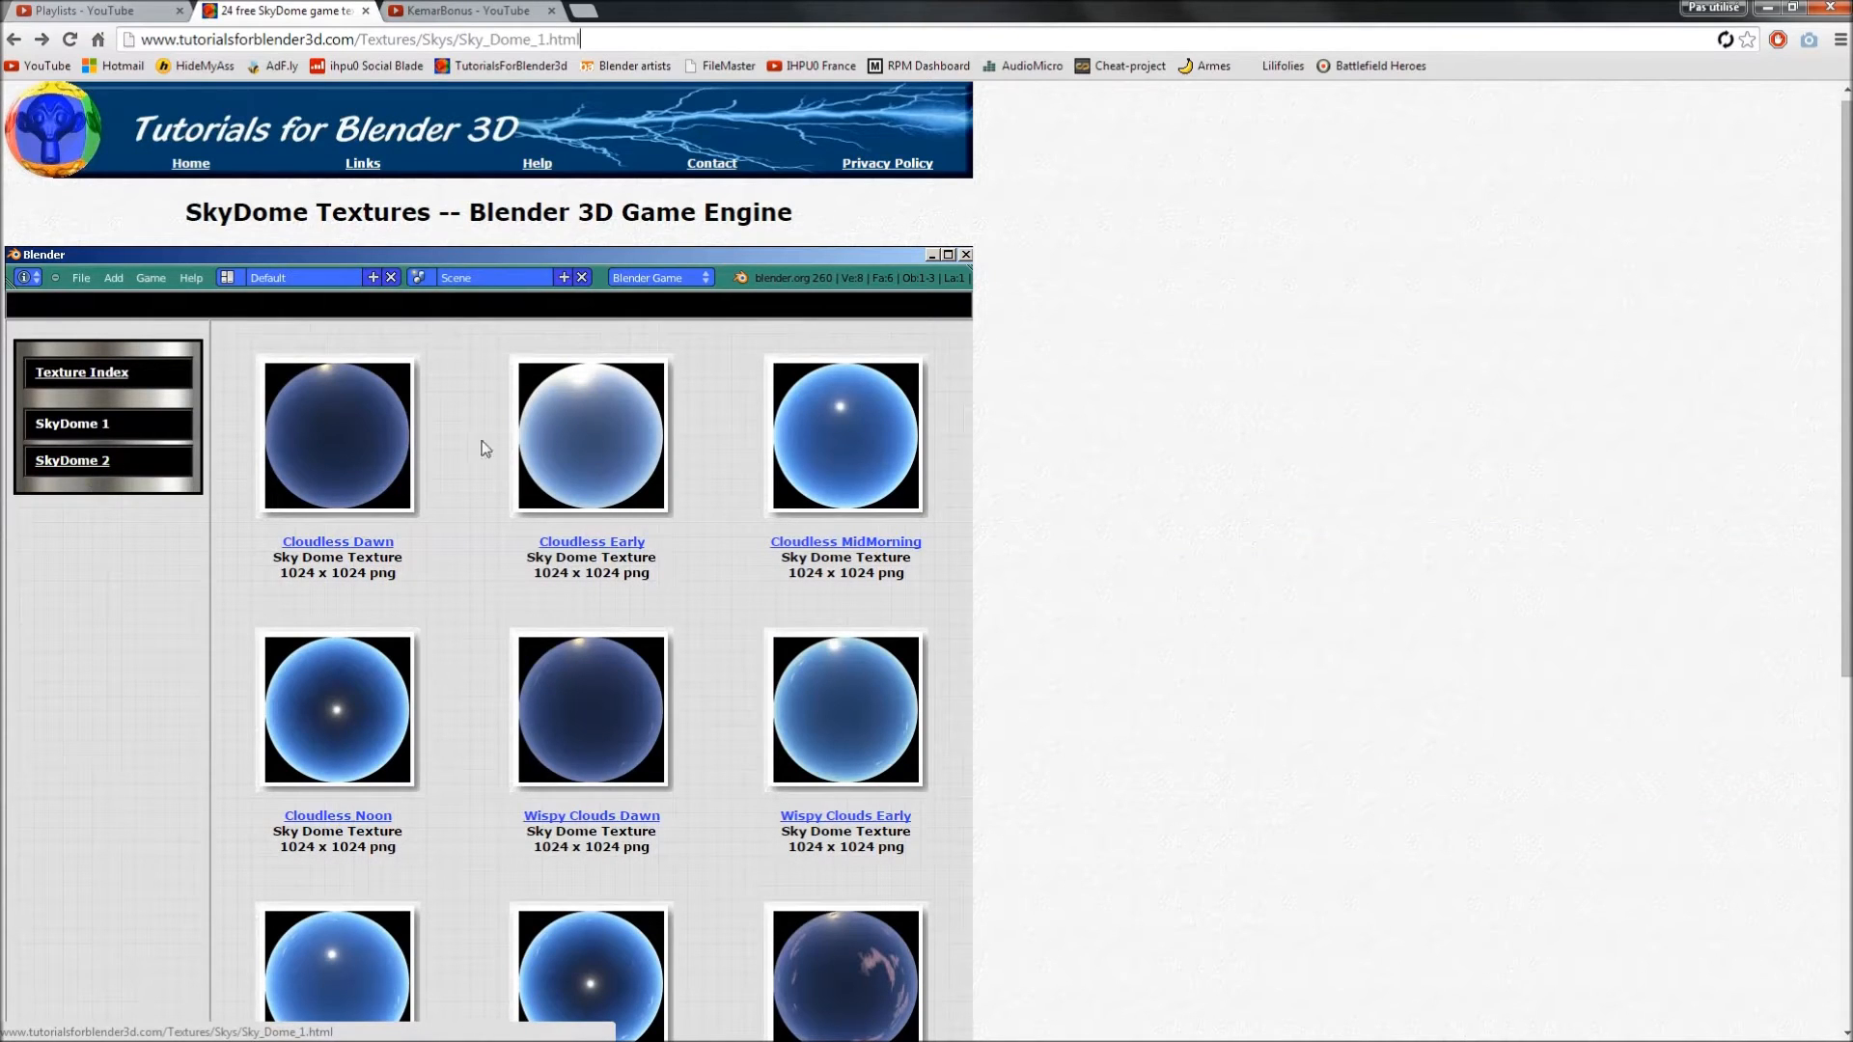
scroll(582, 468, "down", 3)
scroll(676, 405, "down", 3)
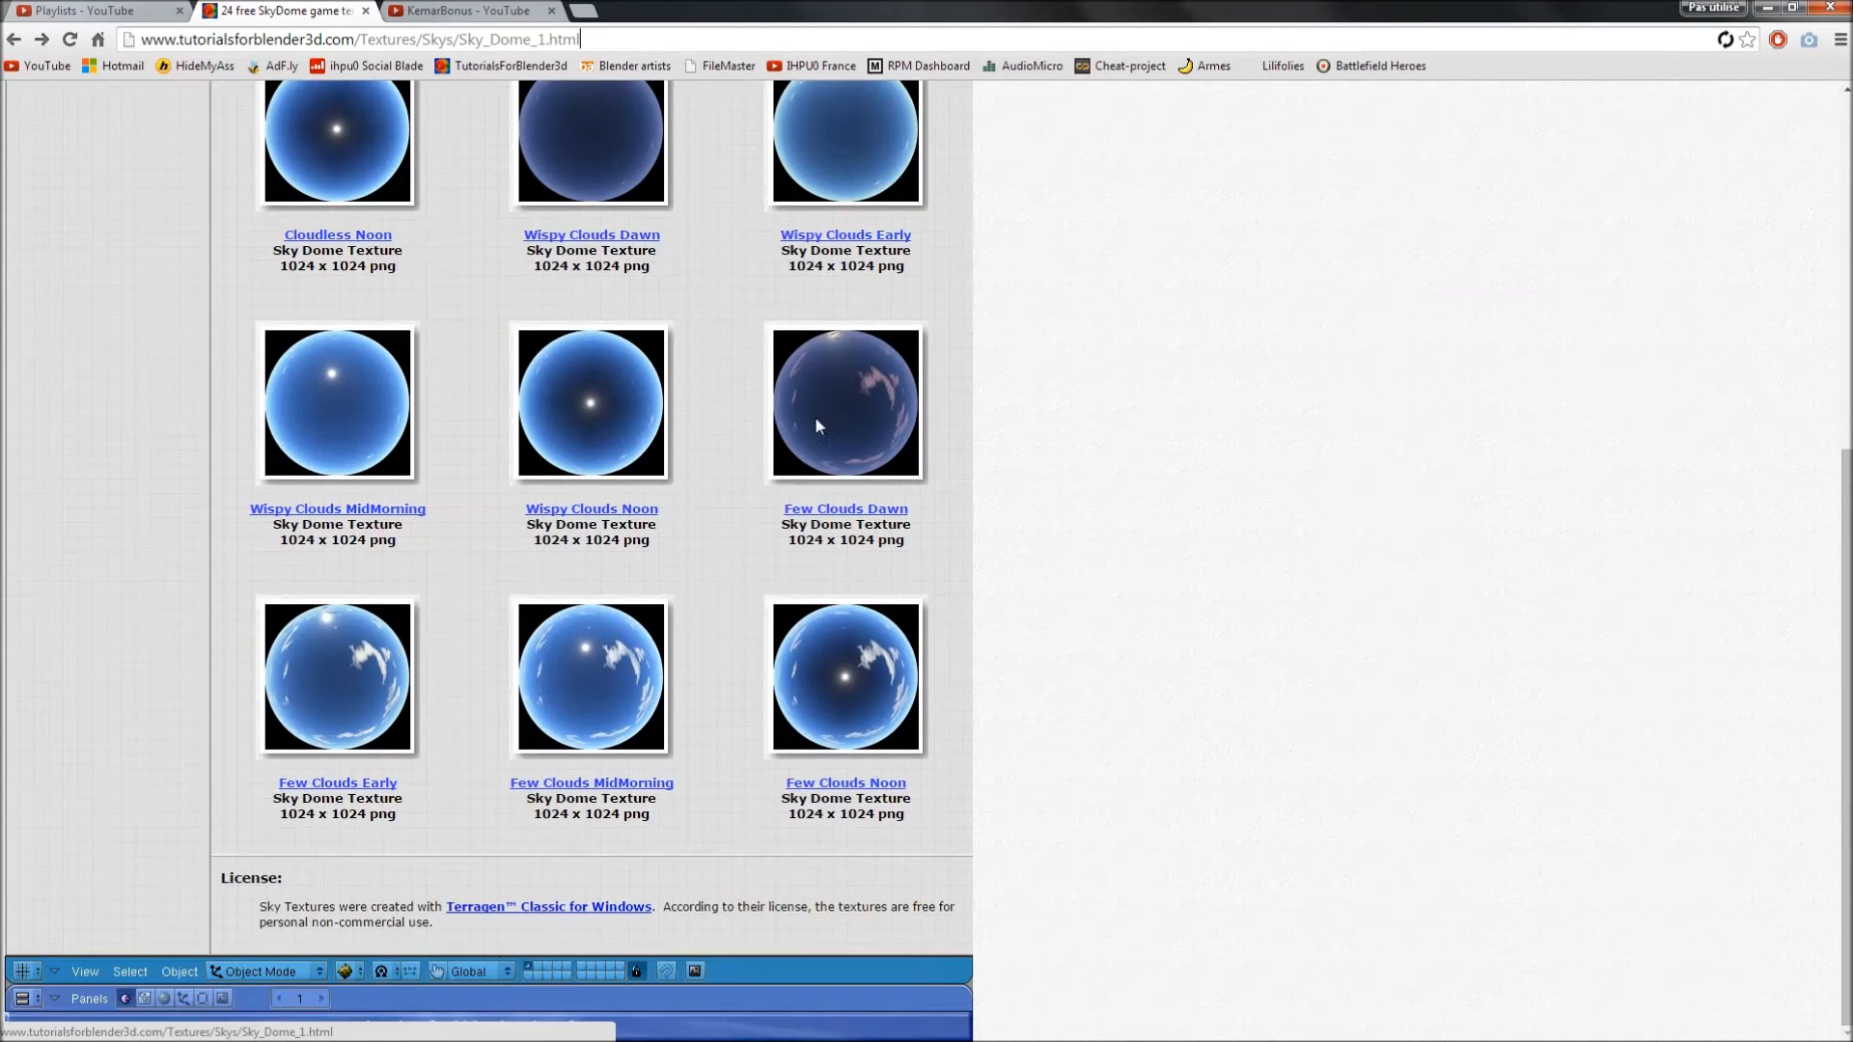
Step: View the Few Clouds MidMorning texture at full size with its image saving options, and return to Blender
left_click(579, 783)
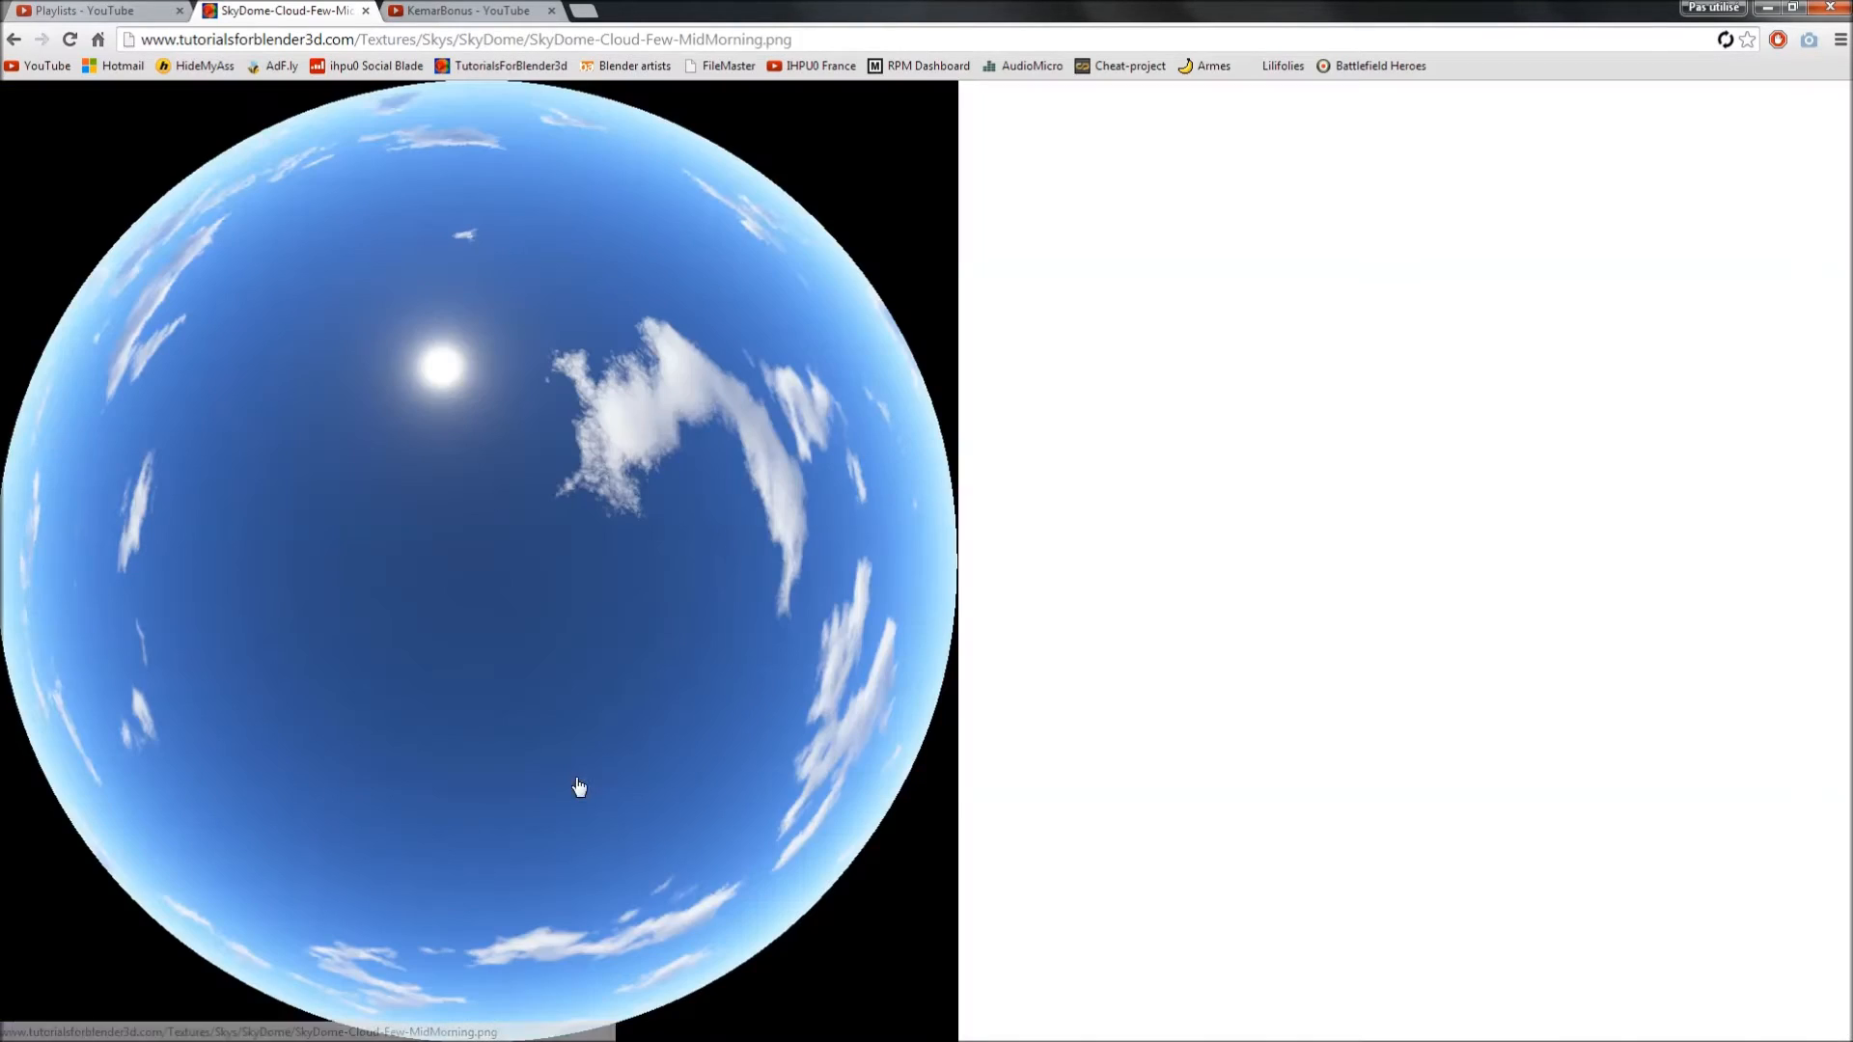
right_click(458, 499)
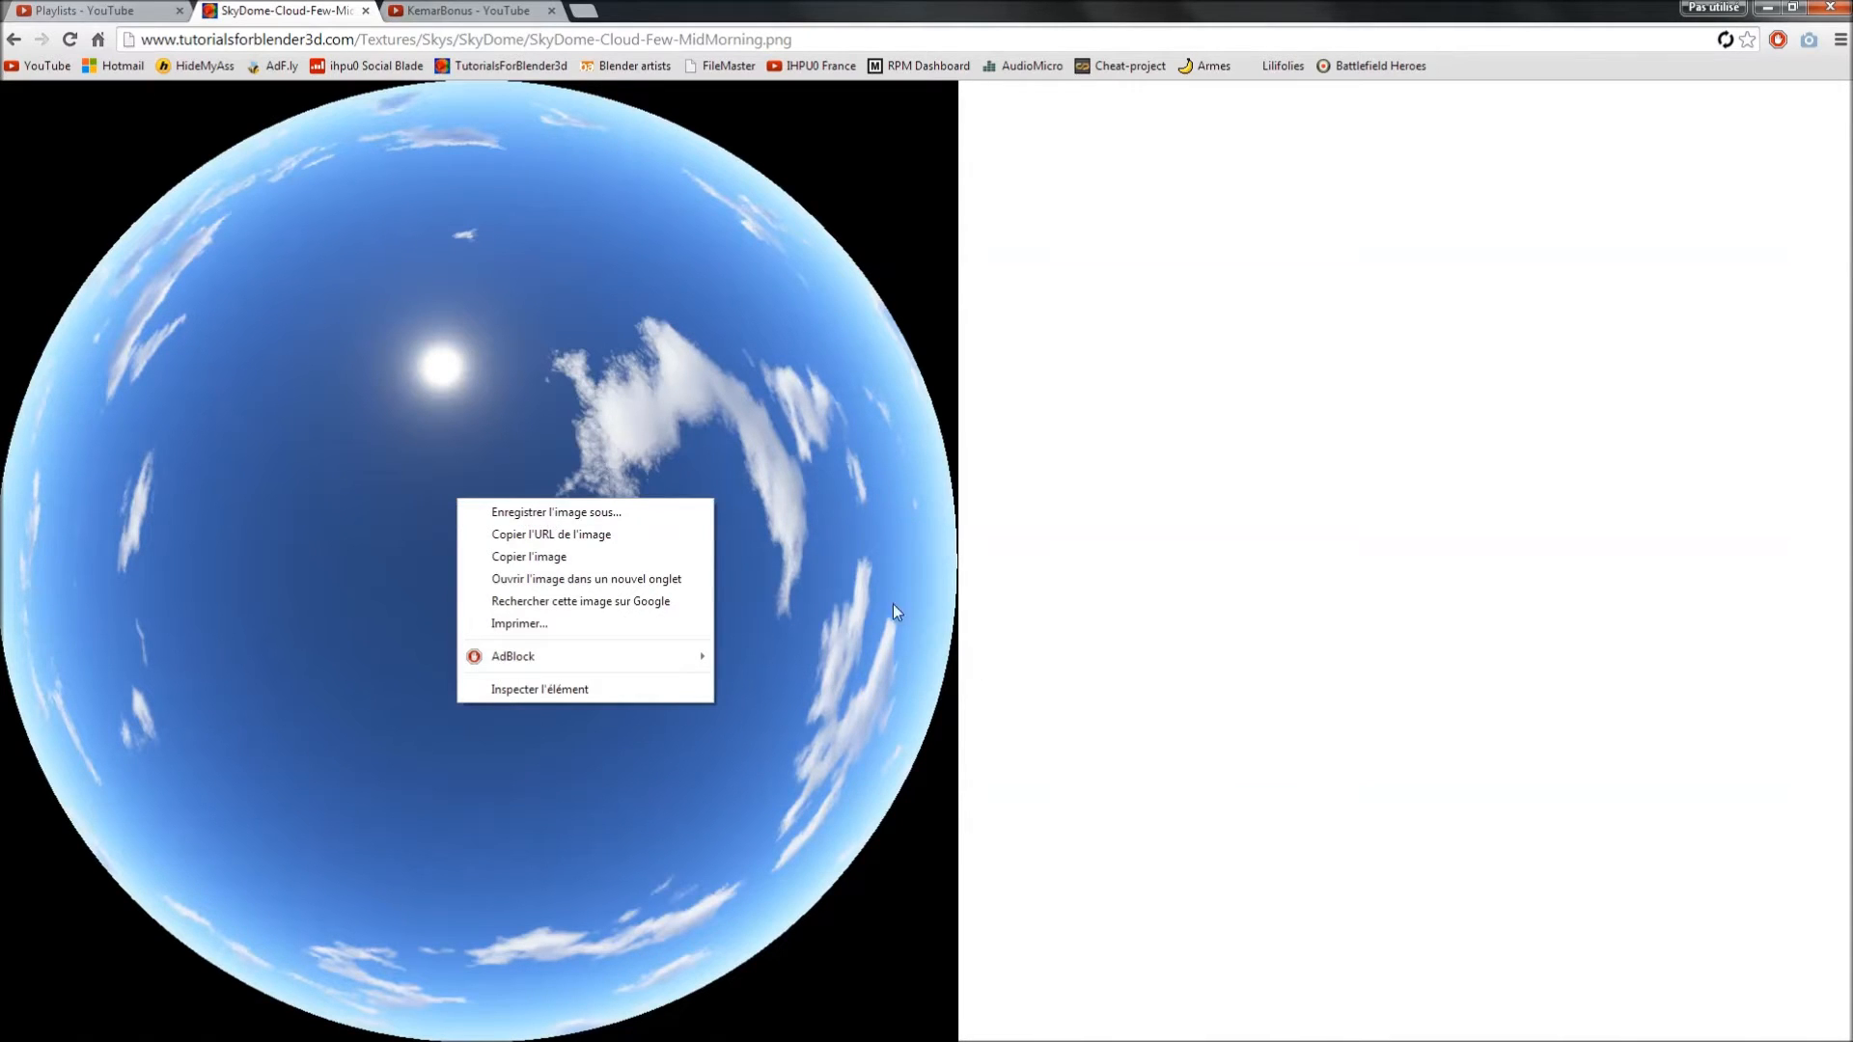
left_click(12, 40)
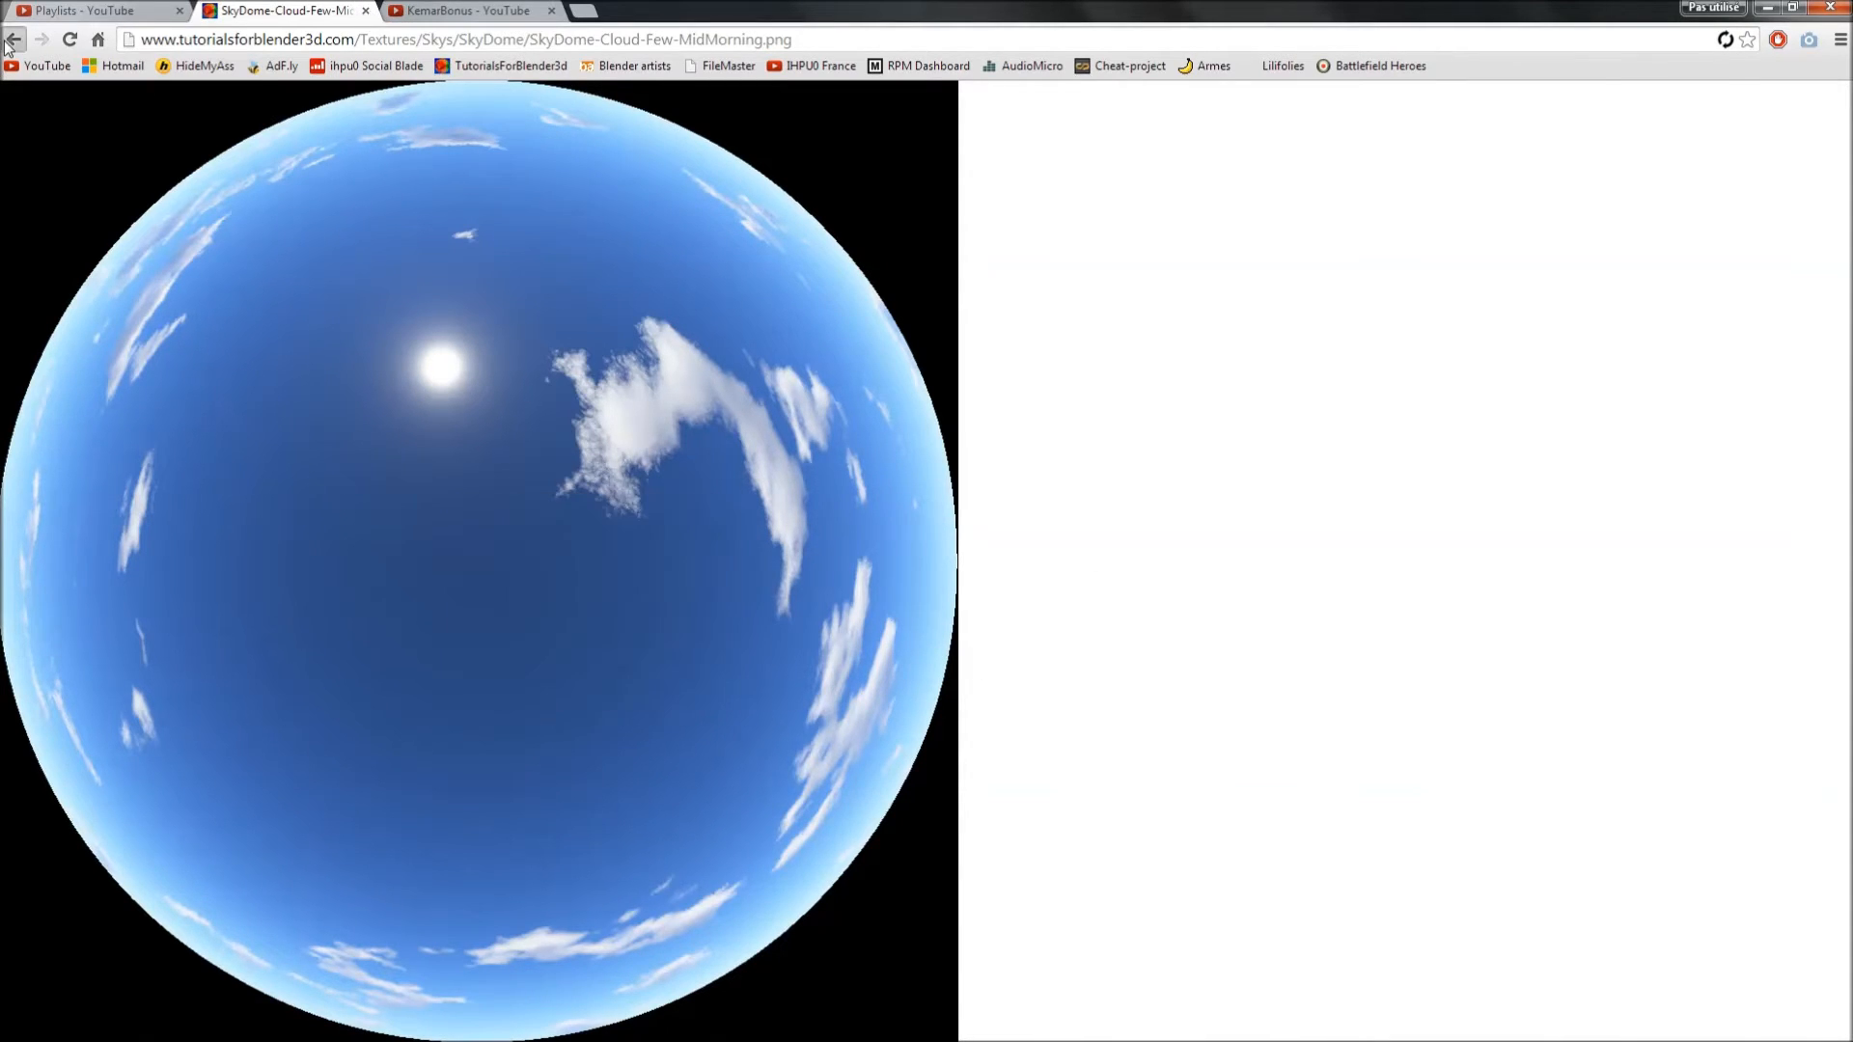
scroll(629, 440, "up", 6)
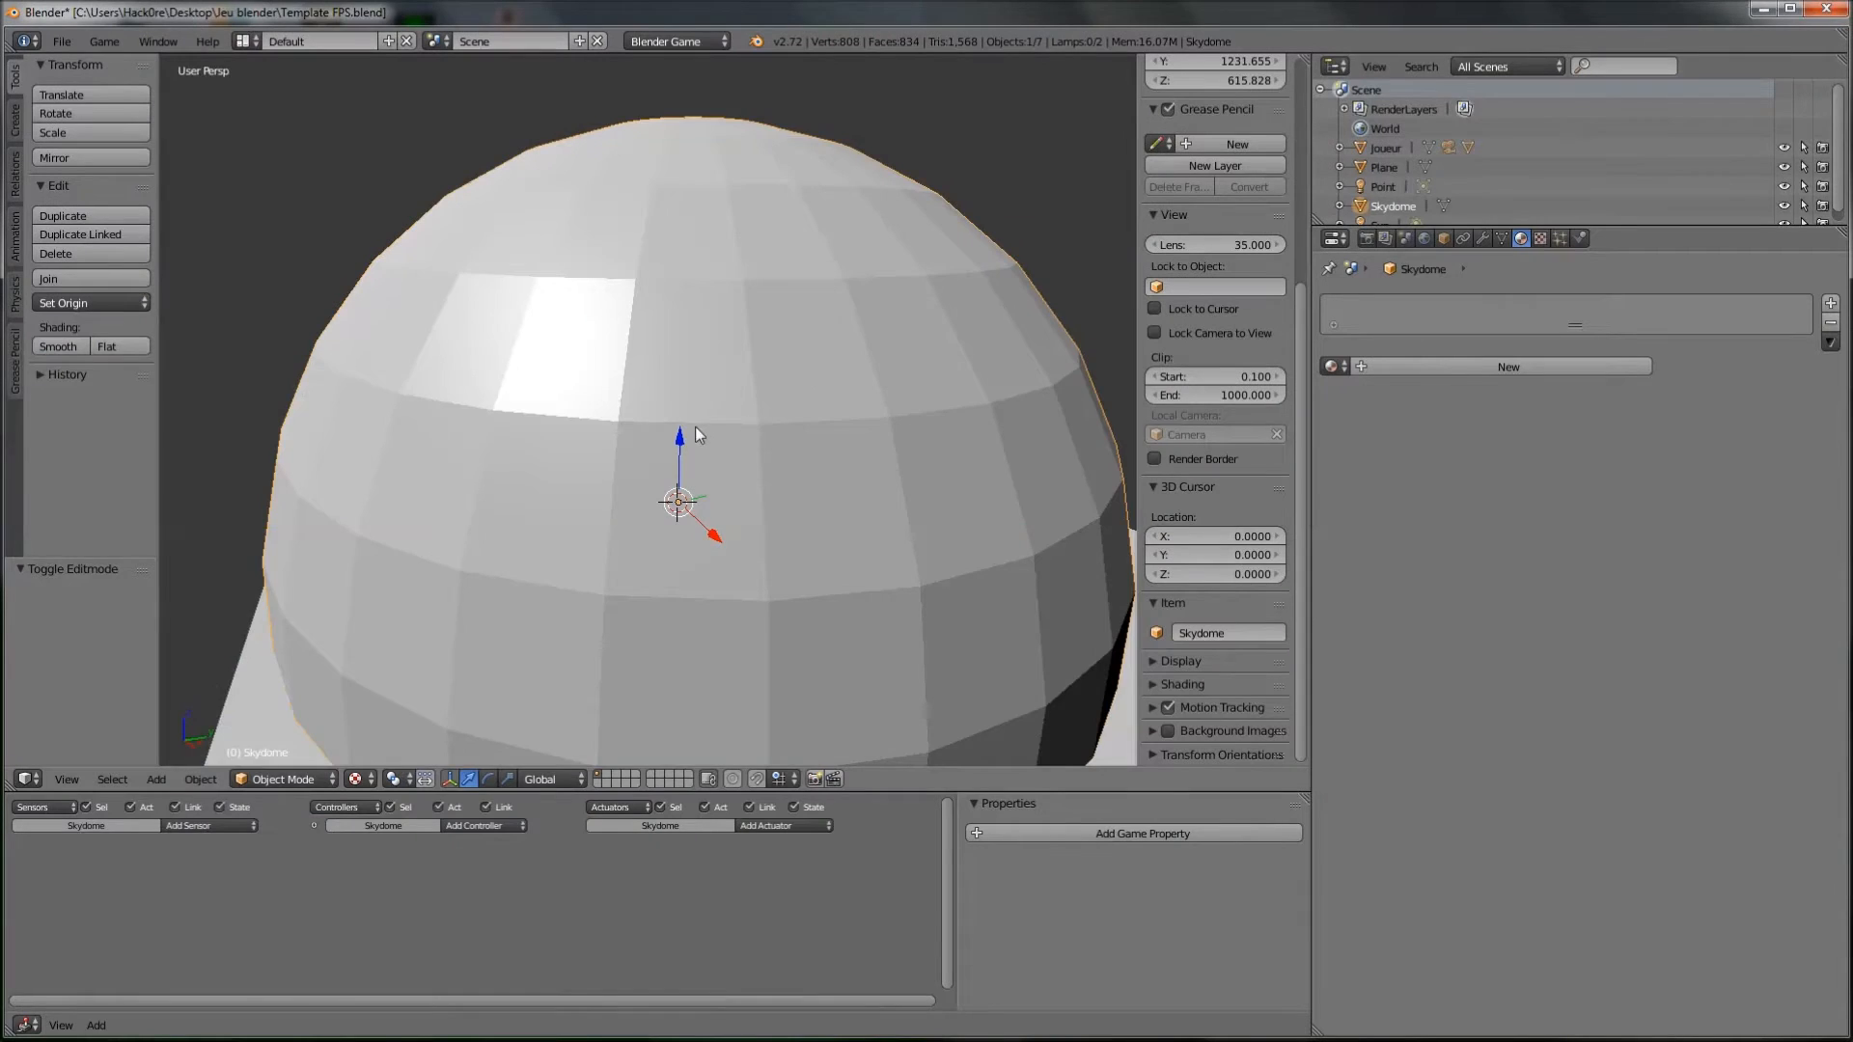
Step: Add a new material to the Skydome and set its diffuse intensity to 1.000
middle_click_drag(698, 434, 772, 444)
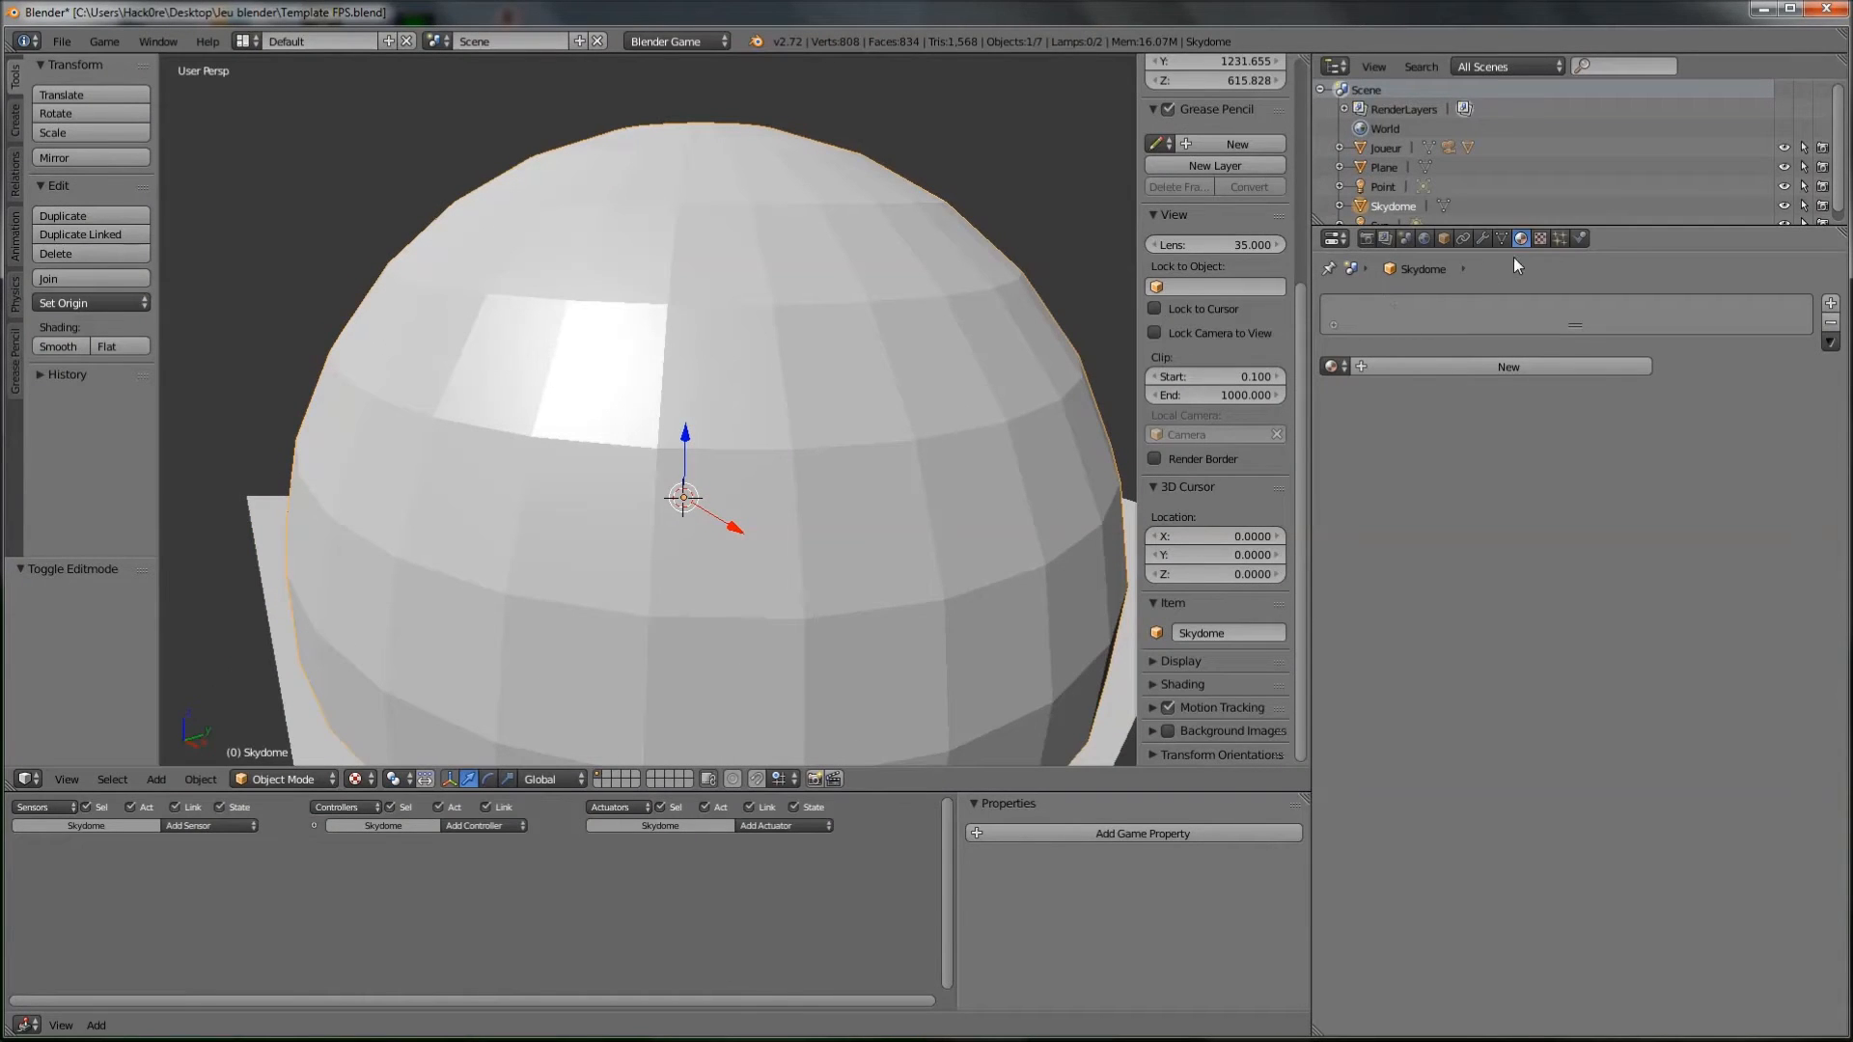
middle_click_drag(681, 259, 652, 229)
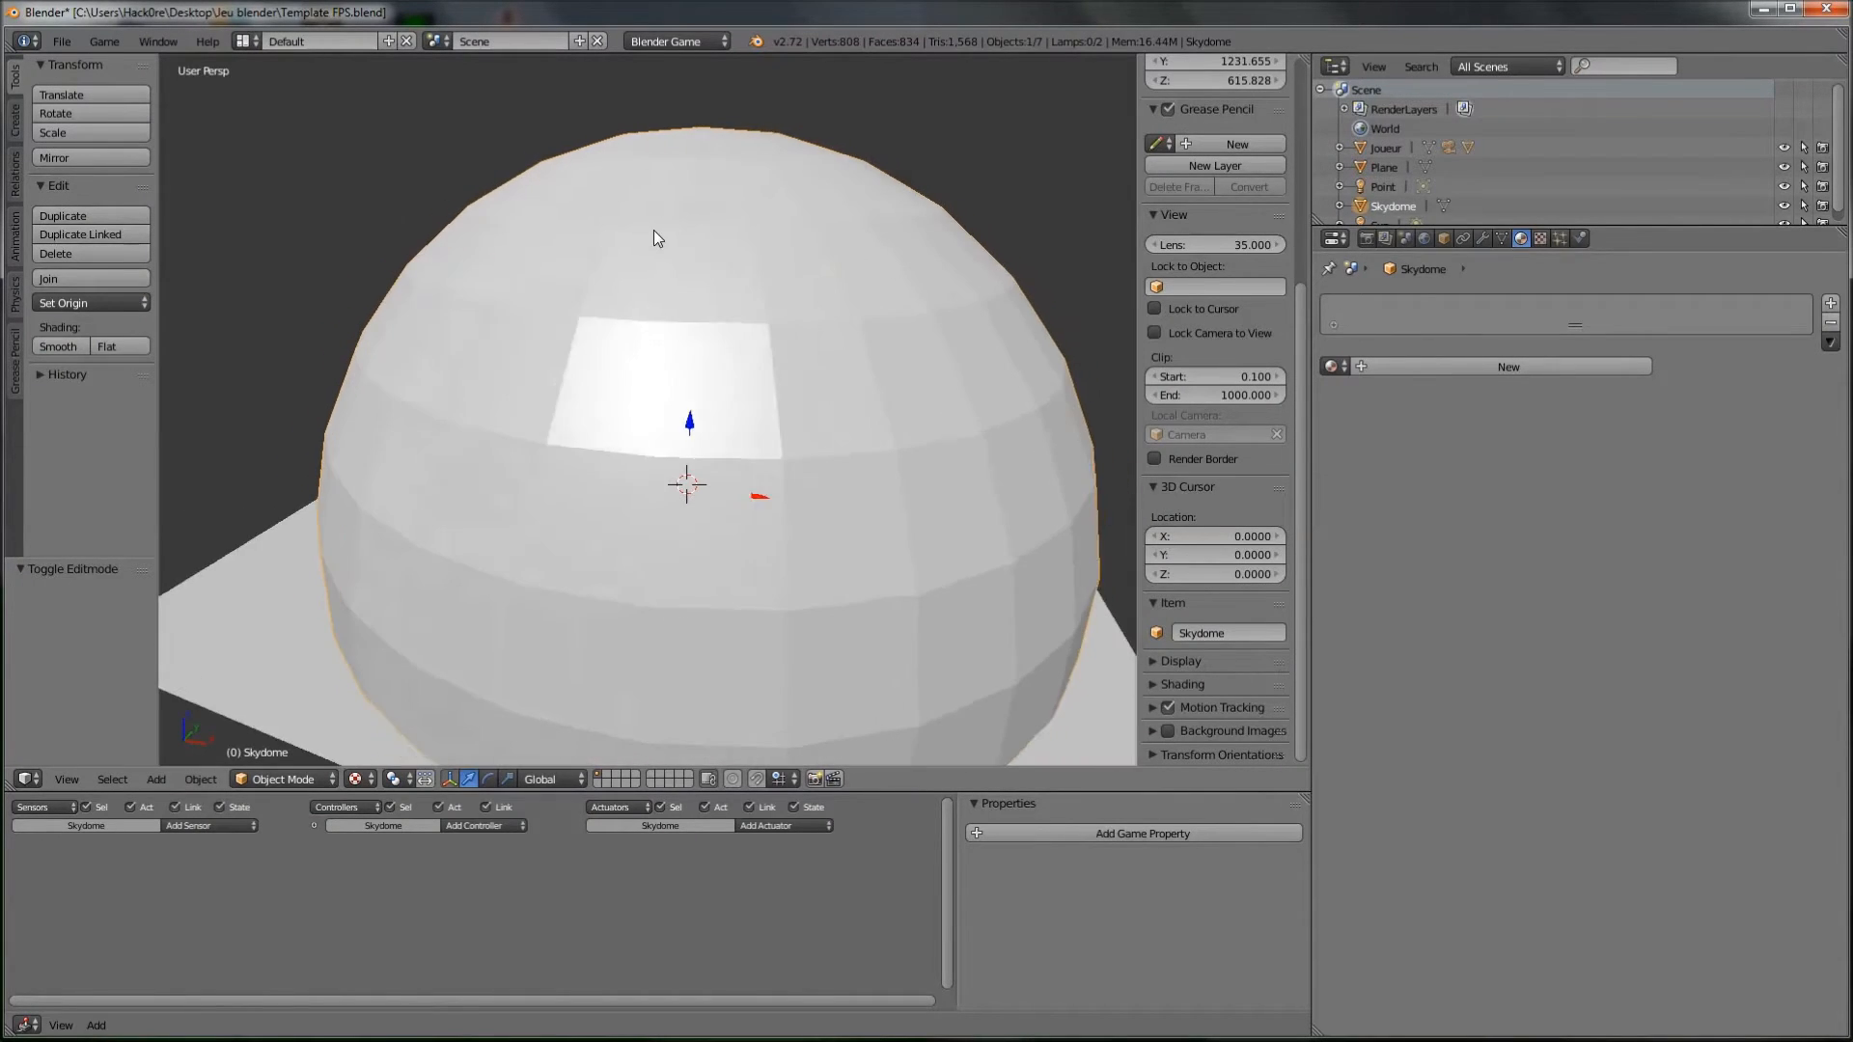
left_click(1487, 370)
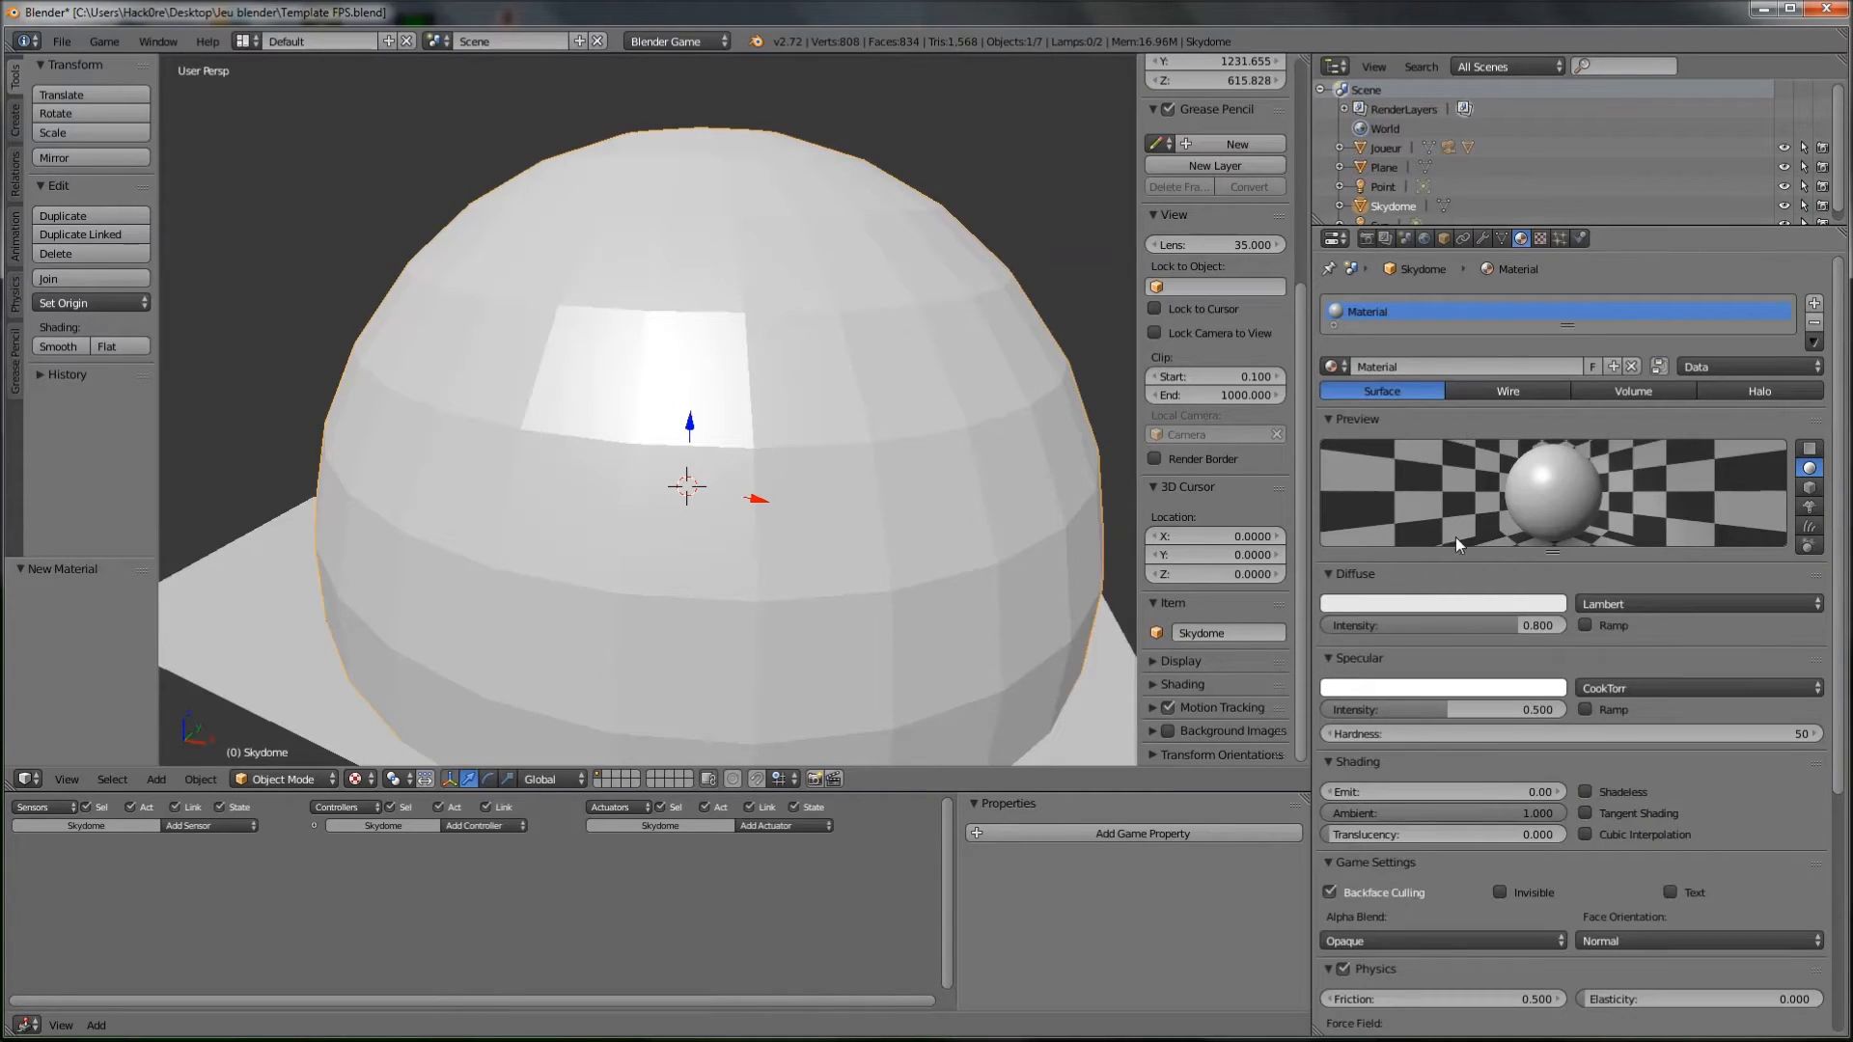
left_click_drag(1496, 626, 1567, 626)
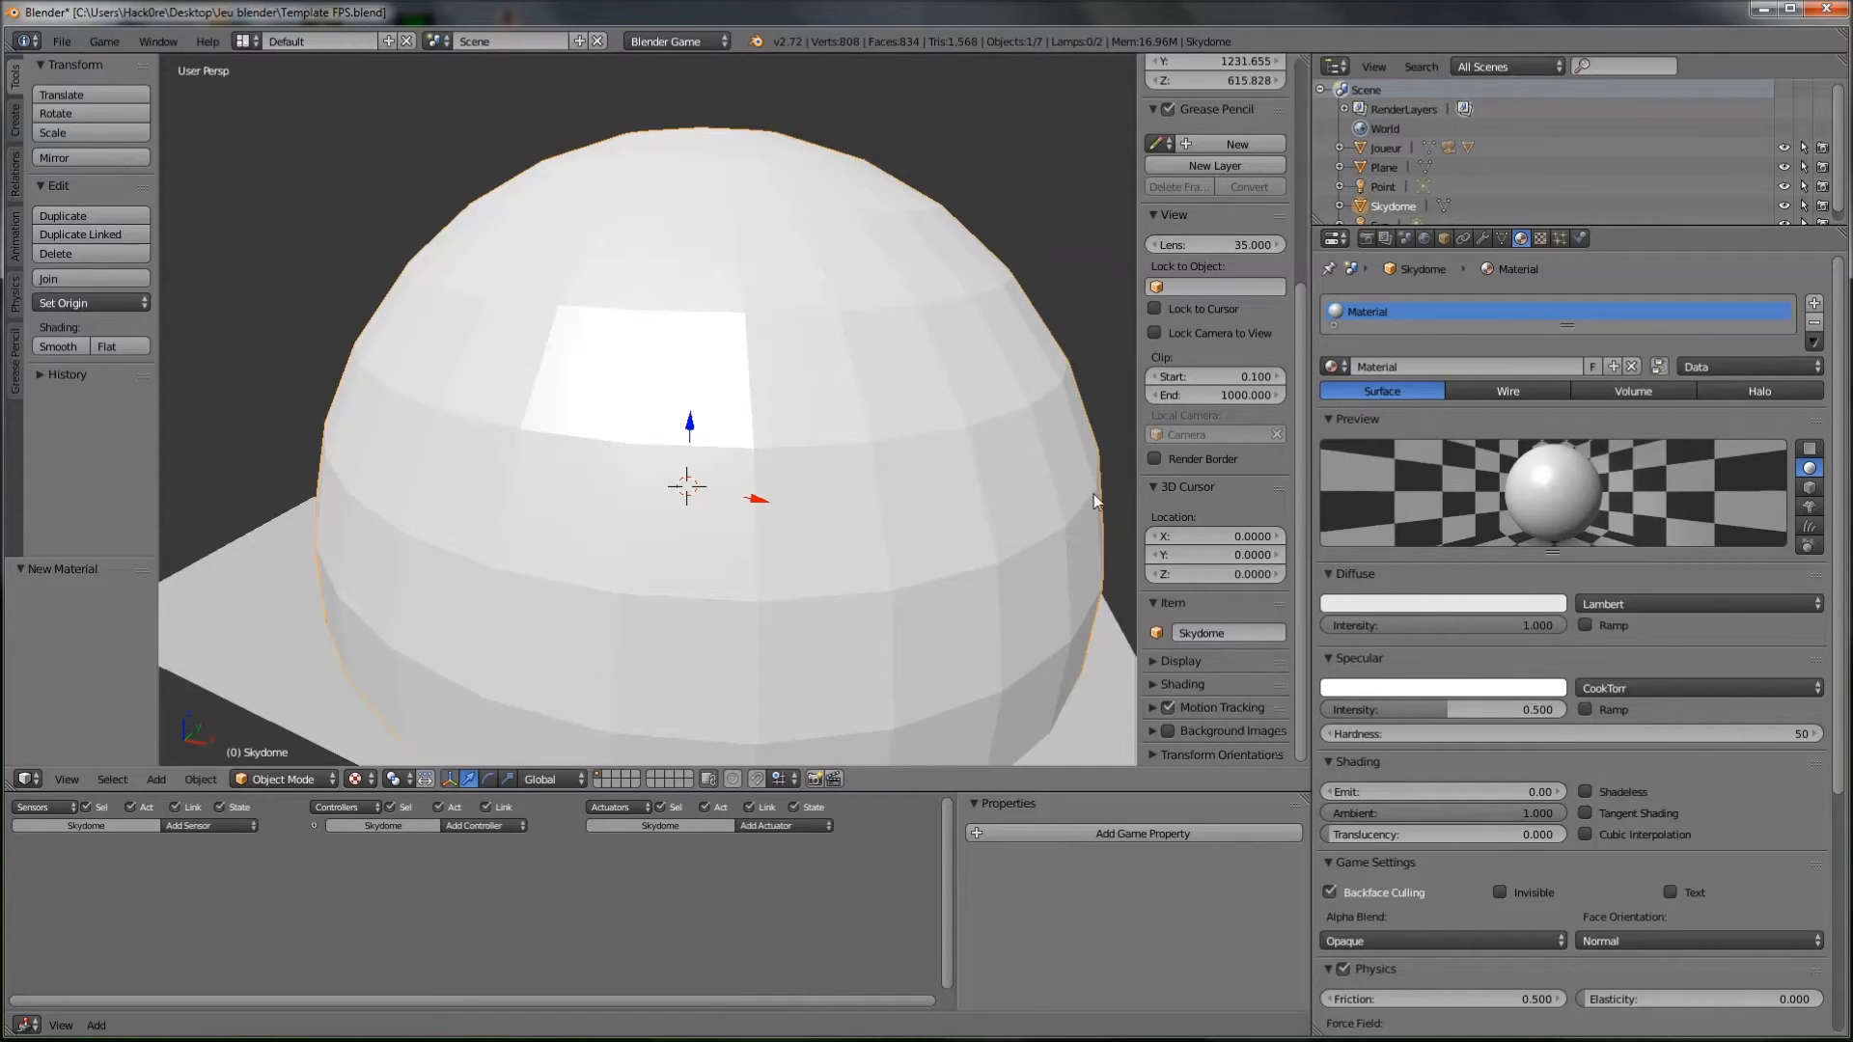
Step: Add a texture to the Skydome material and load SkyDome-Cloud-Medium-MidMorning.png as its image
left_click(1542, 239)
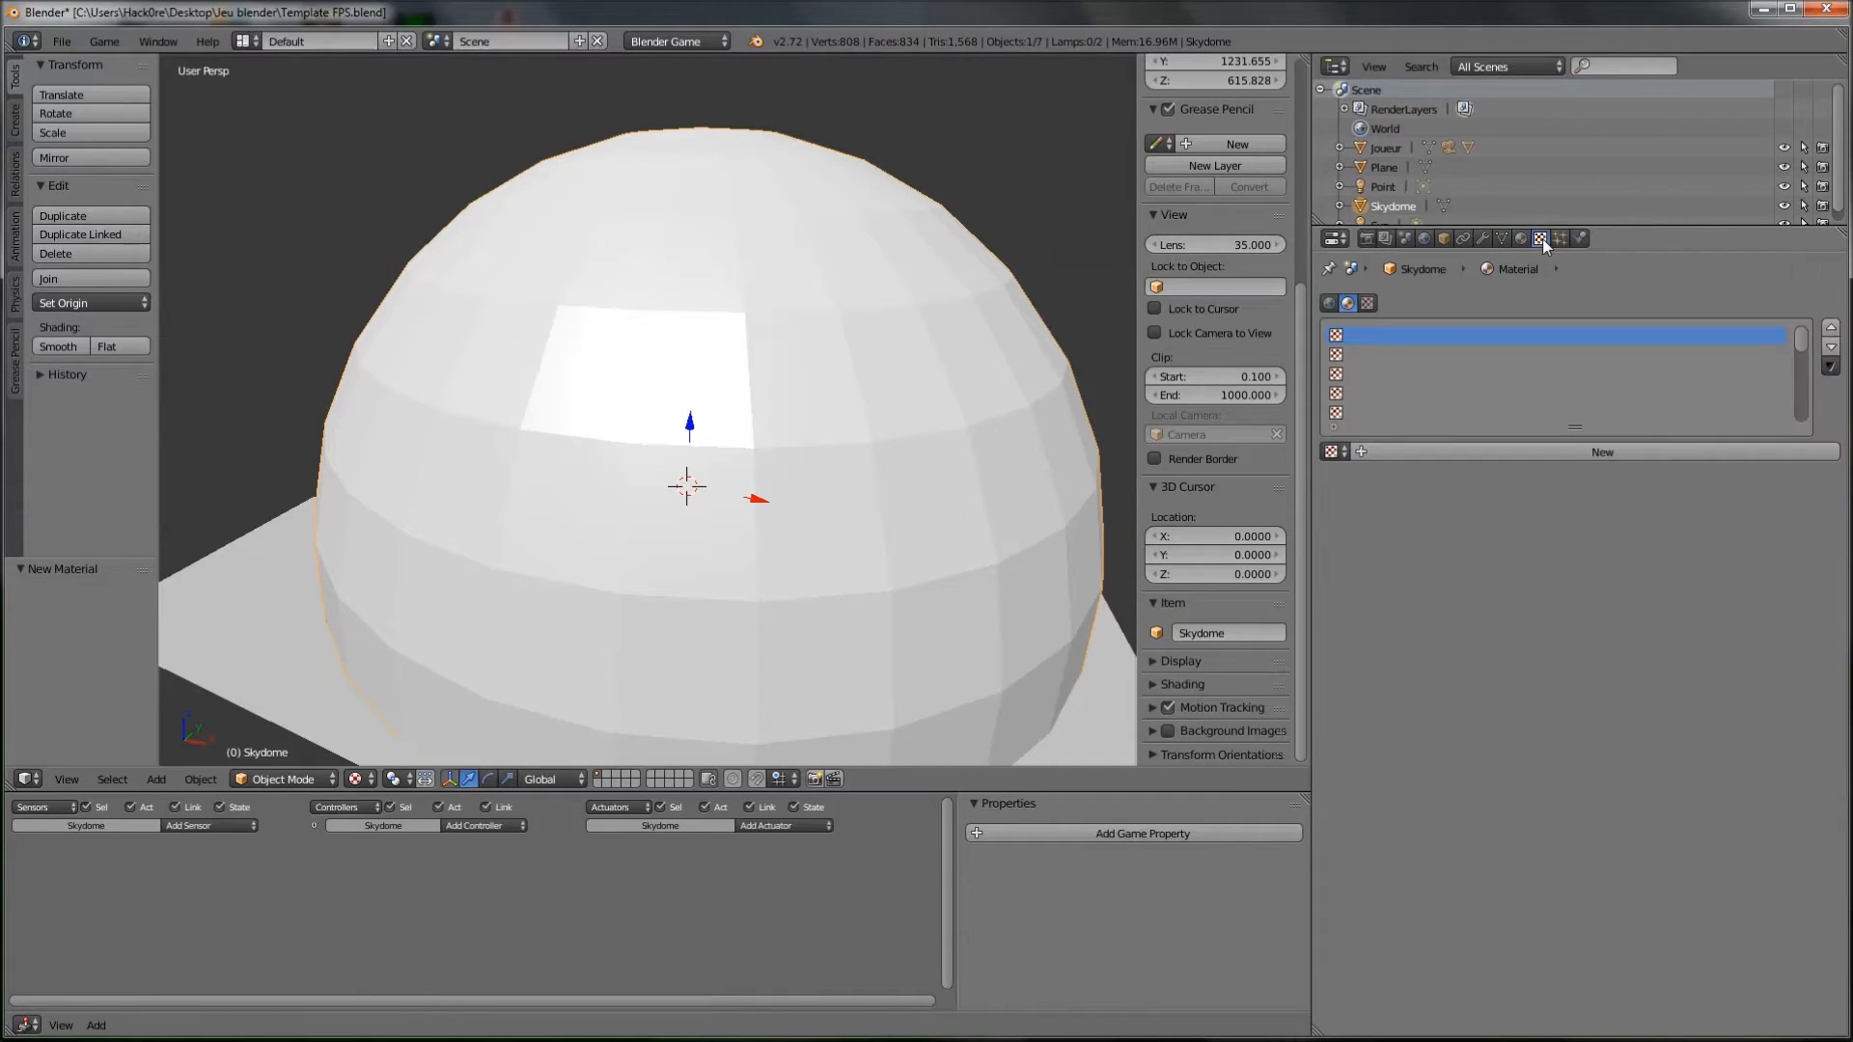
left_click(1501, 452)
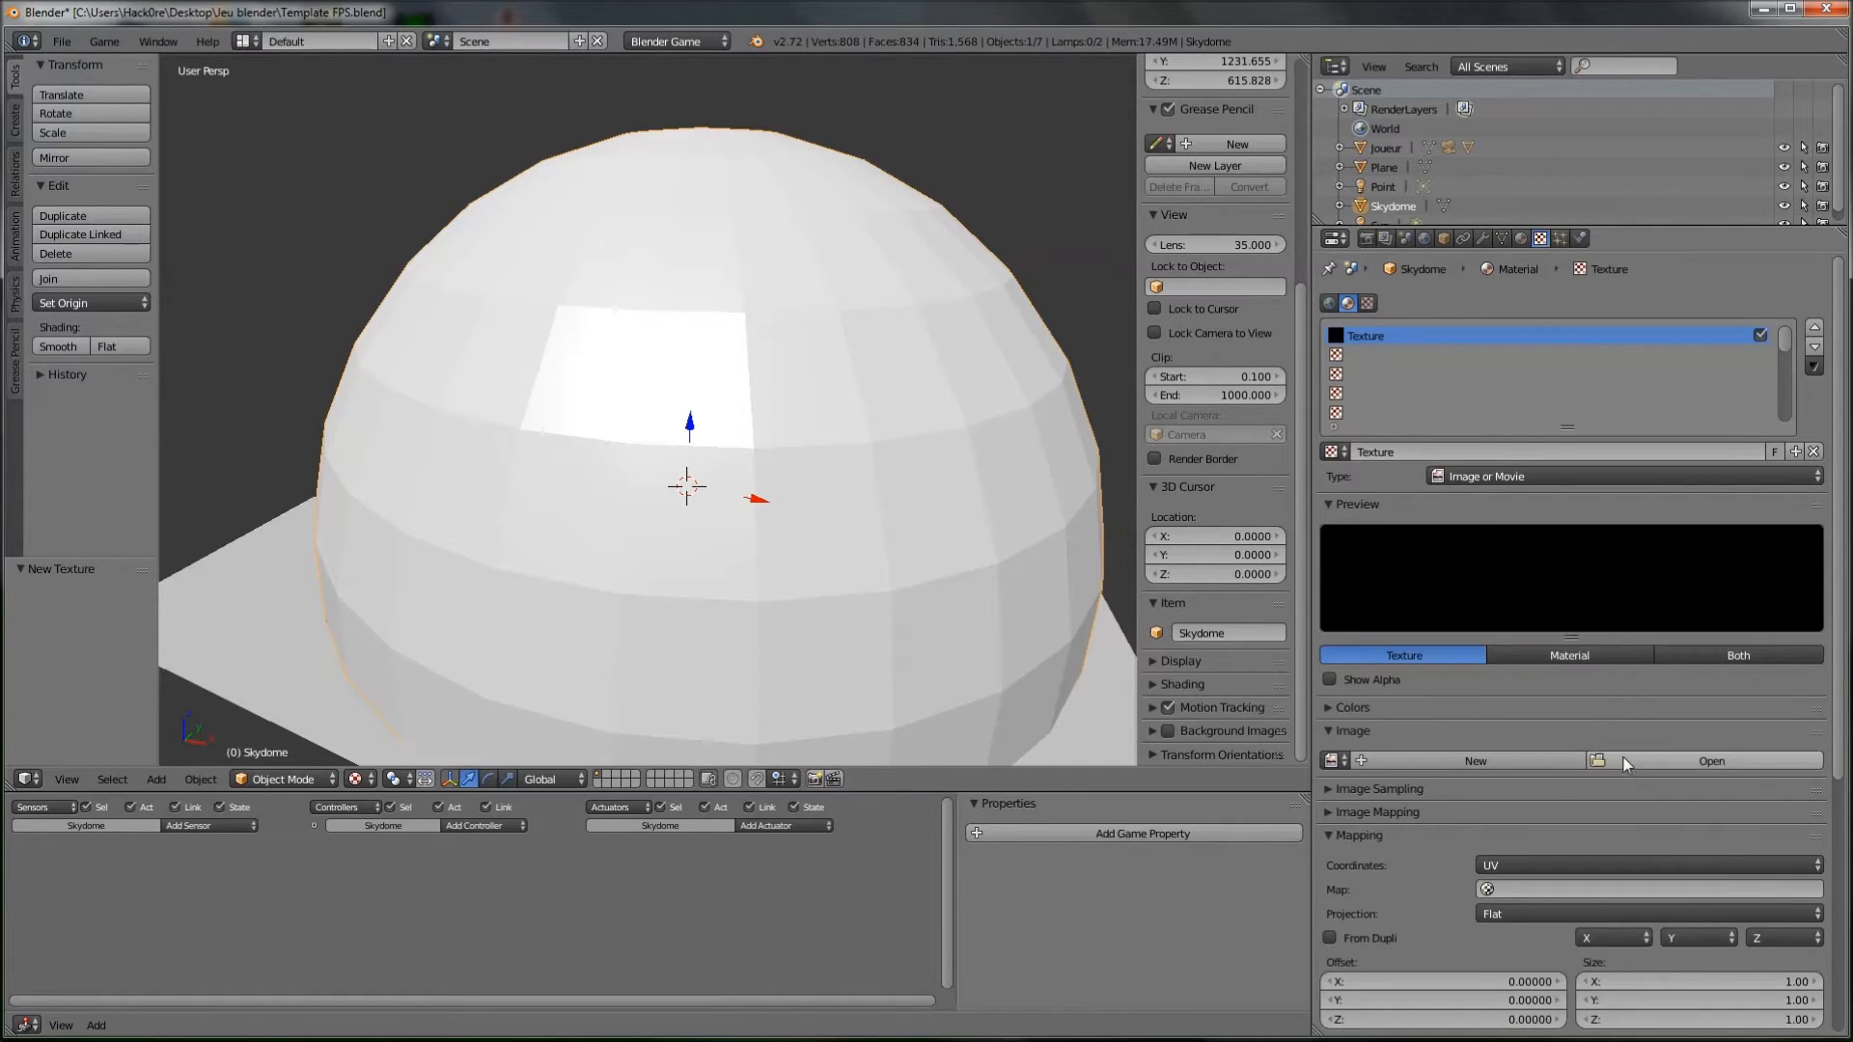
left_click(1652, 754)
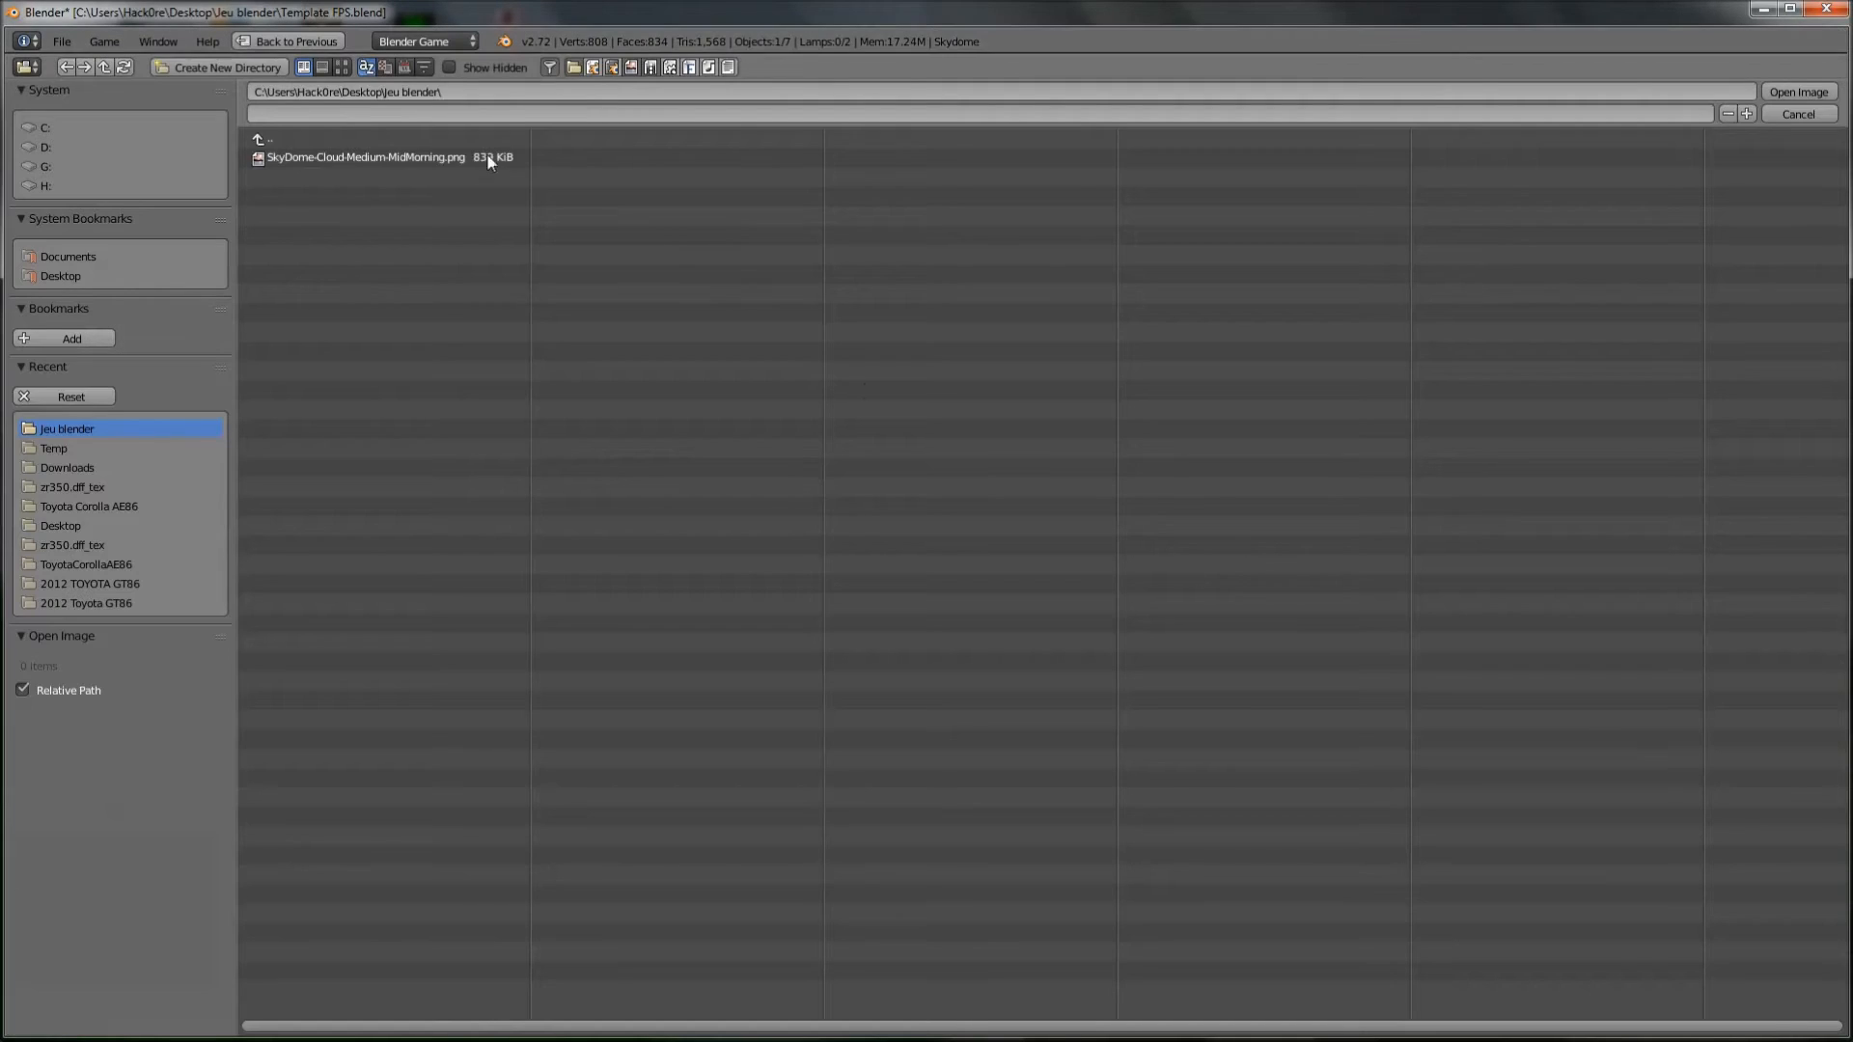
left_click(289, 158)
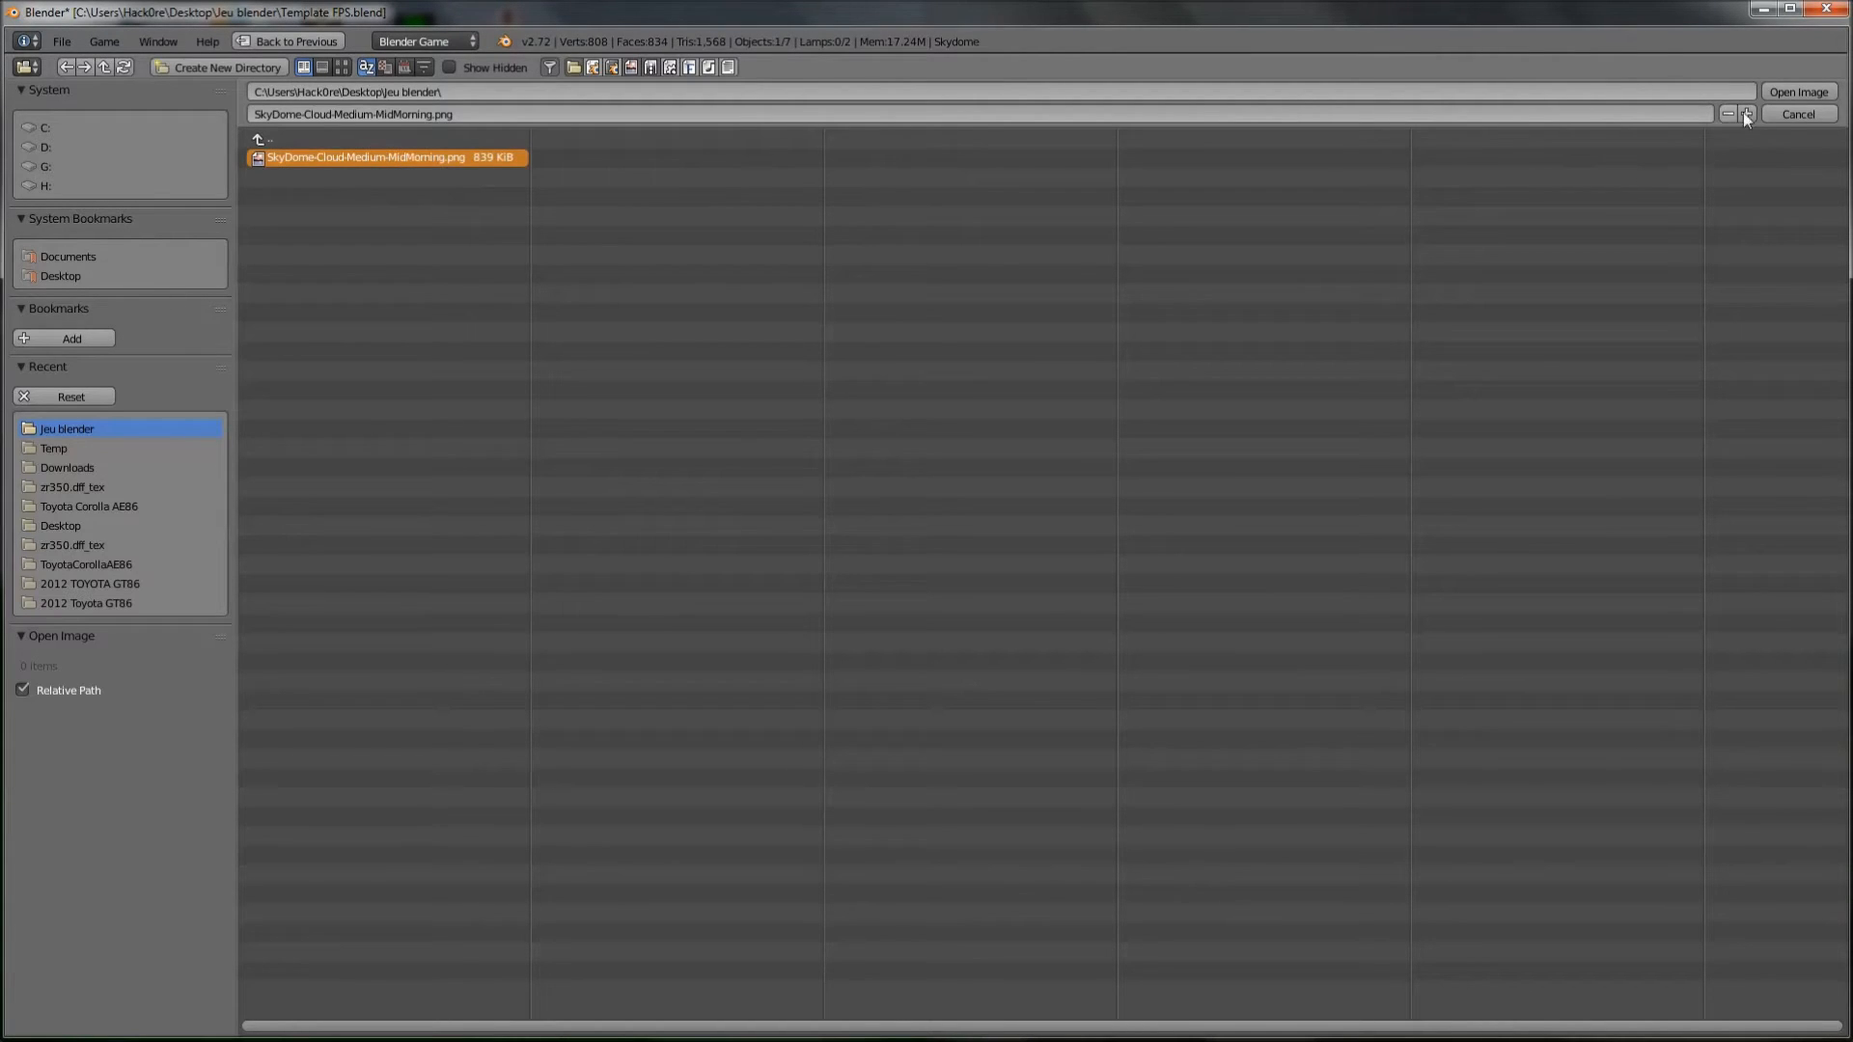
left_click(1778, 90)
middle_click_drag(859, 284, 710, 305)
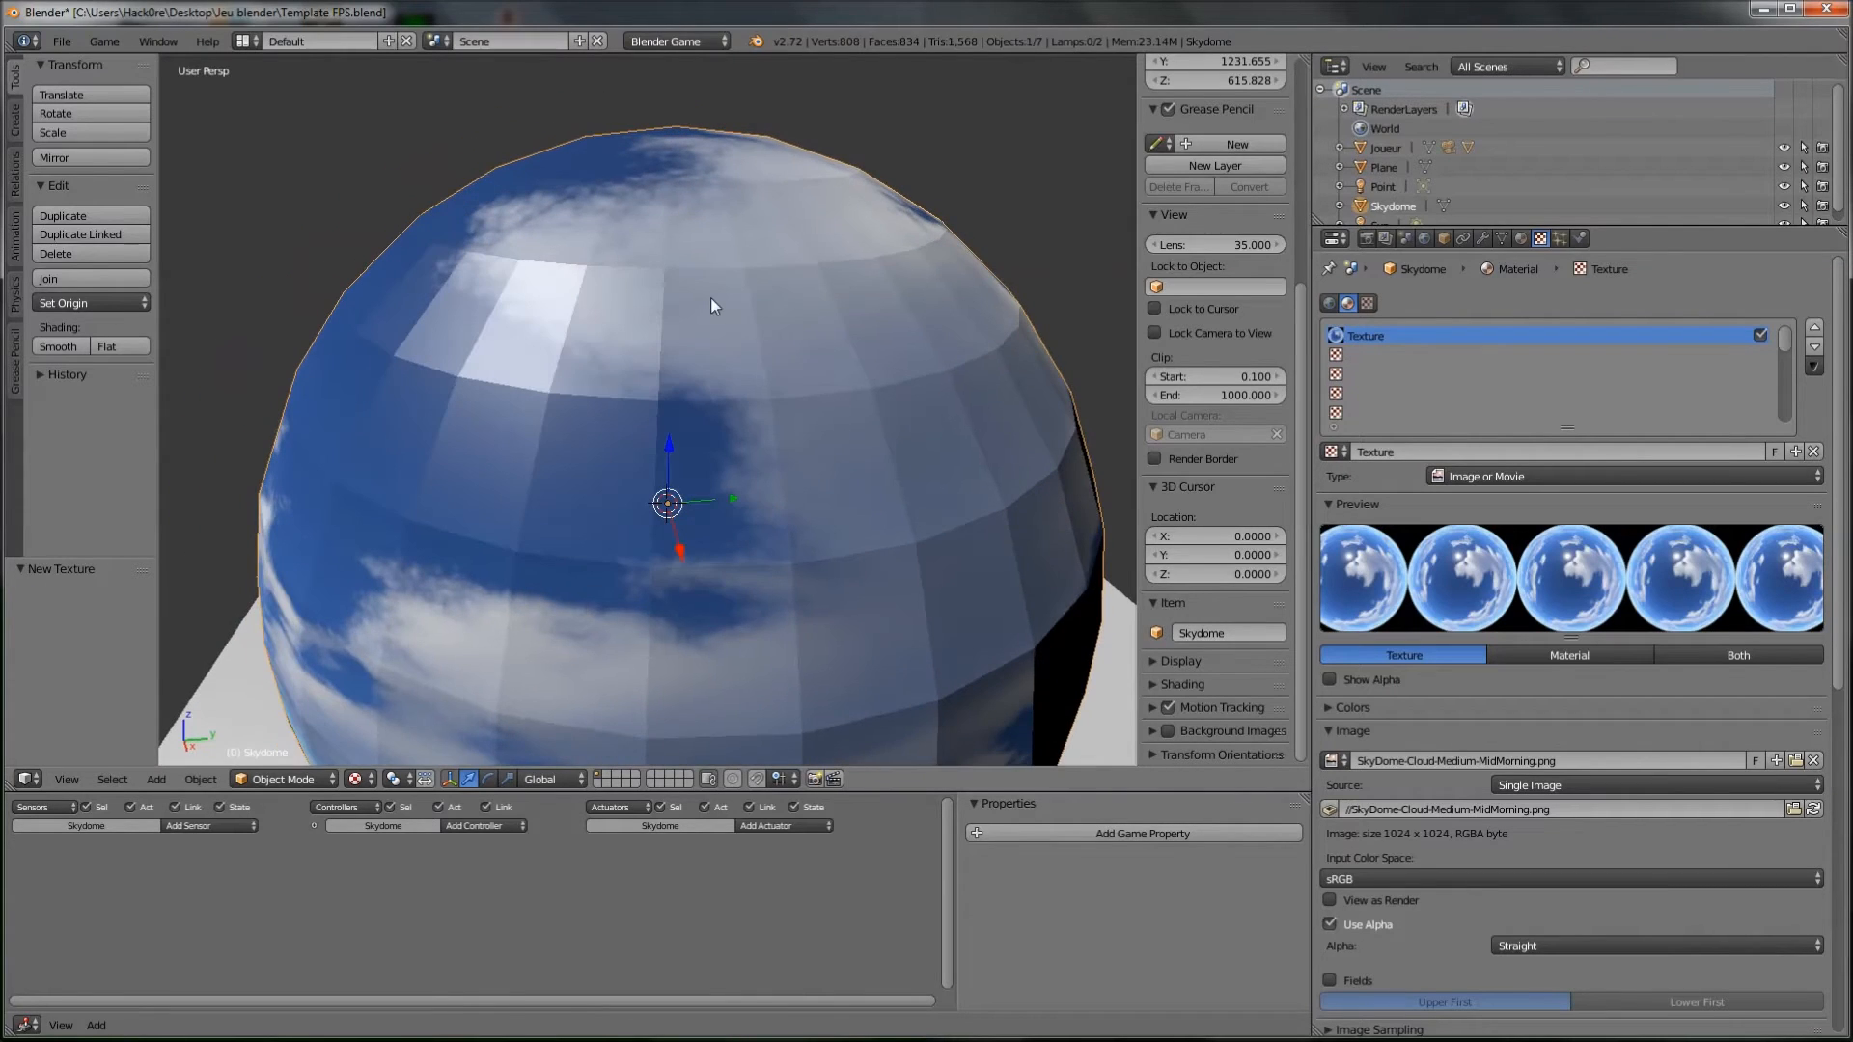
Step: Check the sky image's alpha option and the texture's mapping coordinates
scroll(1633, 731, "down", 2)
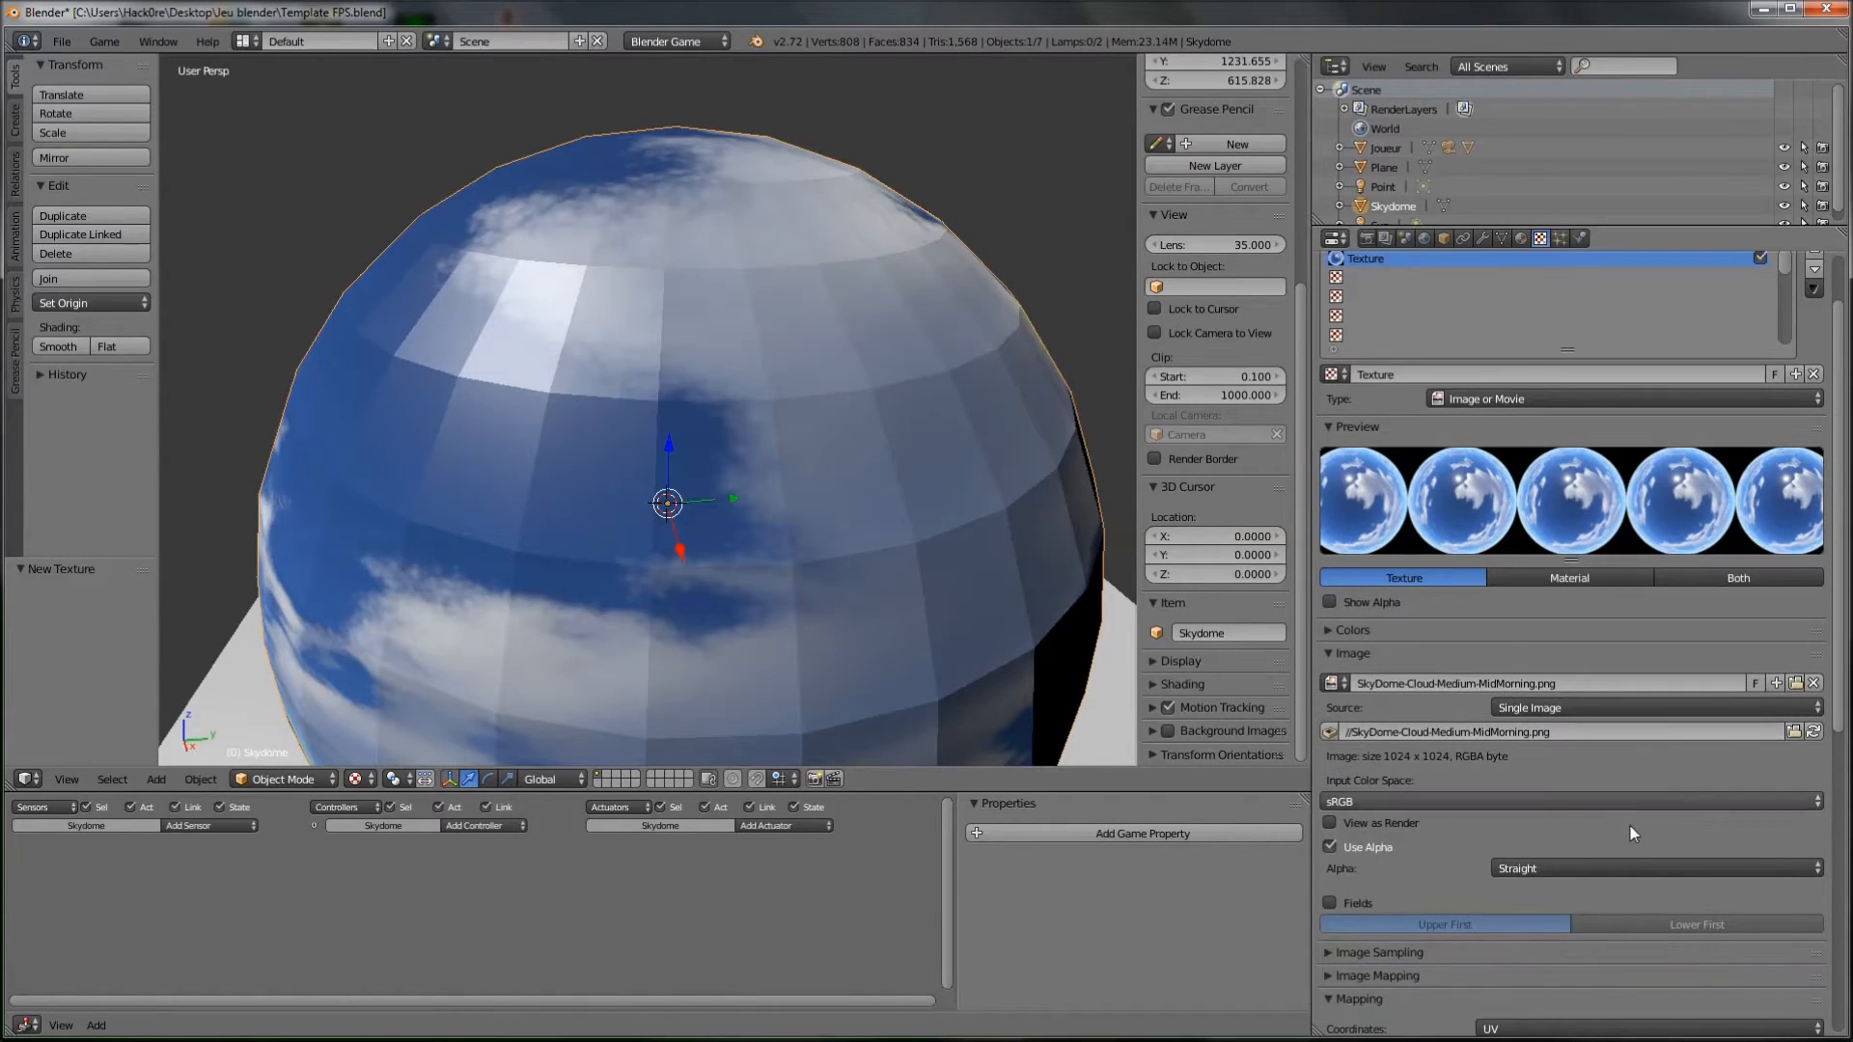
left_click(1607, 868)
scroll(1602, 916, "down", 3)
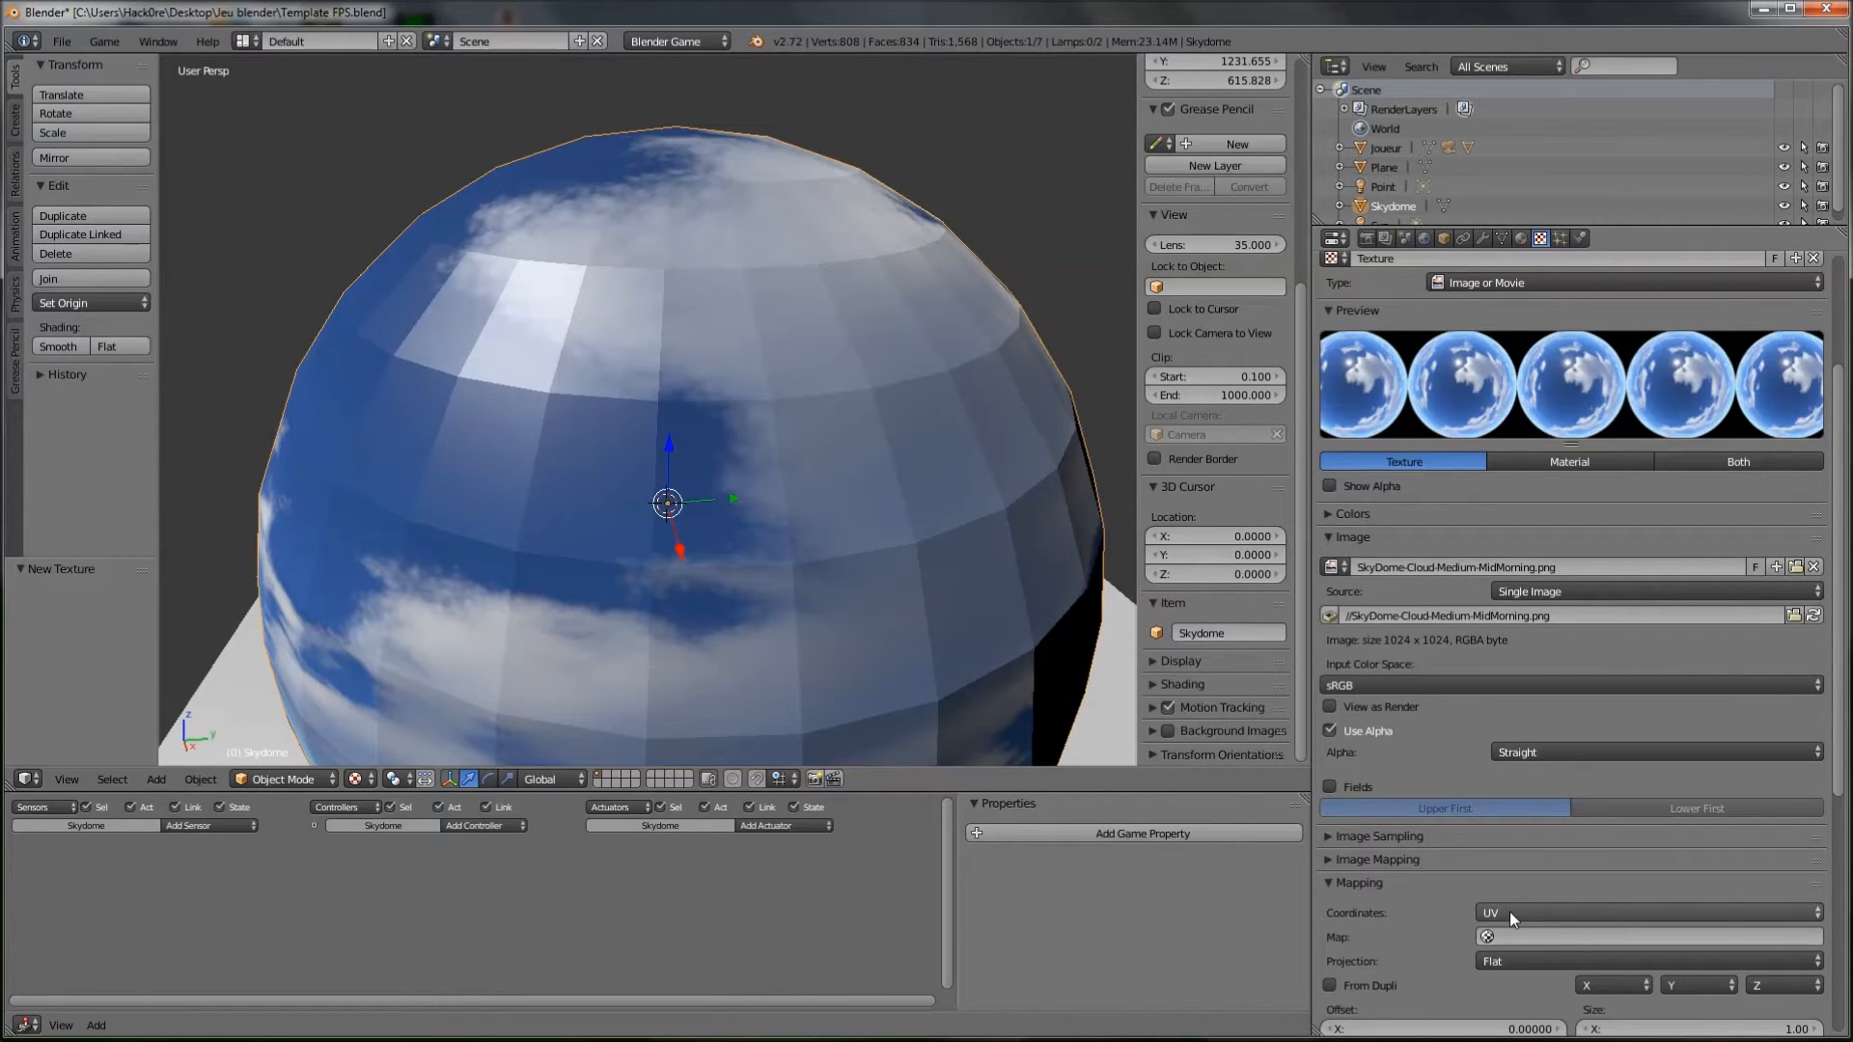
Step: Look at the textured sky from inside the dome and test-run the game
middle_click_drag(747, 411, 498, 381)
scroll(746, 410, "up", 6)
scroll(495, 407, "down", 6)
key("p")
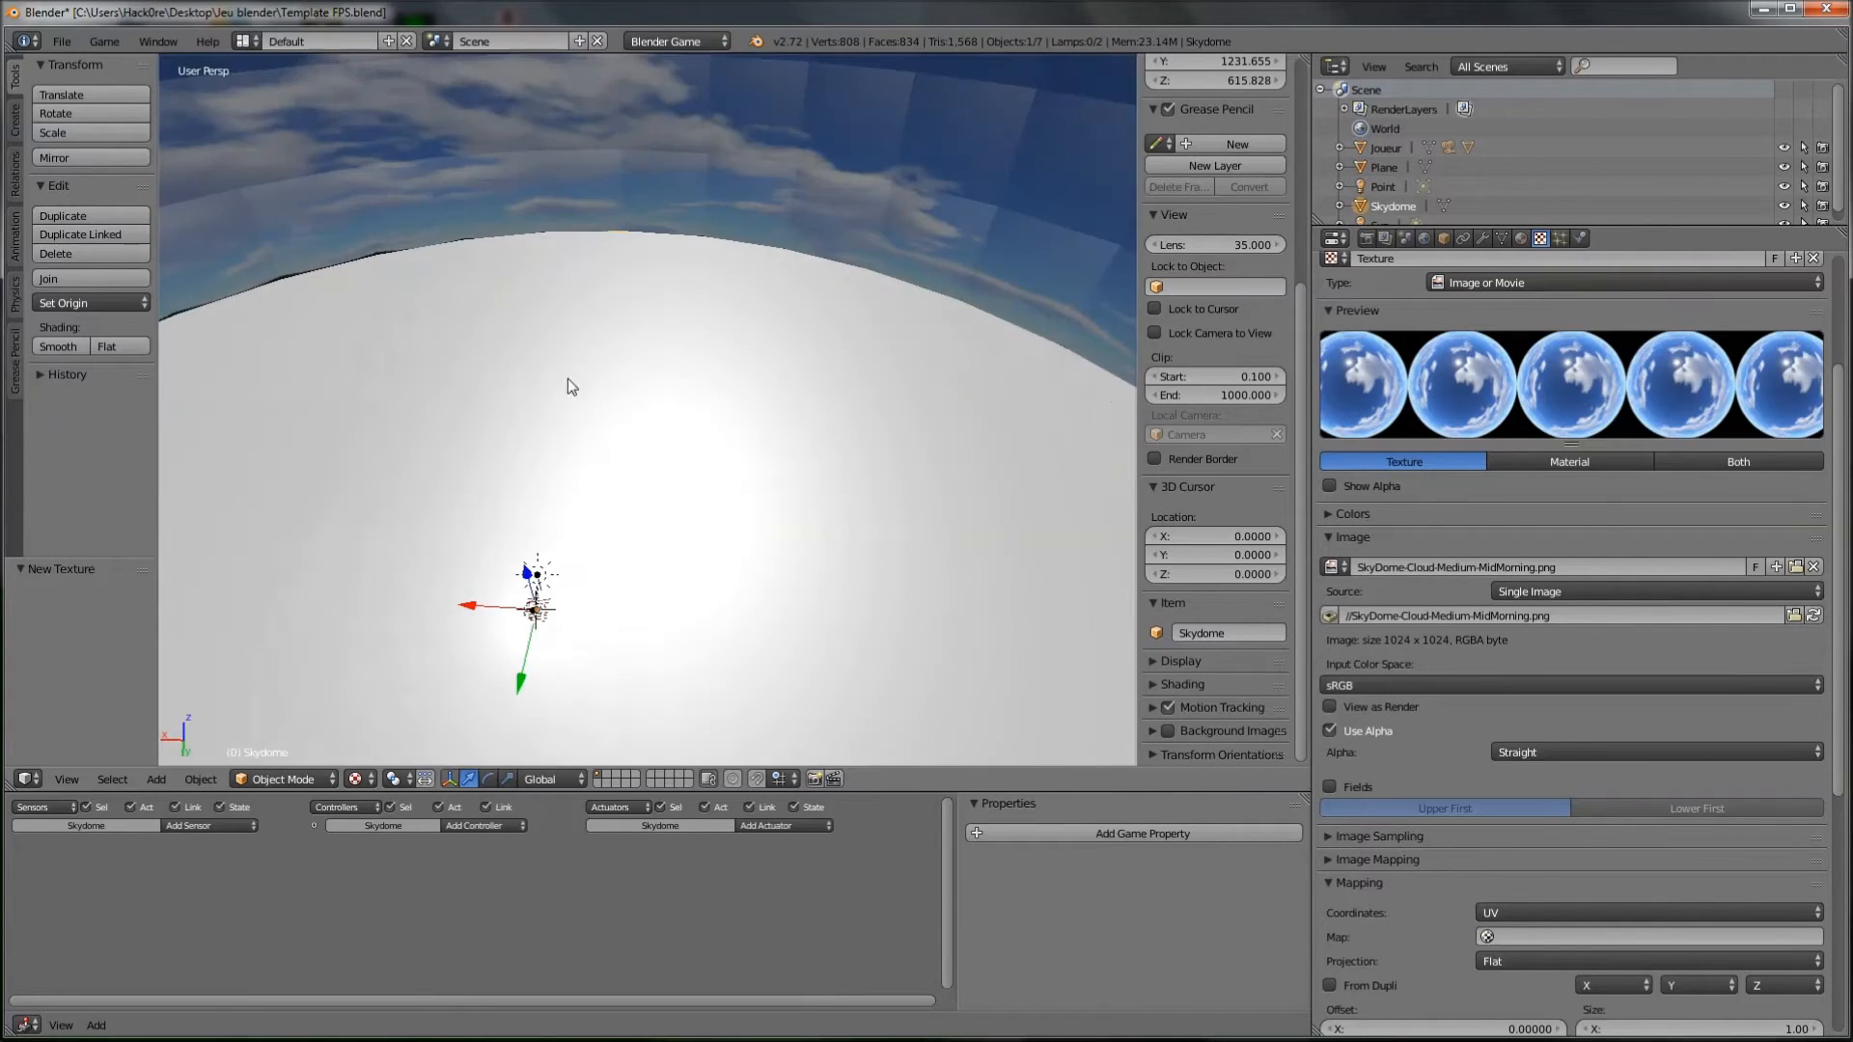
key("Escape")
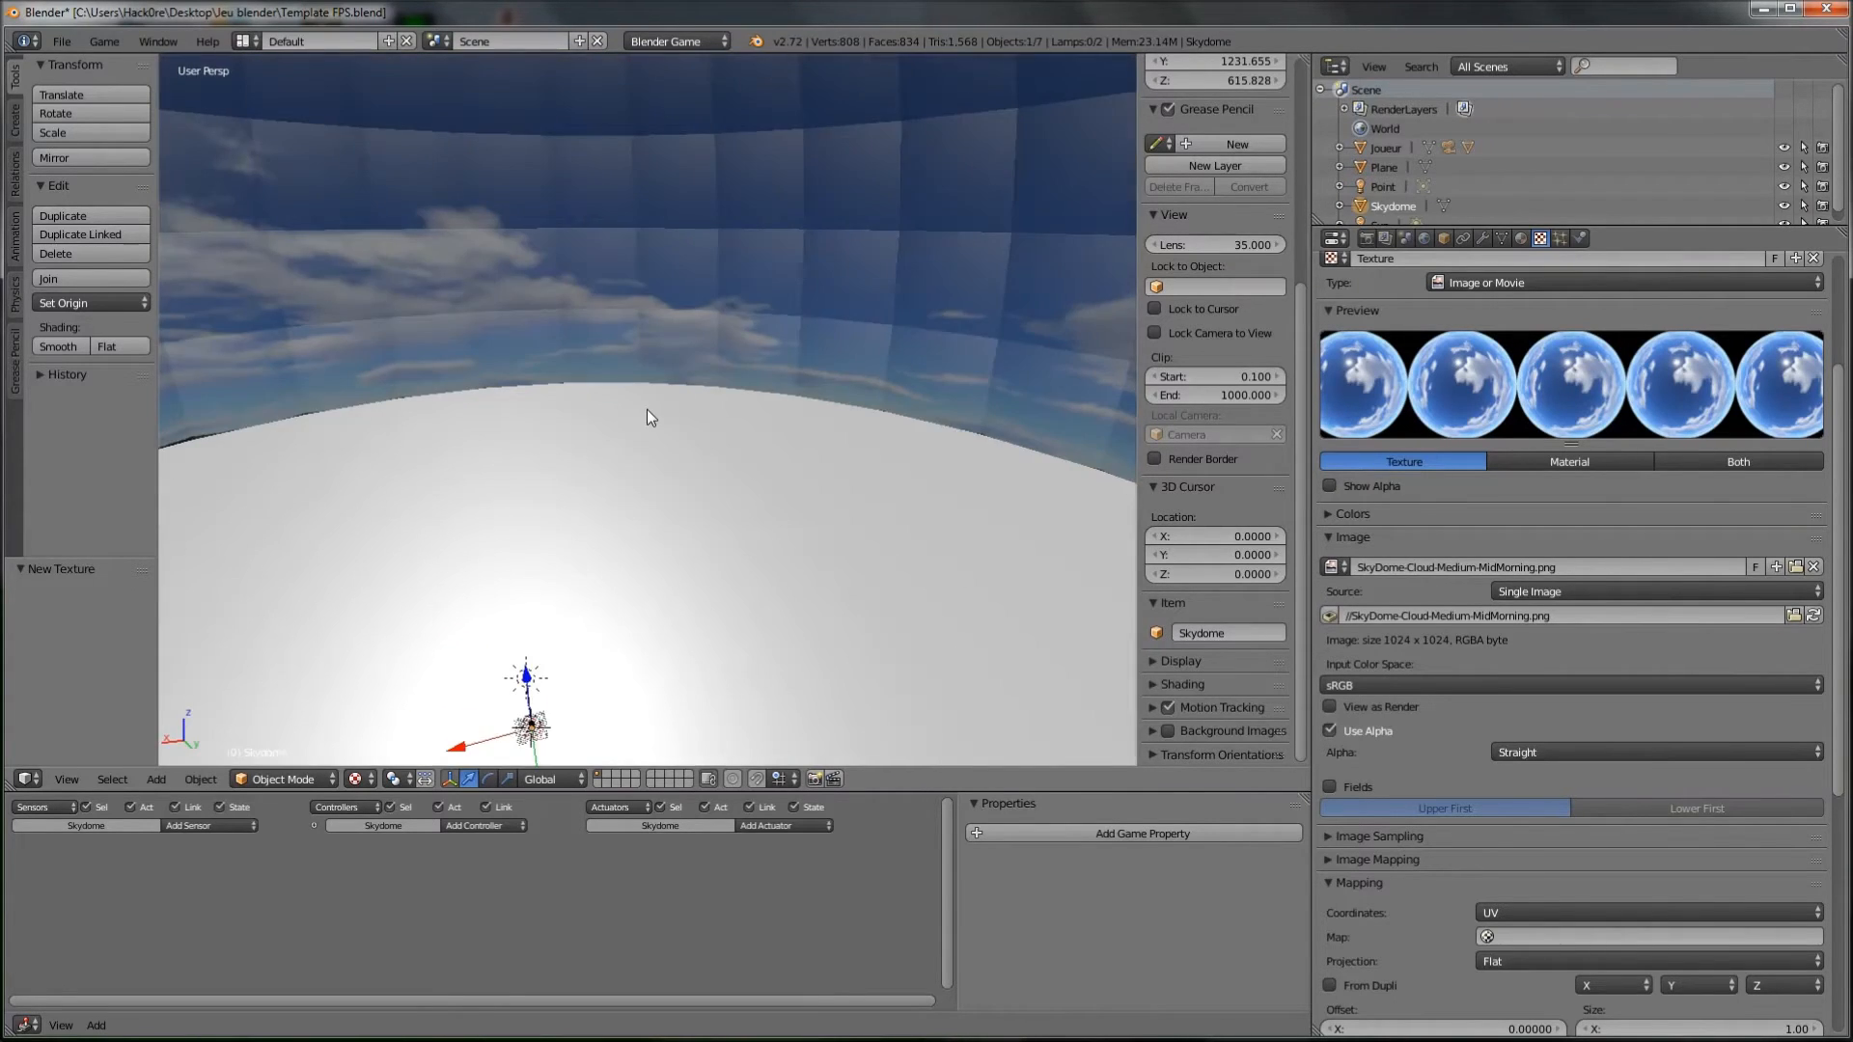
Step: View the whole dome from outside and run the game once more to check the sky
scroll(646, 409, "down", 8)
middle_click_drag(646, 409, 812, 466)
key("p")
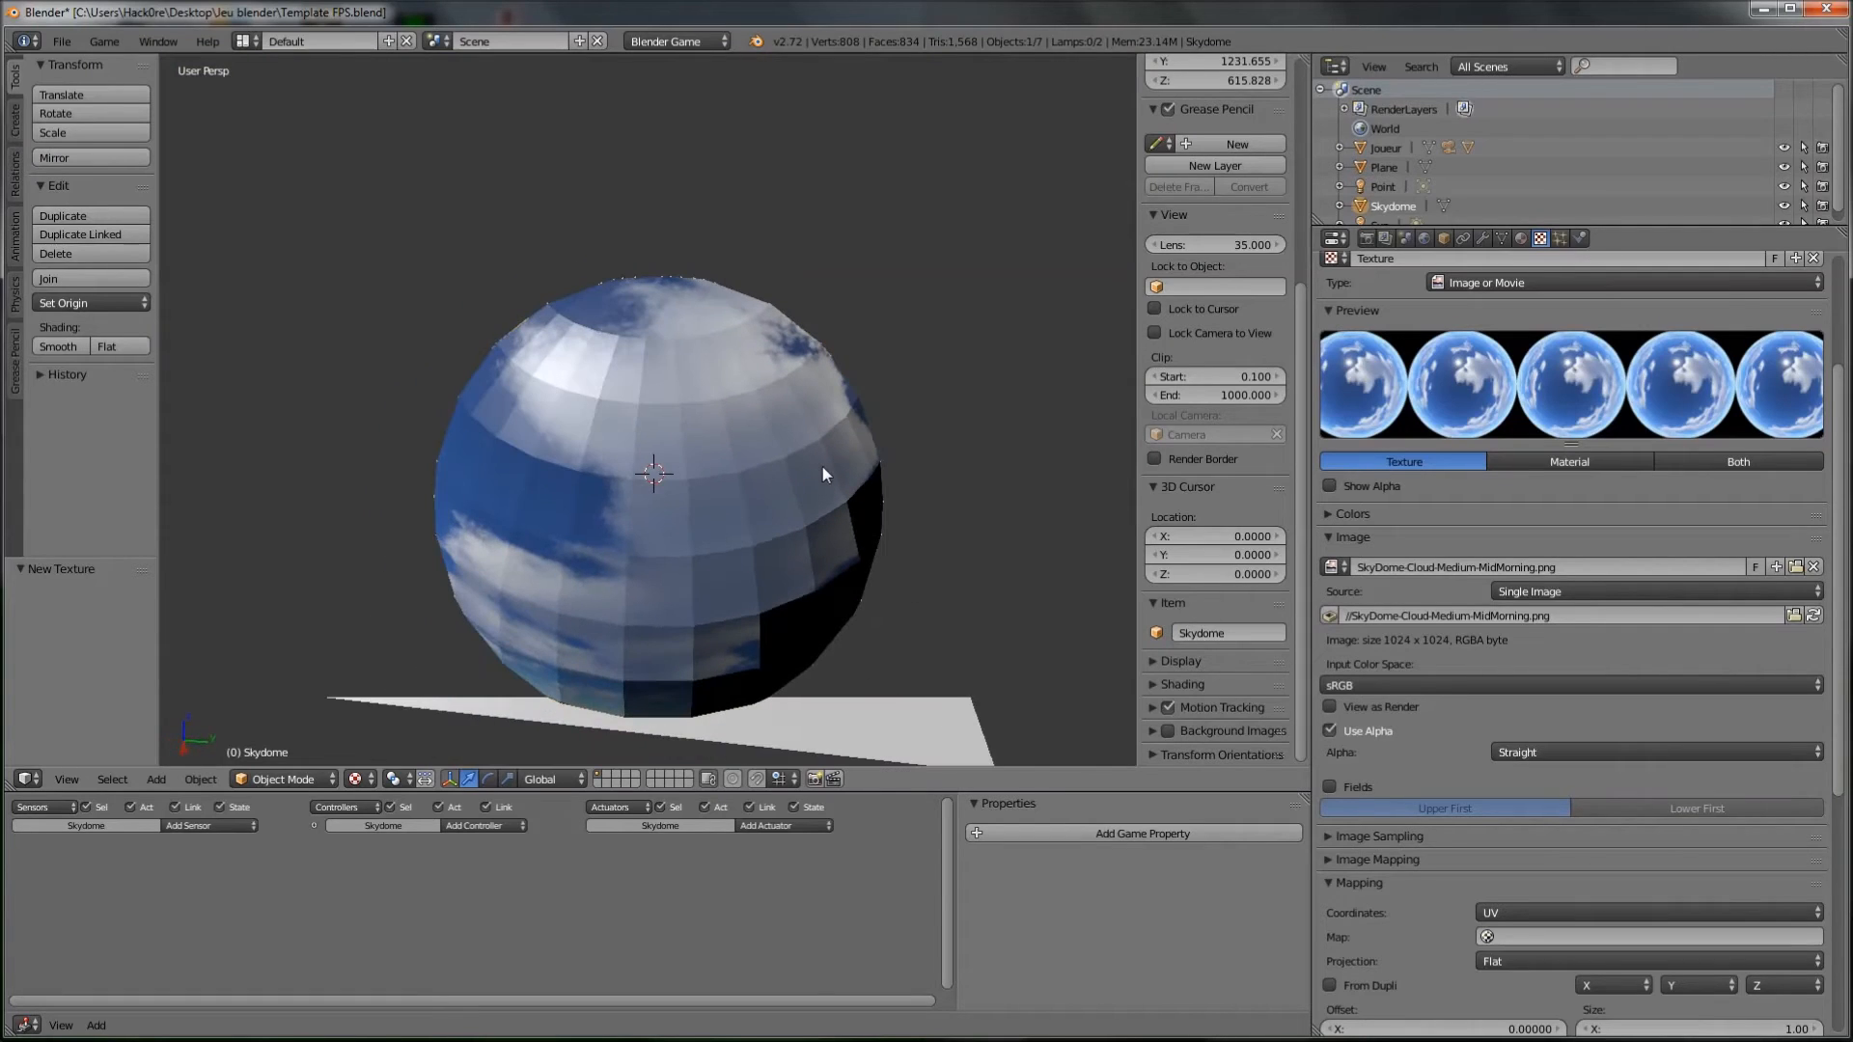
key("Escape")
middle_click_drag(645, 410, 383, 585)
scroll(640, 405, "up", 6)
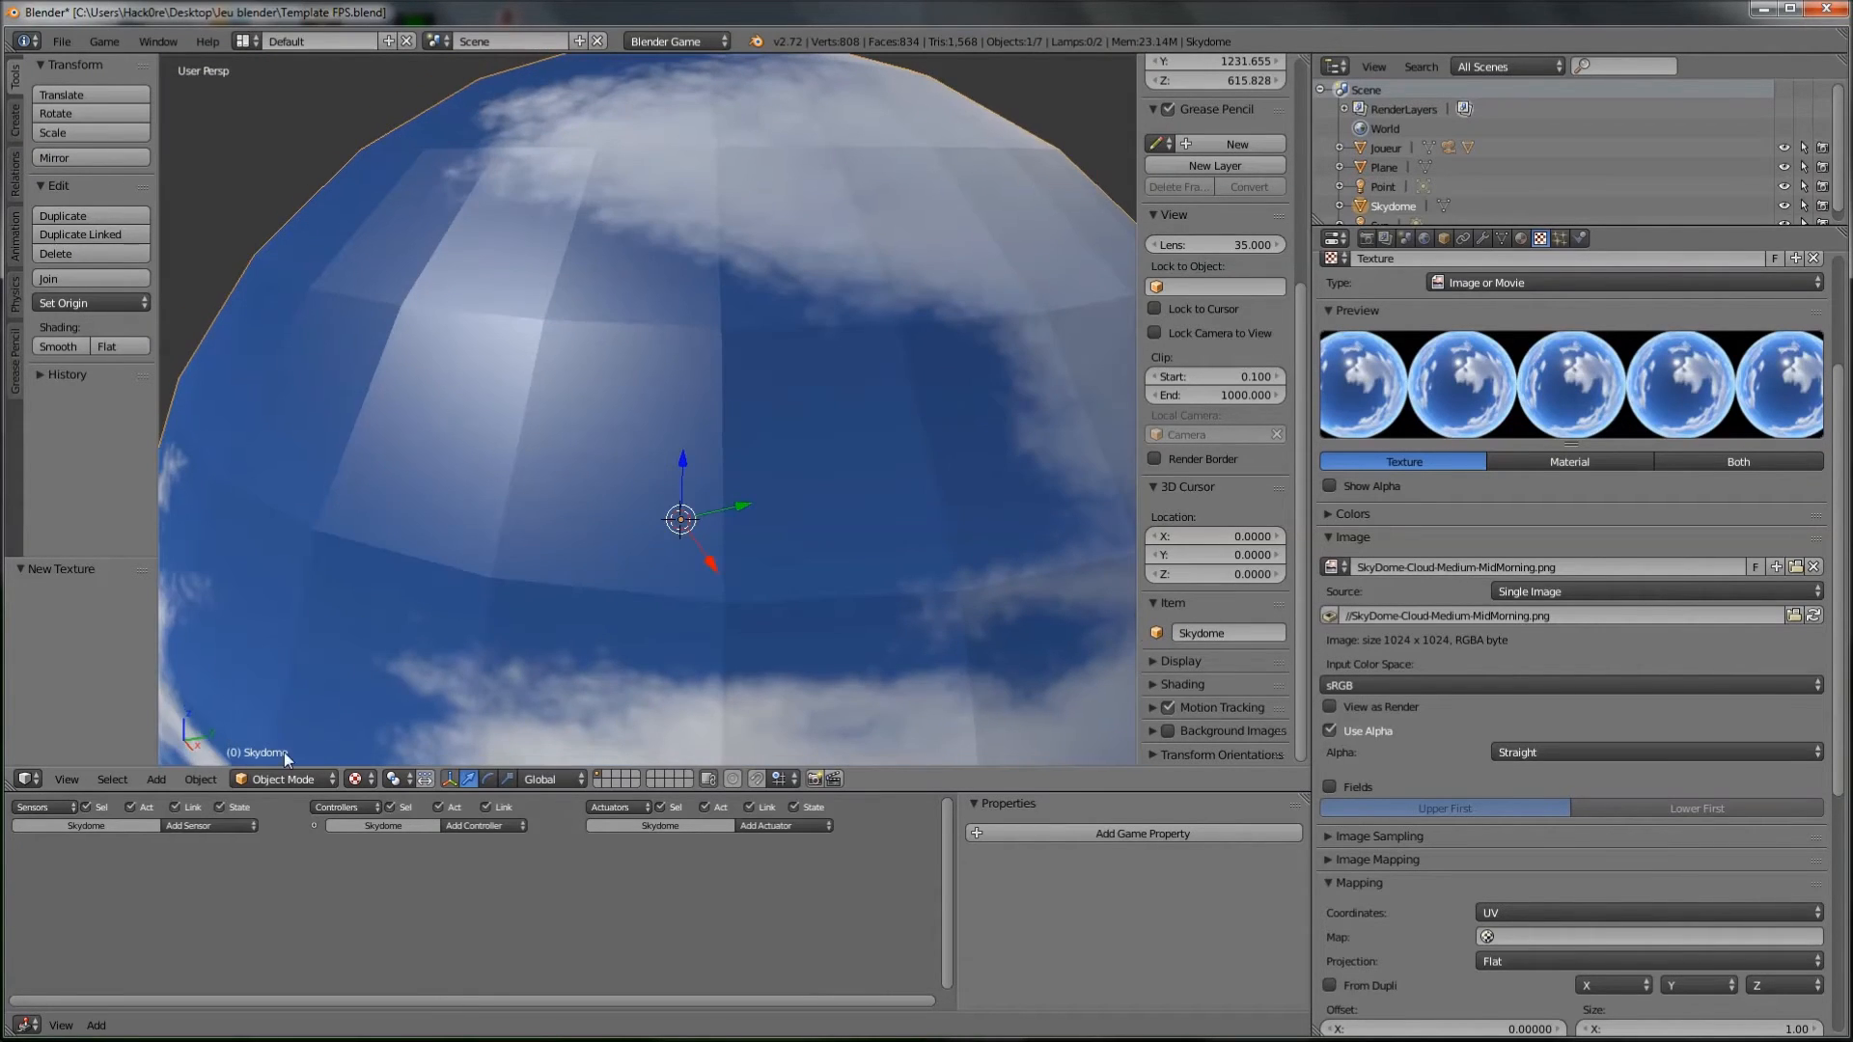
Step: Flip the normals of all the Skydome's faces in Edit Mode and return to Object Mode
left_click(284, 778)
left_click(297, 728)
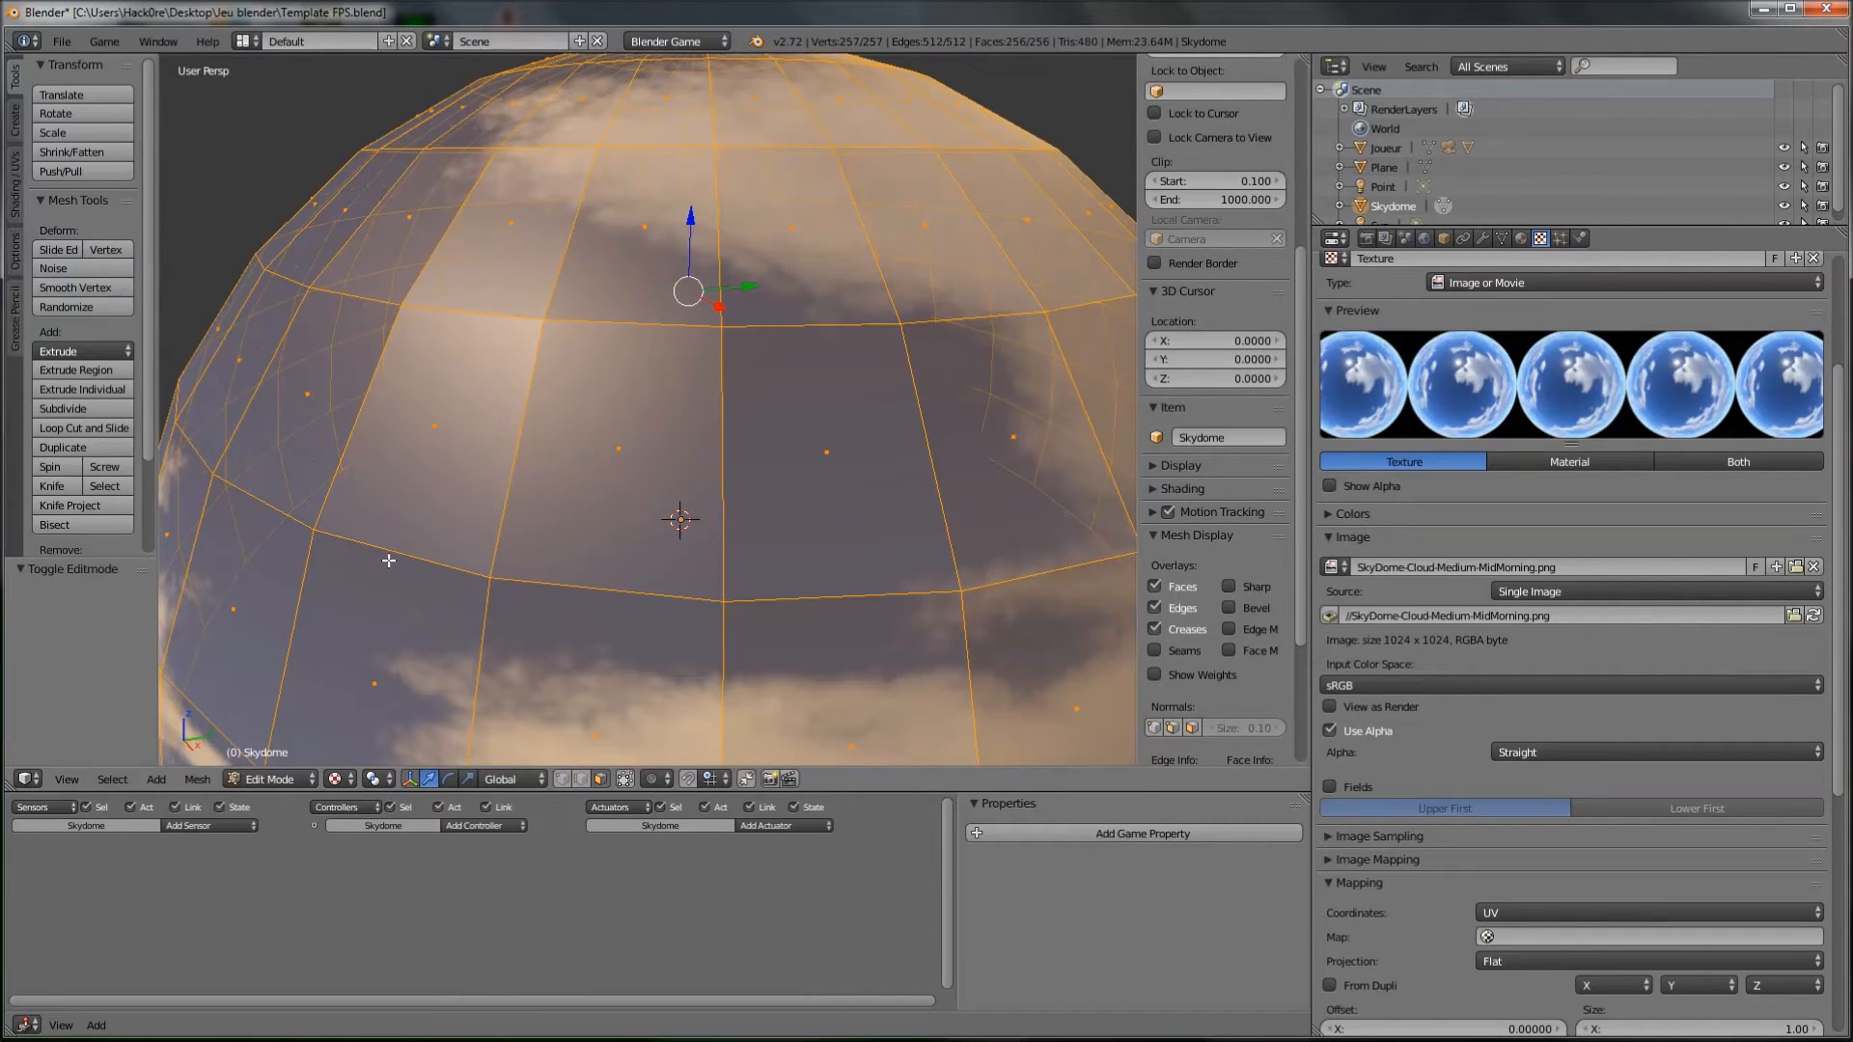
key("w")
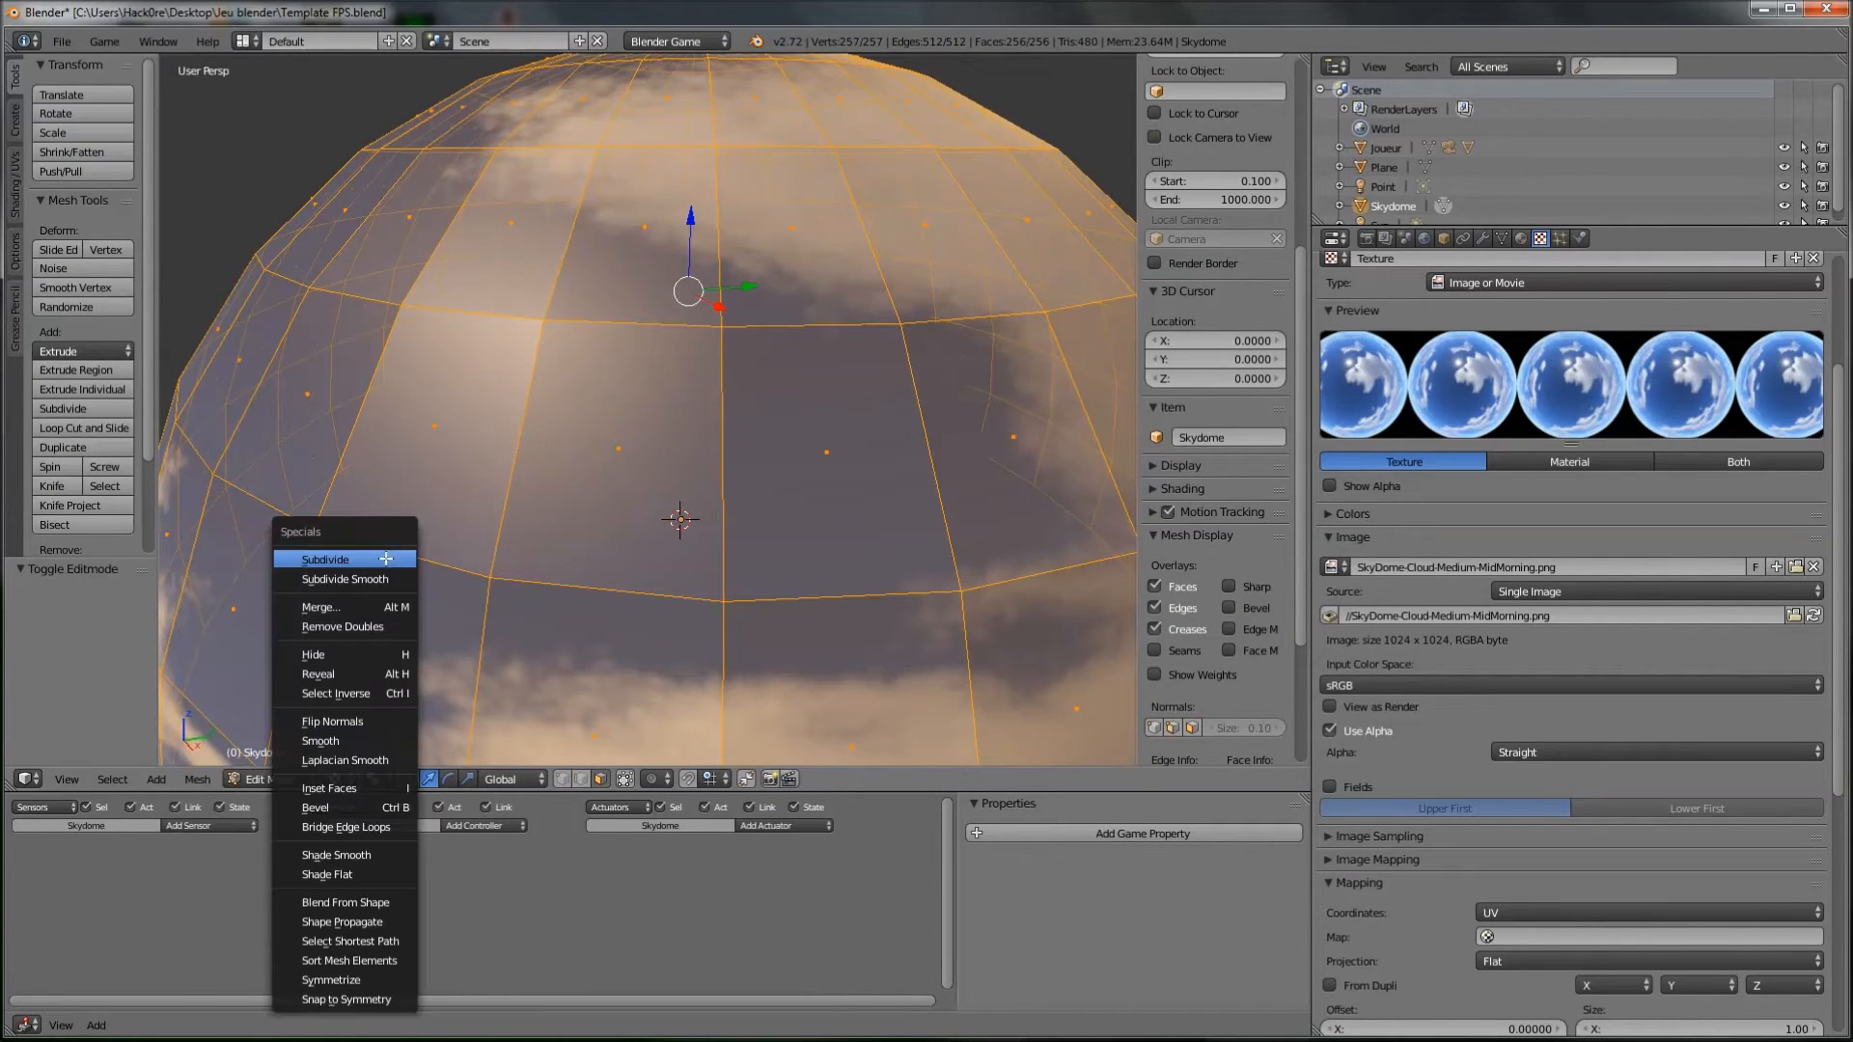
left_click(342, 720)
left_click(291, 781)
left_click(288, 759)
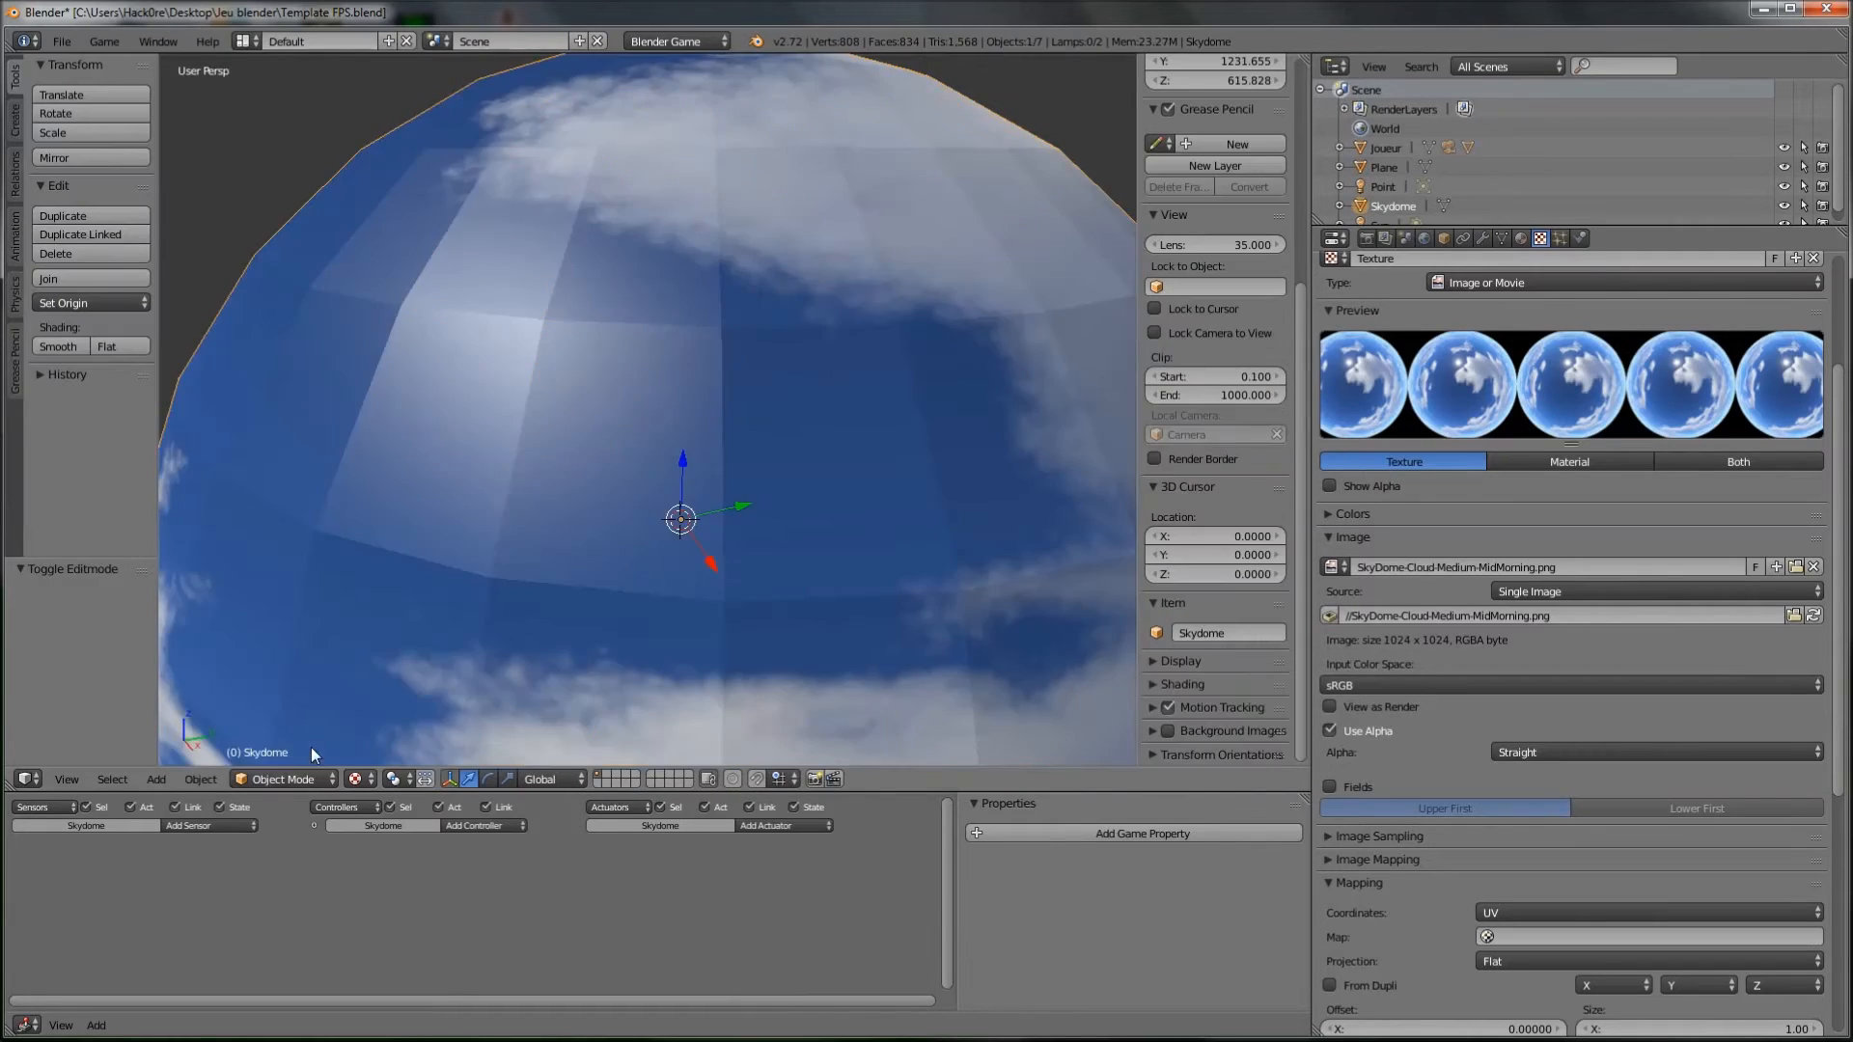
Step: Check the sky from inside the flipped dome and in a game test run
scroll(623, 556, "up", 5)
middle_click_drag(628, 563, 563, 535)
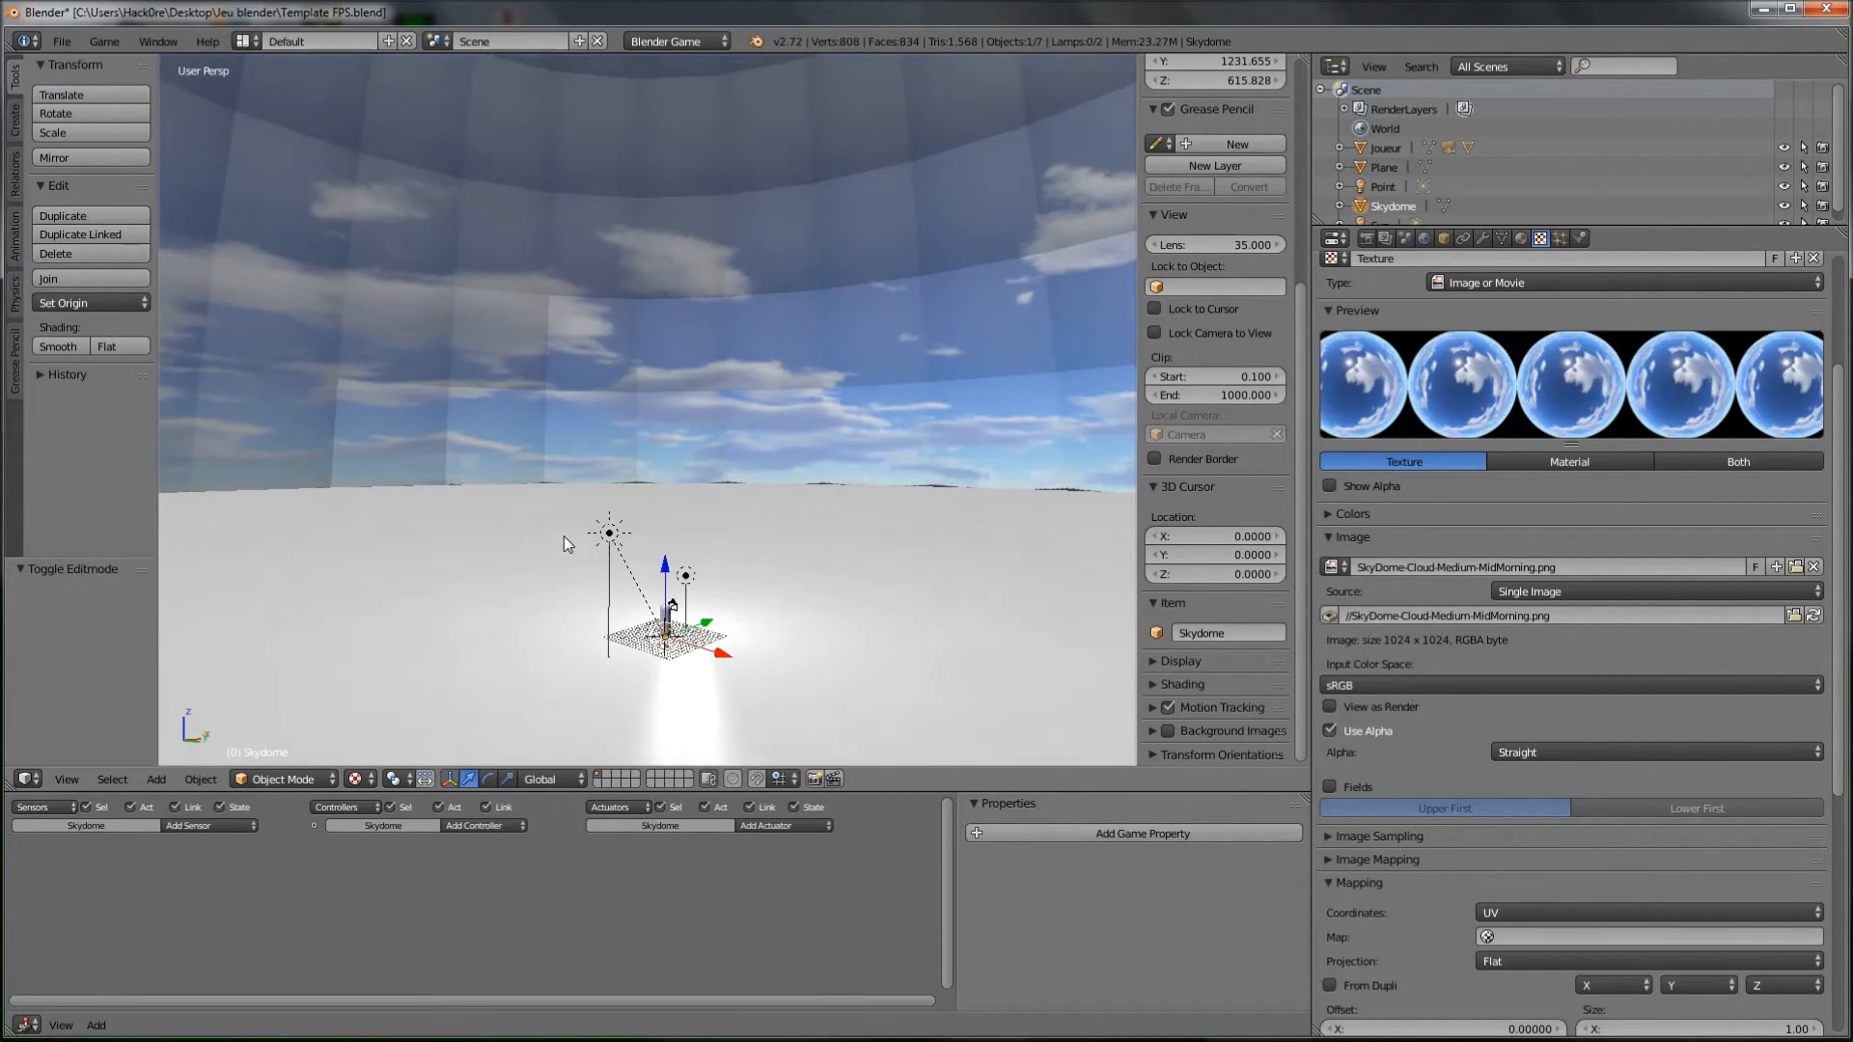
key("p")
key("Escape")
Step: Move the Skydome slightly down along the global Z axis
mouse_move(651, 413)
middle_mouse_down()
mouse_move(689, 382)
mouse_move(612, 392)
mouse_move(654, 427)
middle_mouse_up()
key("g")
key("z")
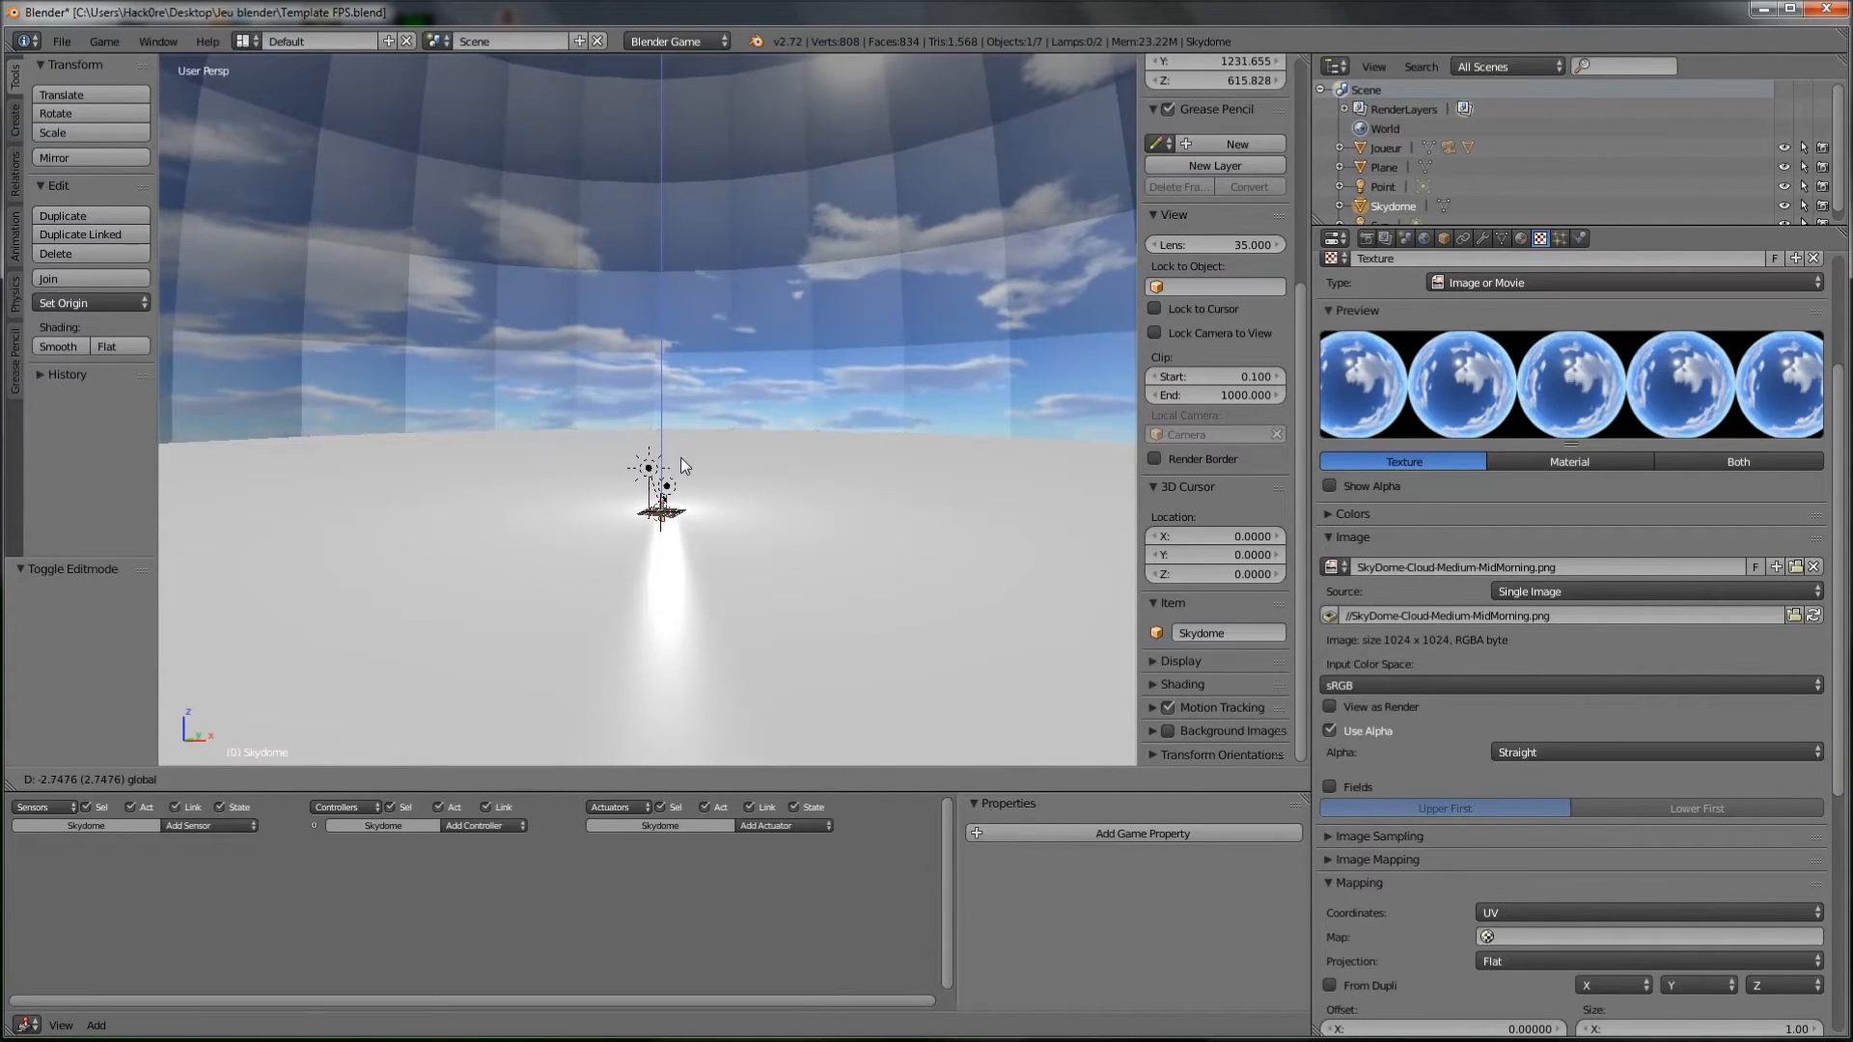
left_click(686, 470)
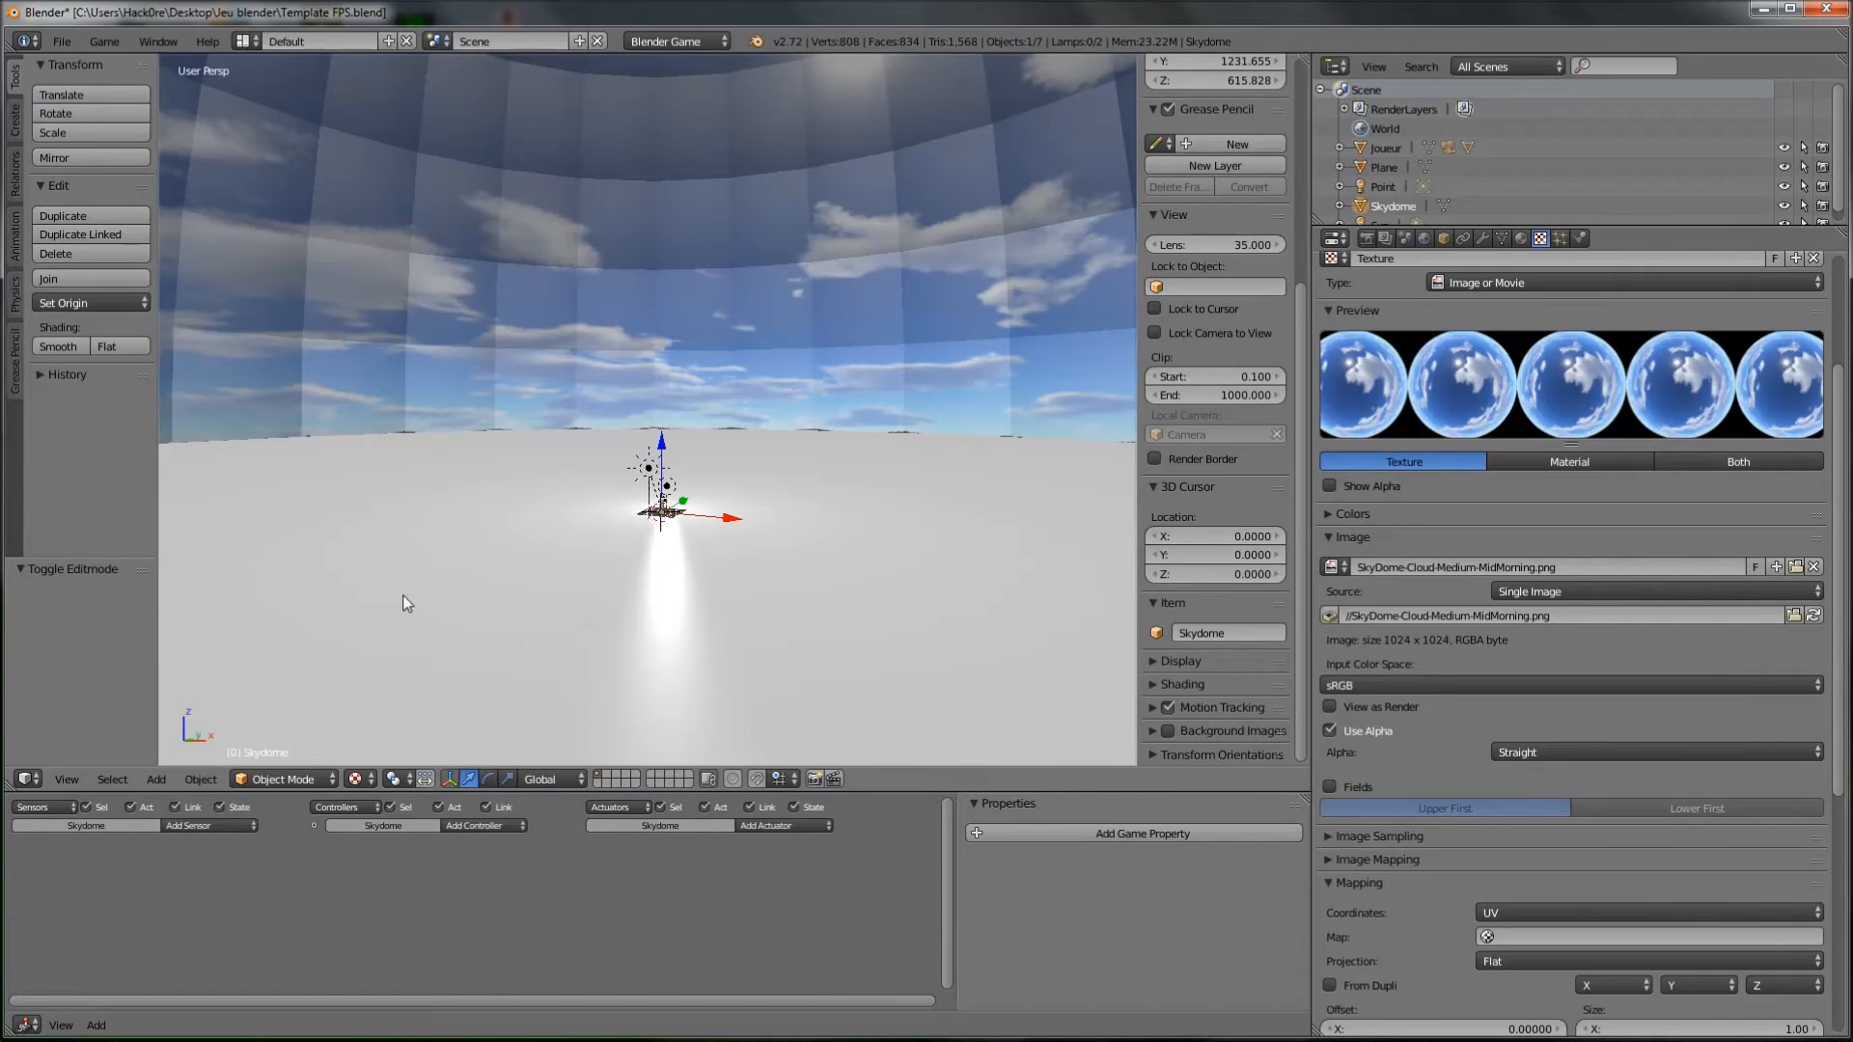
Step: Show the Skydome's UV map in the UV/Image Editor and assign the SkyDome-Cloud-Medium-MidMorning image to it
left_click(283, 779)
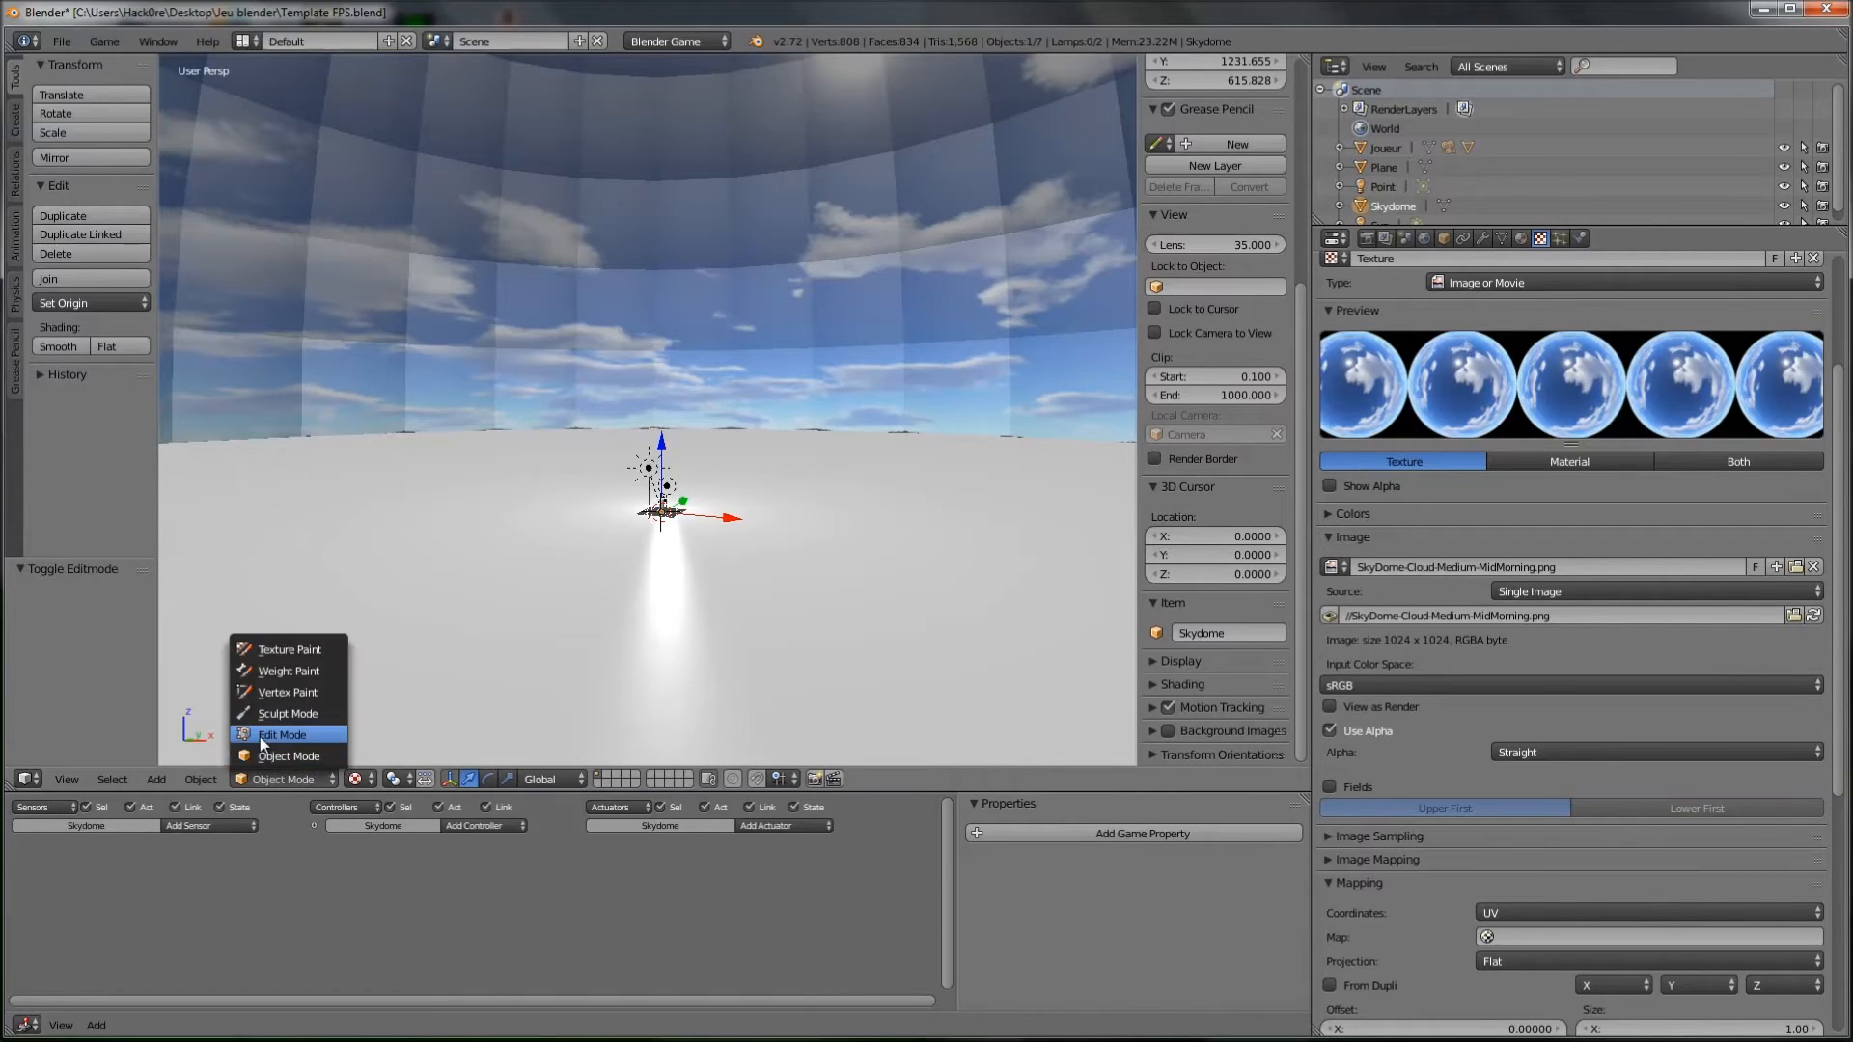
left_click(259, 737)
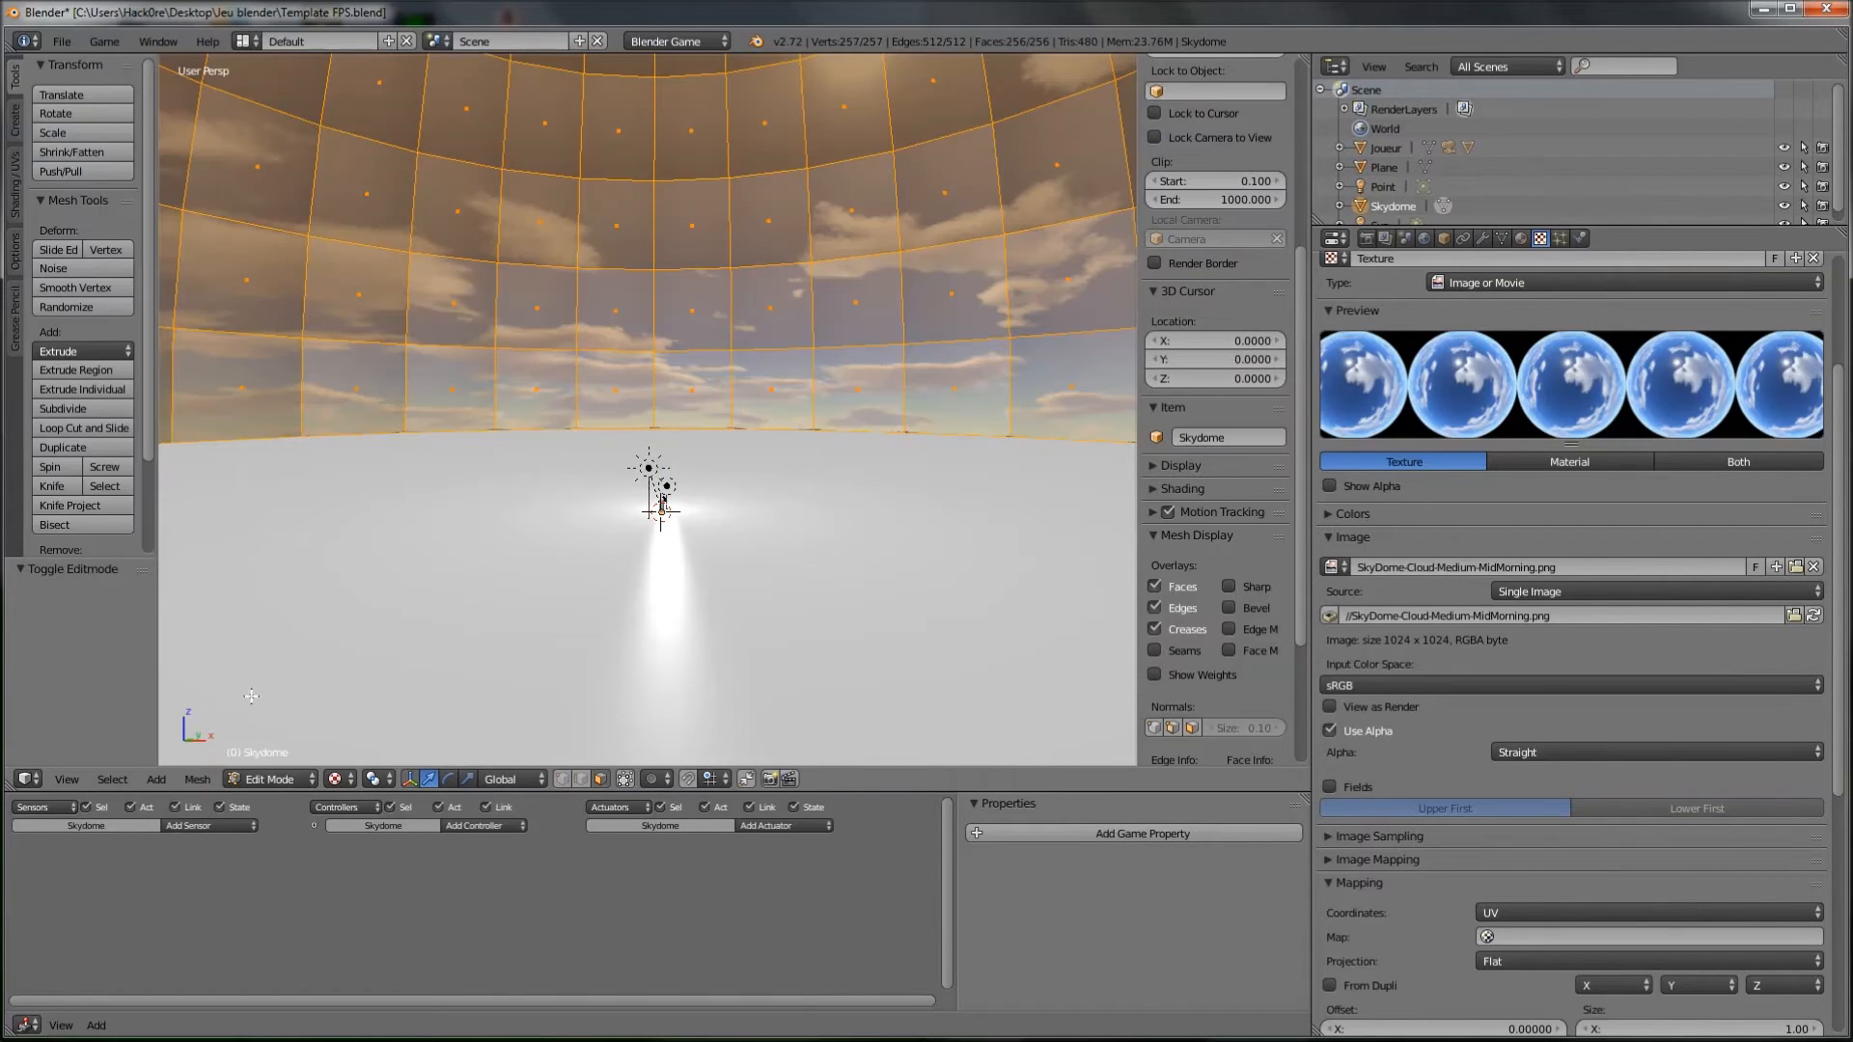
left_click(27, 778)
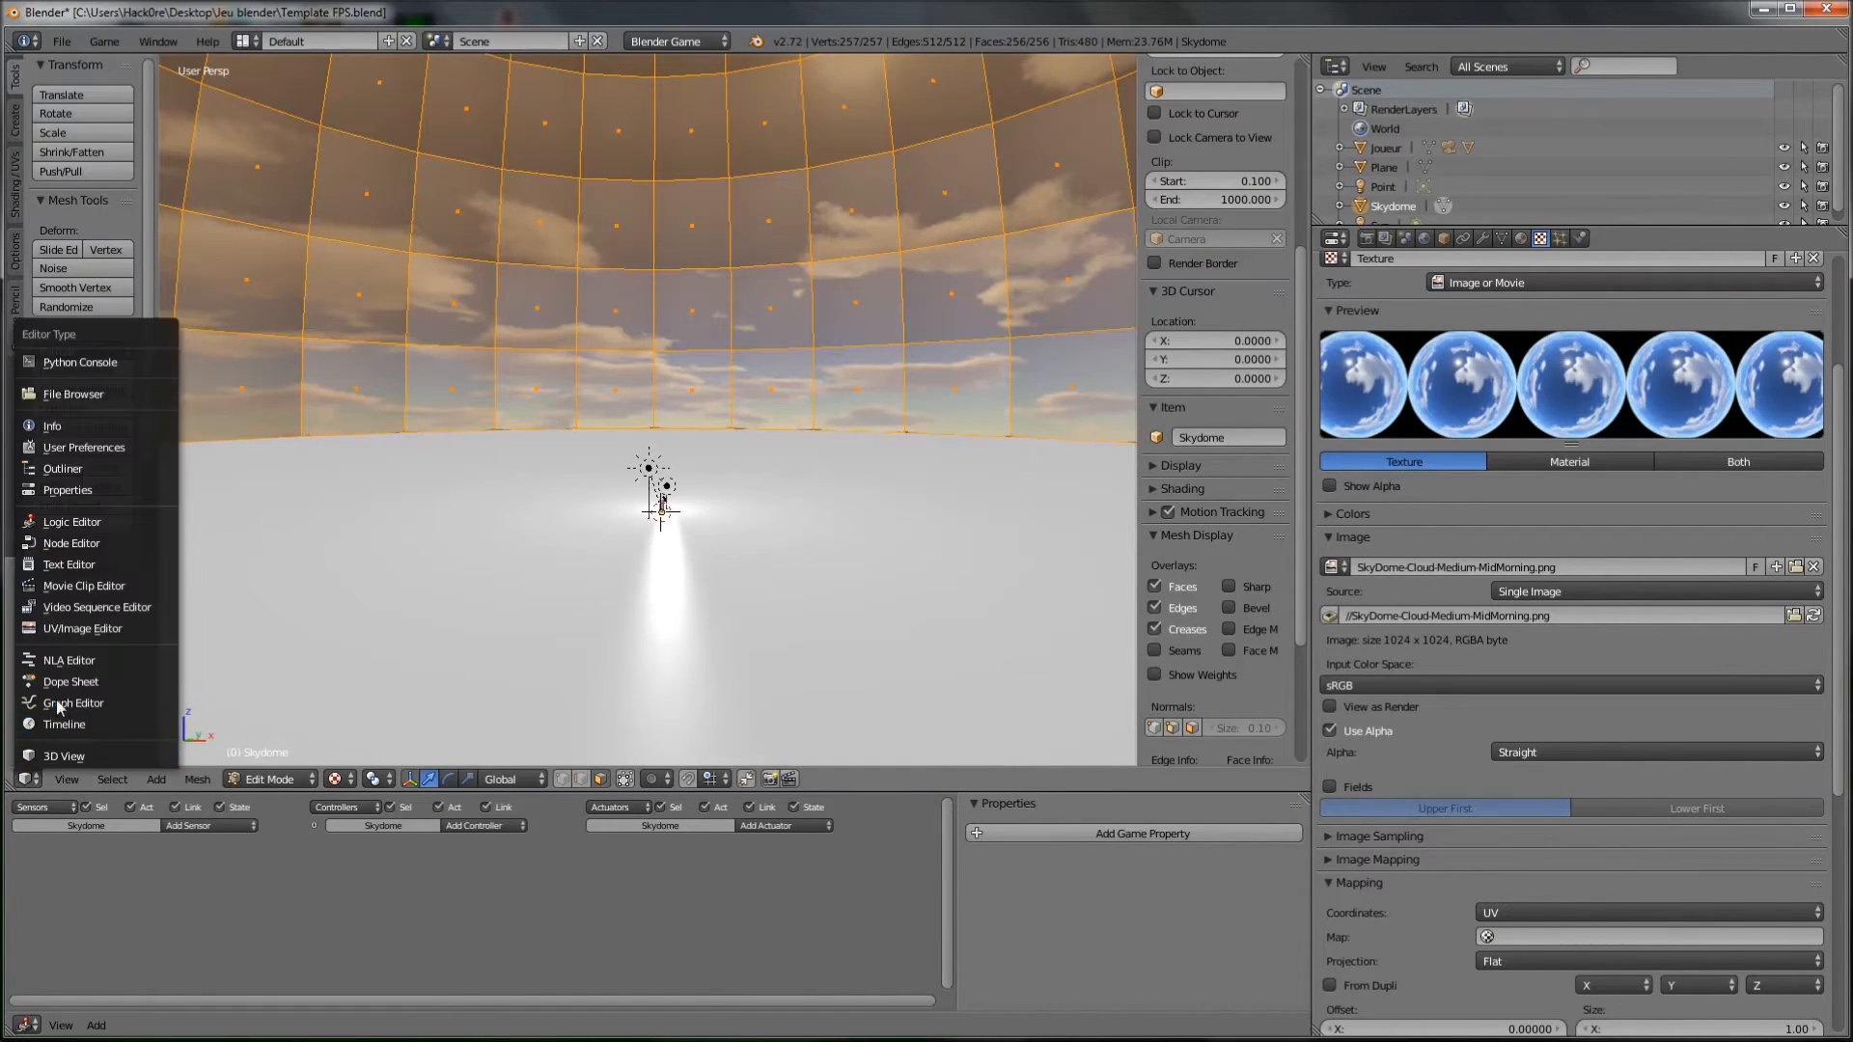
left_click(97, 629)
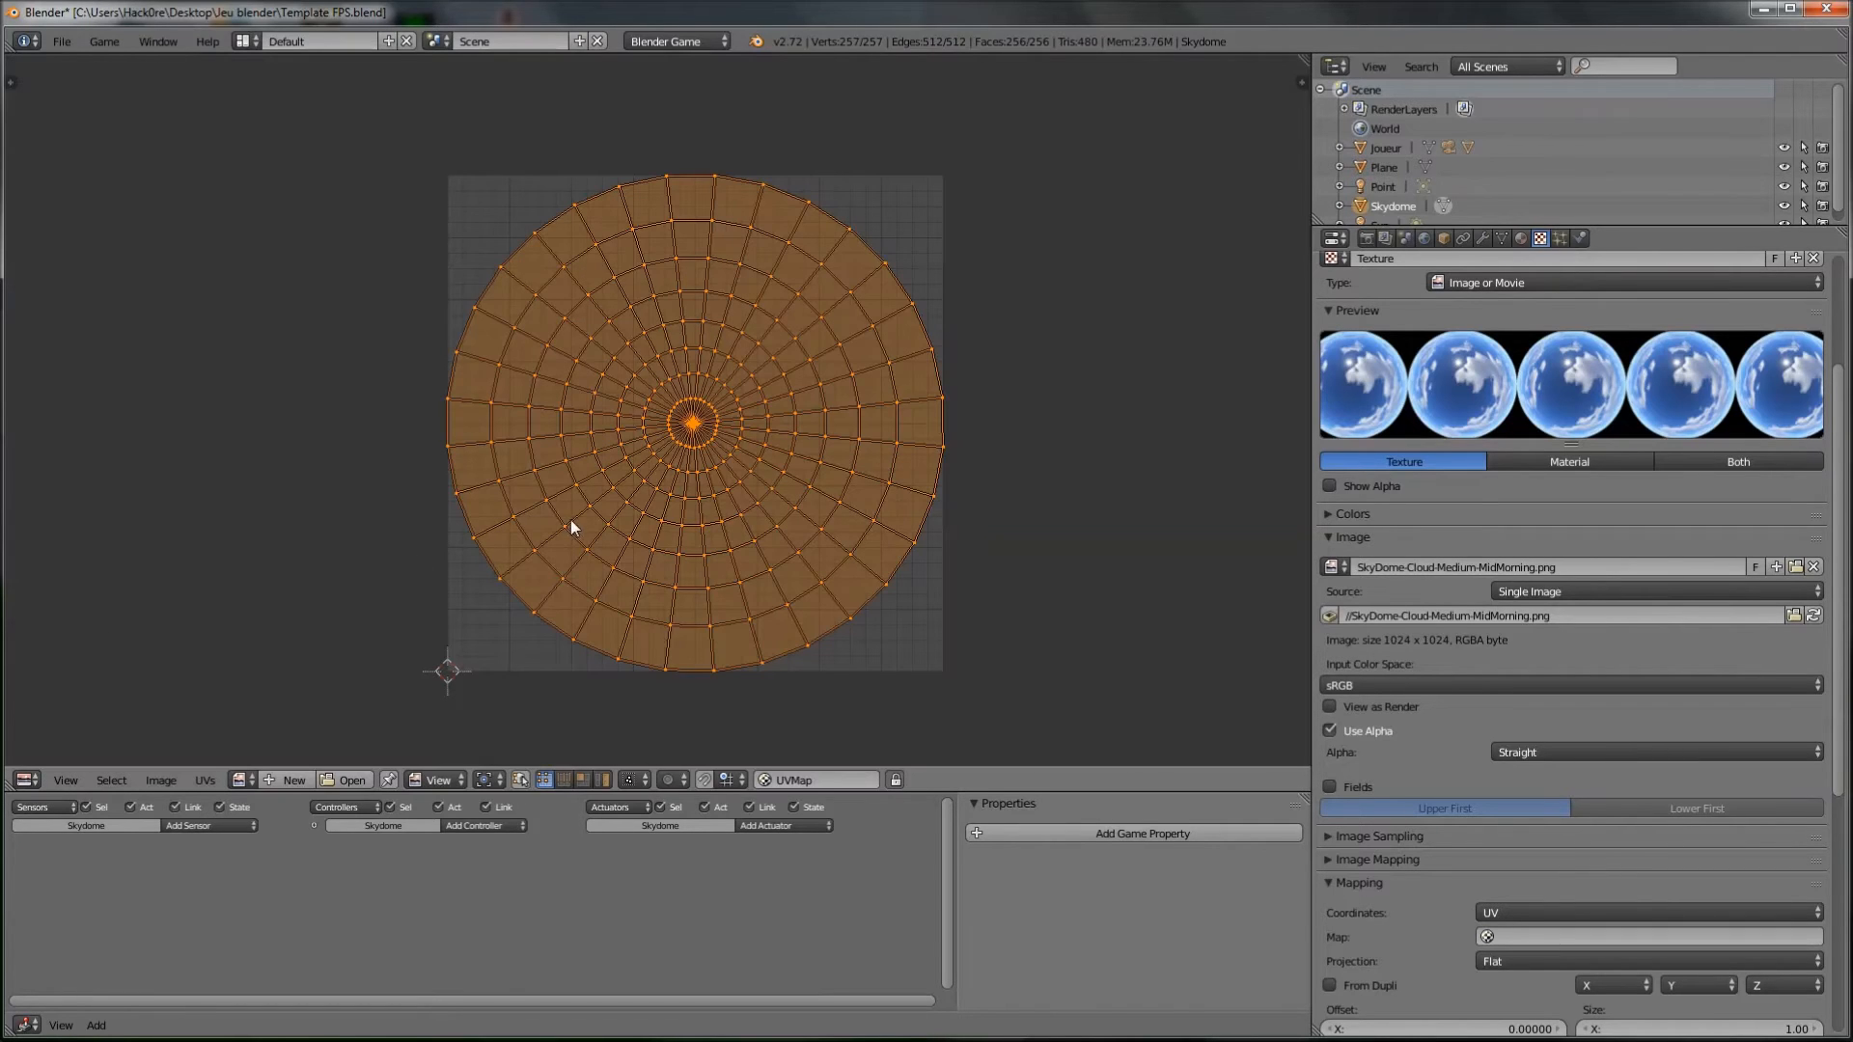
left_click(239, 780)
left_click(287, 806)
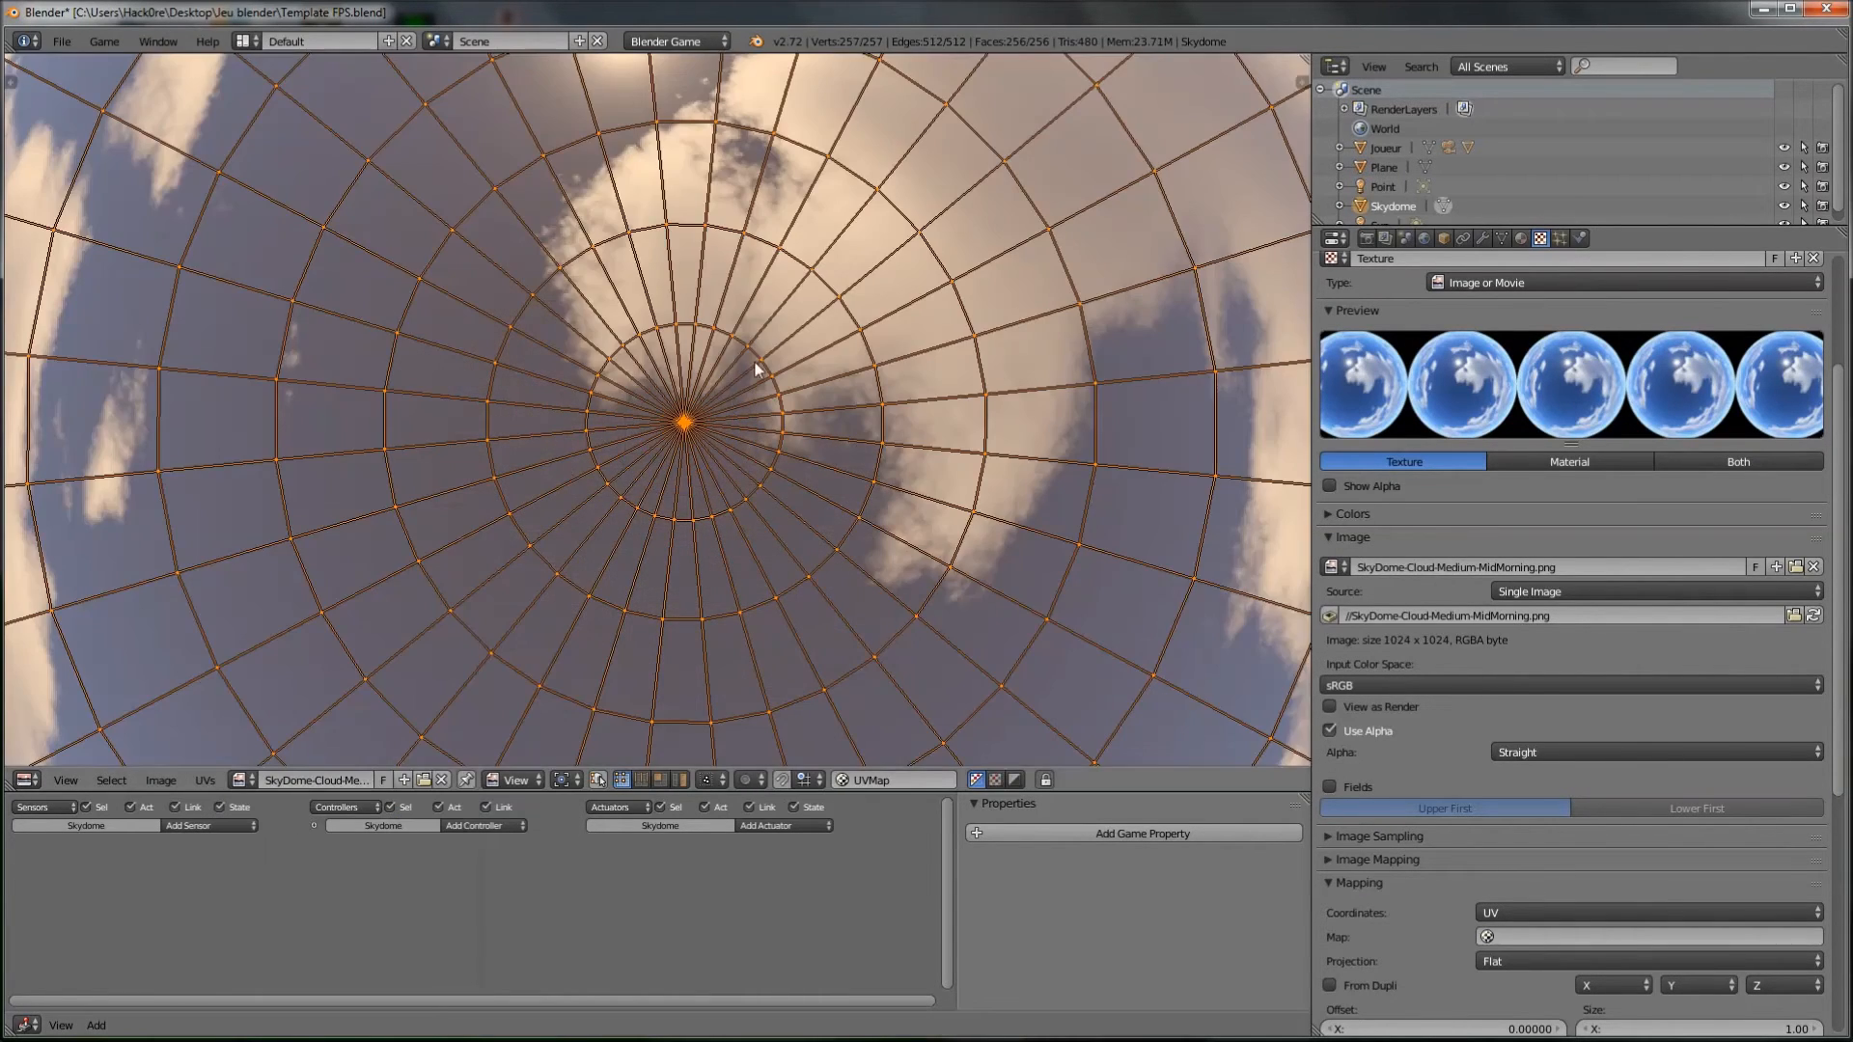
Step: Scale the dome's UV layout to about 0.989 to fit inside the sky image, and return to Object Mode in the 3D view
scroll(753, 378, "down", 2)
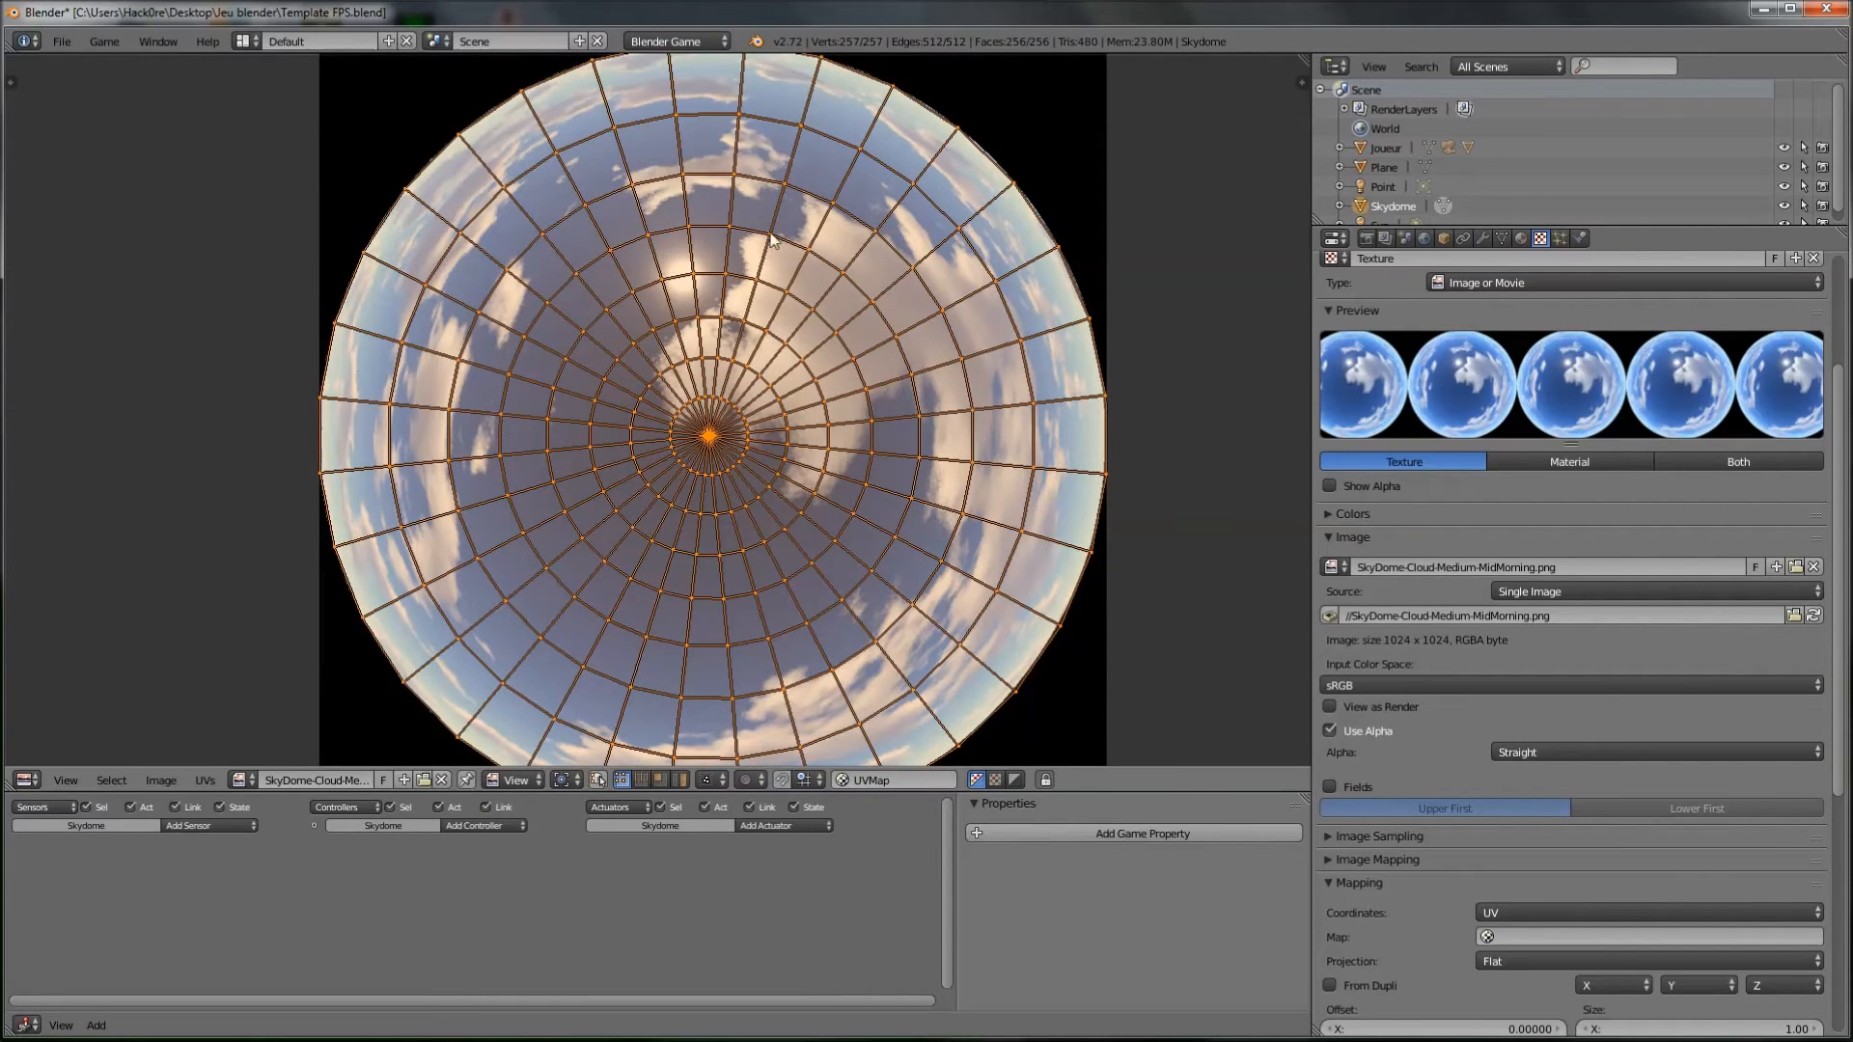
key("s")
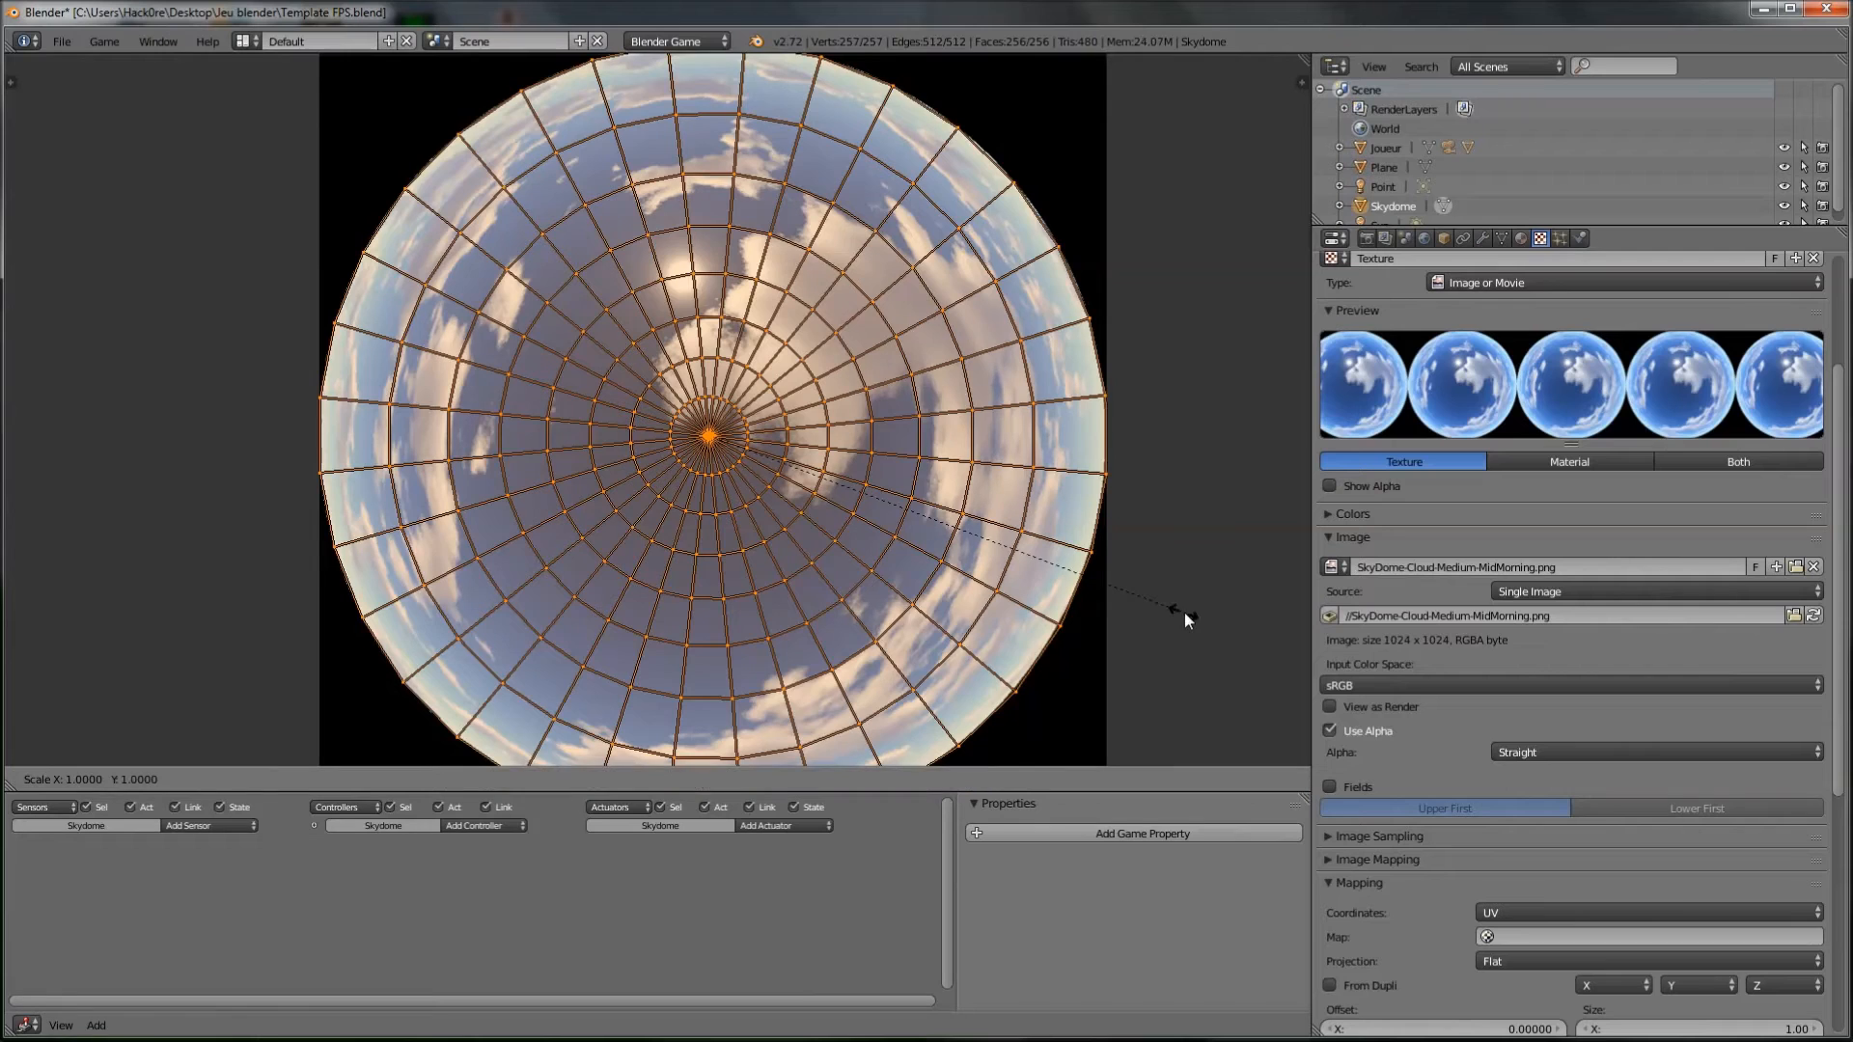
left_click(1135, 599)
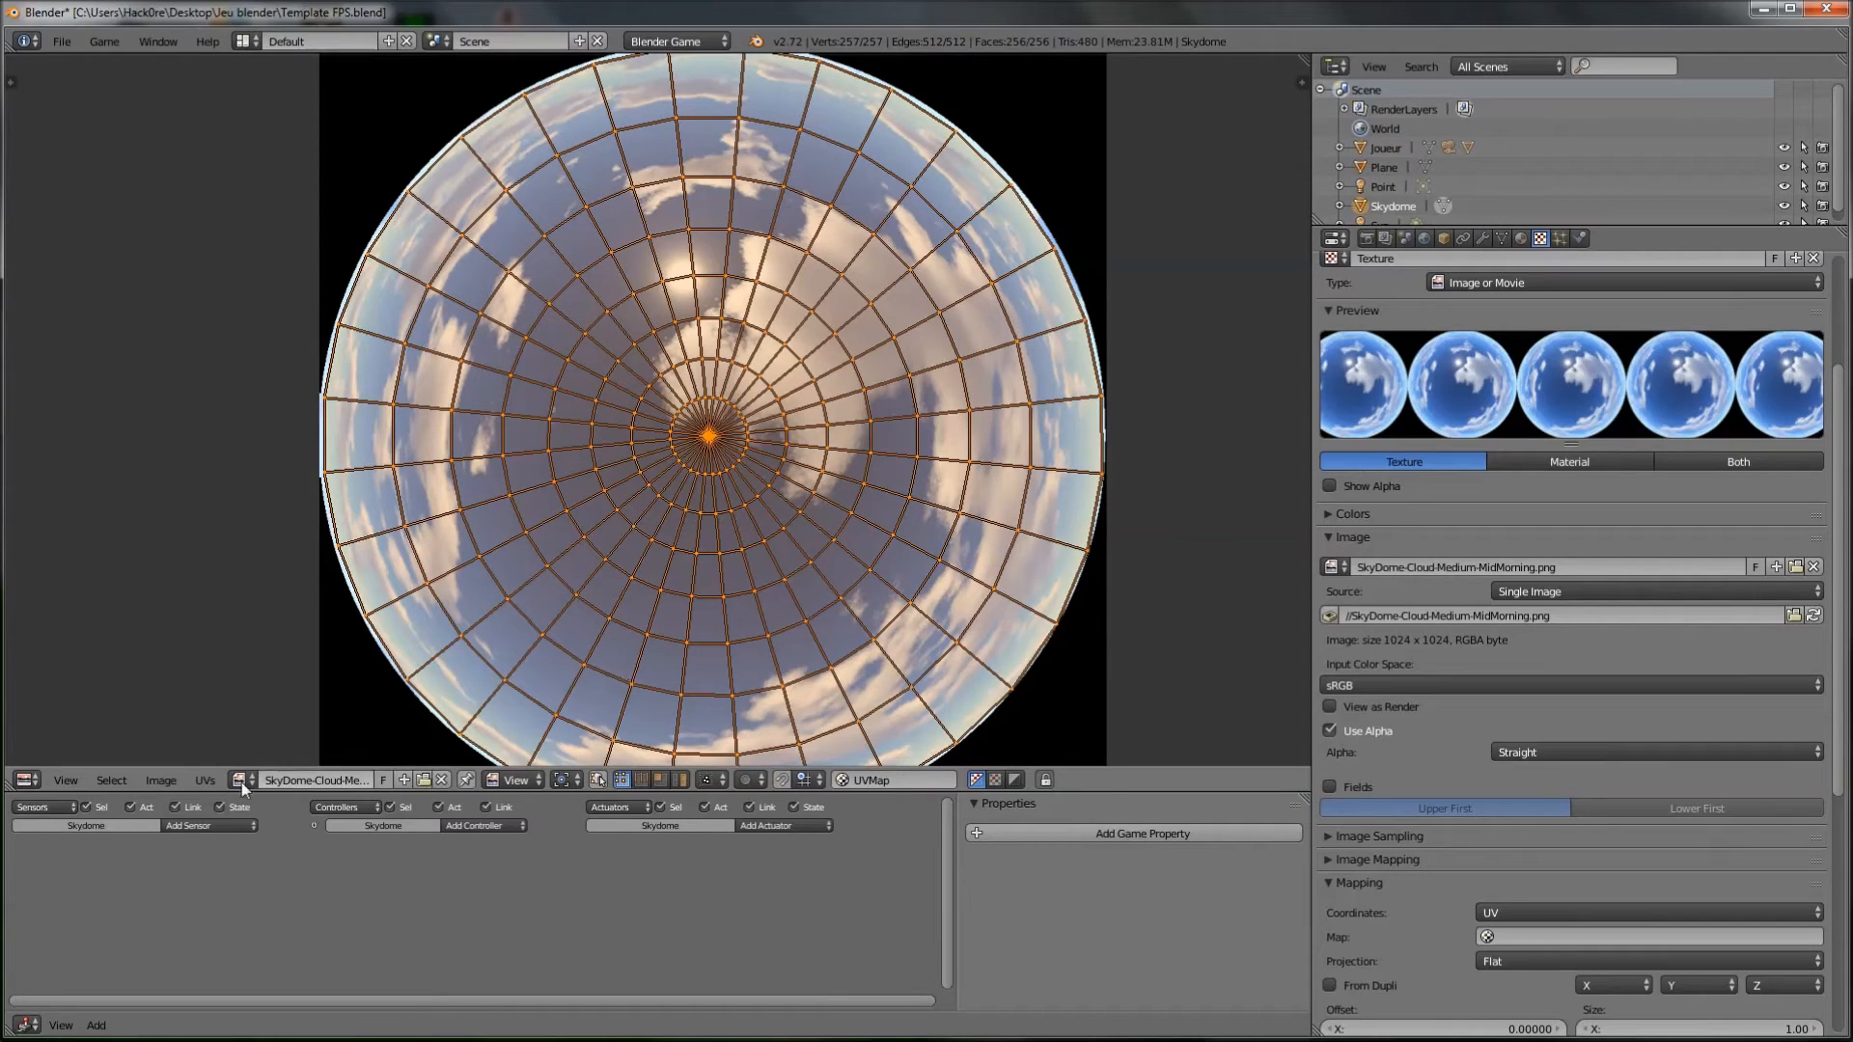
left_click(26, 780)
left_click(58, 760)
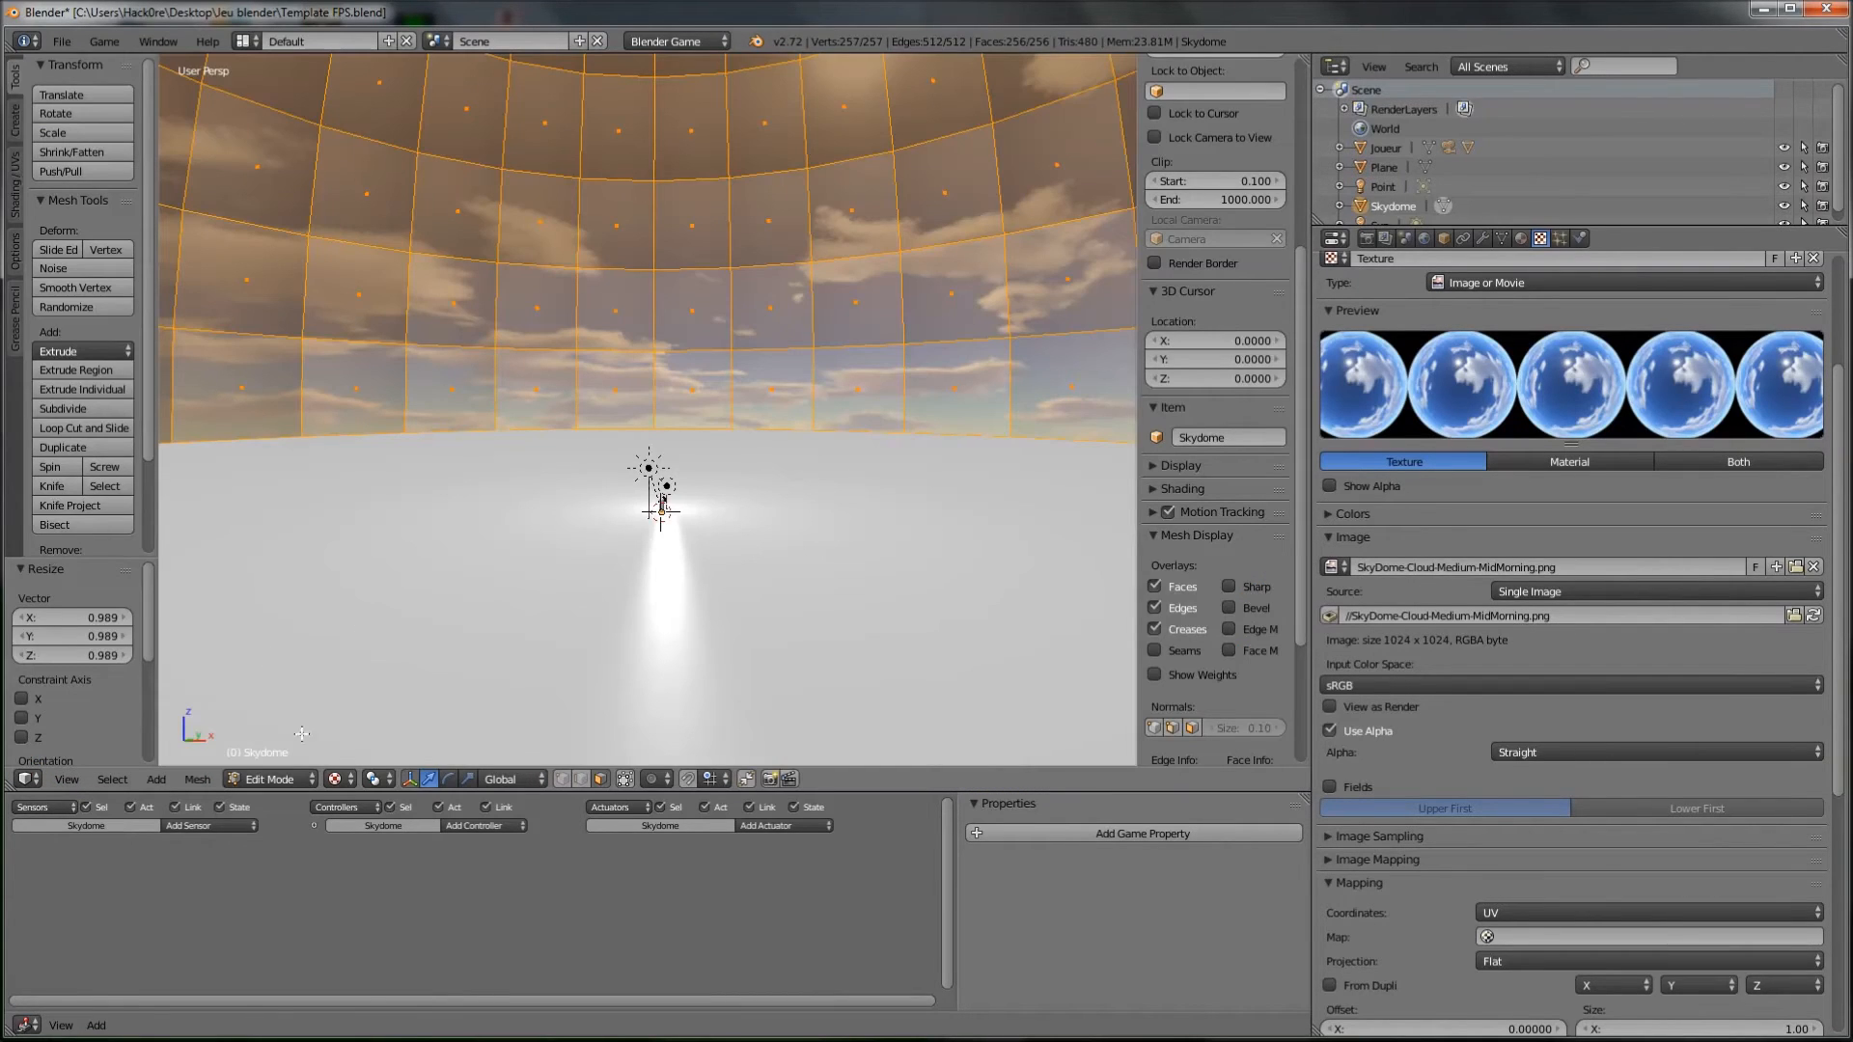
left_click(282, 777)
left_click(287, 754)
Step: Inspect the dome from outside and inside, and apply smooth shading to it
middle_click_drag(513, 645, 736, 575)
scroll(671, 467, "down", 6)
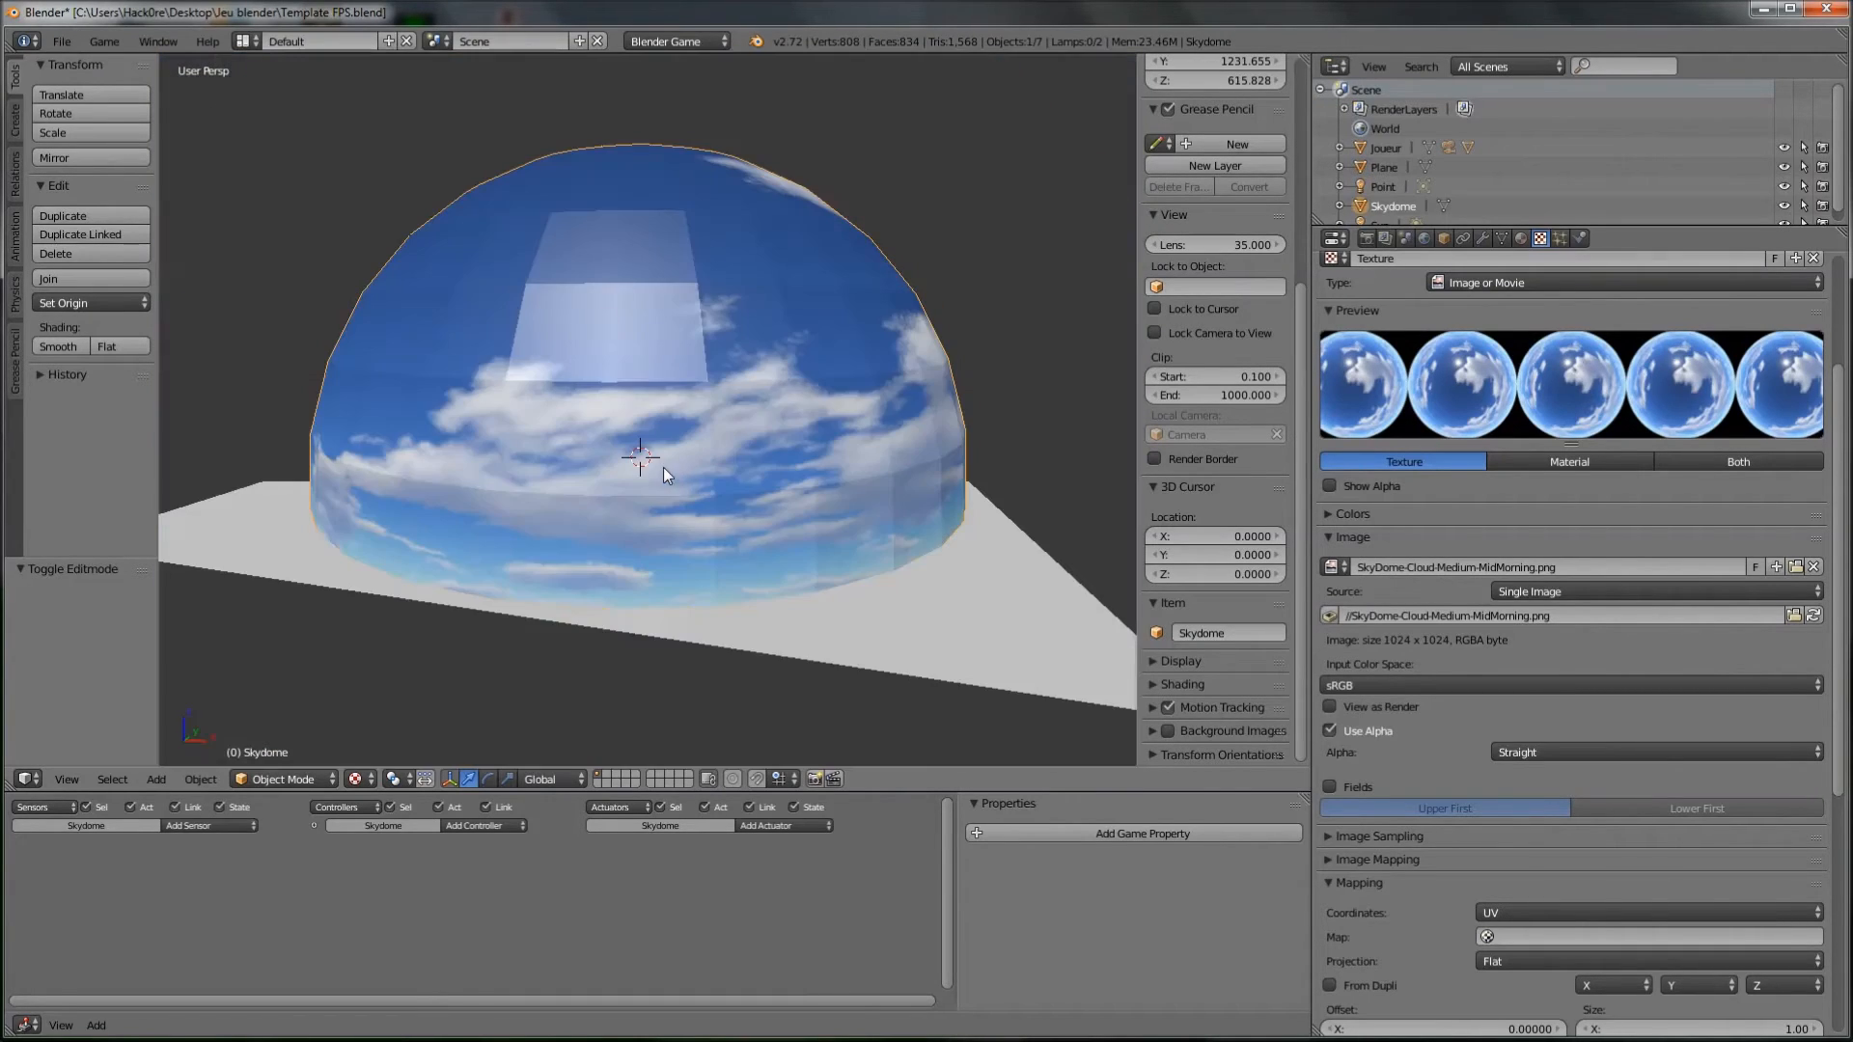
scroll(621, 280, "up", 6)
middle_click_drag(595, 356, 311, 366)
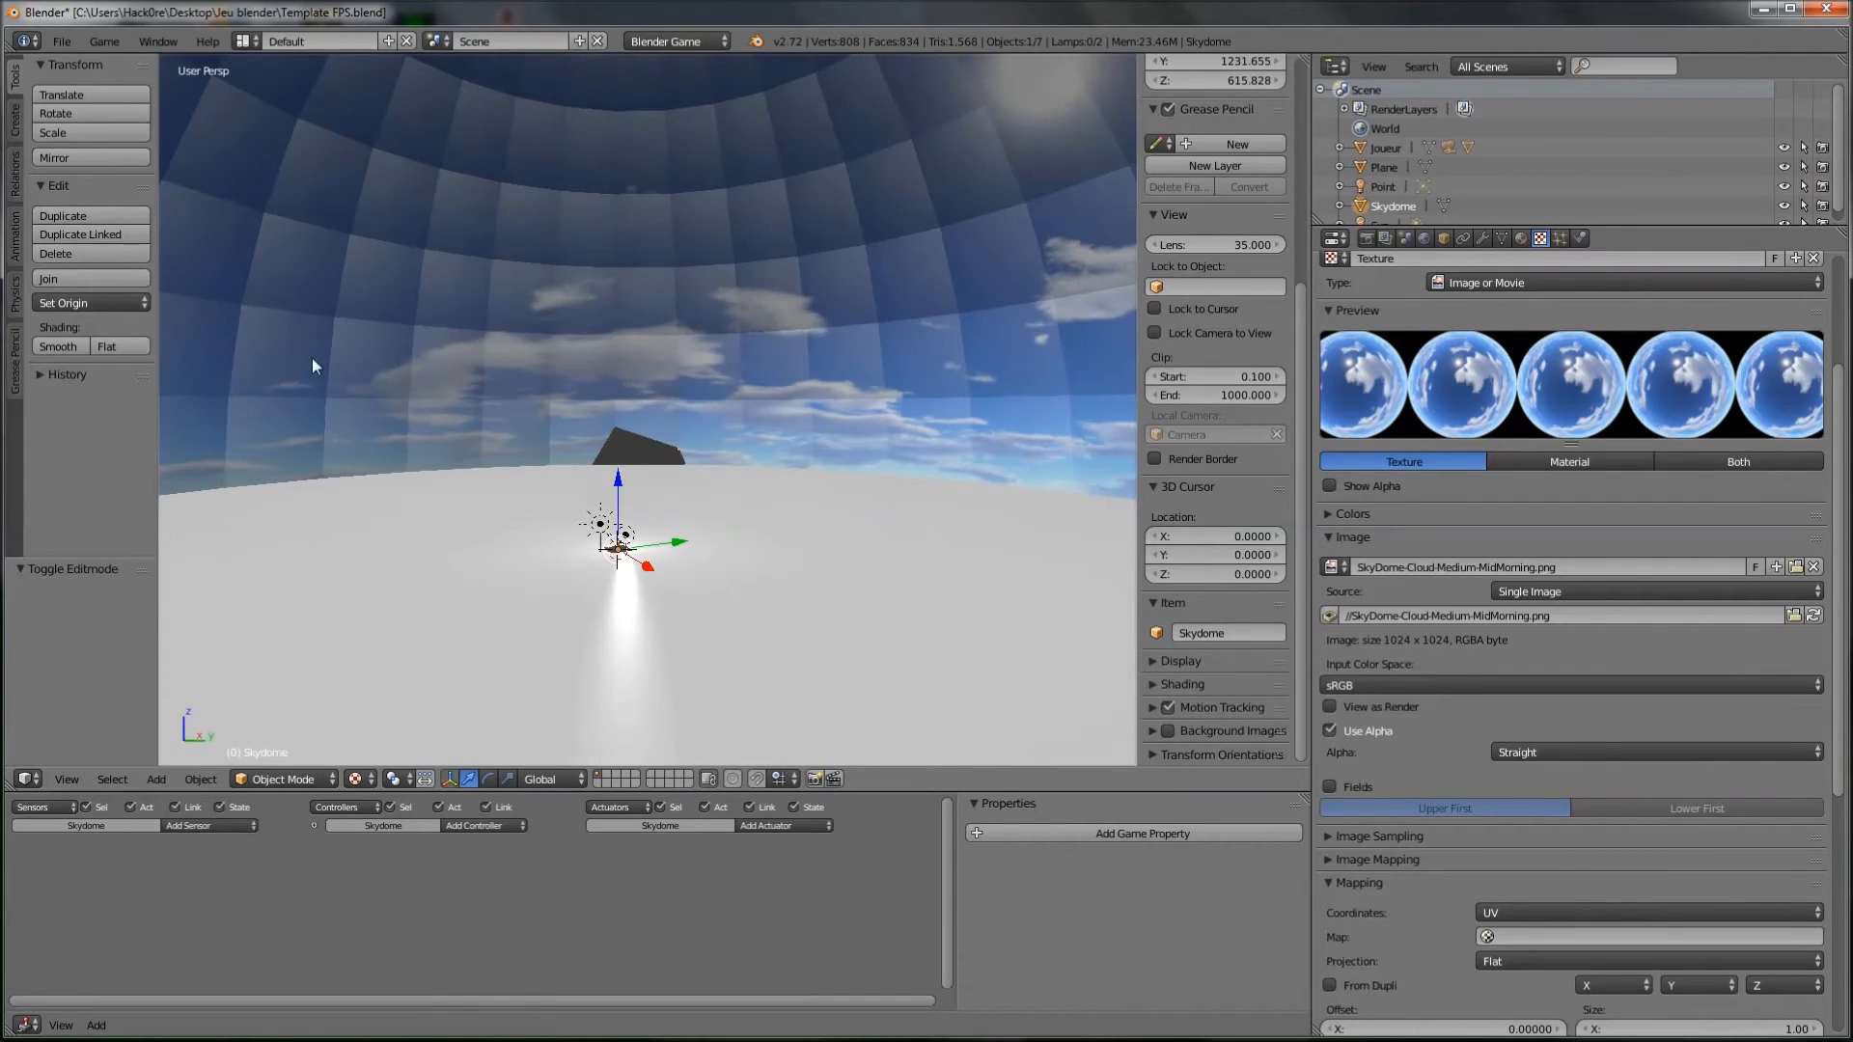
left_click(66, 349)
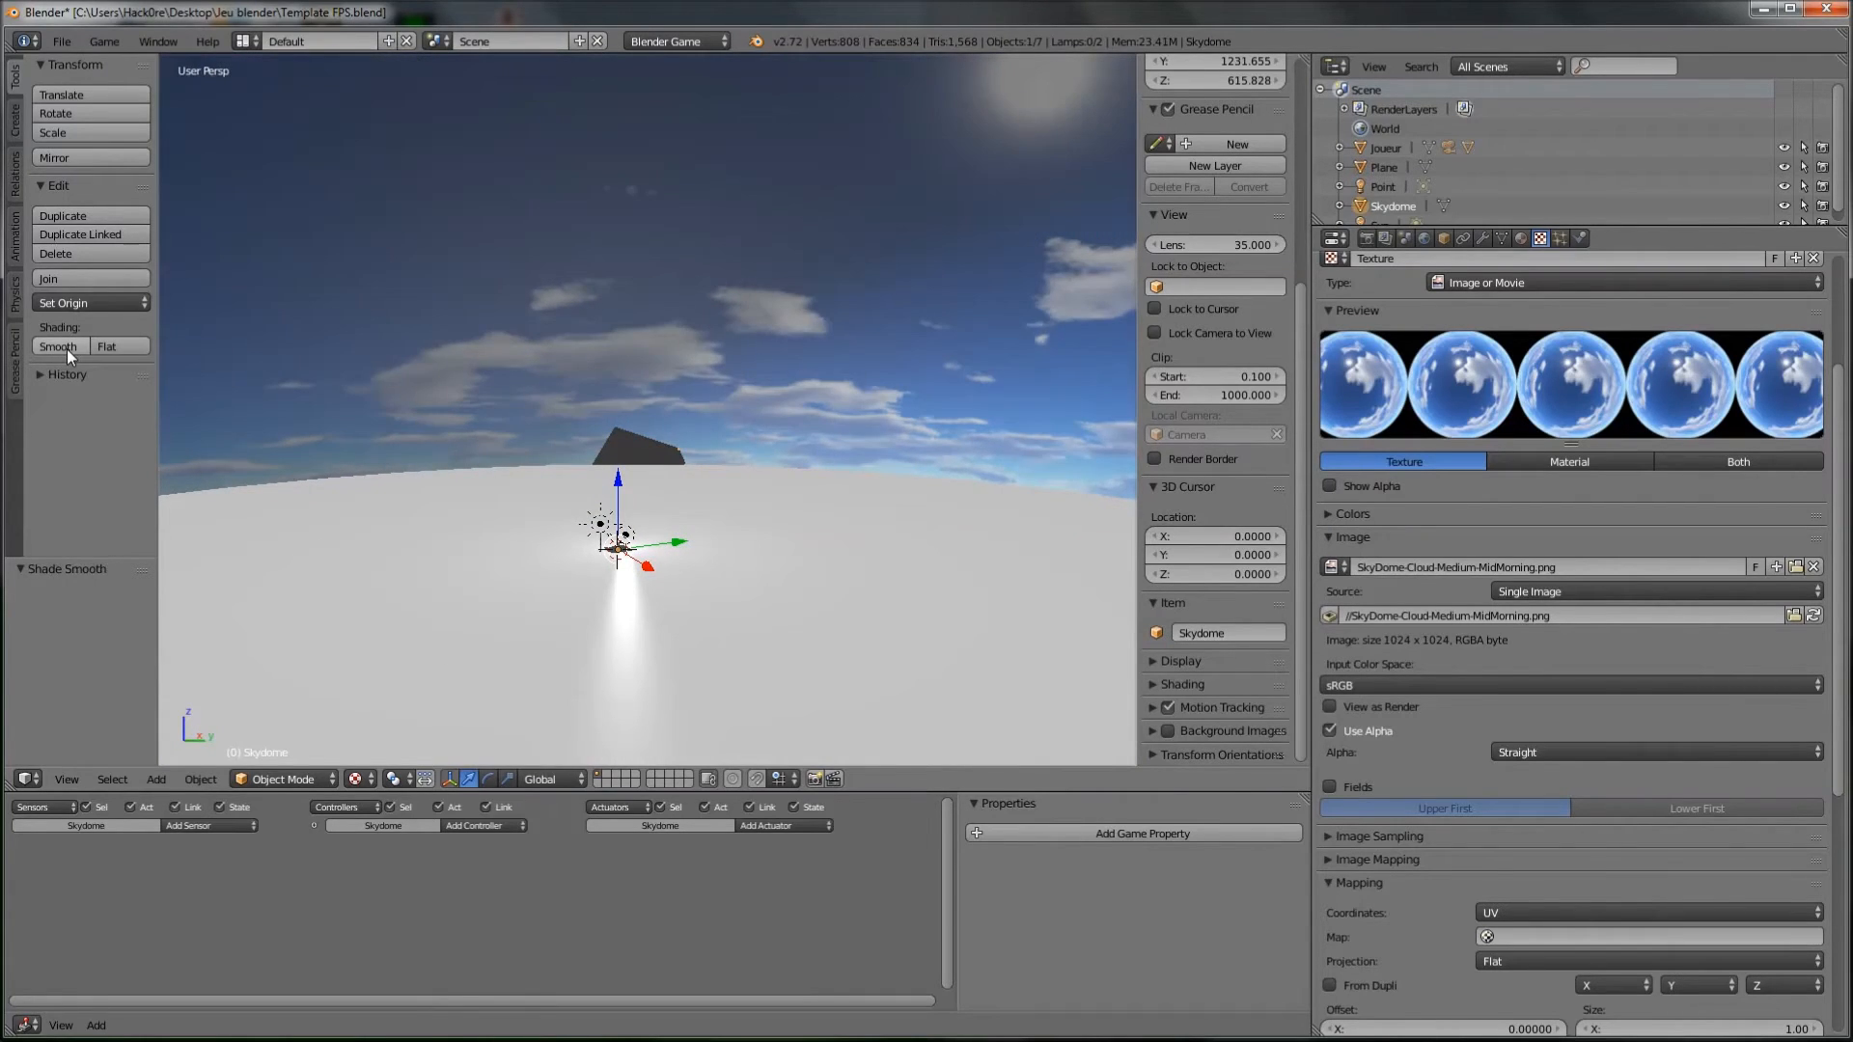
middle_click_drag(521, 463, 474, 587)
Step: Set the Skydome material's specular intensity to 0.000 and look around the sky from inside the dome
left_click(1521, 239)
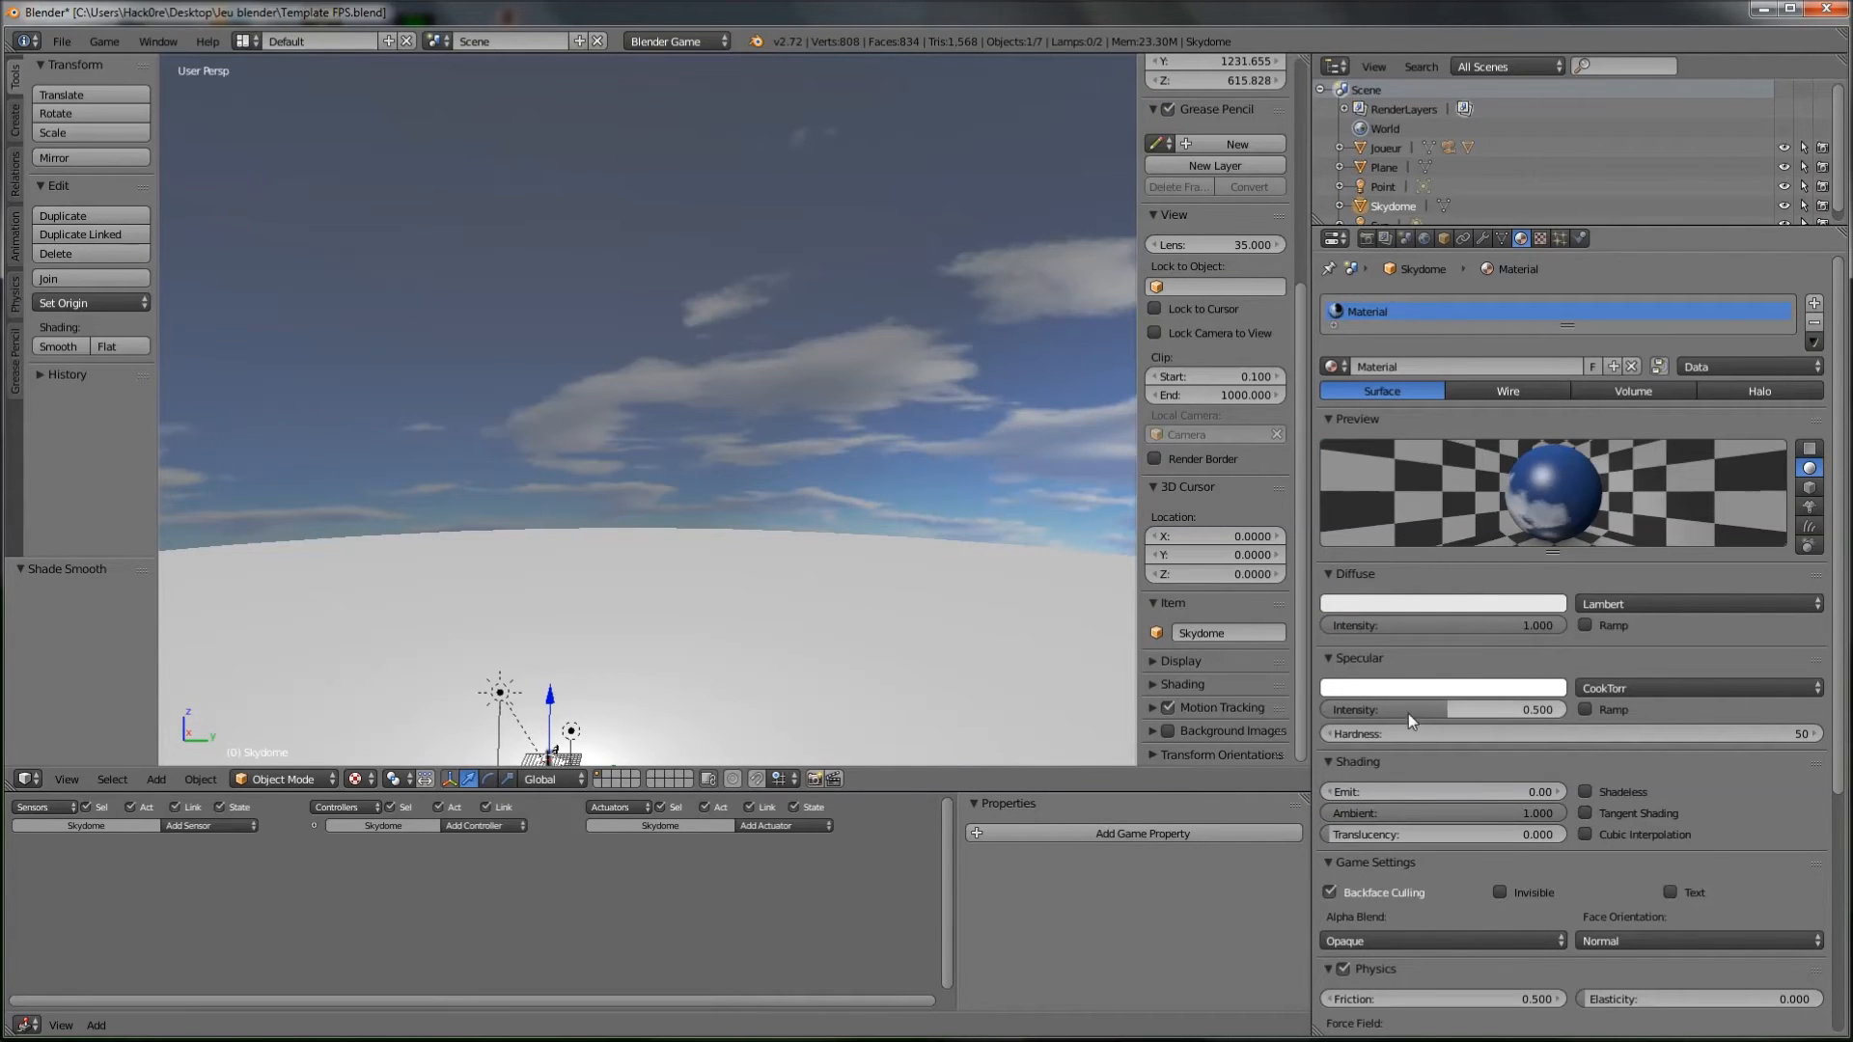
left_click_drag(1428, 712, 1324, 711)
middle_click_drag(791, 540, 770, 386)
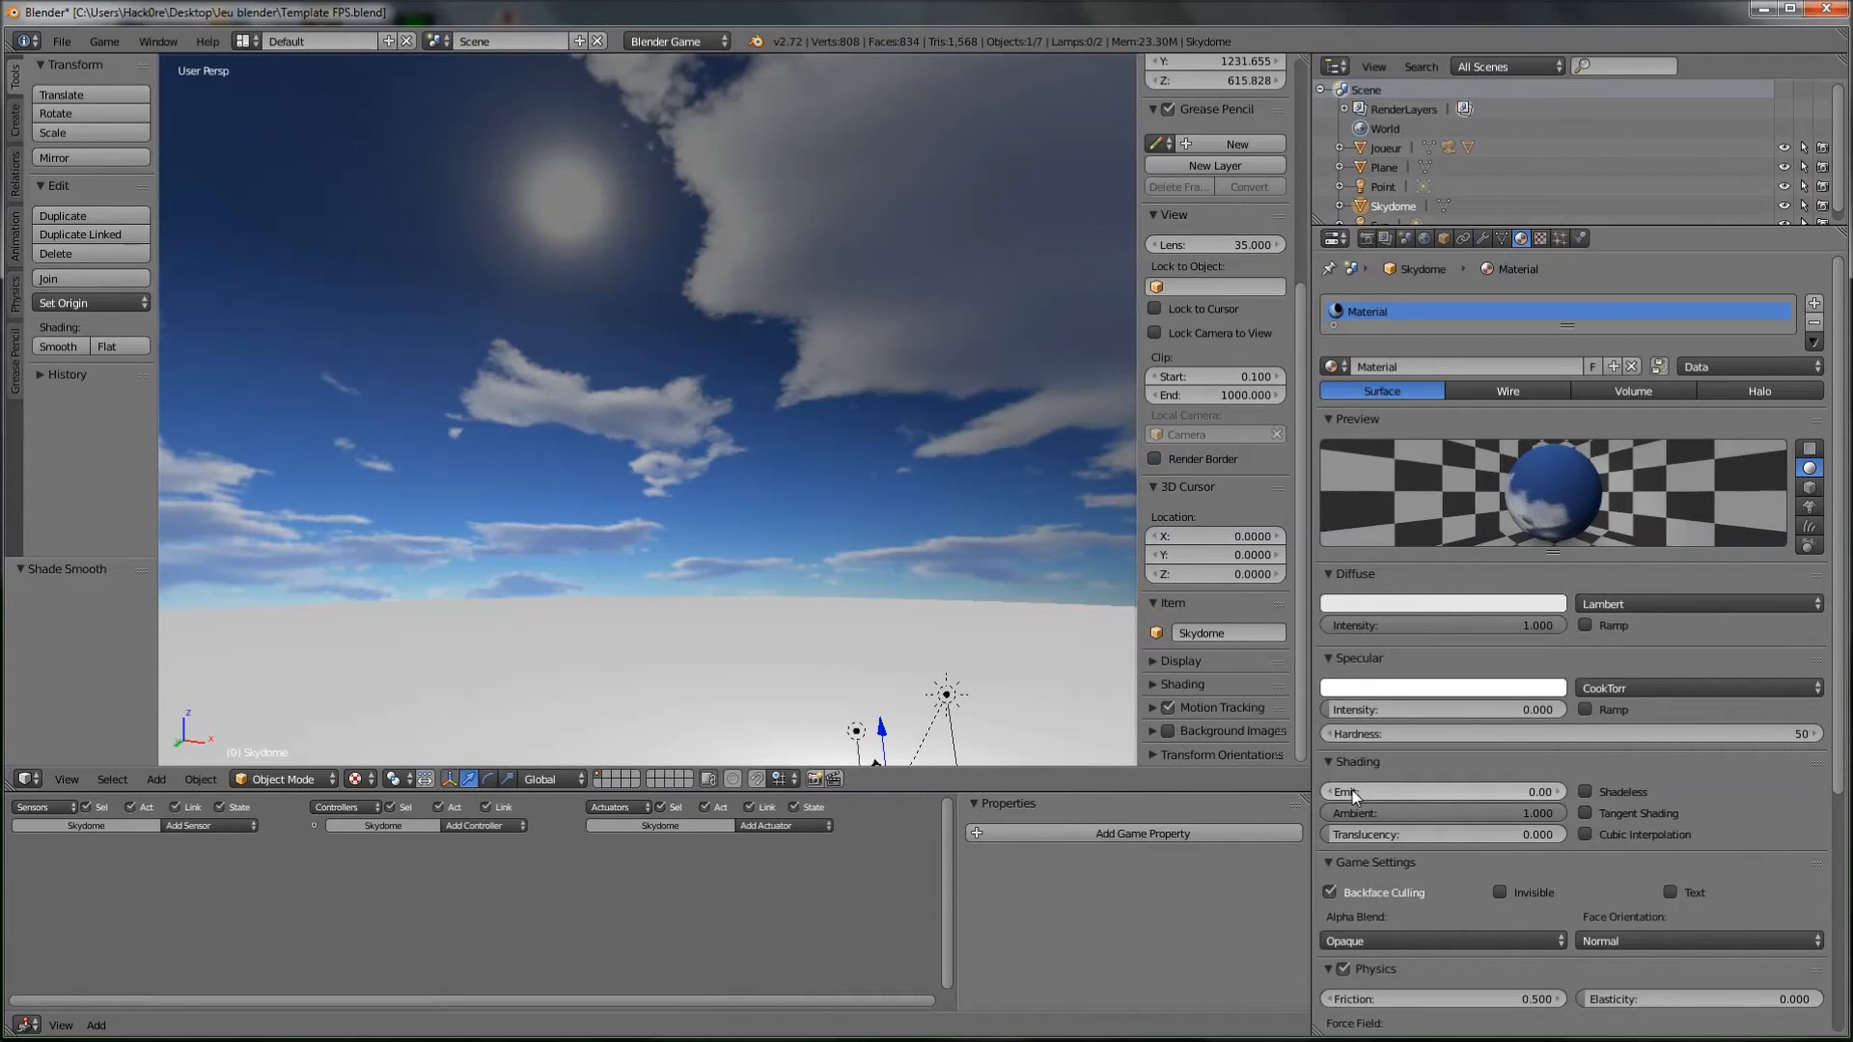
Step: Try an emit value of 0.57 on the Skydome material and reset it to 0.00
mouse_move(1353, 794)
left_mouse_down()
mouse_move(1437, 794)
mouse_move(1351, 794)
left_mouse_up()
middle_click_drag(934, 583, 774, 577)
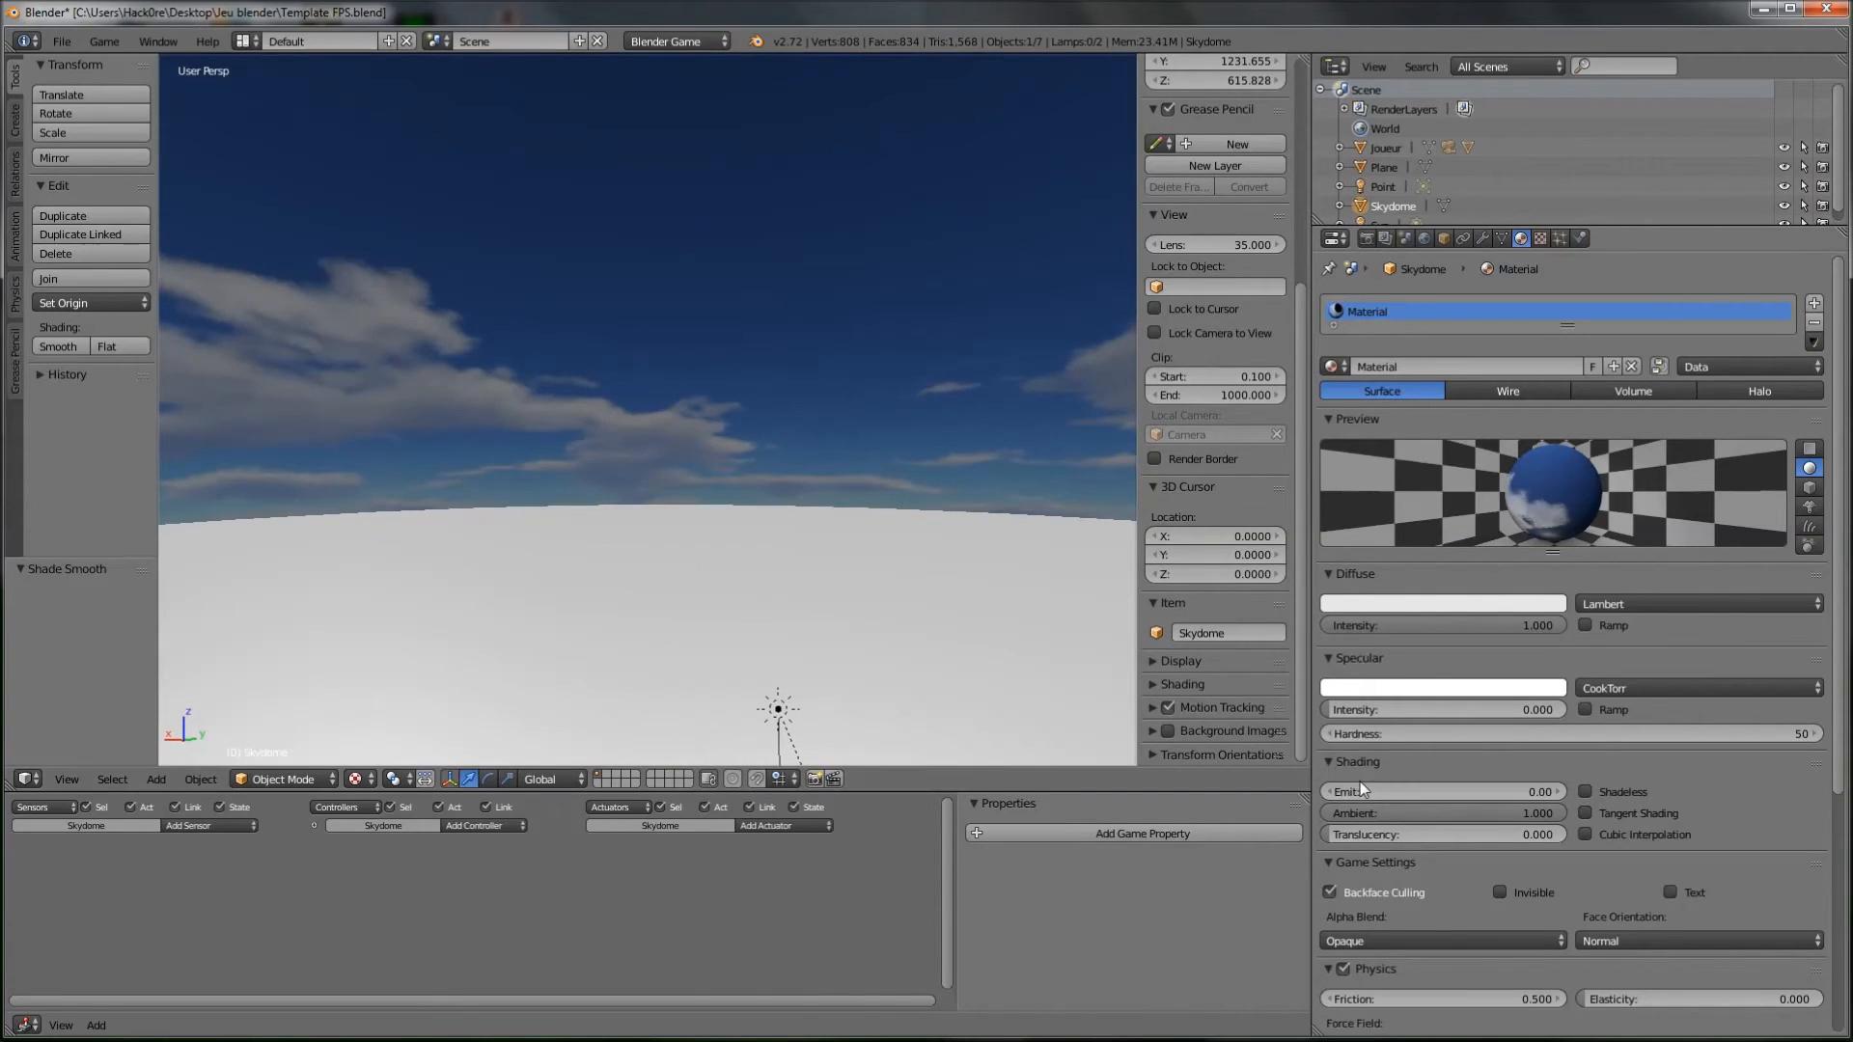
left_click_drag(1361, 786, 1429, 785)
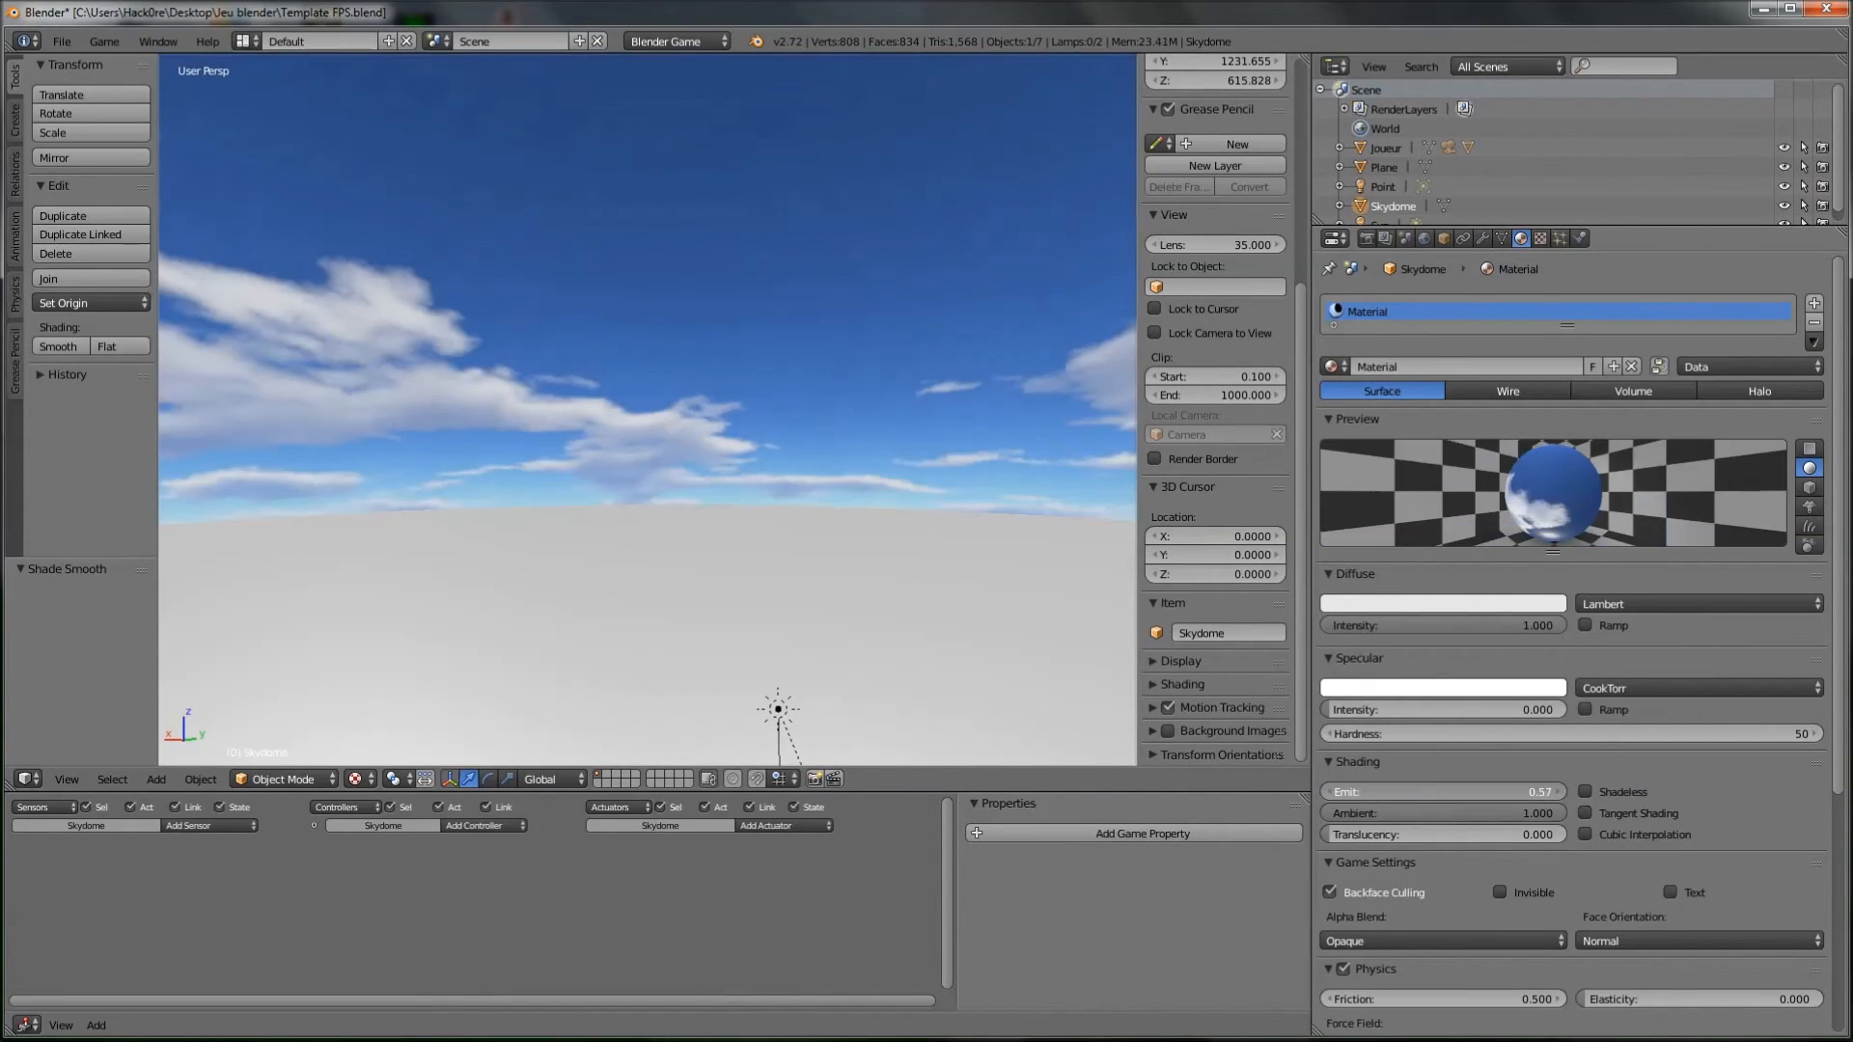
middle_click_drag(807, 596, 1011, 614)
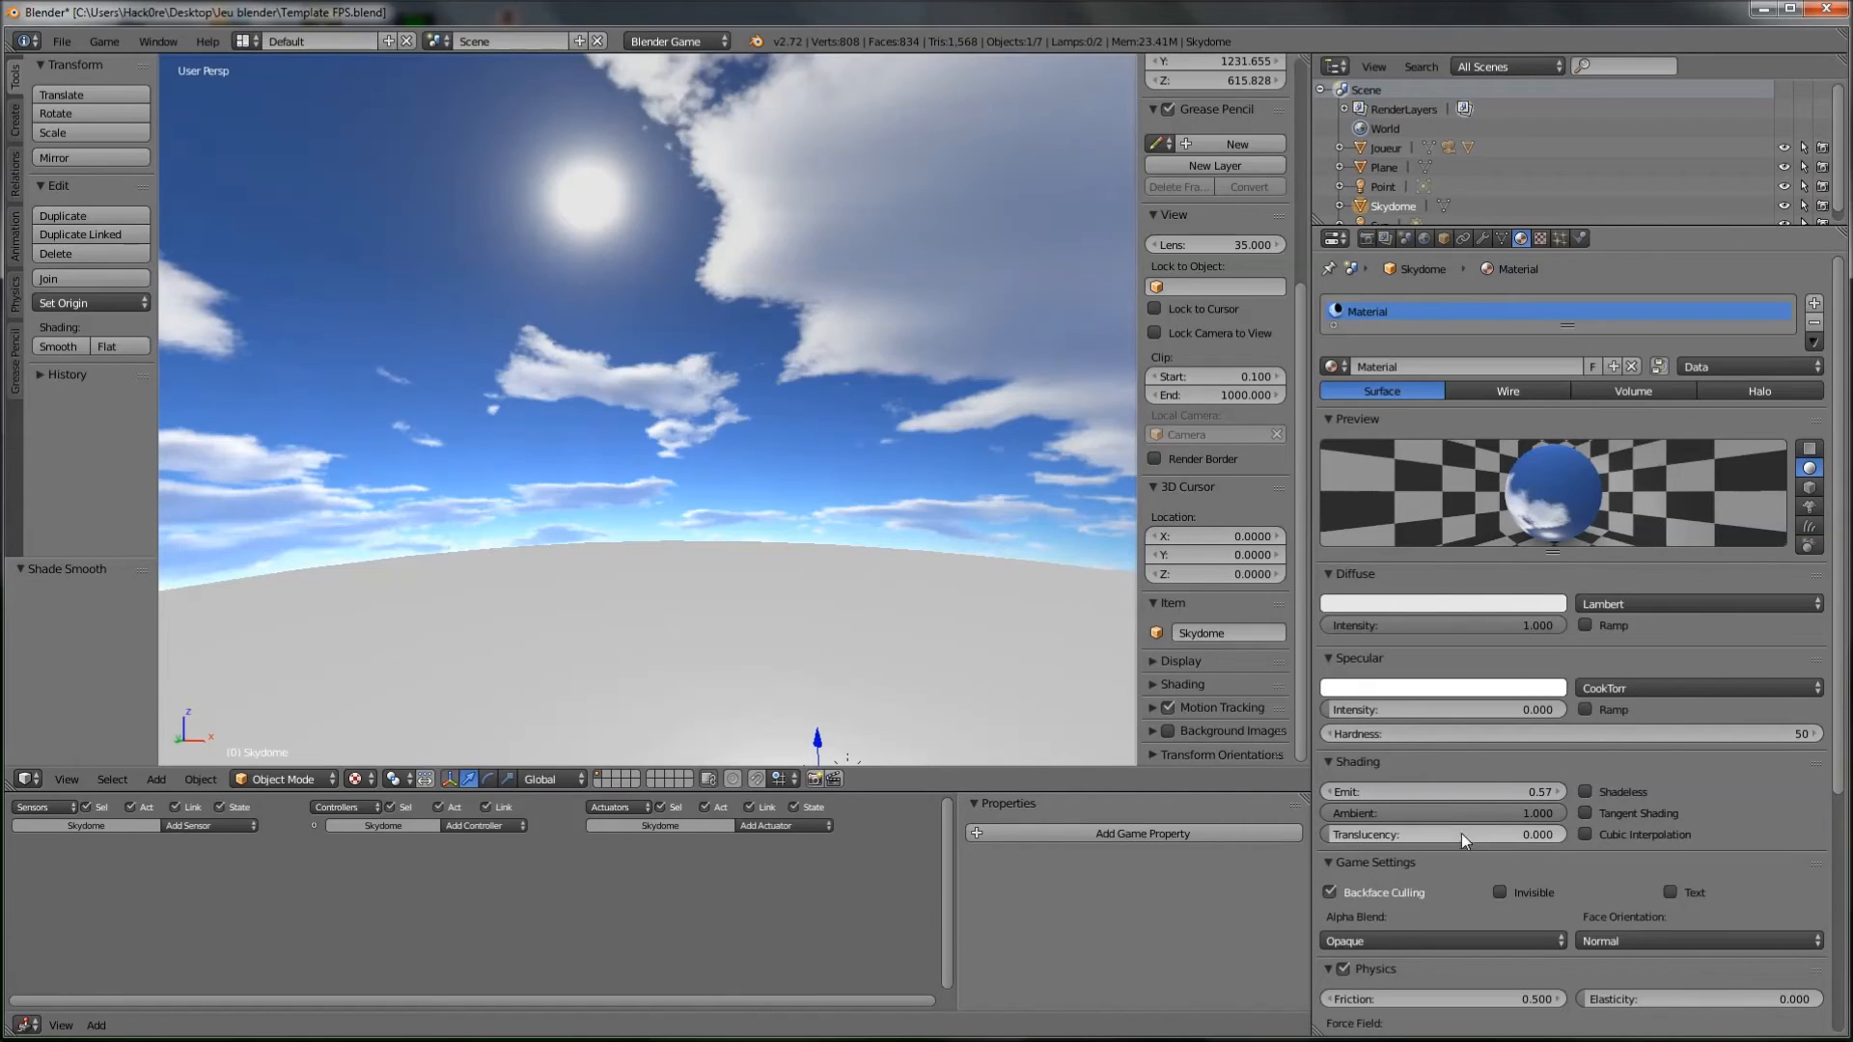
left_click_drag(1456, 791, 1320, 791)
Step: Switch to the camera view, run the game to check the sky in play, and stop it
middle_click_drag(877, 537, 687, 578)
middle_click_drag(467, 351, 653, 445)
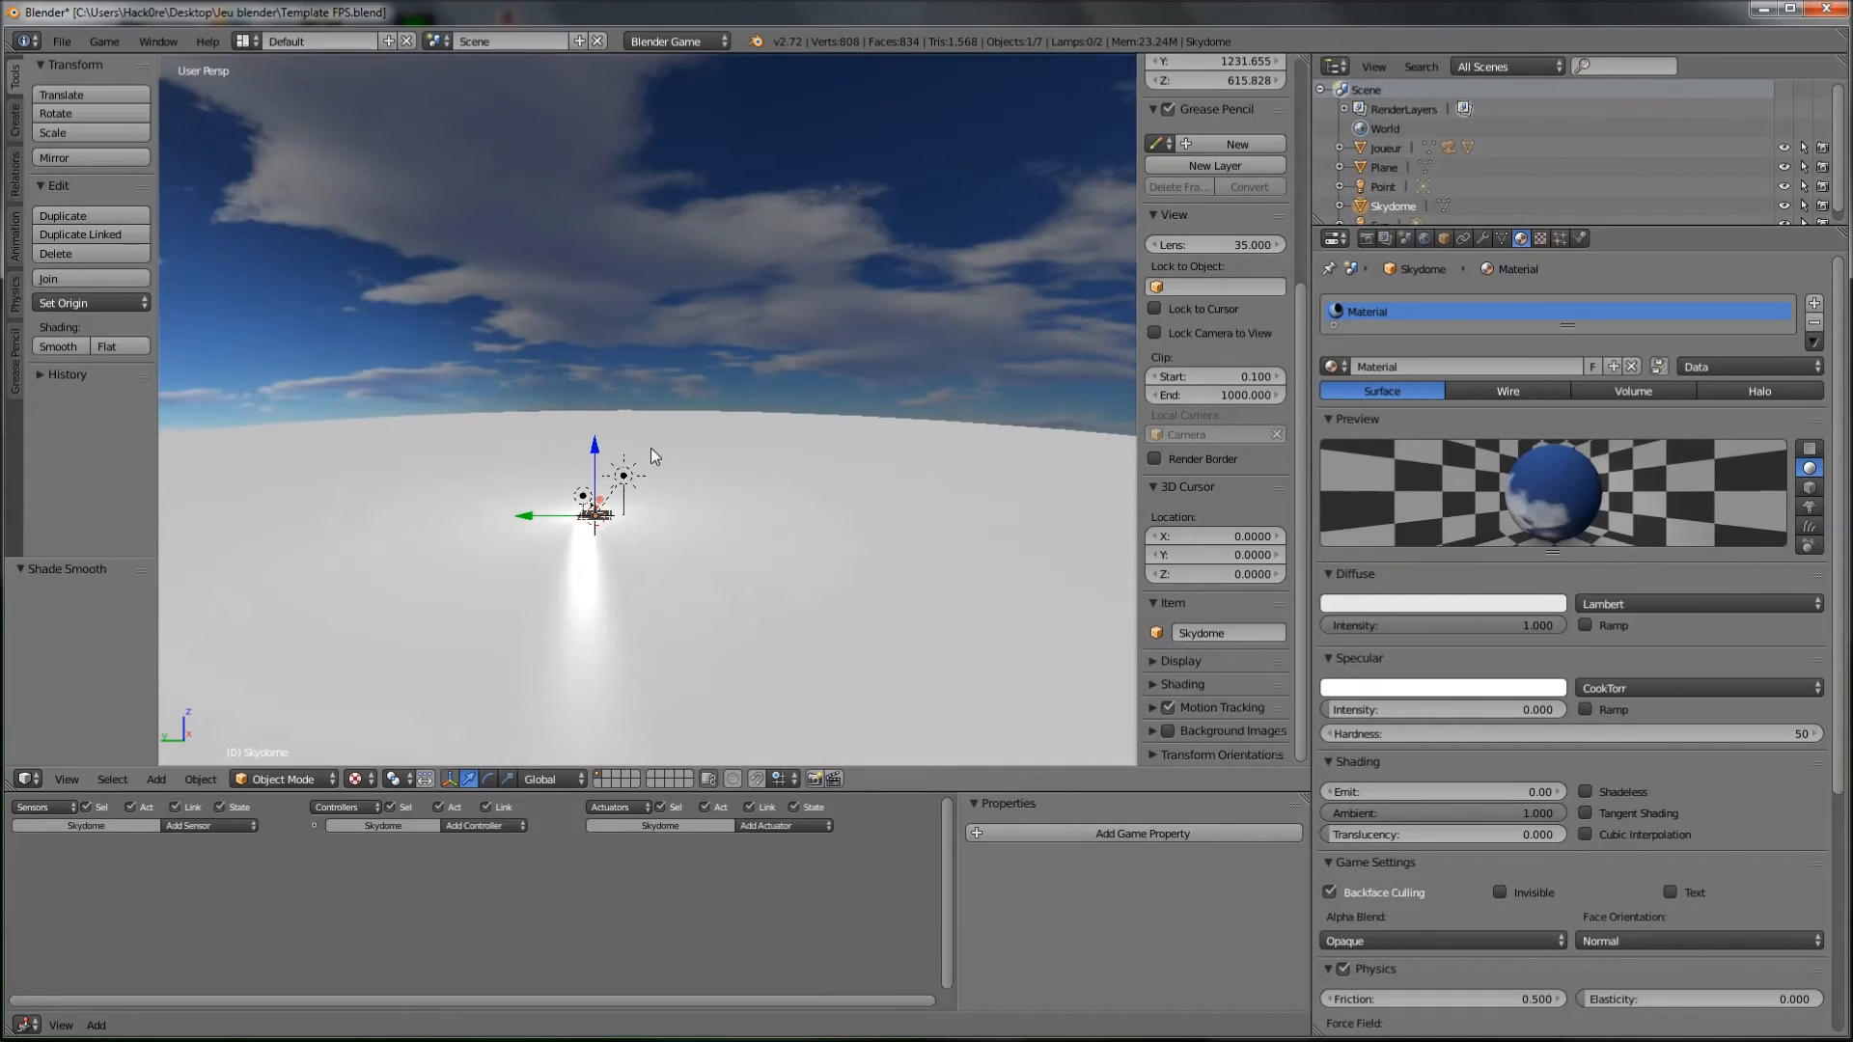
key("KP_0")
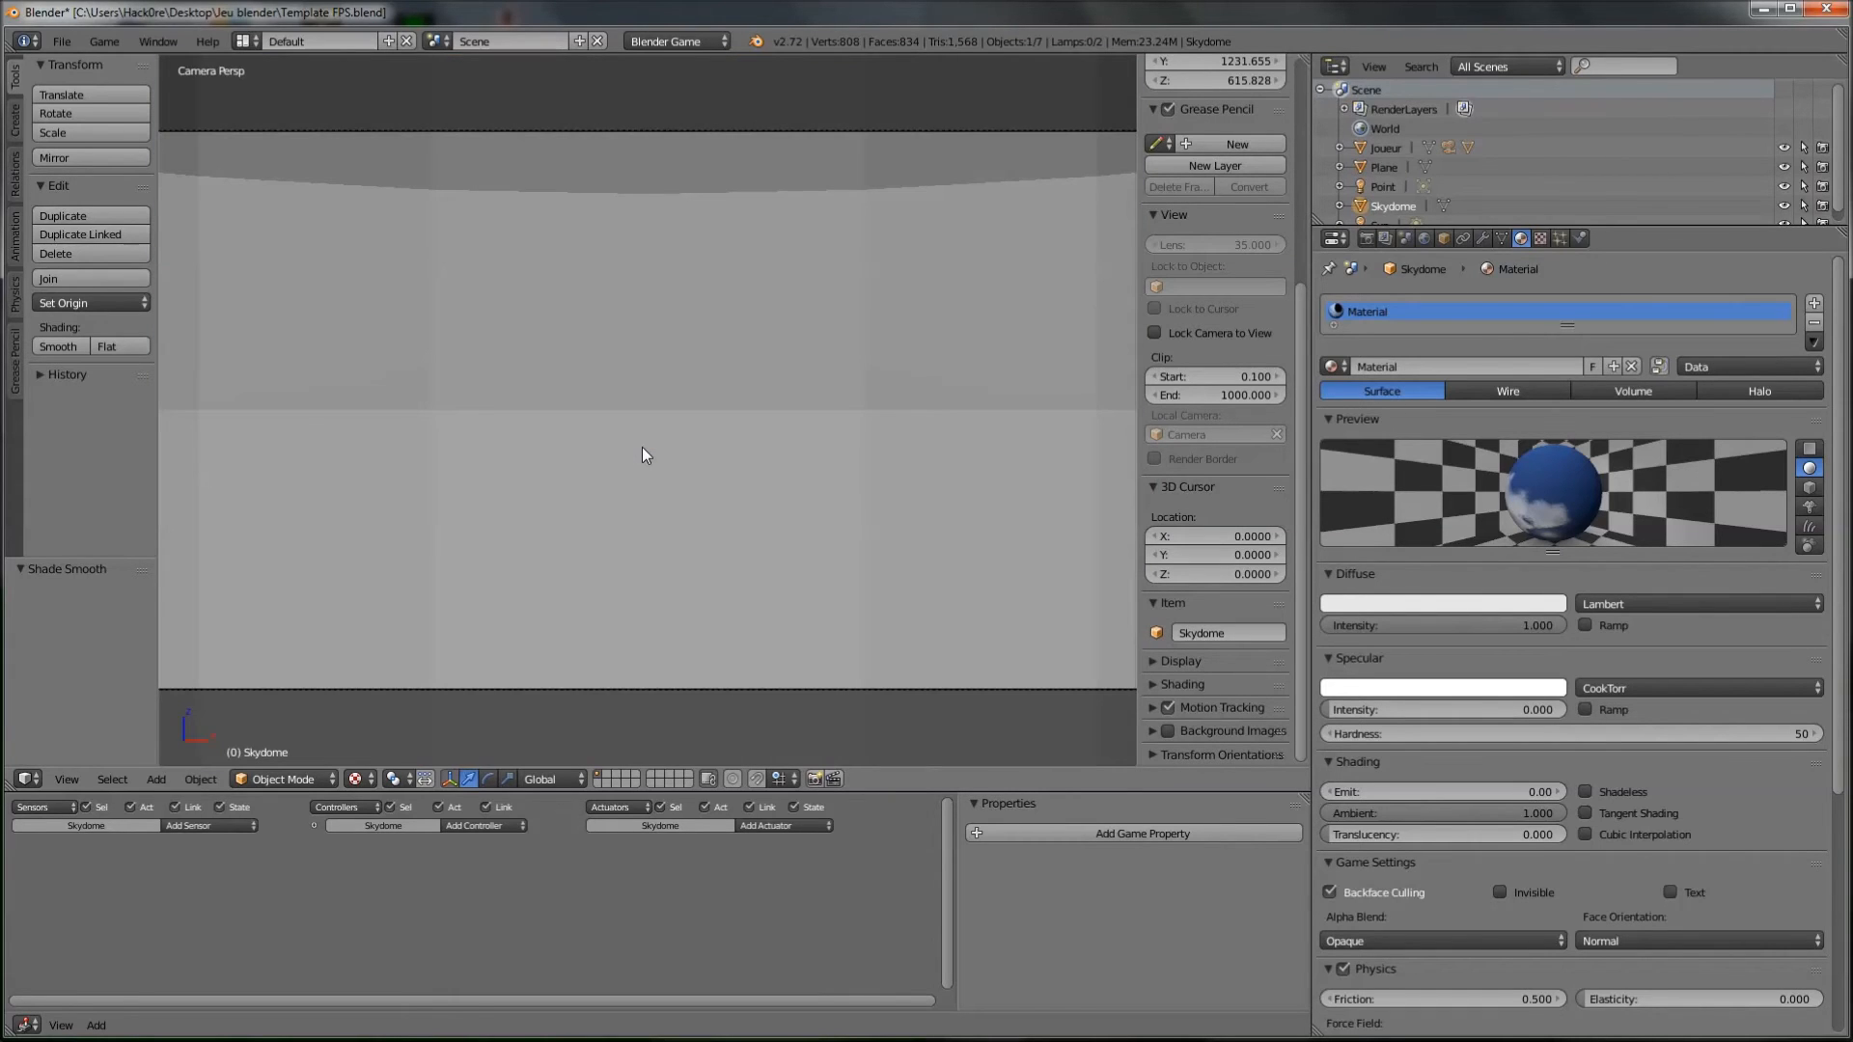
key("p")
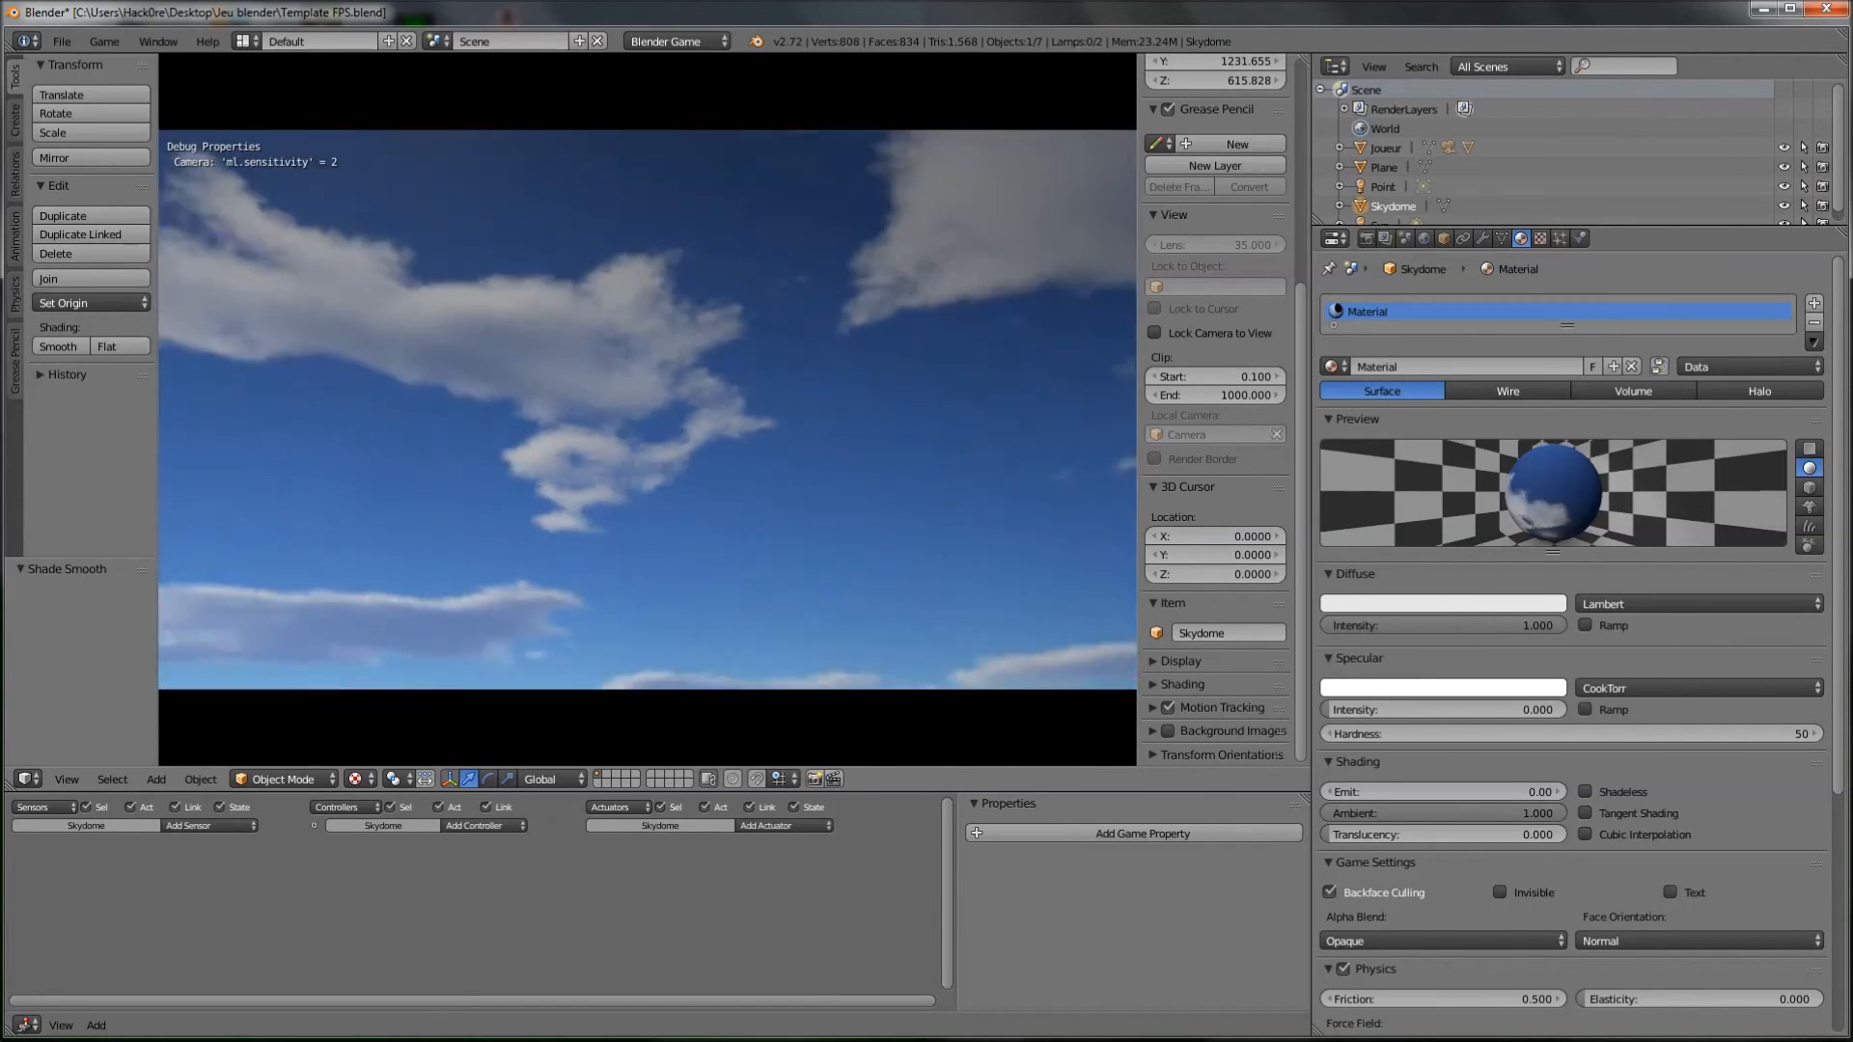
key("Escape")
Step: Select the Sun lamp near the player and raise it about 308 units along Z
middle_click_drag(656, 434, 635, 635)
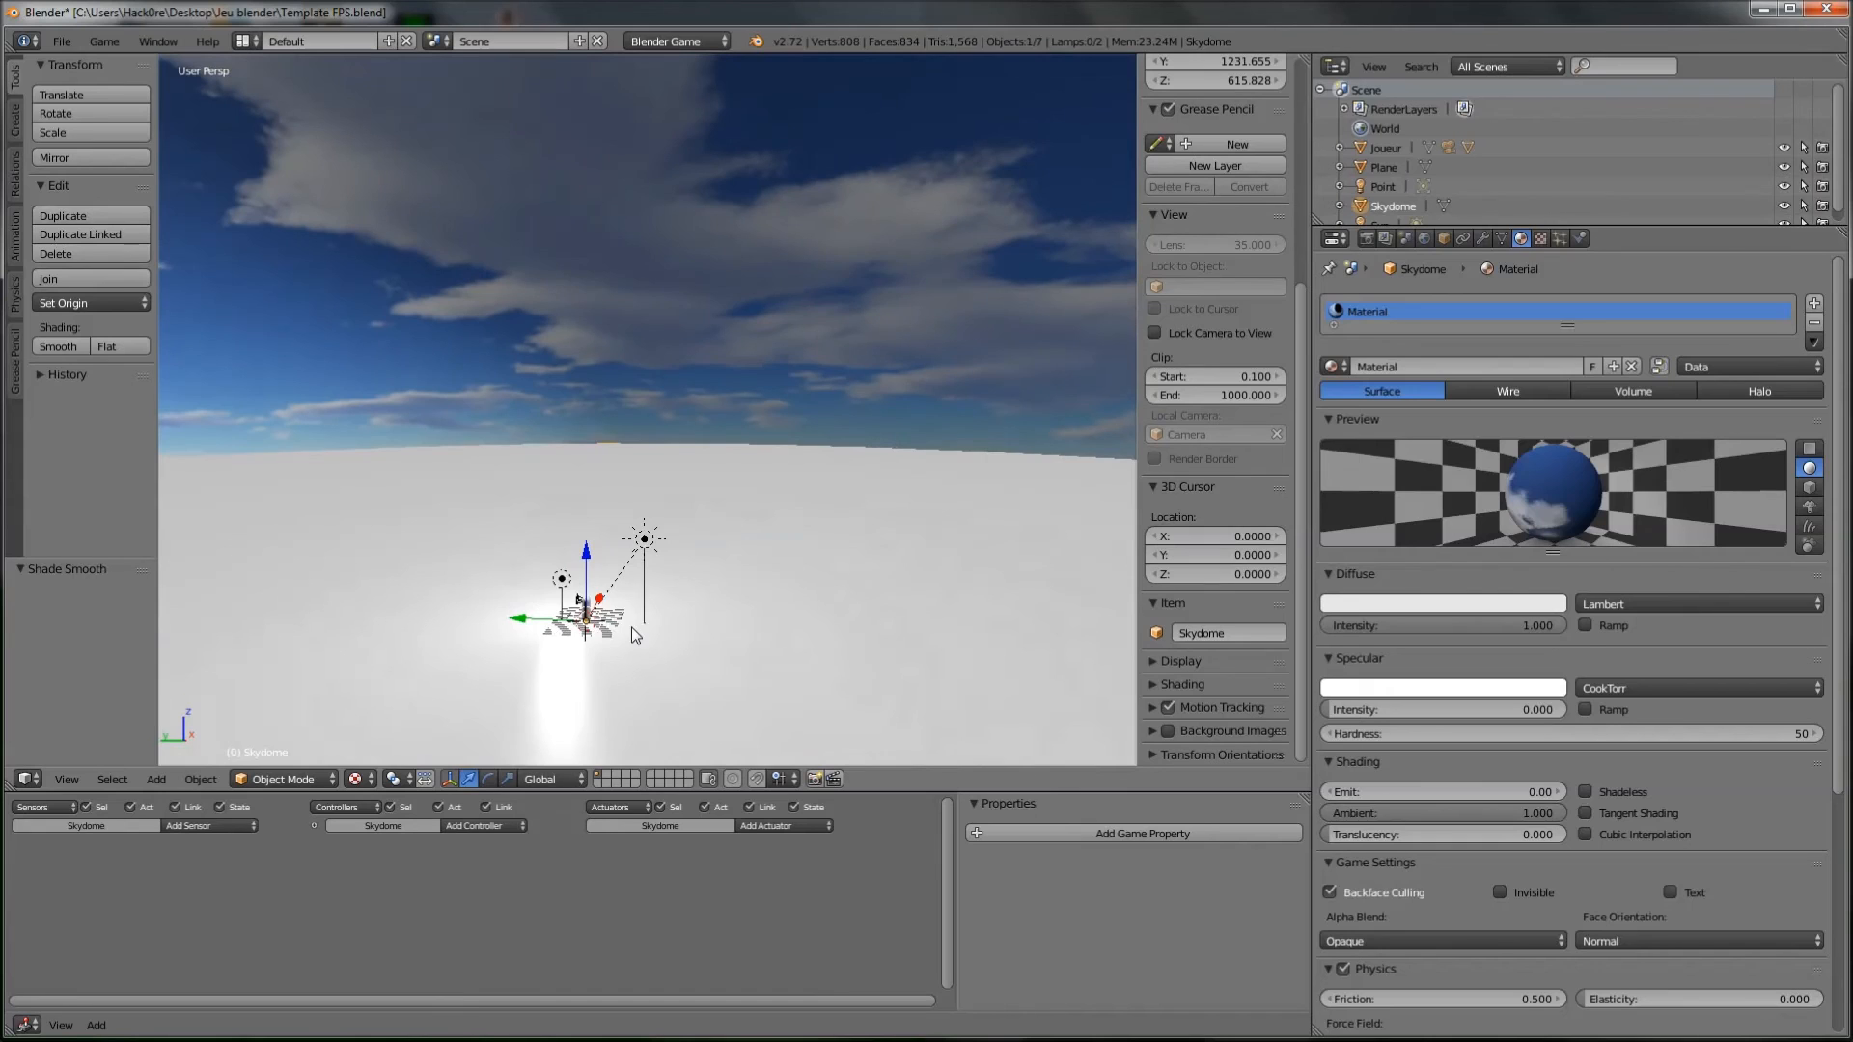
right_click(648, 545)
mouse_move(675, 550)
middle_mouse_down()
mouse_move(463, 576)
mouse_move(419, 517)
mouse_move(662, 569)
middle_mouse_up()
middle_click_drag(380, 469, 728, 624)
left_click_drag(962, 716, 860, 351)
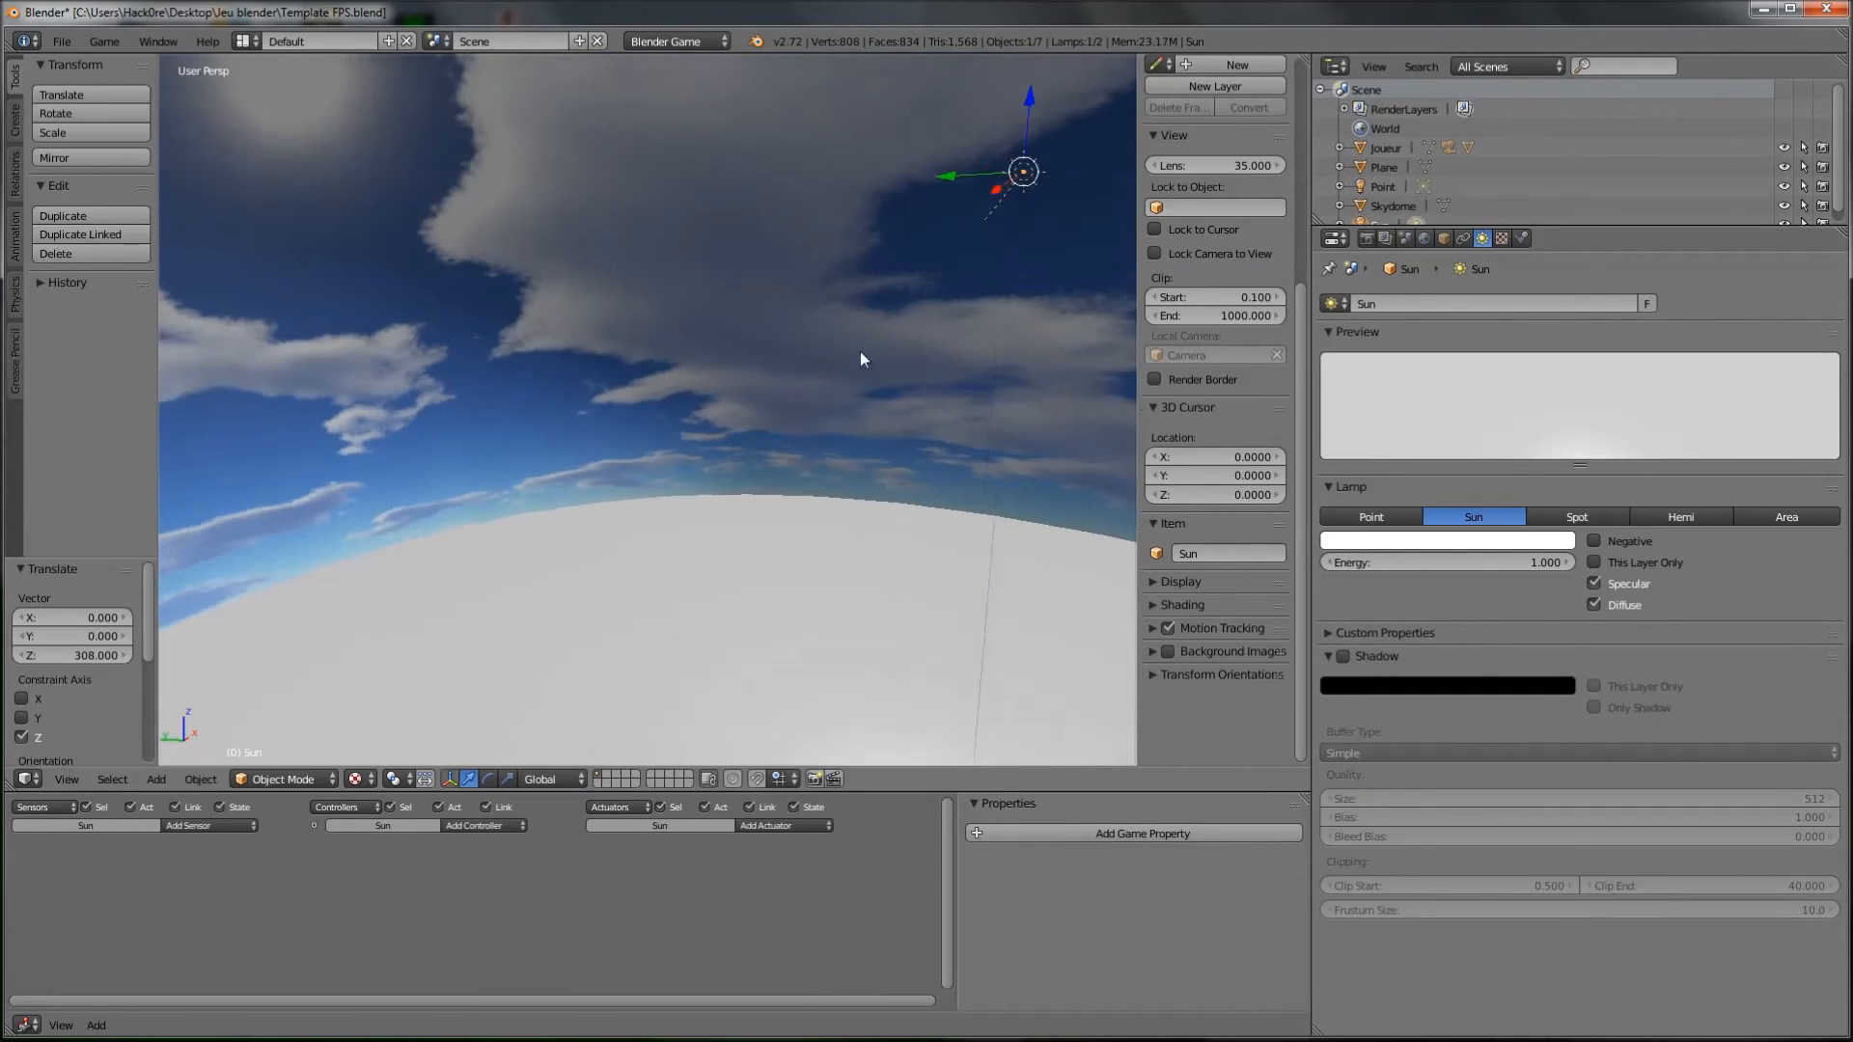
Step: Move the Sun lamp about 434 units along Y and 56 units along X toward the sun in the sky image
middle_click_drag(859, 352, 889, 372)
left_click_drag(1015, 351, 202, 313)
middle_click_drag(202, 313, 771, 460)
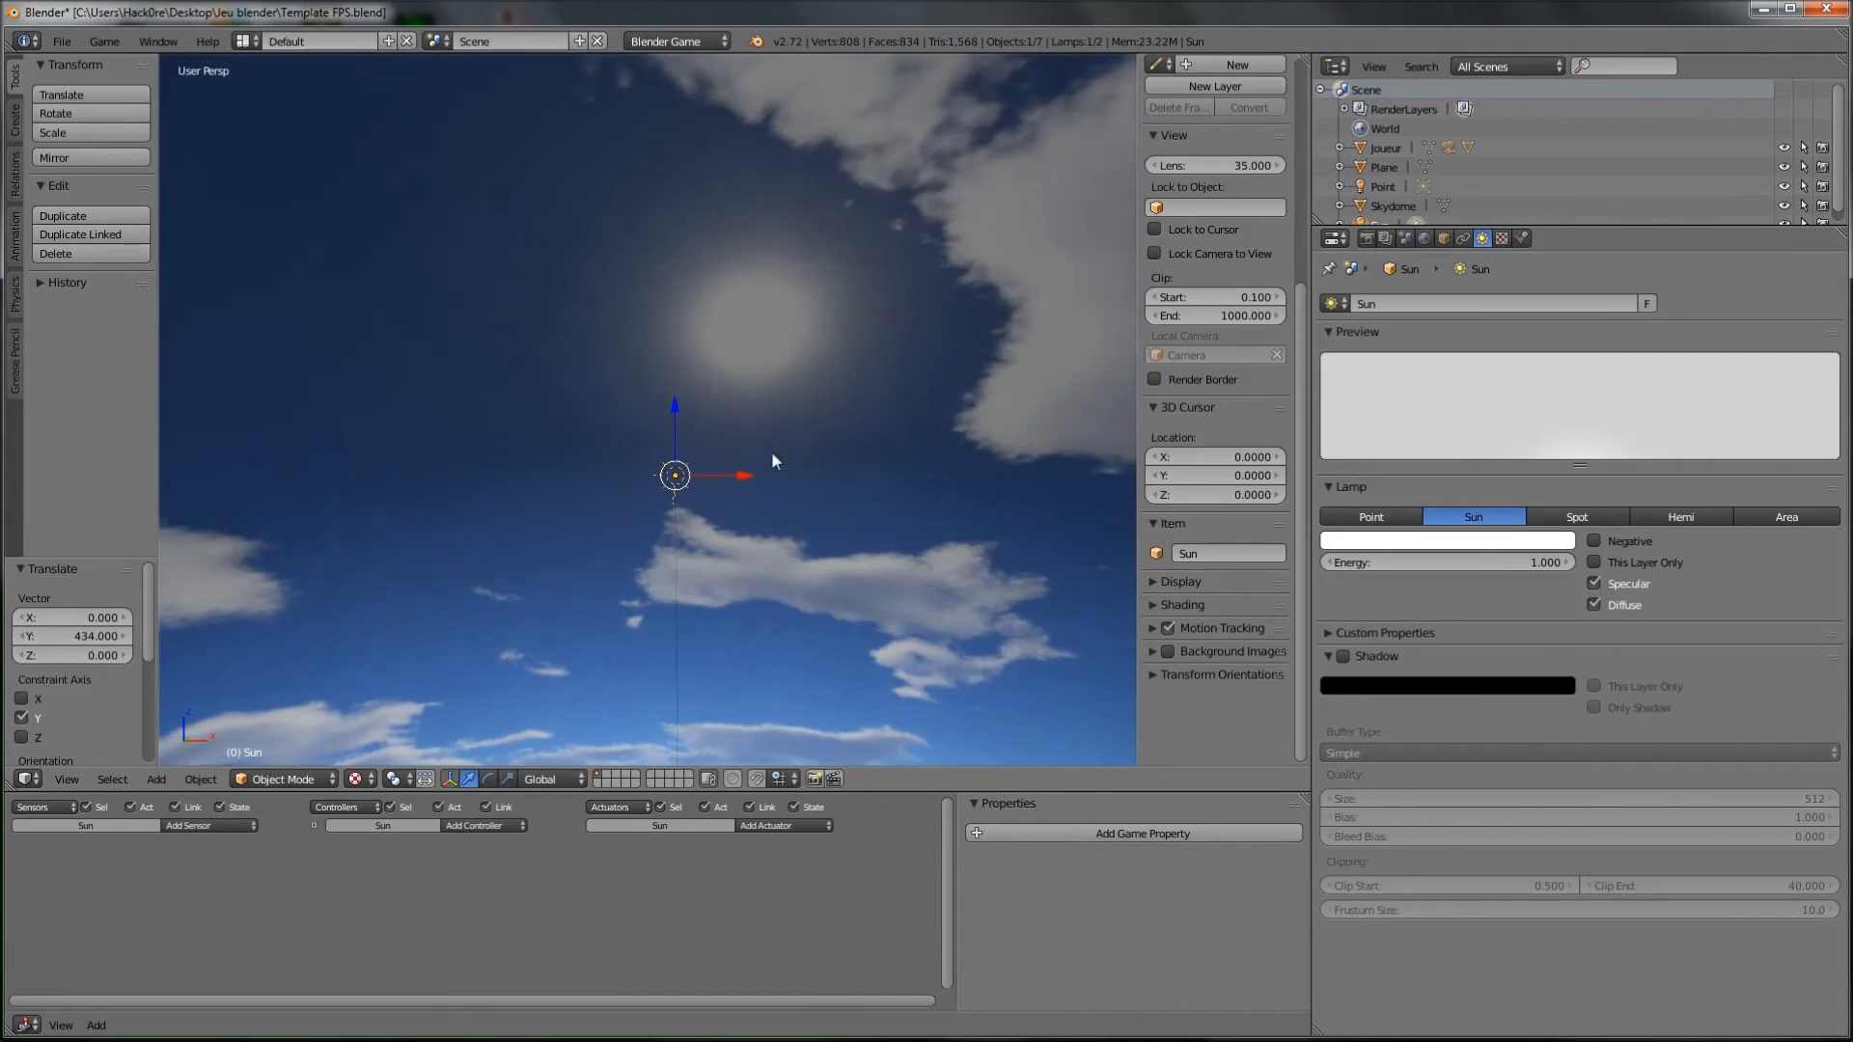
left_click_drag(744, 483, 825, 494)
Step: Raise the Sun lamp another 108 units along Z and adjust its X position to line up with the painted sun
middle_click_drag(639, 423, 485, 622)
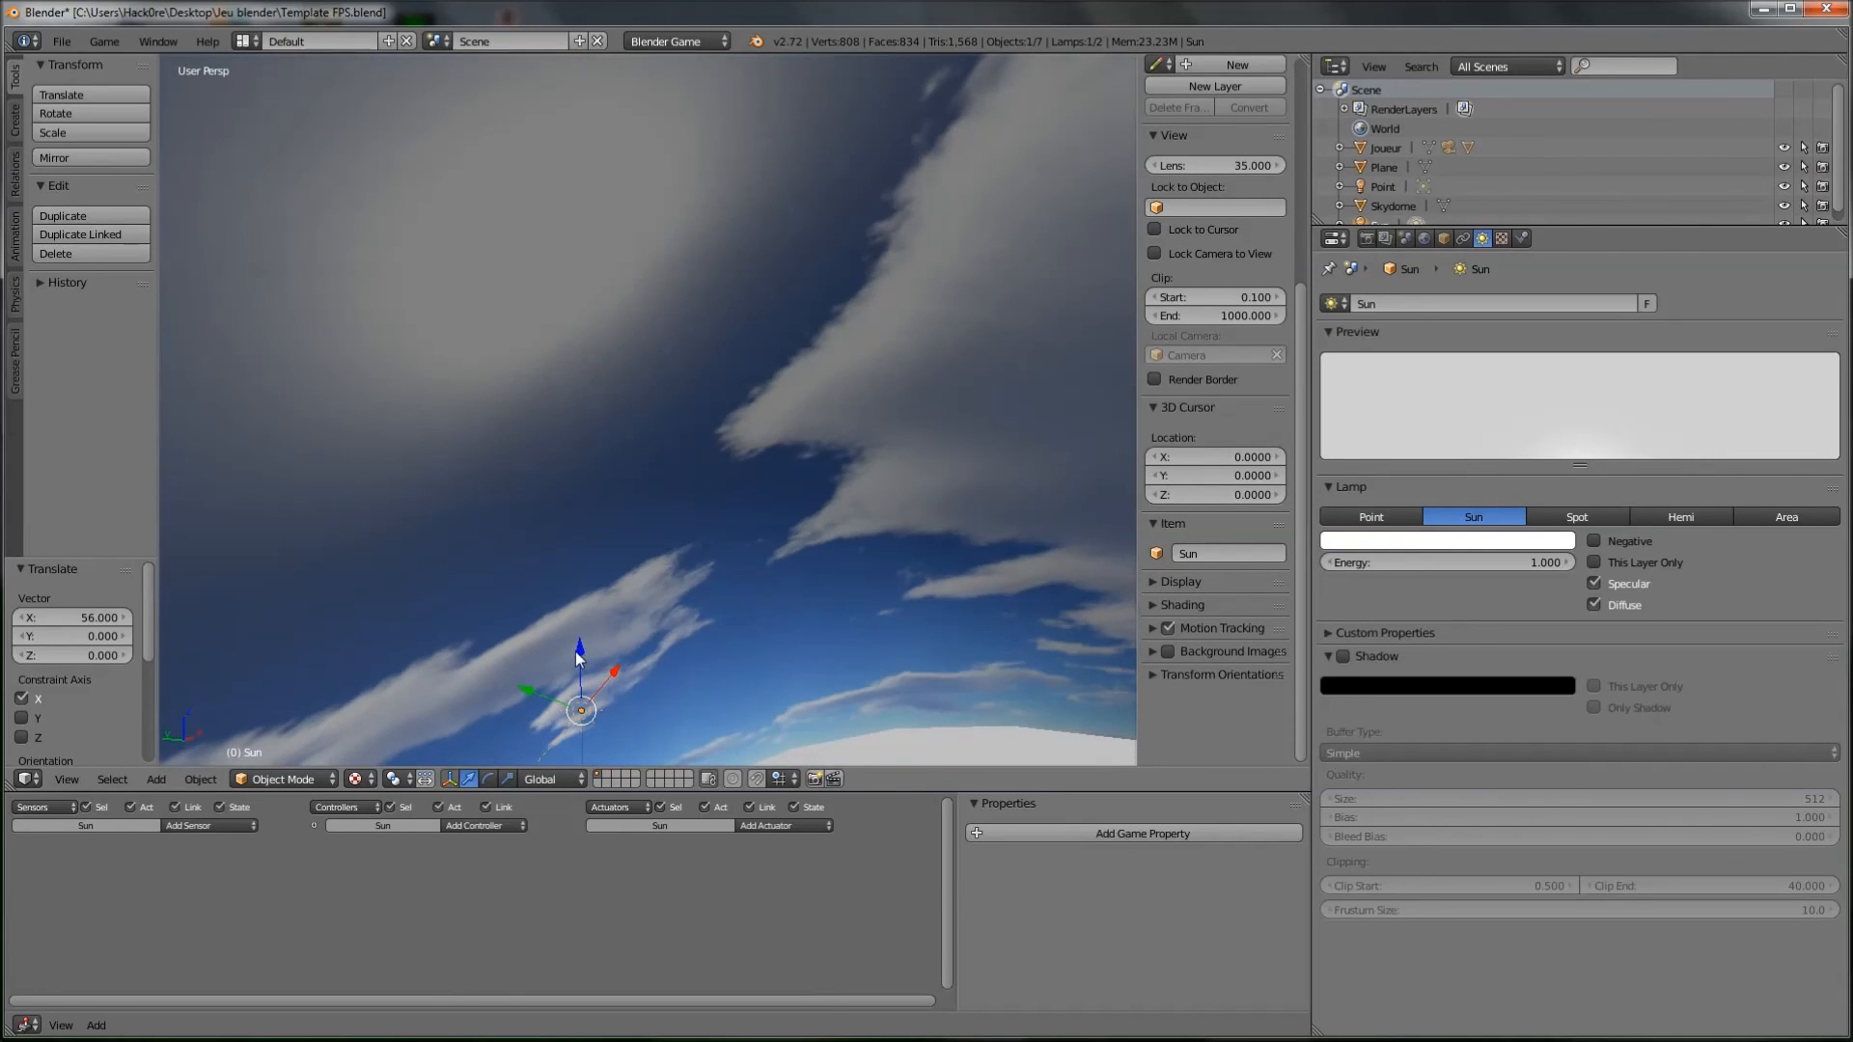
key("g")
key("z")
left_click(529, 181)
middle_click_drag(756, 324, 518, 266)
key("g")
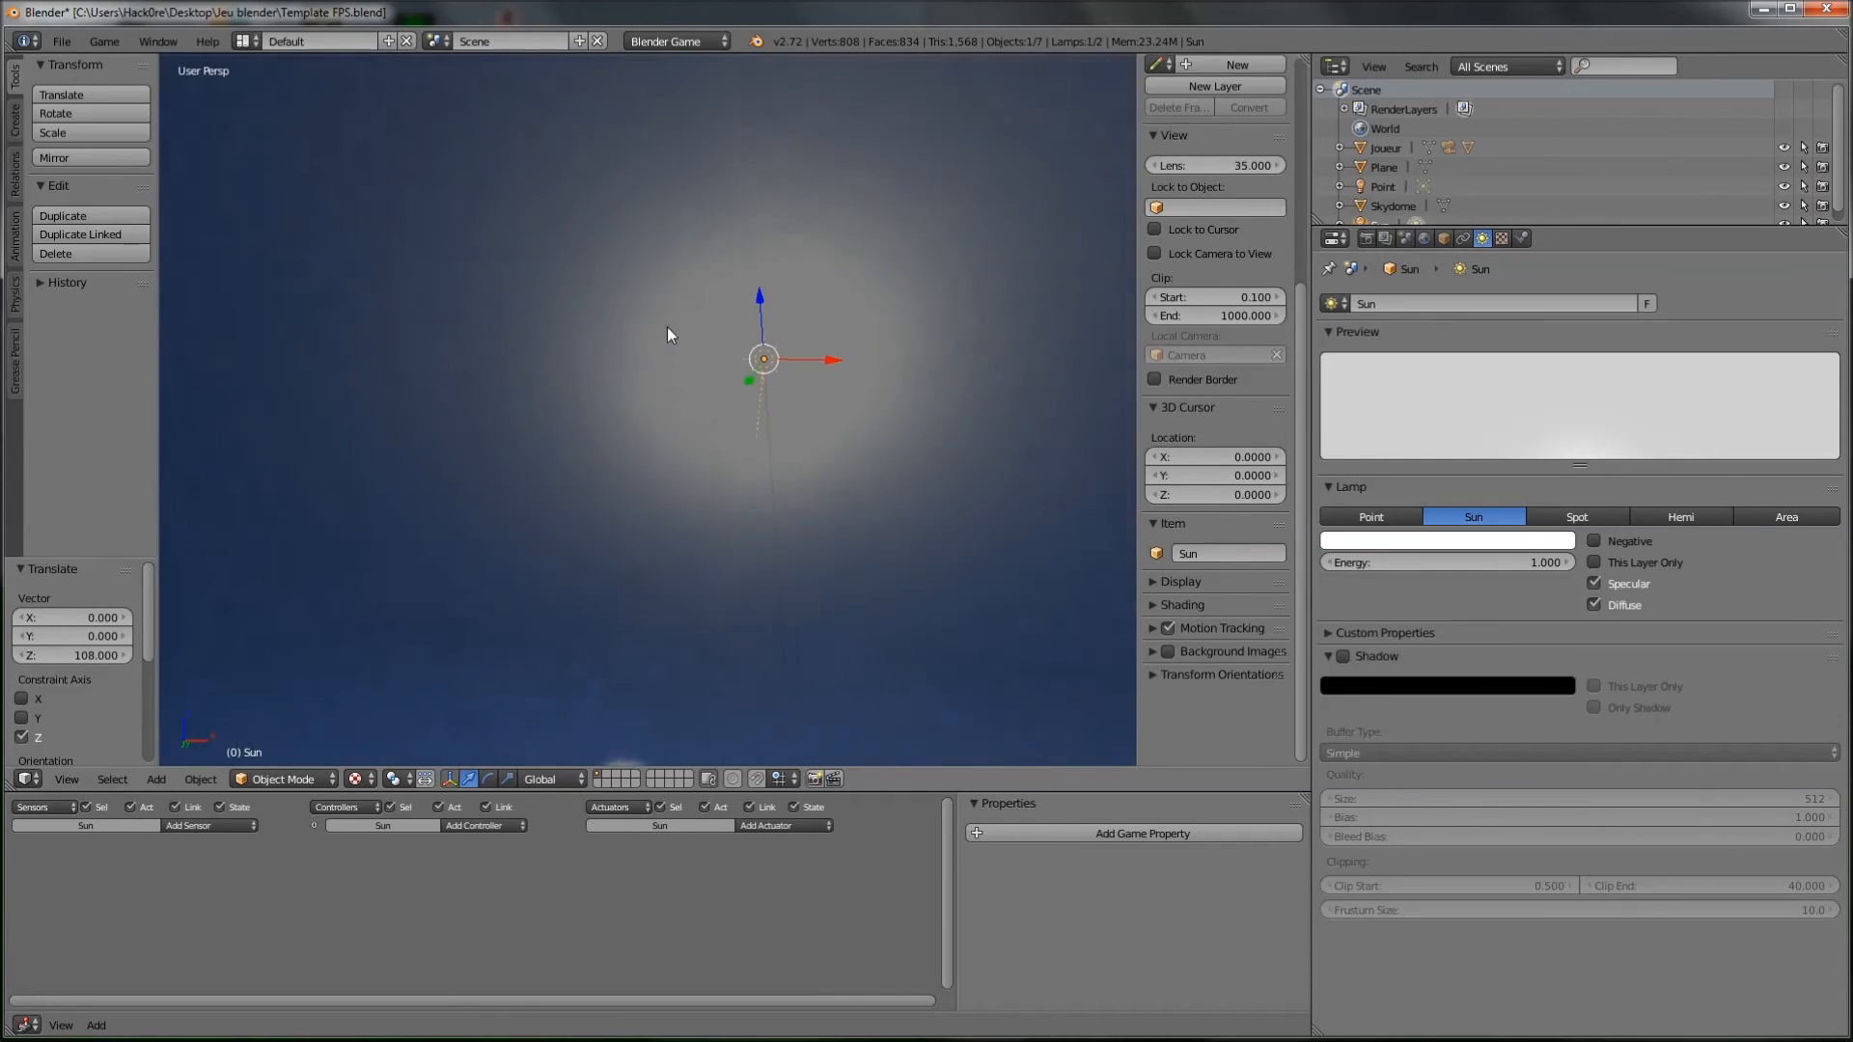
key("x")
left_click(842, 366)
Step: Rotate the Sun lamp about -75° around the X axis using the rotation manipulator
middle_click_drag(842, 367, 872, 444)
left_click(487, 779)
middle_click_drag(562, 612, 552, 438)
left_click_drag(635, 328, 584, 236)
middle_click_drag(584, 235, 735, 330)
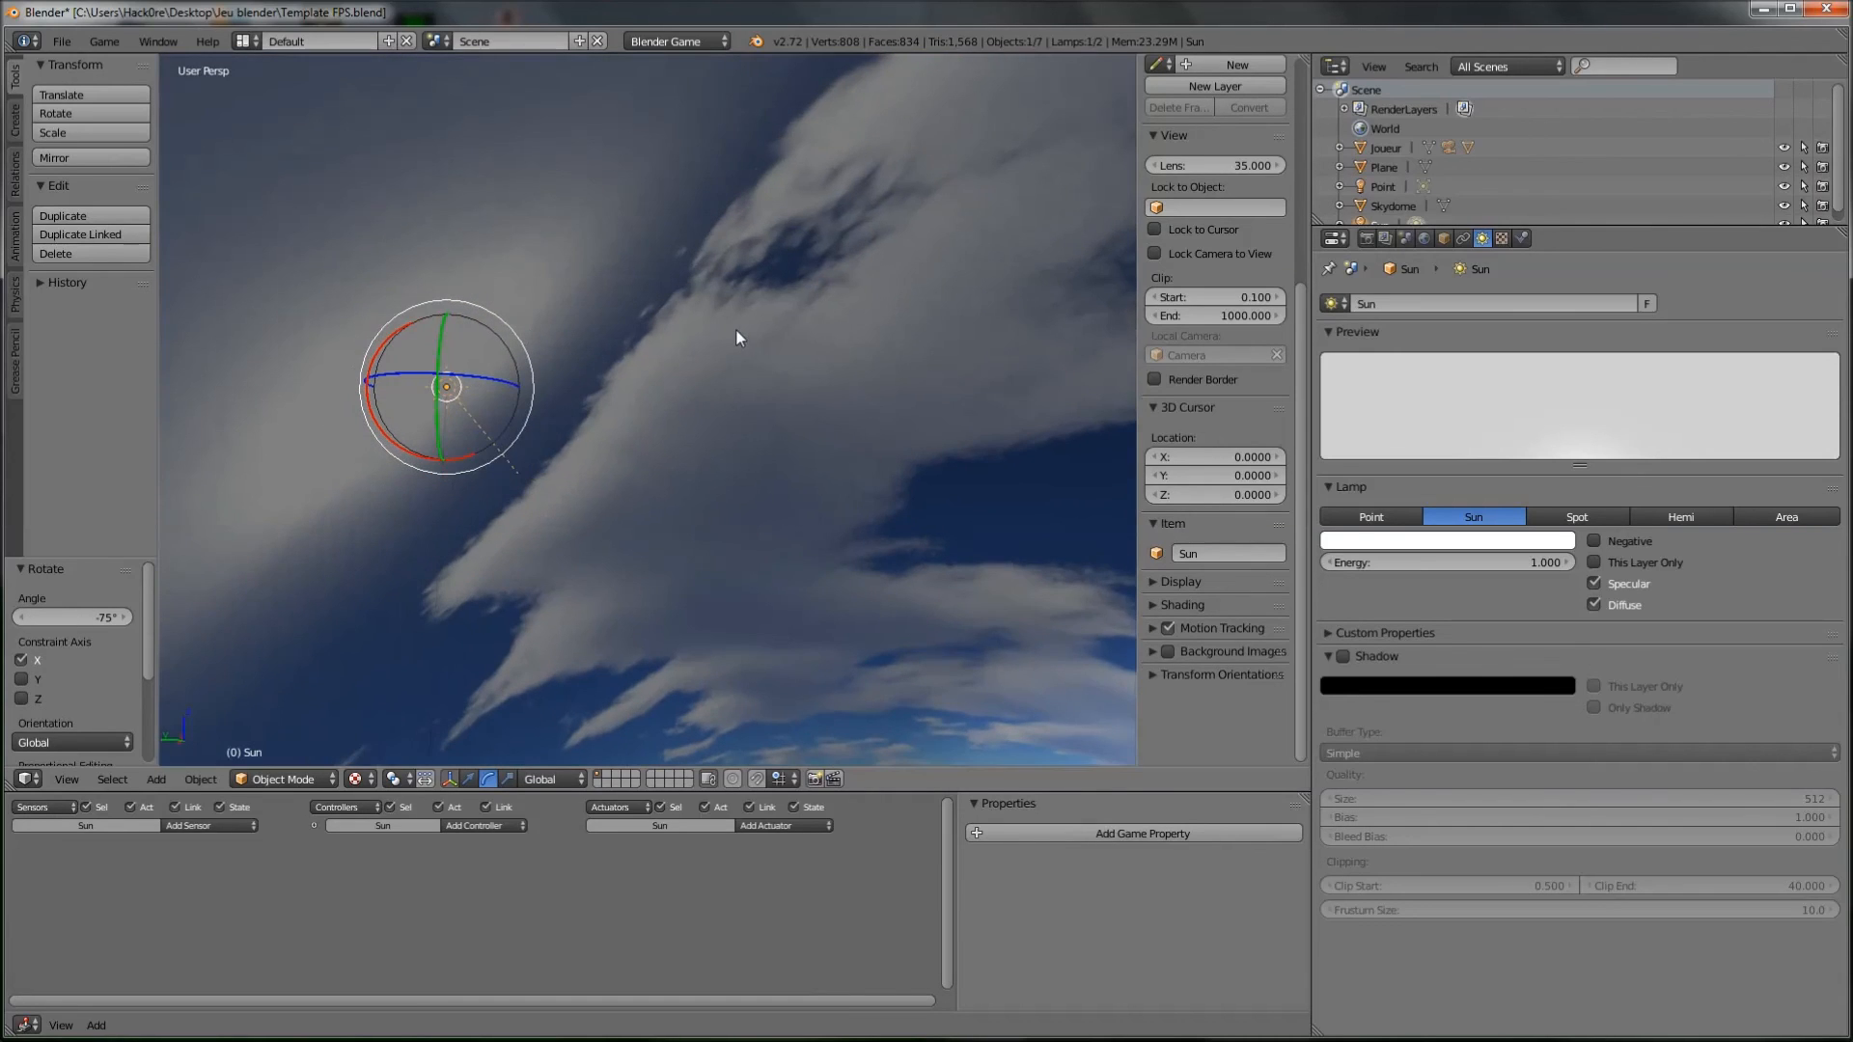
Step: Deselect all objects and check the Sun lamp's placement against the sun in the sky image
middle_click_drag(640, 379, 606, 512)
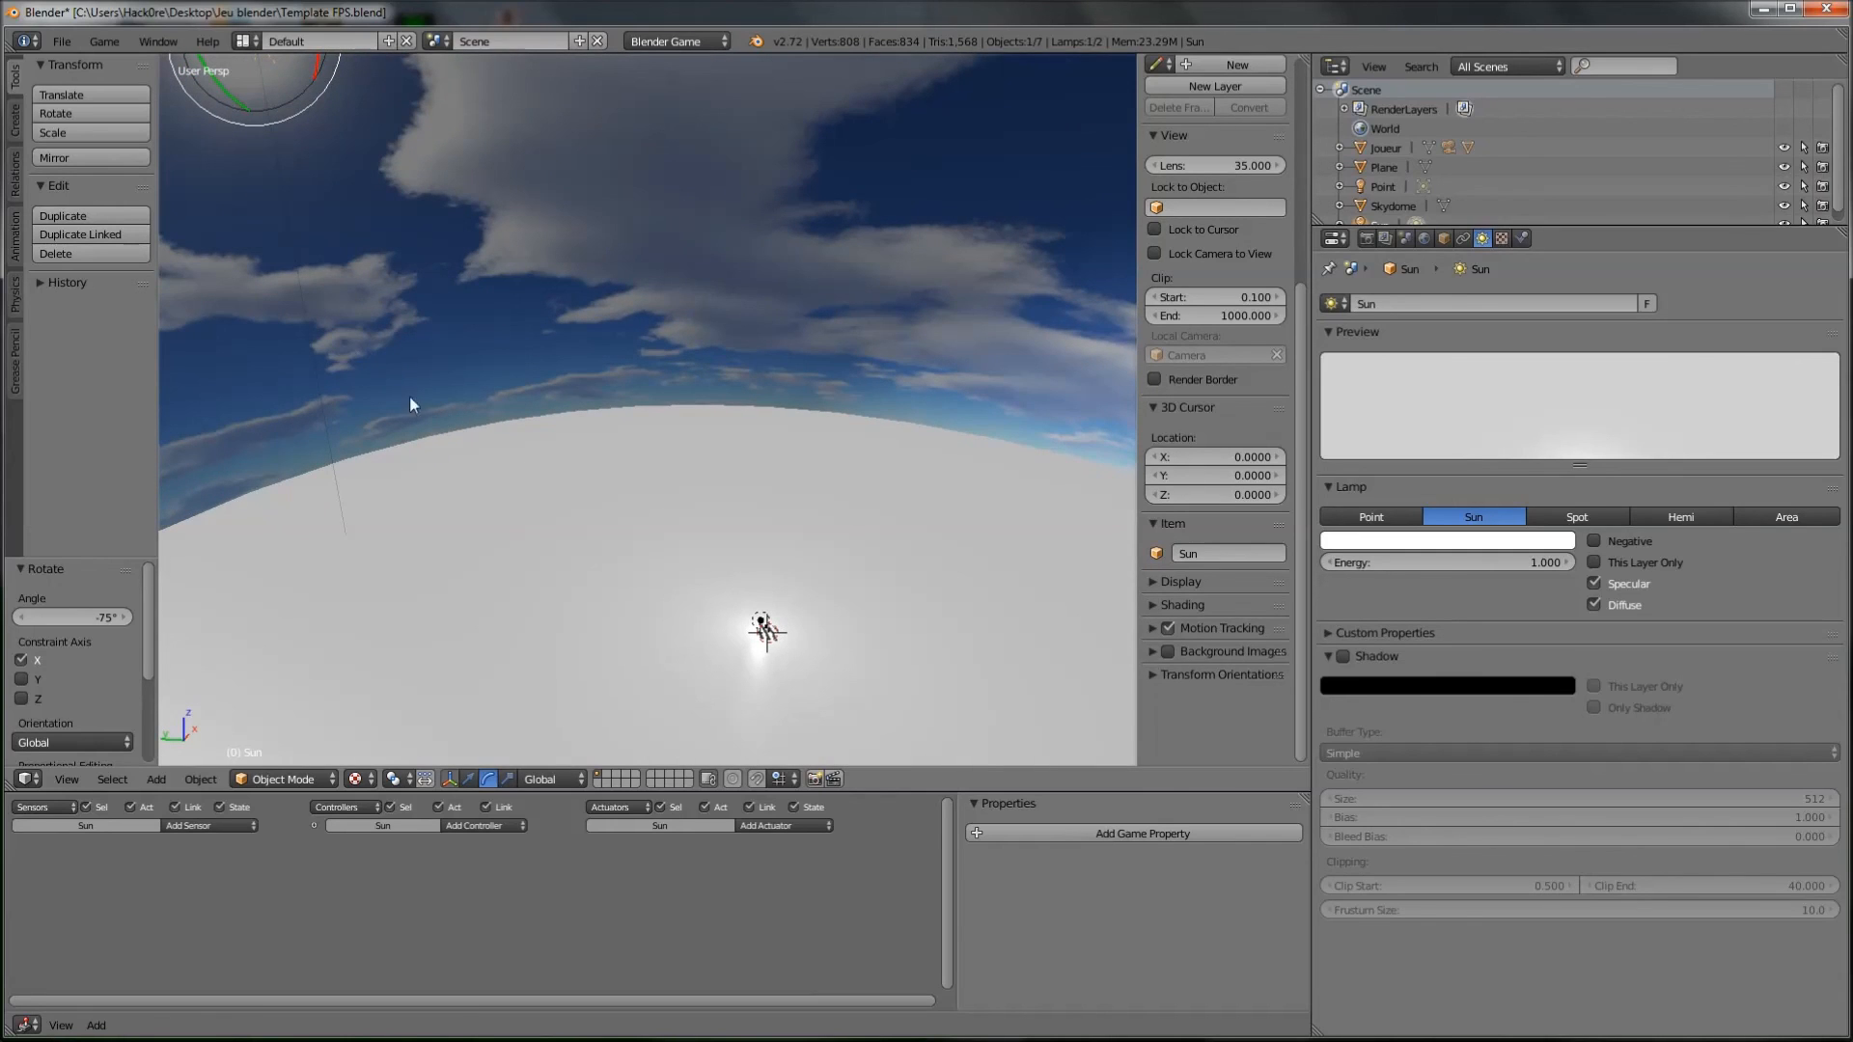
middle_click_drag(601, 503, 701, 521)
key("a")
right_click(669, 584)
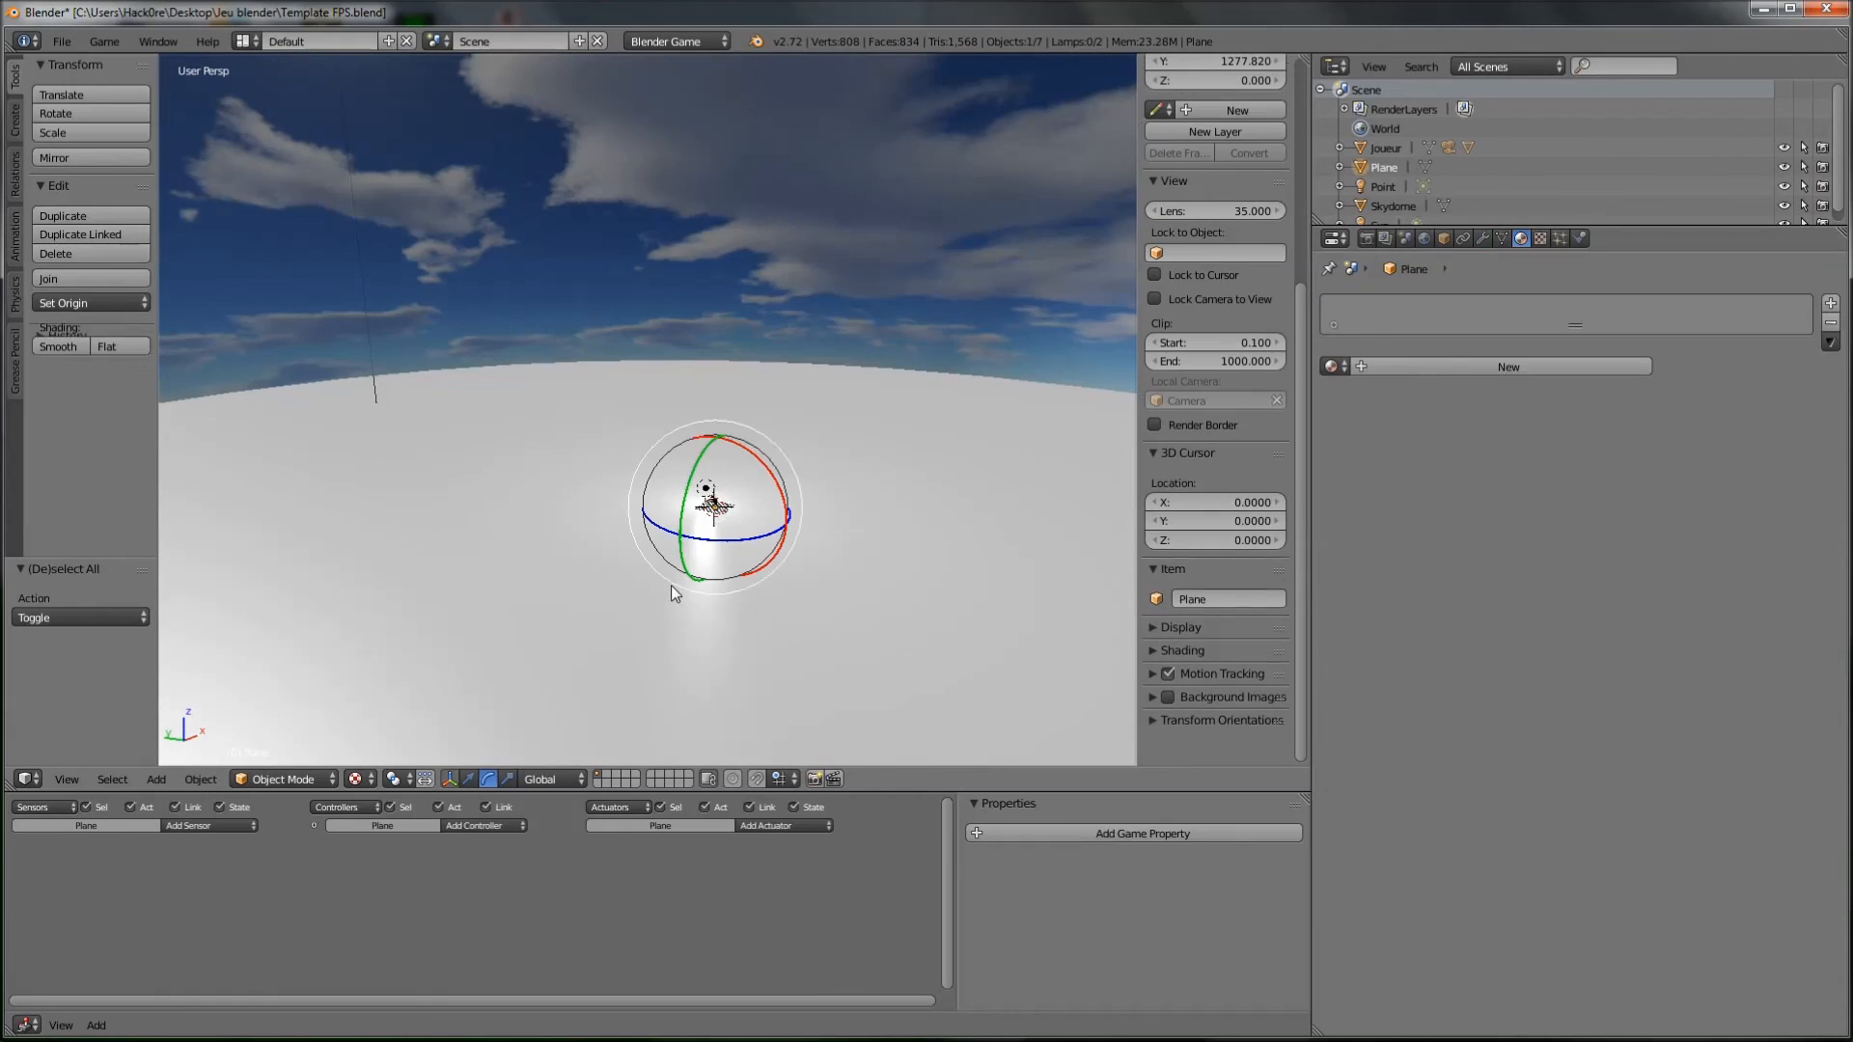
key("a")
middle_click_drag(556, 521, 649, 557)
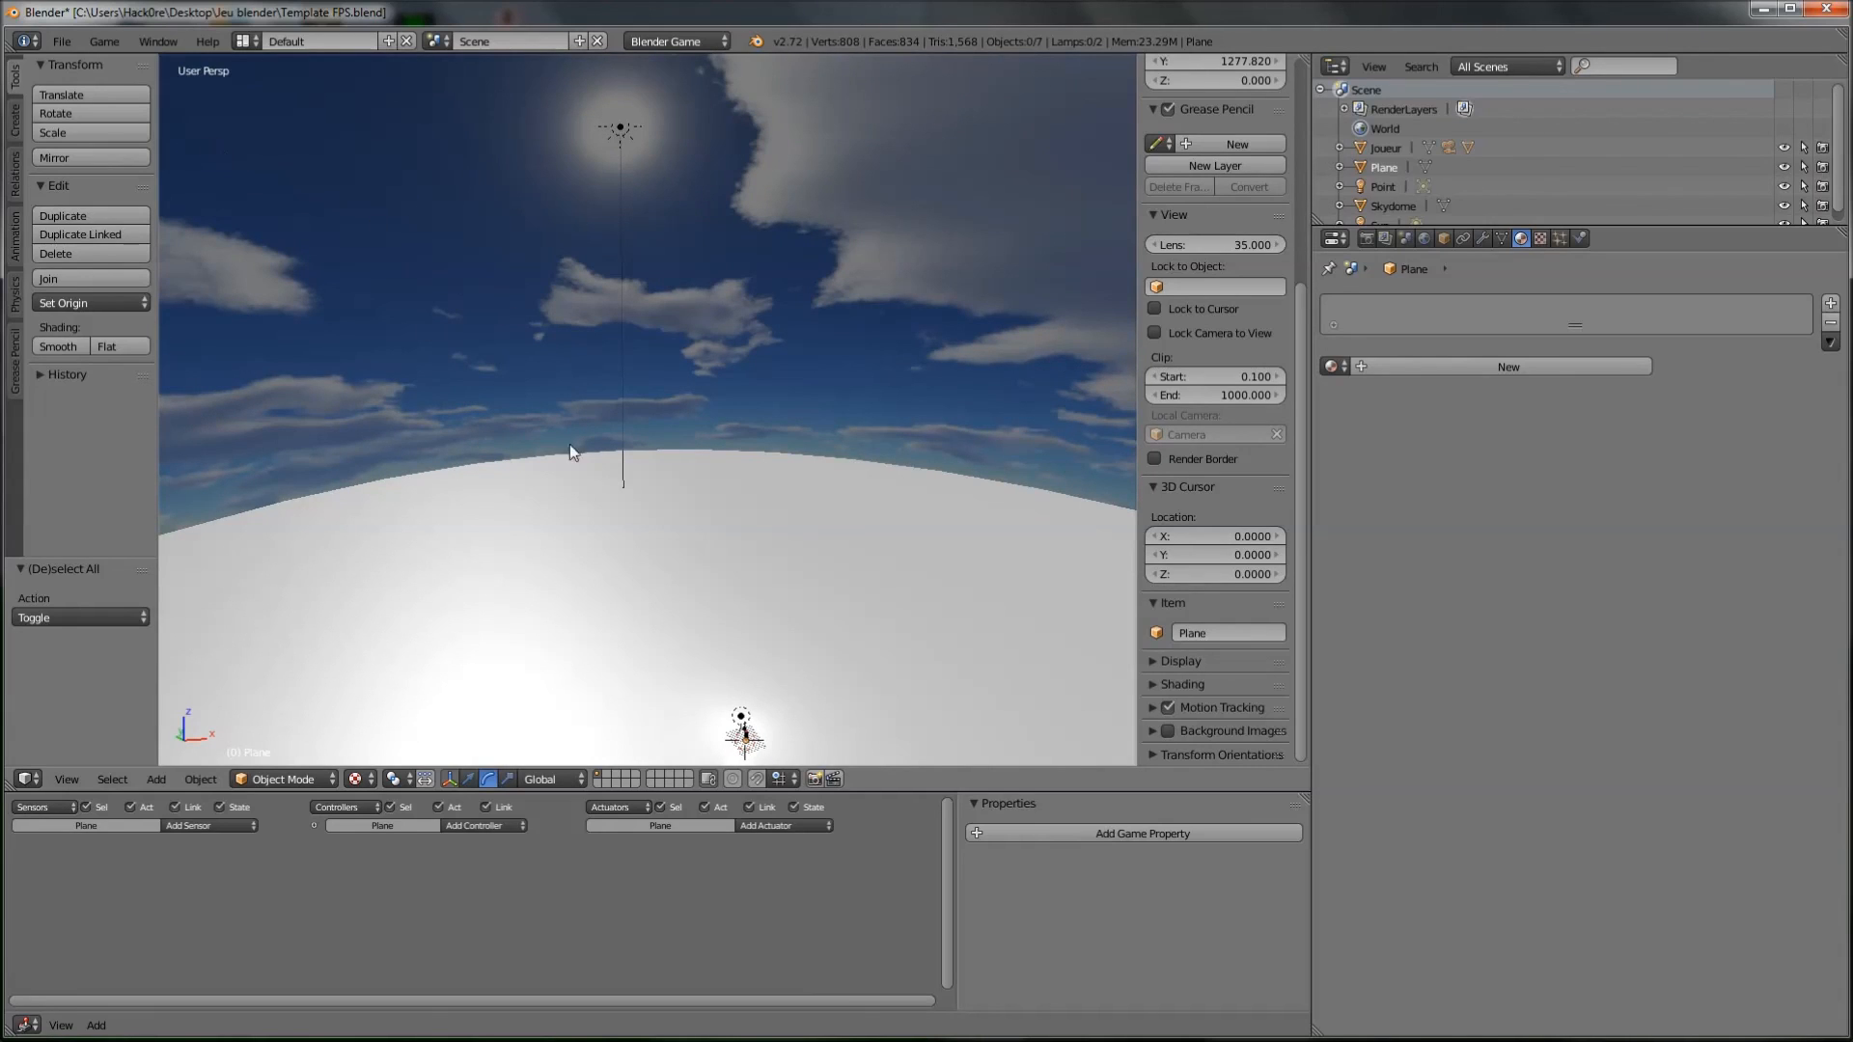